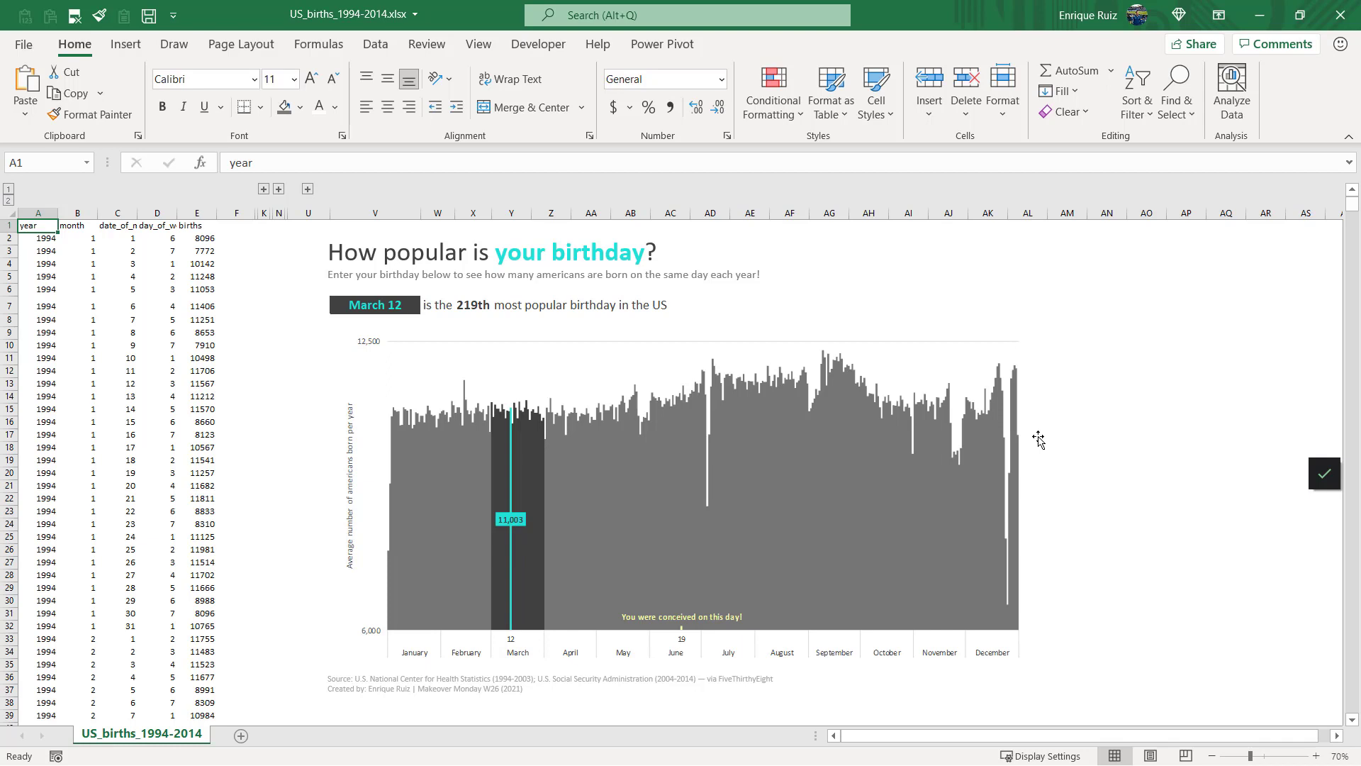
- Enter a September birth date in the birthday cell V7 above the chart
{"action": "left_click", "coordinate": [383, 305]}
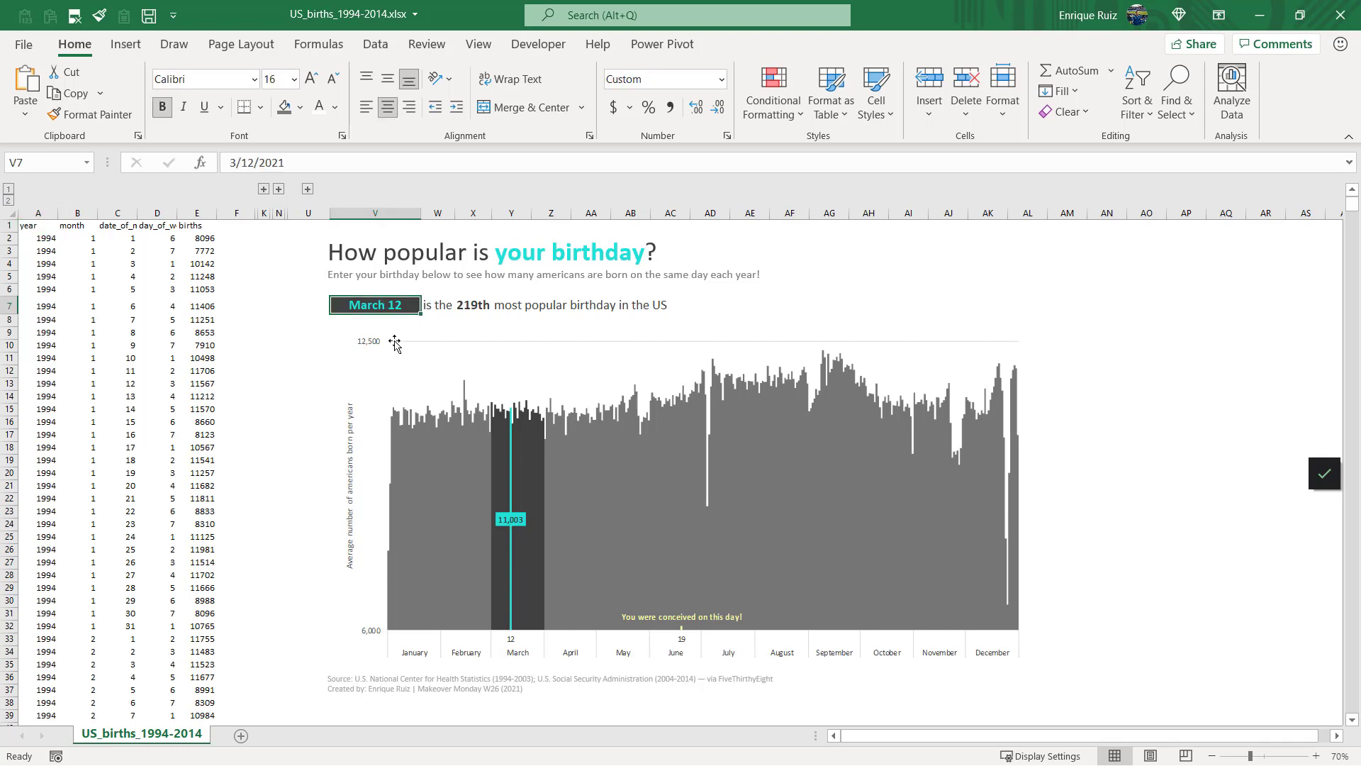
{"action": "type", "text": "Se"}
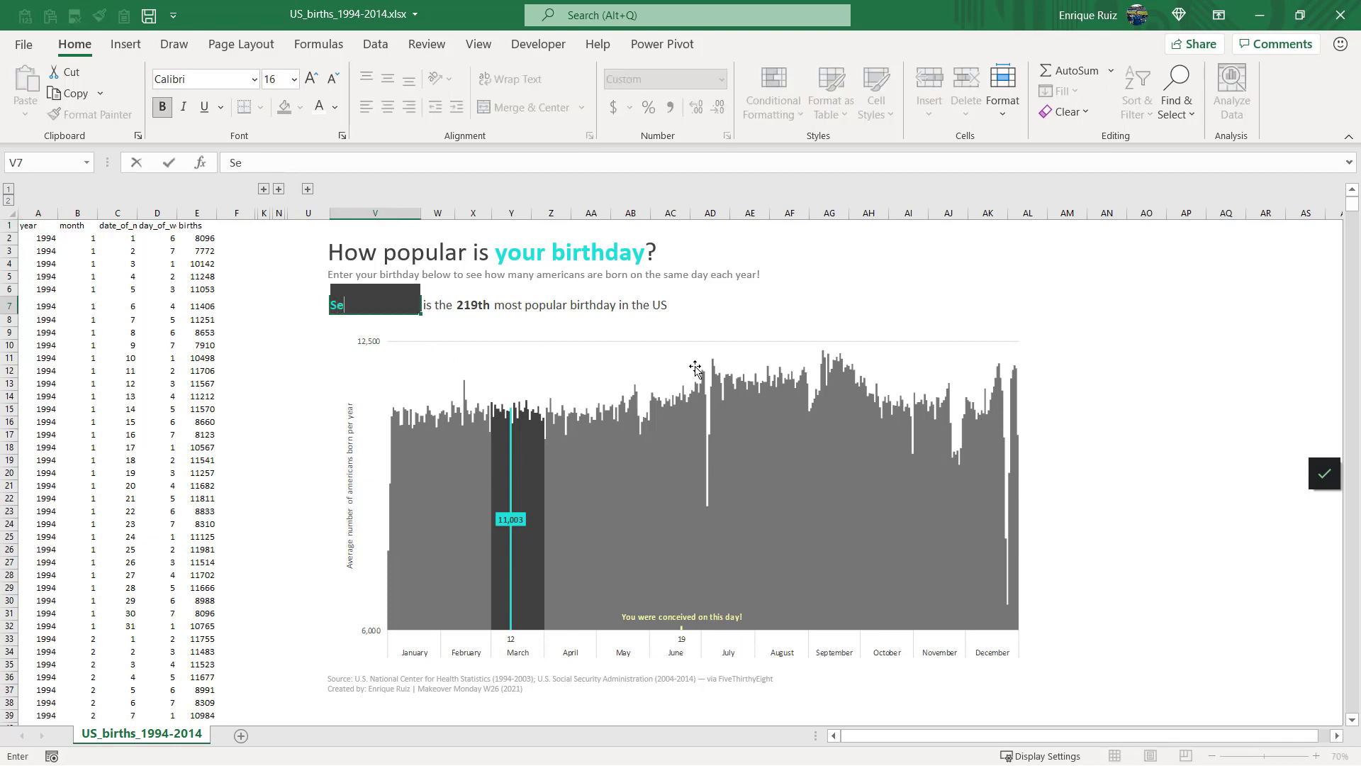
{"action": "type", "text": "p 12"}
{"action": "key", "text": "Return"}
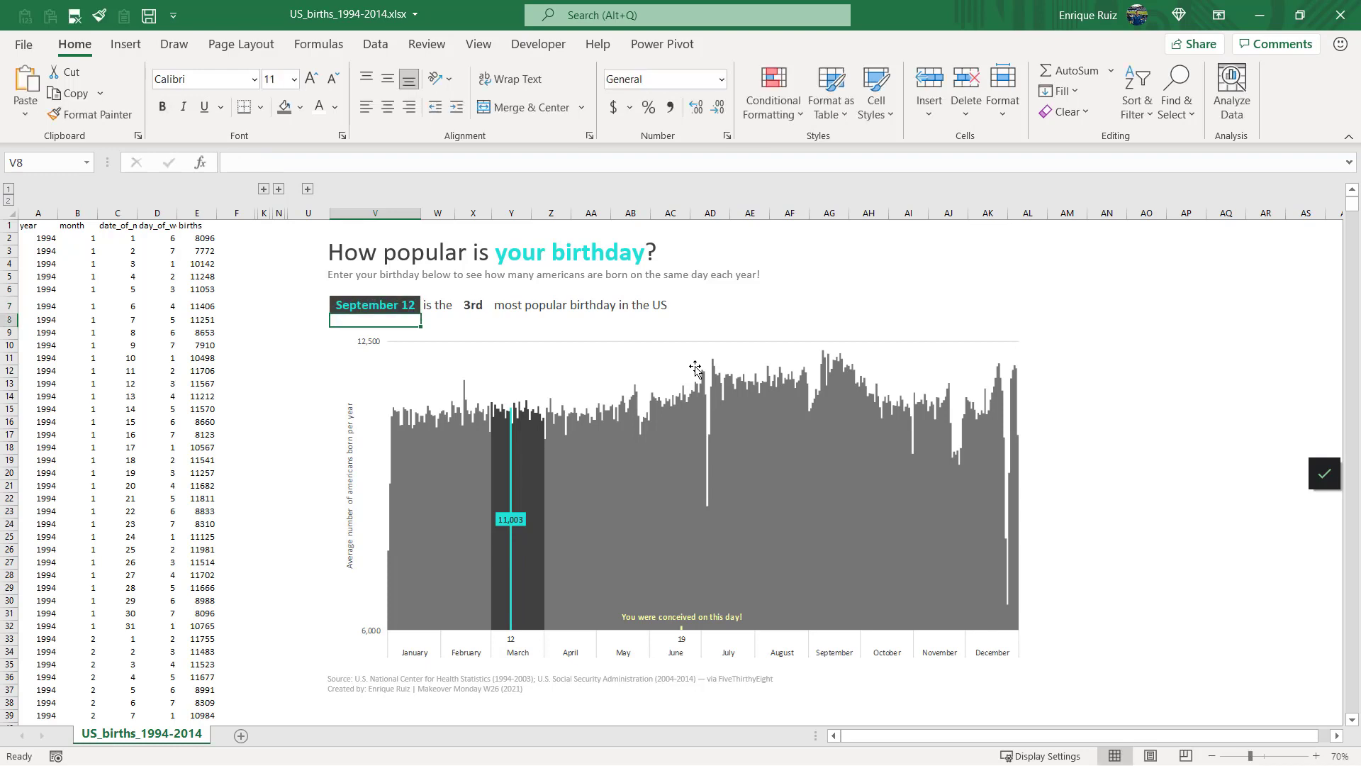
- Shift the birthday chart picture slightly up and to the left, and highlight the first daily births values, E2:E16, in the source data
{"action": "left_click", "coordinate": [838, 457]}
{"action": "left_click_drag", "start_coordinate": [744, 498], "coordinate": [691, 473]}
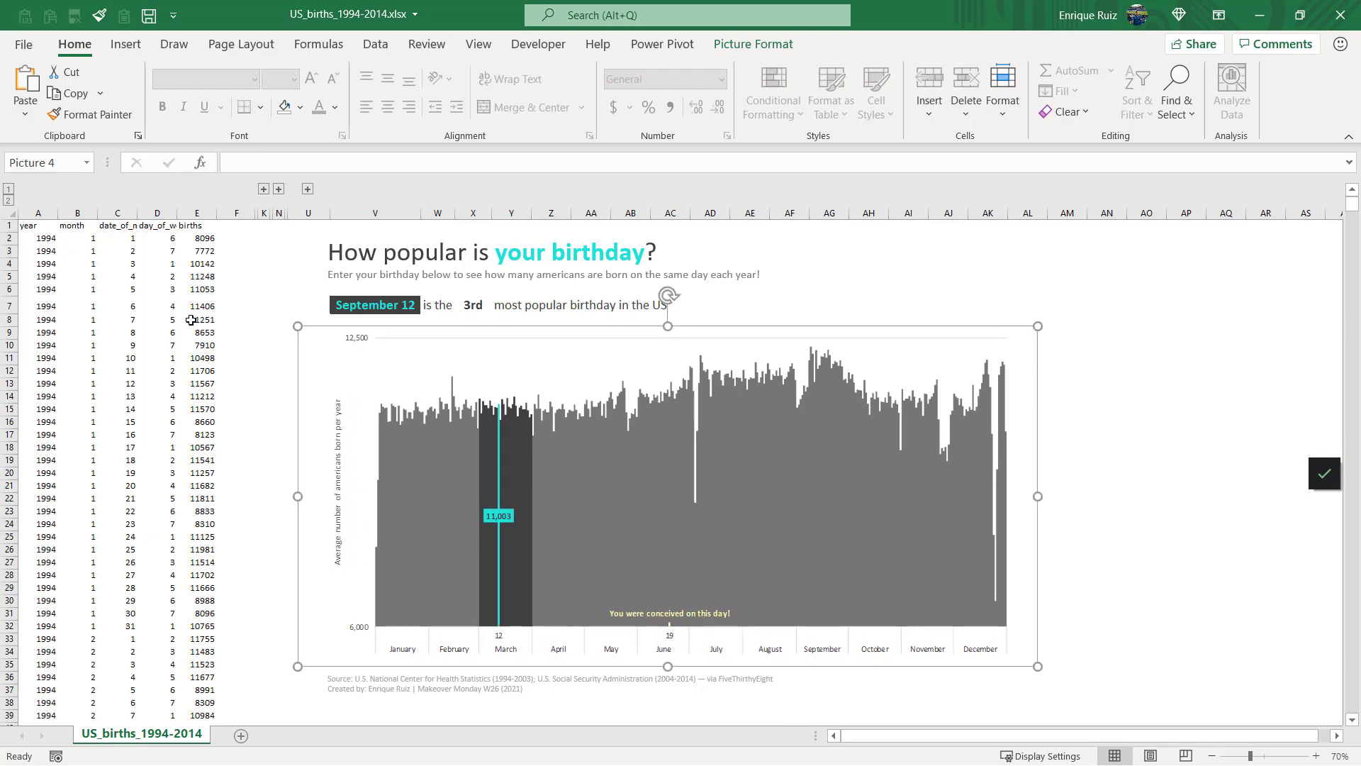
{"action": "left_click_drag", "start_coordinate": [201, 238], "coordinate": [199, 424]}
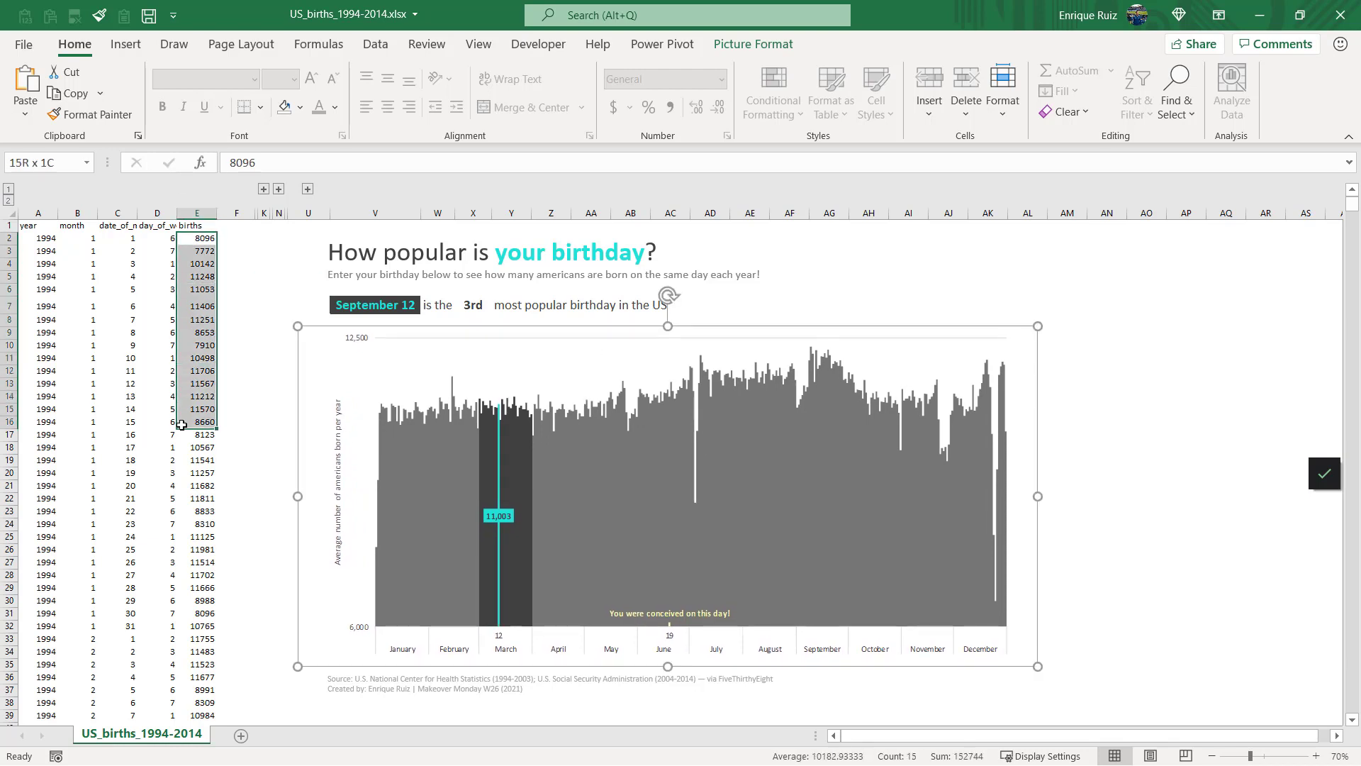
{"action": "left_click", "coordinate": [210, 320]}
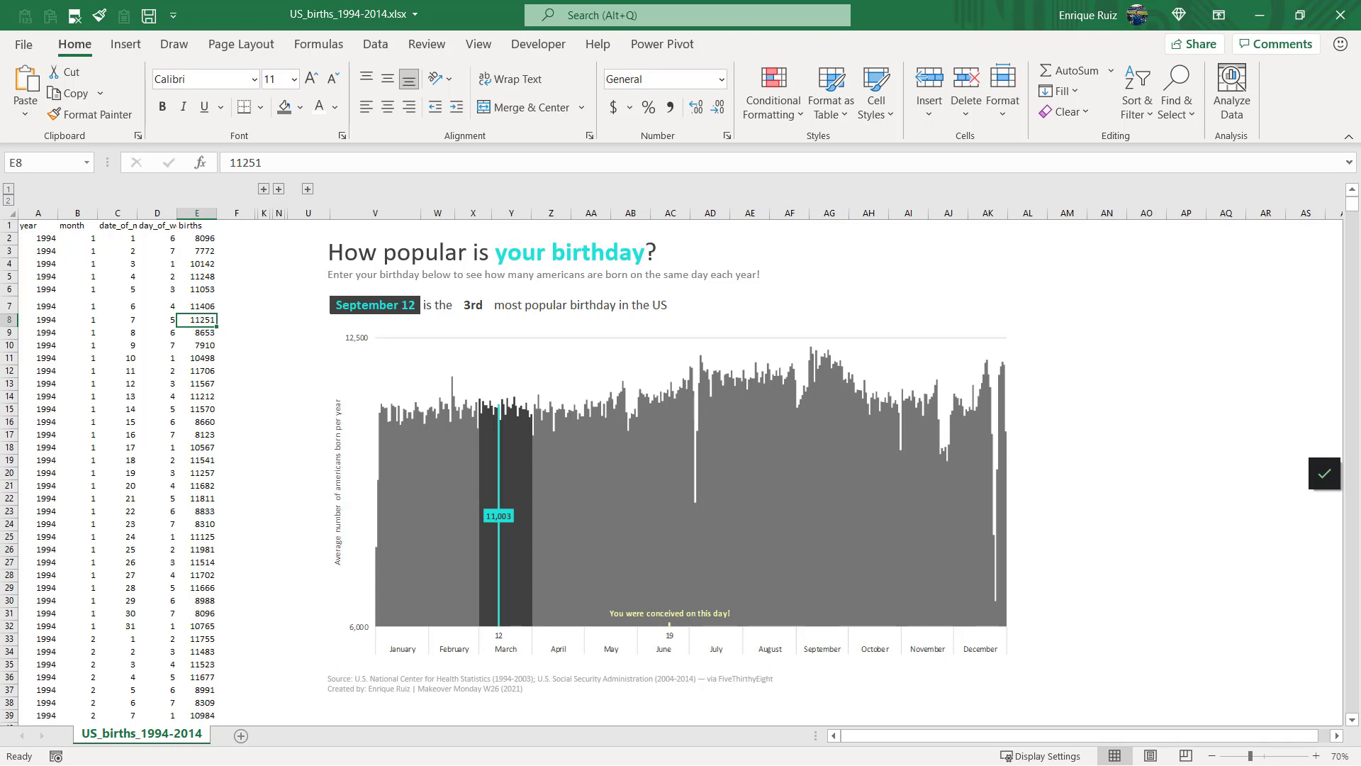
- Expand the collapsed Step 1 calculations columns and inspect the Births and Rank formulas in I3 and J3
{"action": "left_click", "coordinate": [1316, 757]}
{"action": "left_click", "coordinate": [1316, 757]}
{"action": "left_click", "coordinate": [1316, 756]}
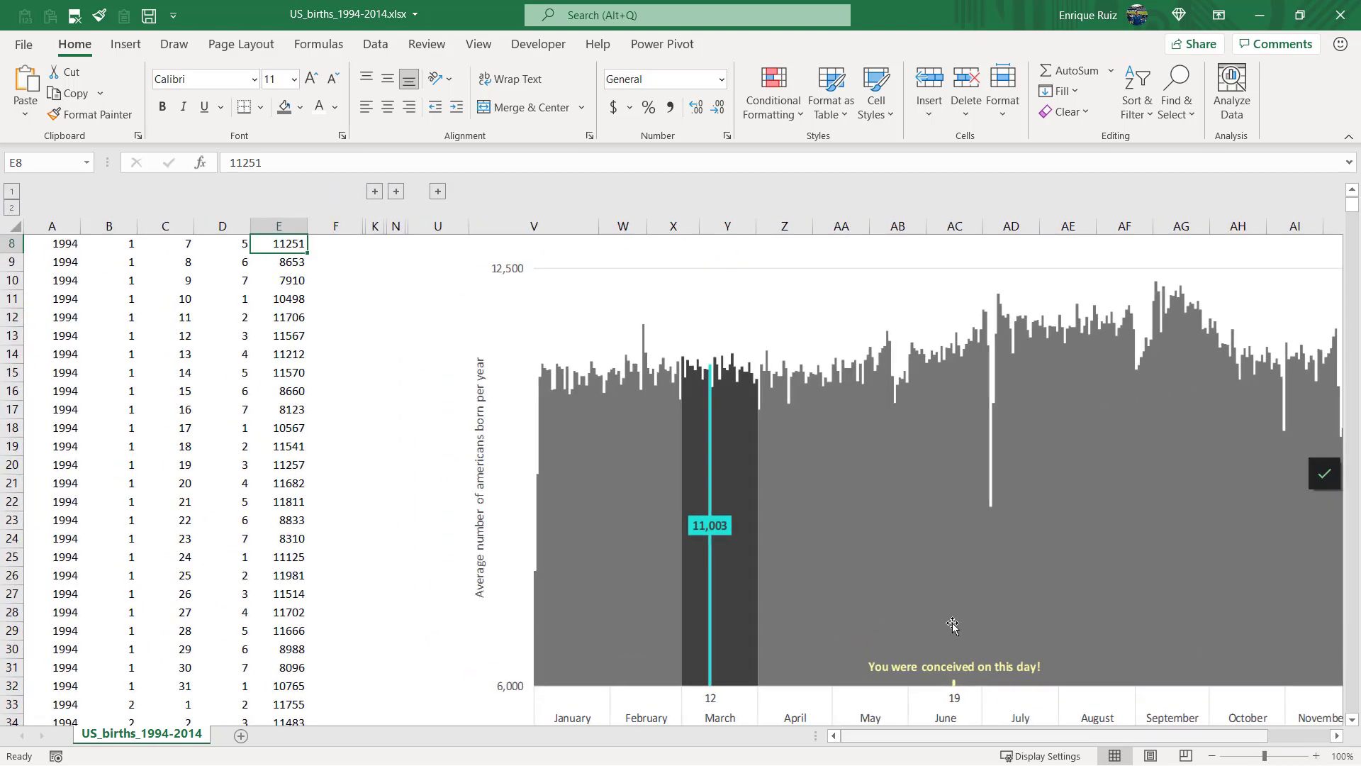
{"action": "scroll", "coordinate": [855, 599], "scroll_direction": "up", "scroll_amount": 3}
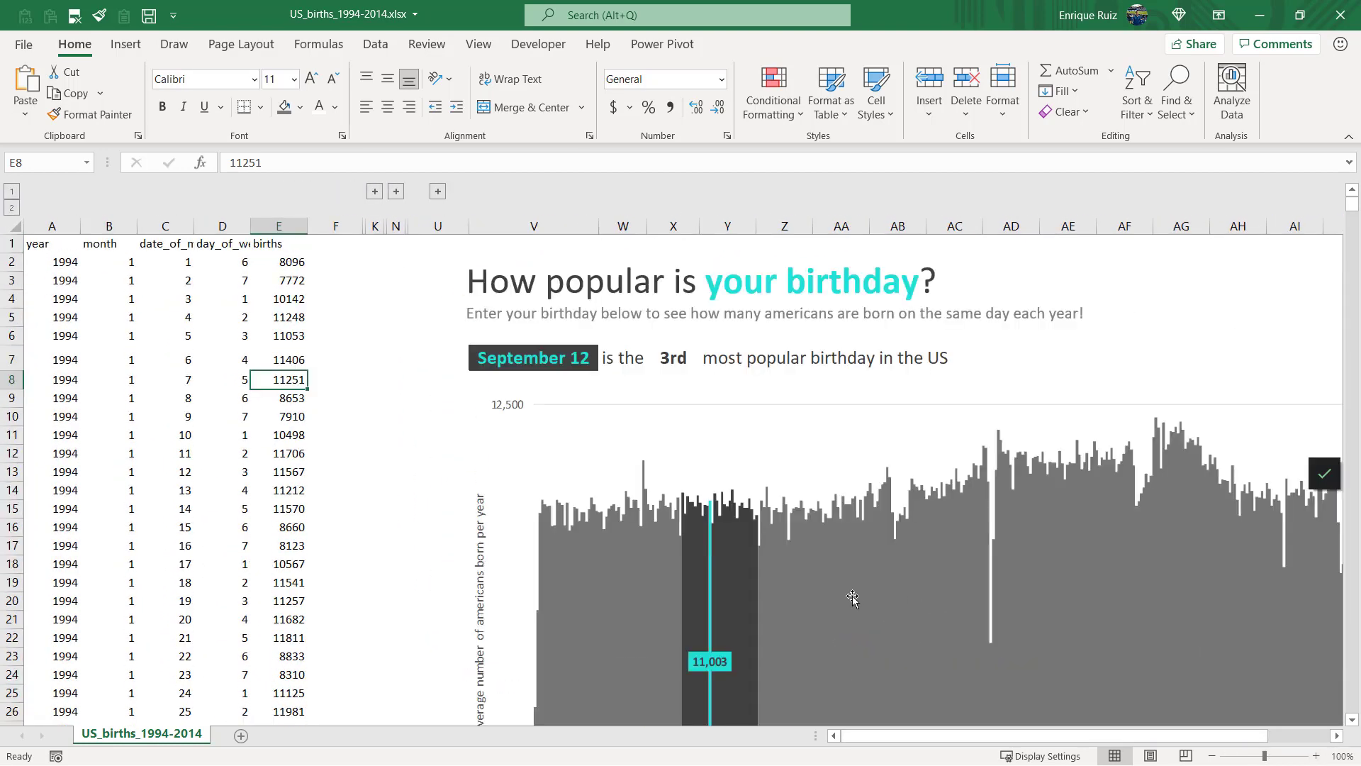
{"action": "left_click", "coordinate": [375, 193]}
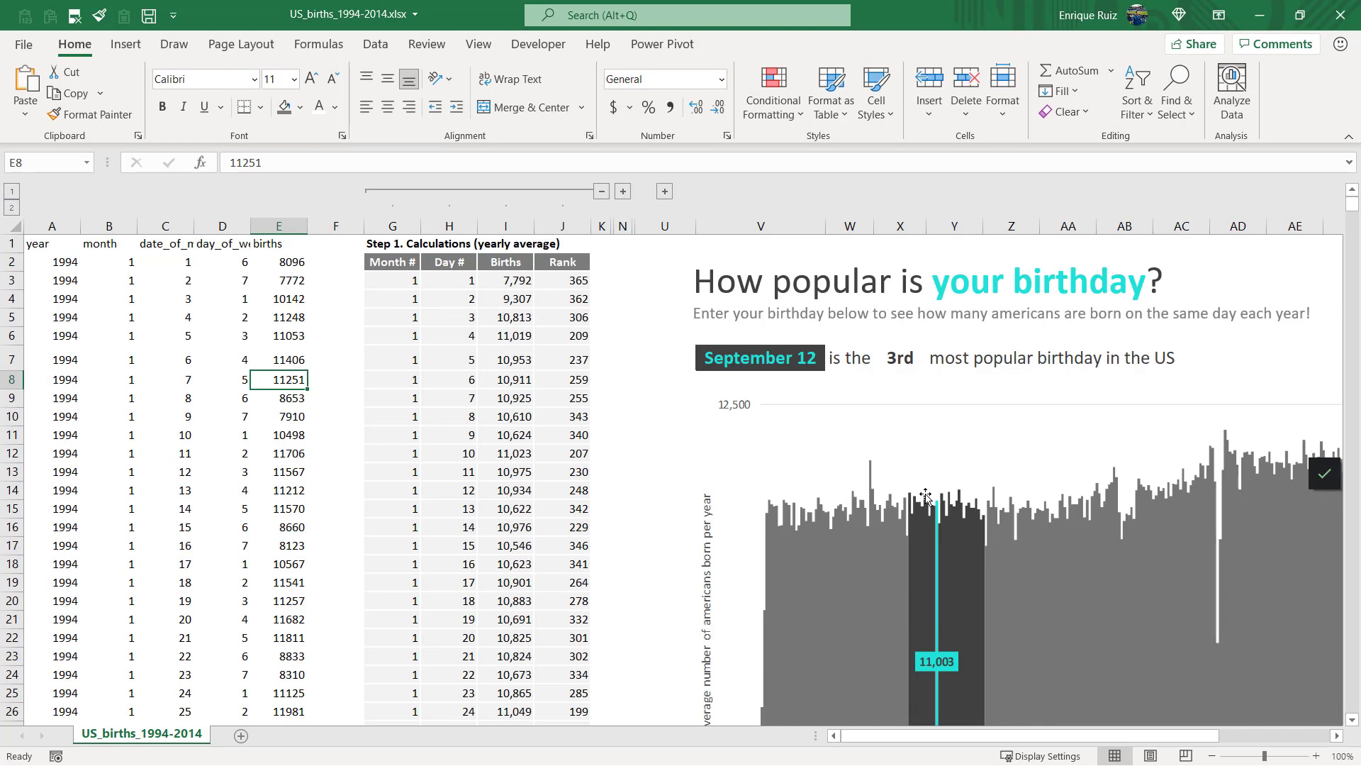
{"action": "scroll", "coordinate": [922, 498], "scroll_direction": "down", "scroll_amount": 2}
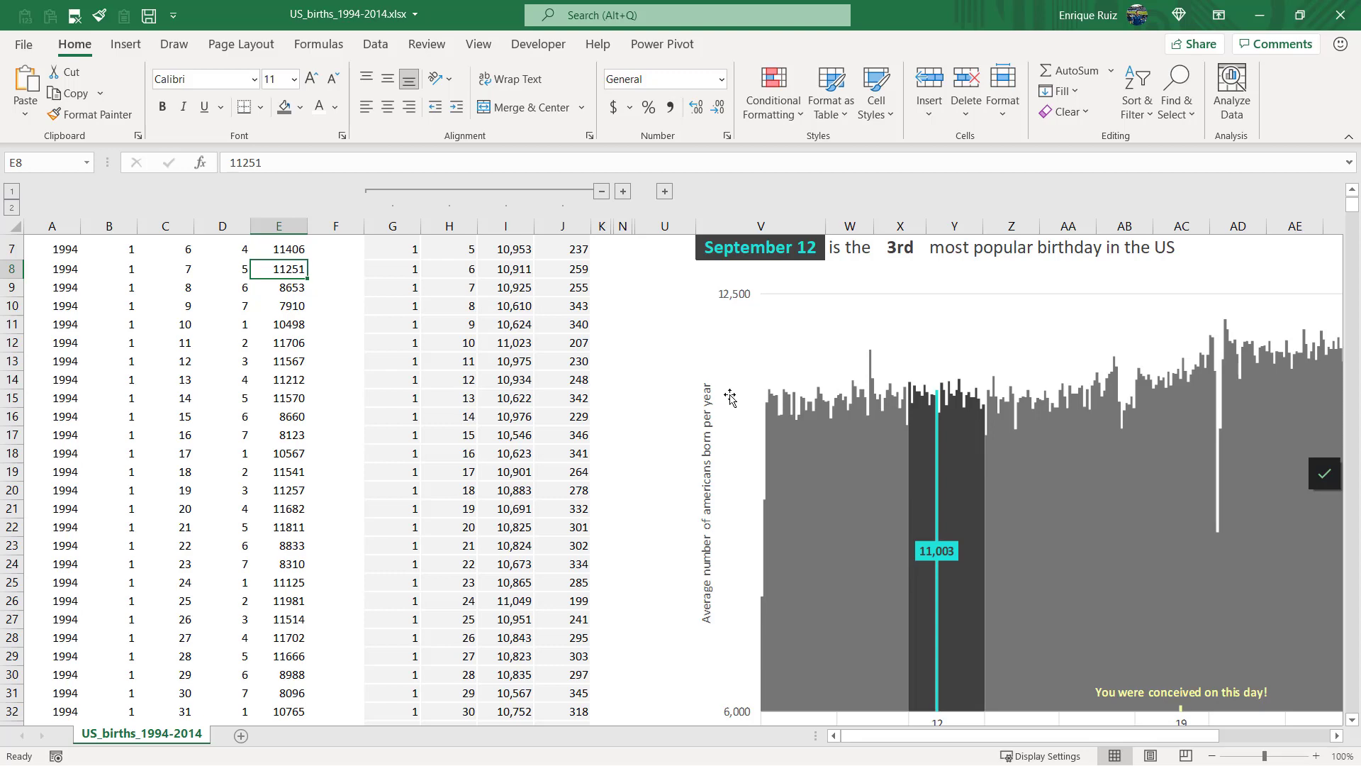
{"action": "scroll", "coordinate": [730, 399], "scroll_direction": "up", "scroll_amount": 2}
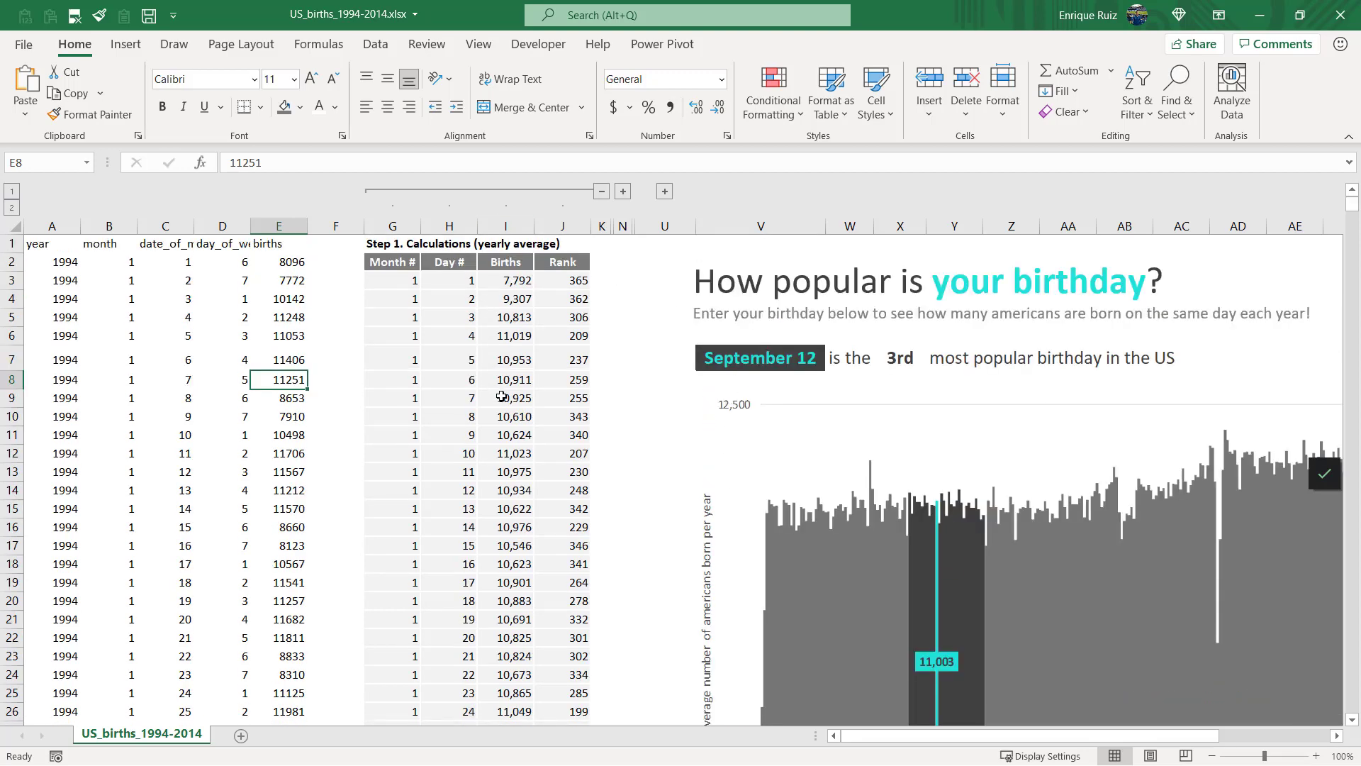
{"action": "left_click", "coordinate": [495, 279]}
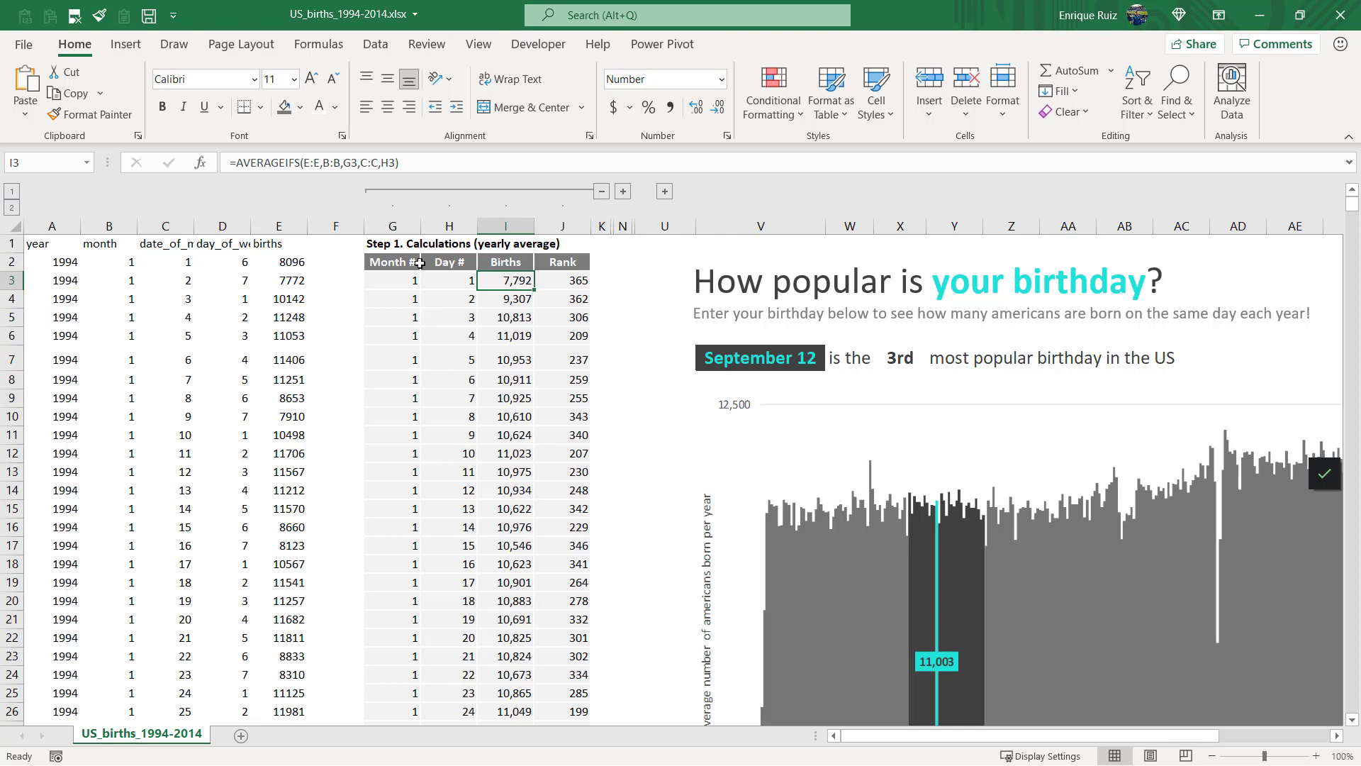
{"action": "left_click", "coordinate": [555, 283]}
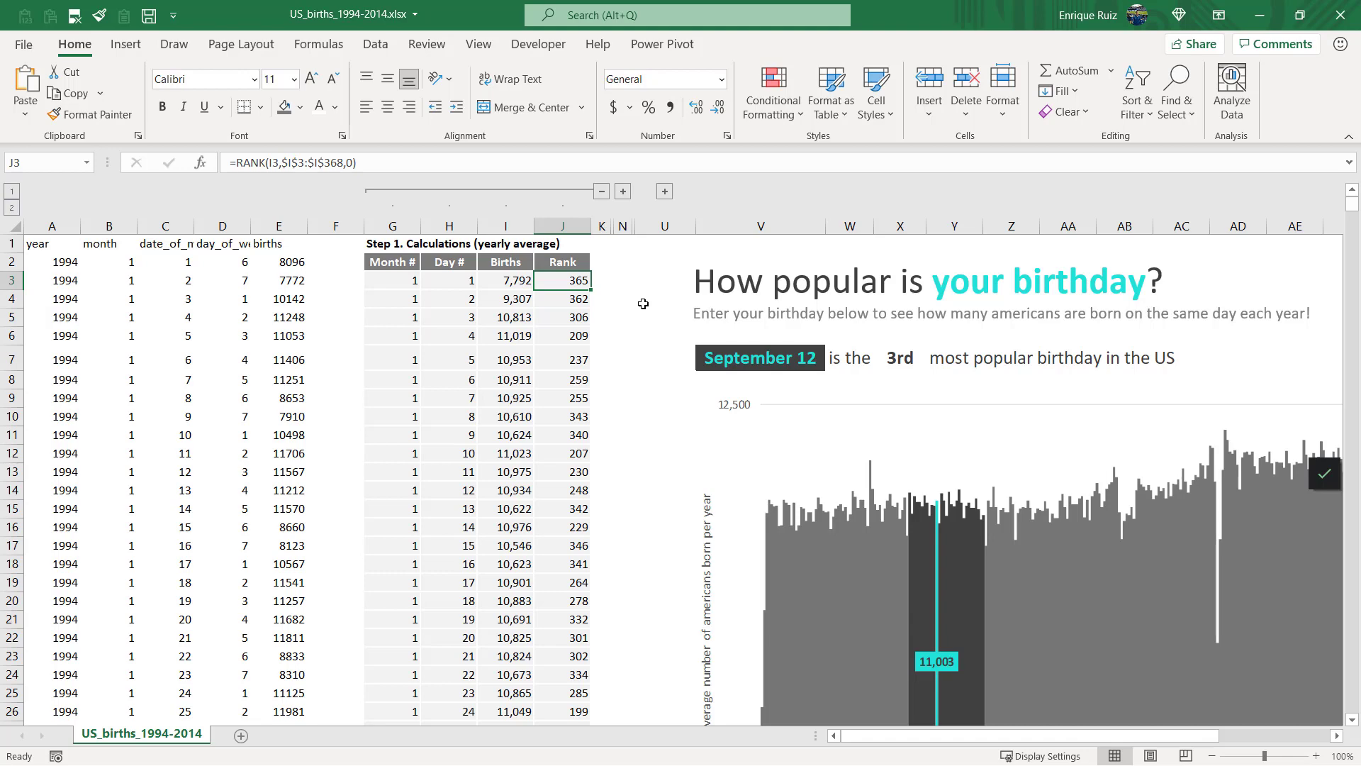
- Expand the collapsed Step 2 User Selection columns and highlight part of the Step 1 table, G2:J14
{"action": "left_click", "coordinate": [623, 191]}
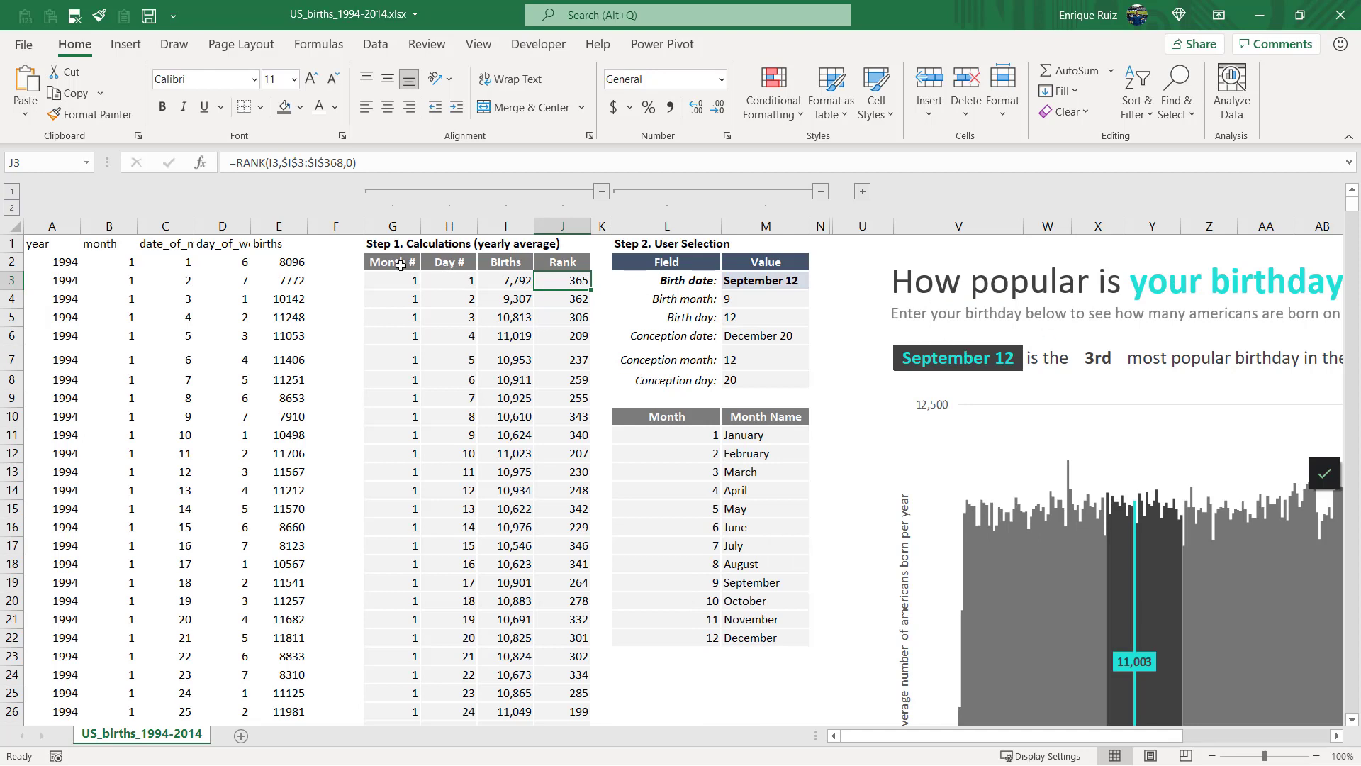
{"action": "left_click_drag", "start_coordinate": [388, 262], "coordinate": [565, 491]}
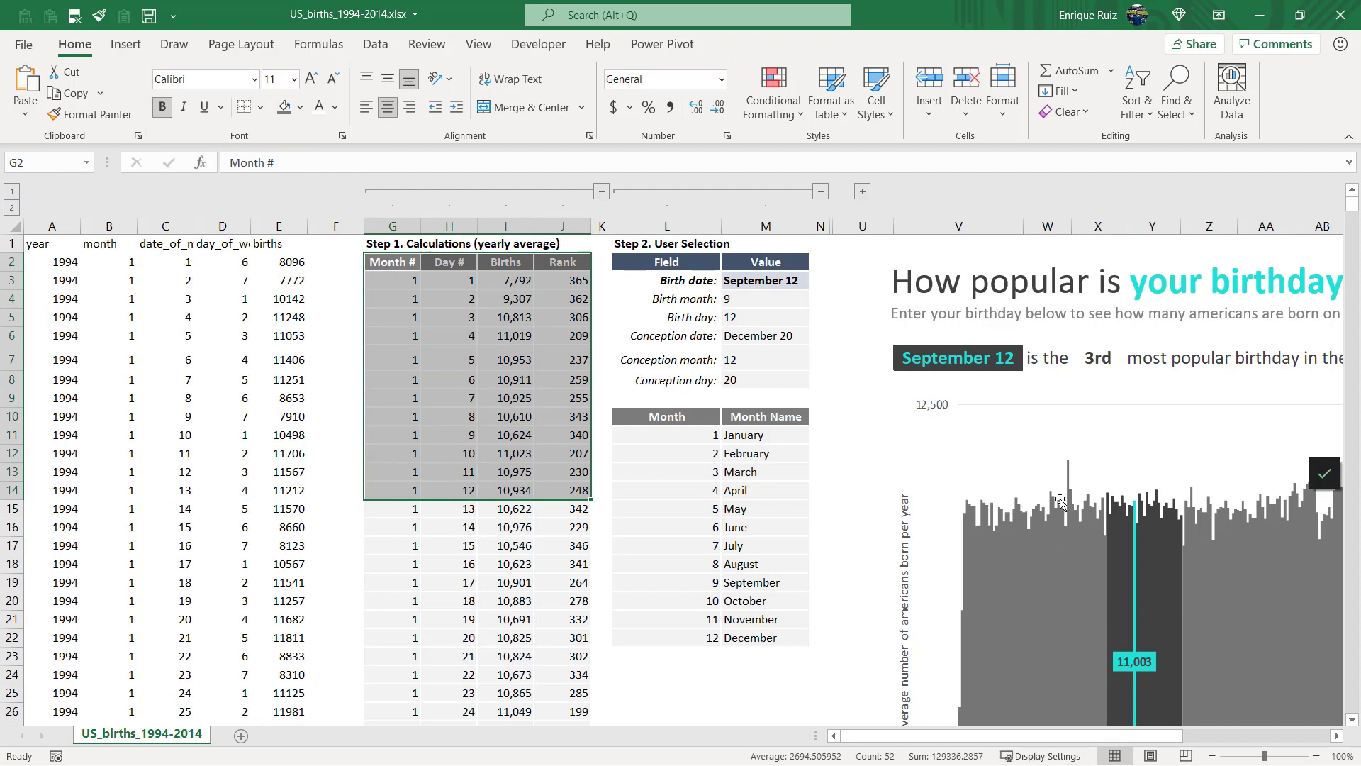
{"action": "left_click", "coordinate": [1070, 555]}
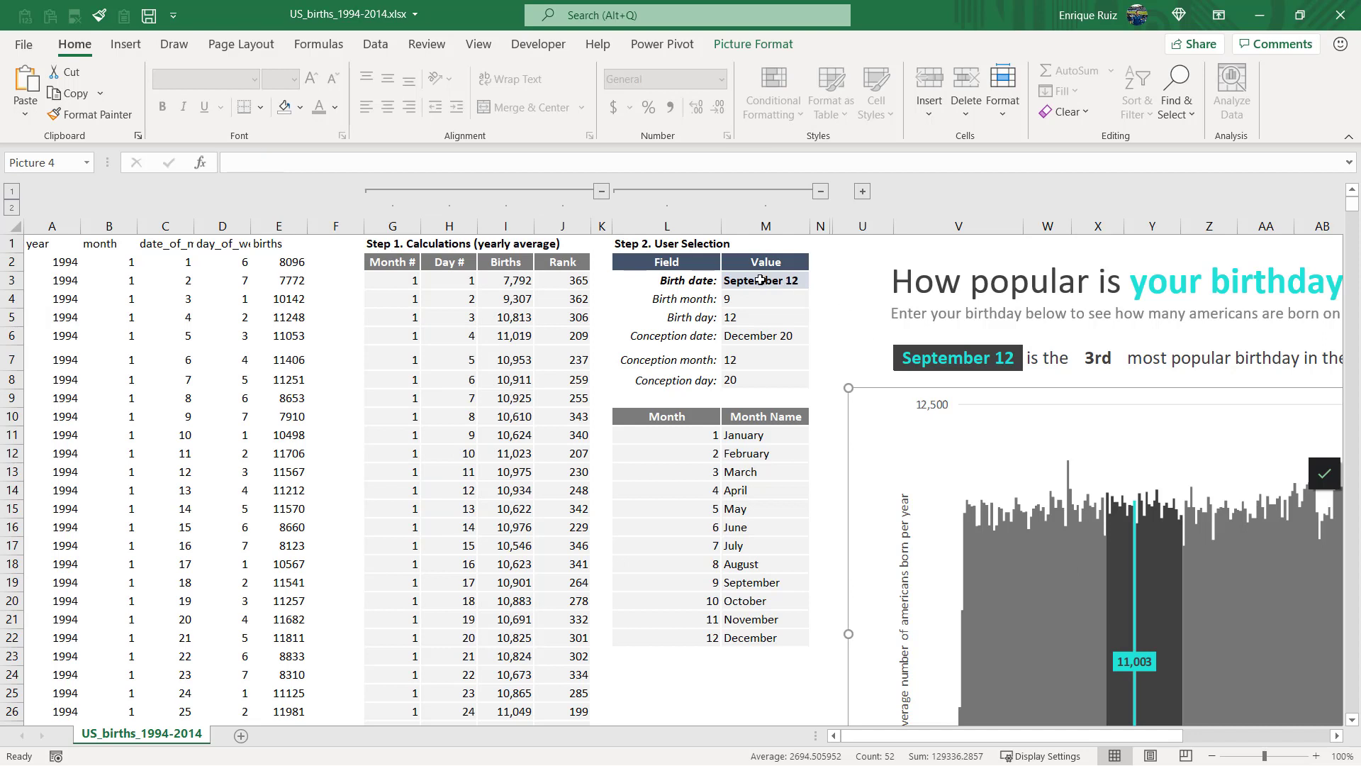
- Change the birth date in cell V7 to a March date
{"action": "left_click", "coordinate": [969, 363]}
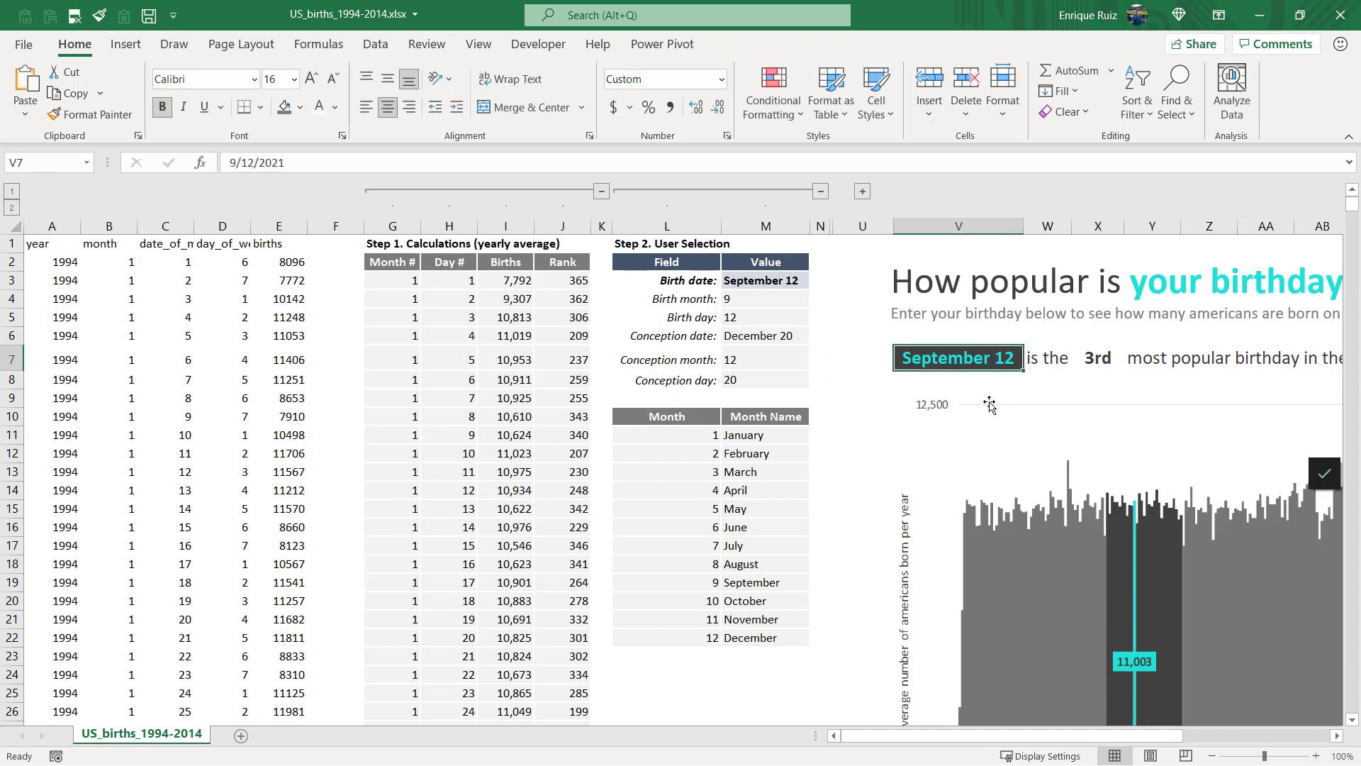
{"action": "type", "text": "March 12"}
{"action": "key", "text": "Return"}
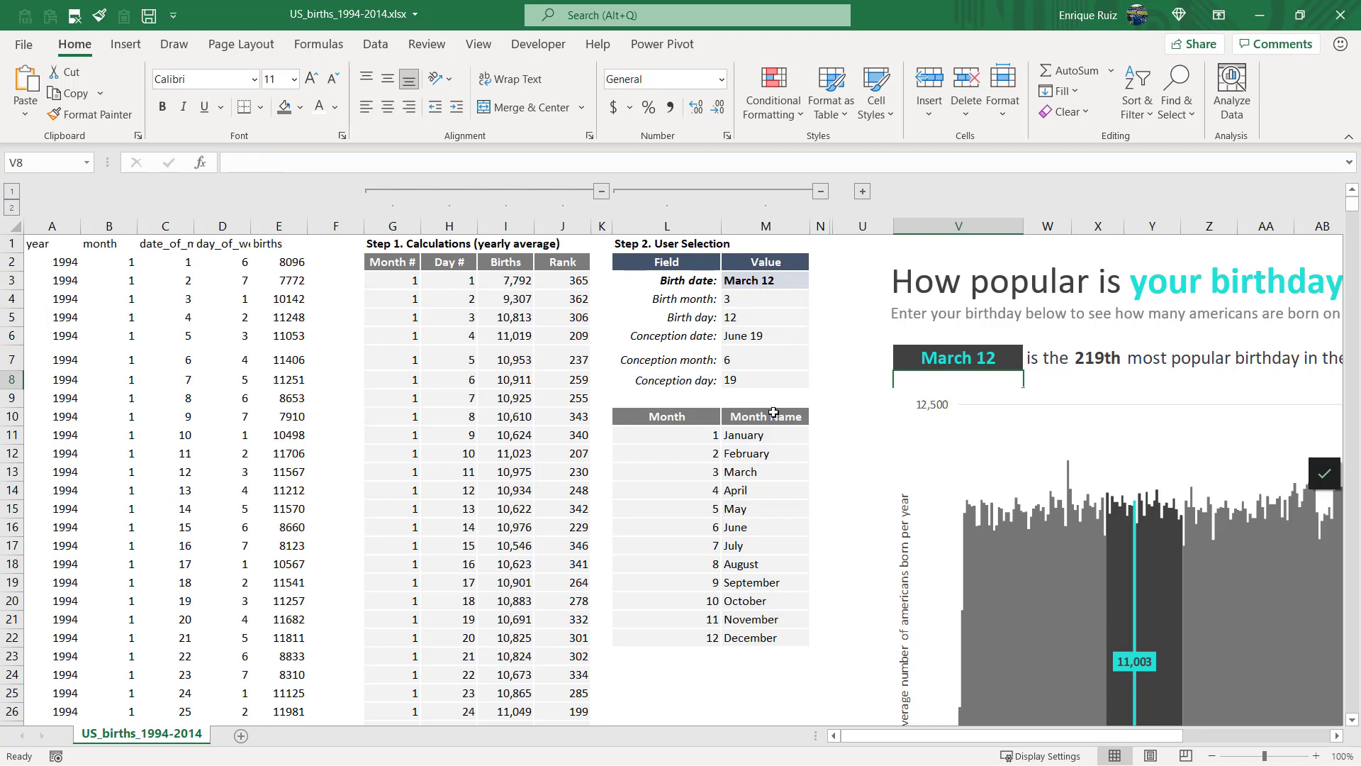
- Inspect the birth month, birth day and conception date, month and day formulas in M4:M8
{"action": "left_click", "coordinate": [769, 298]}
{"action": "left_click", "coordinate": [769, 317]}
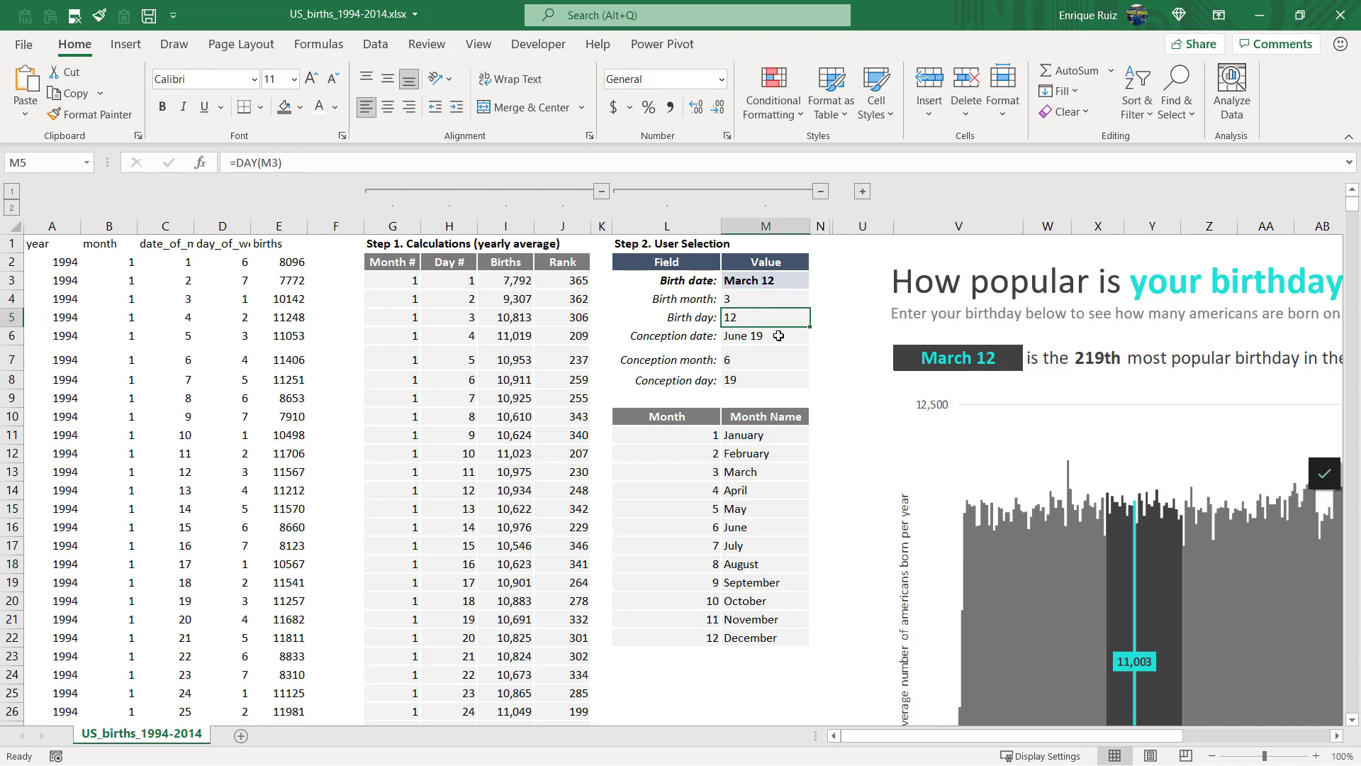
{"action": "left_click", "coordinate": [779, 336]}
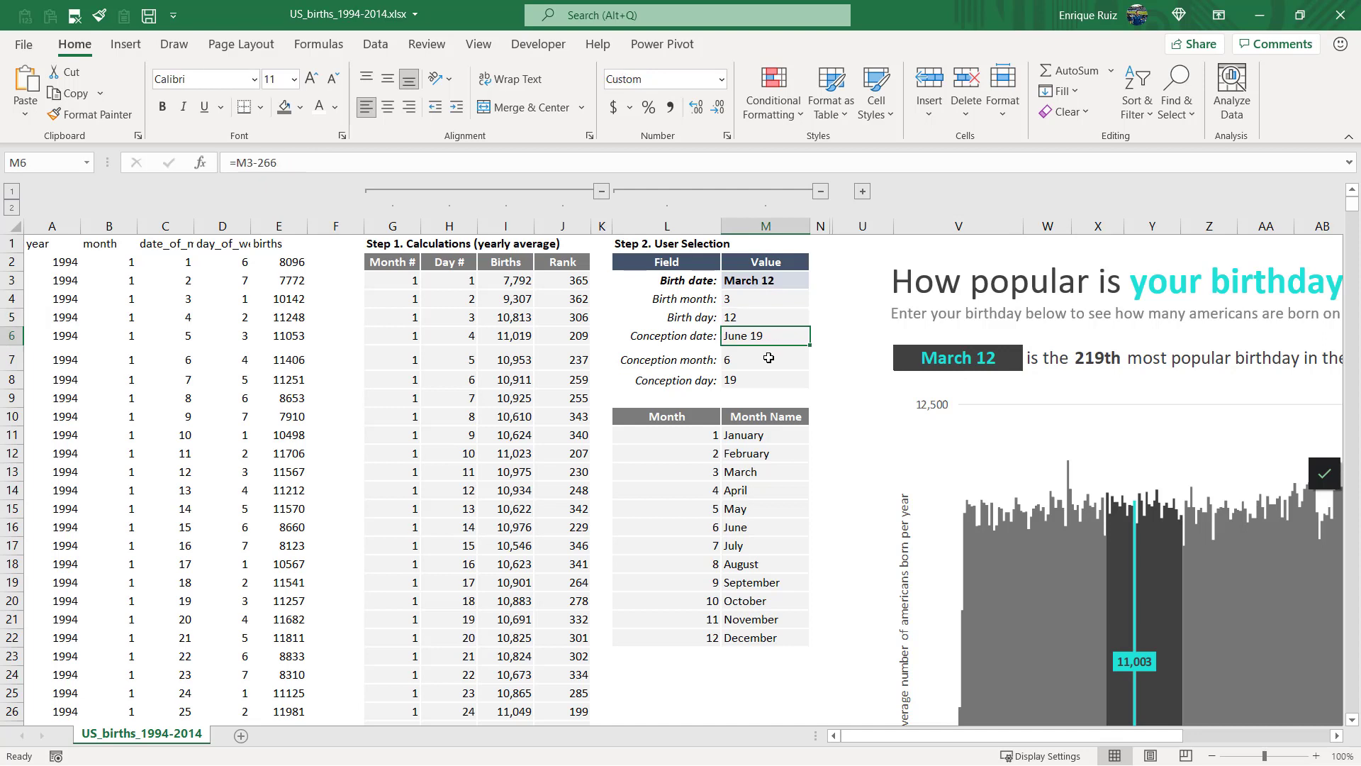
{"action": "left_click", "coordinate": [768, 358]}
{"action": "left_click", "coordinate": [755, 382]}
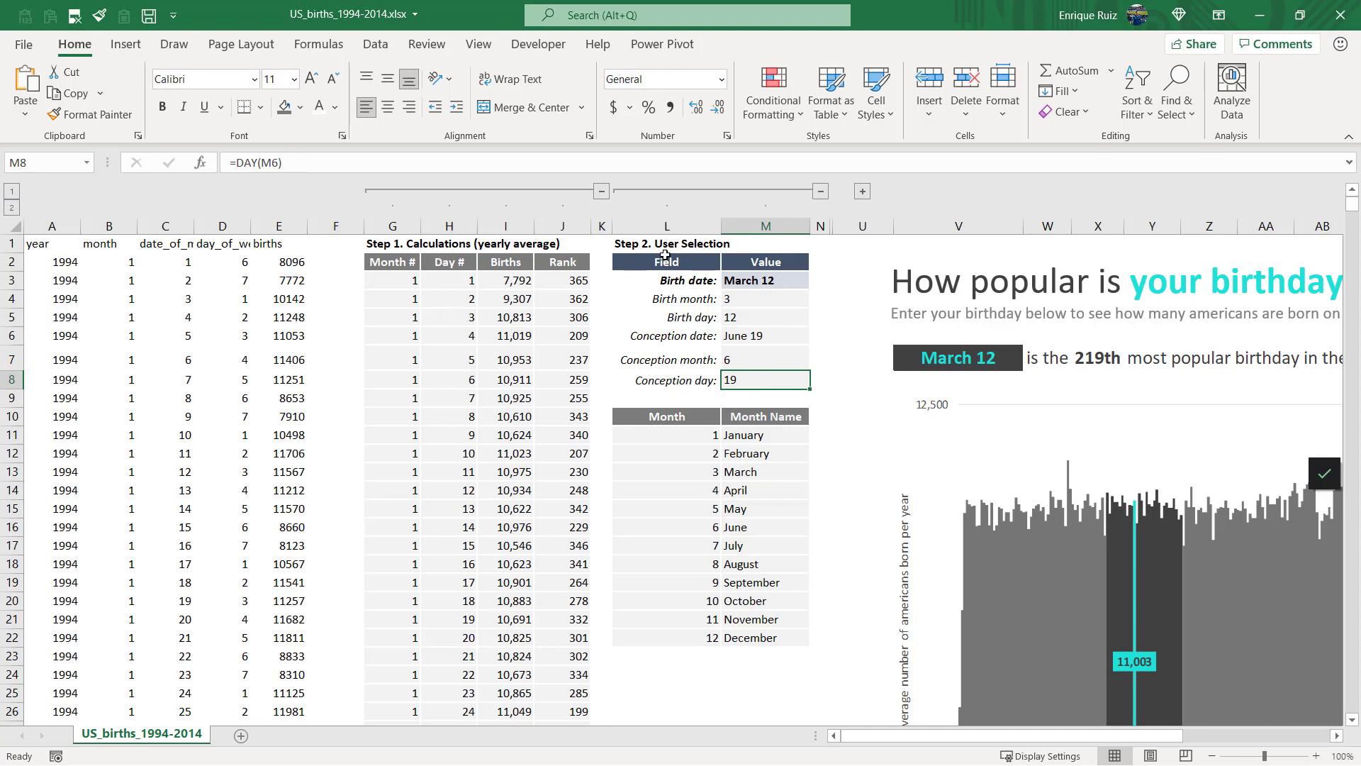
- Expand the collapsed Step 3 Chart Prep columns and inspect the Month and Day formulas in O3 and P3
{"action": "left_click", "coordinate": [863, 192]}
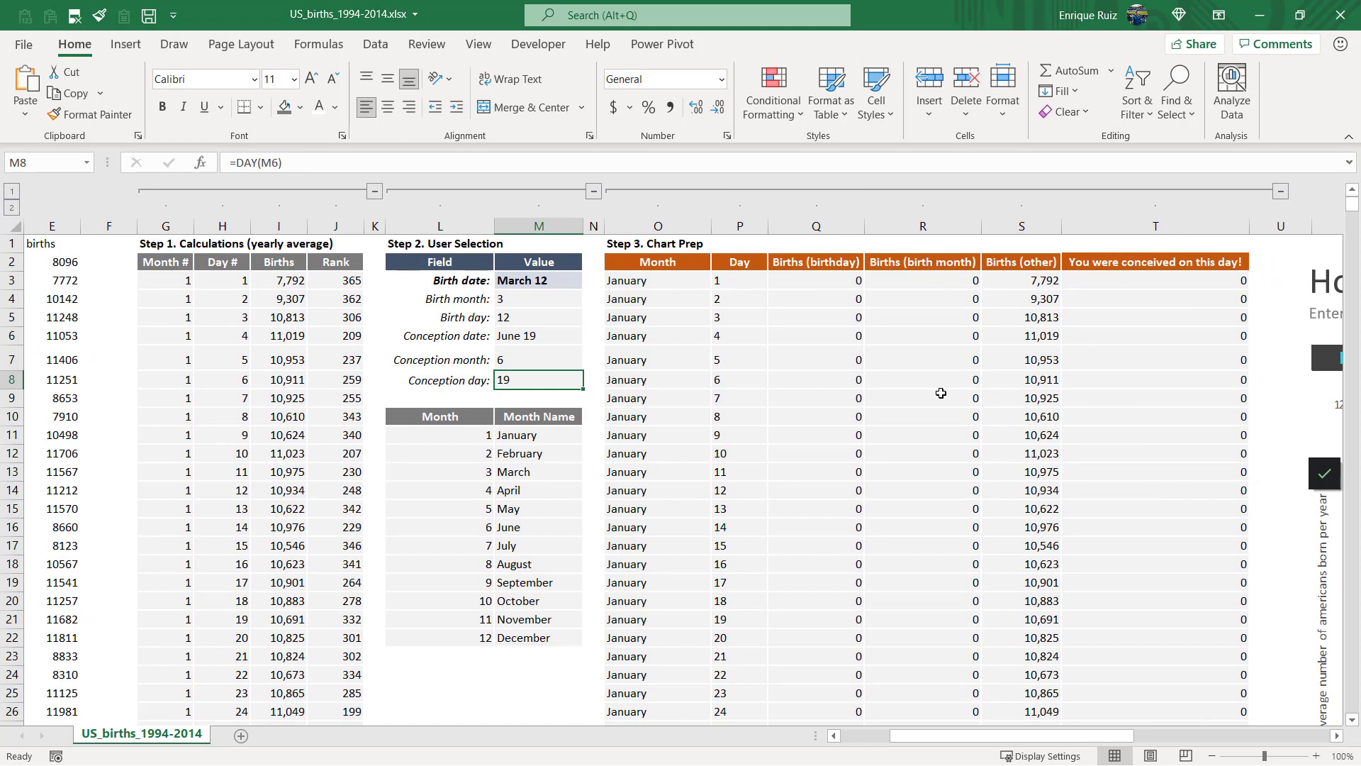
{"action": "left_click", "coordinate": [644, 262]}
{"action": "left_click", "coordinate": [731, 262]}
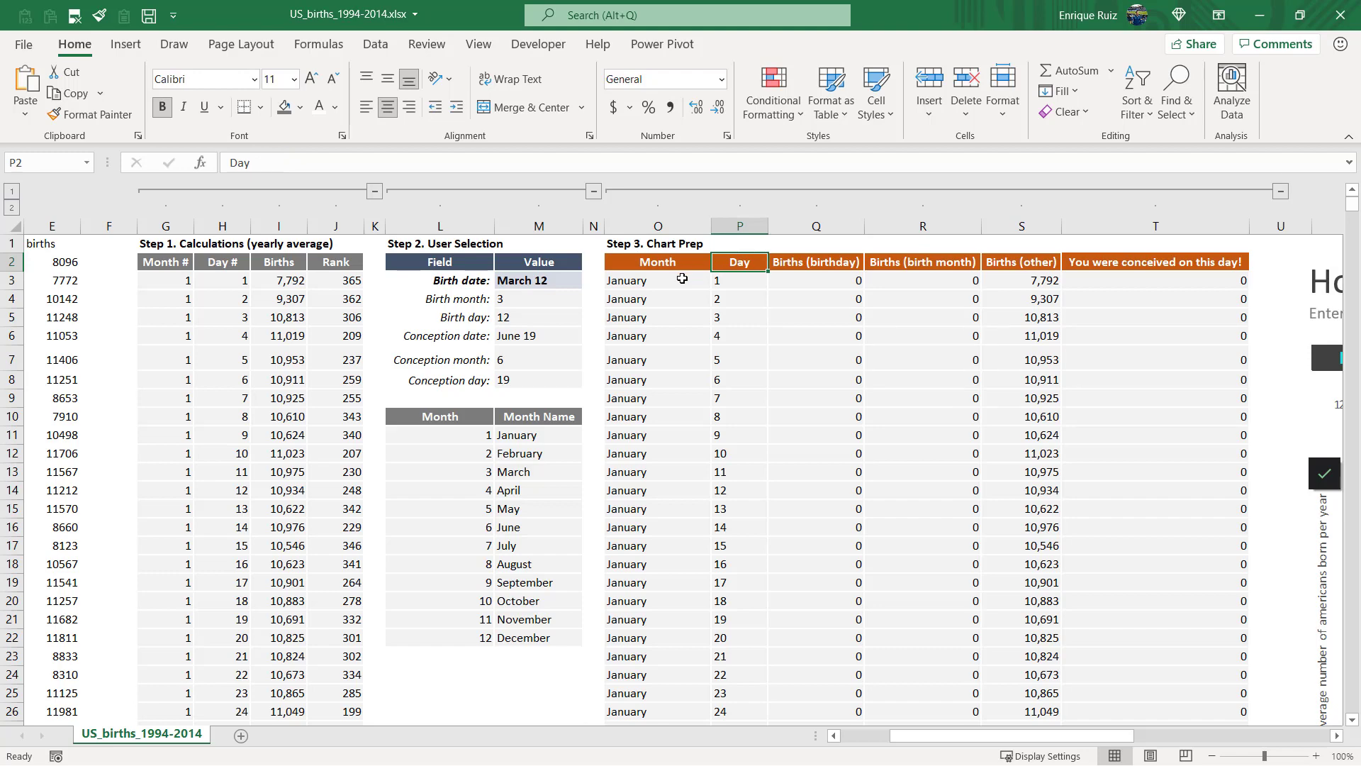
{"action": "left_click_drag", "start_coordinate": [166, 261], "coordinate": [222, 418]}
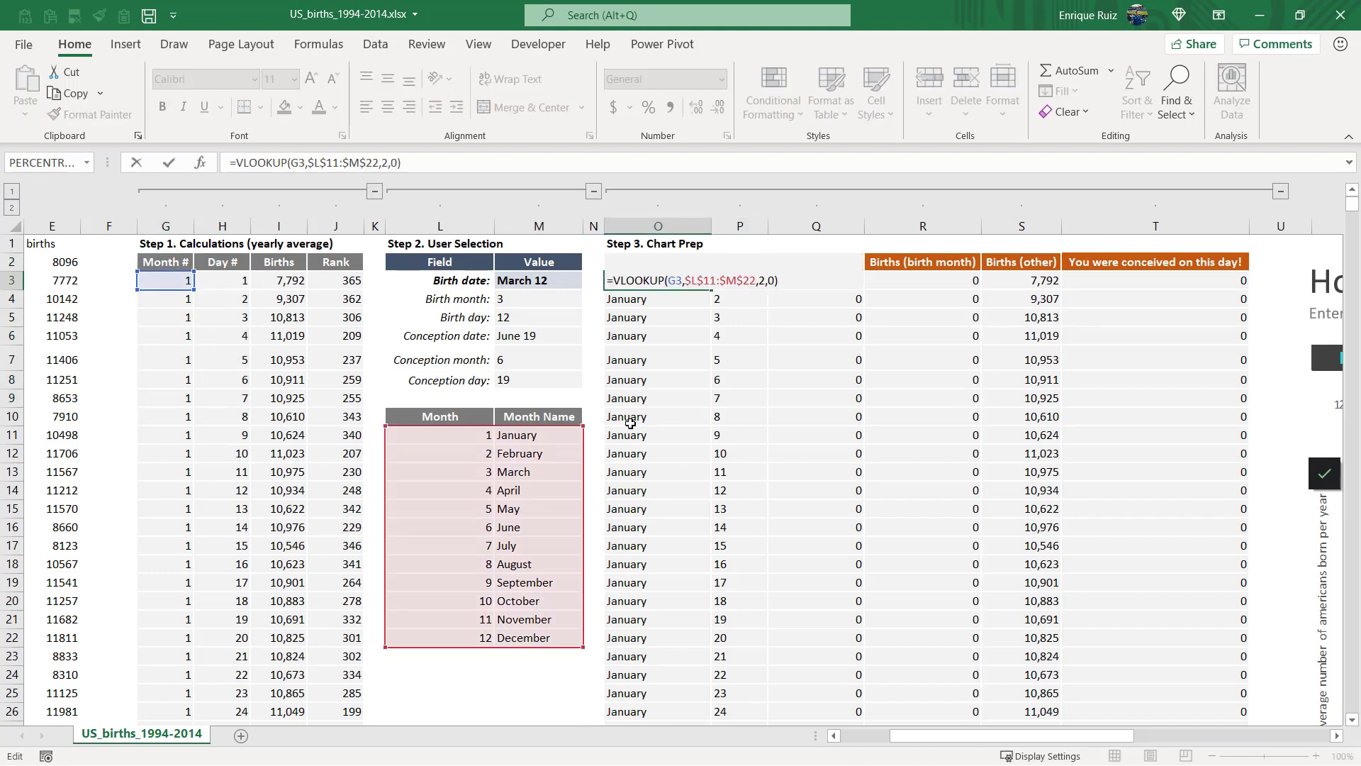
{"action": "key", "text": "Return"}
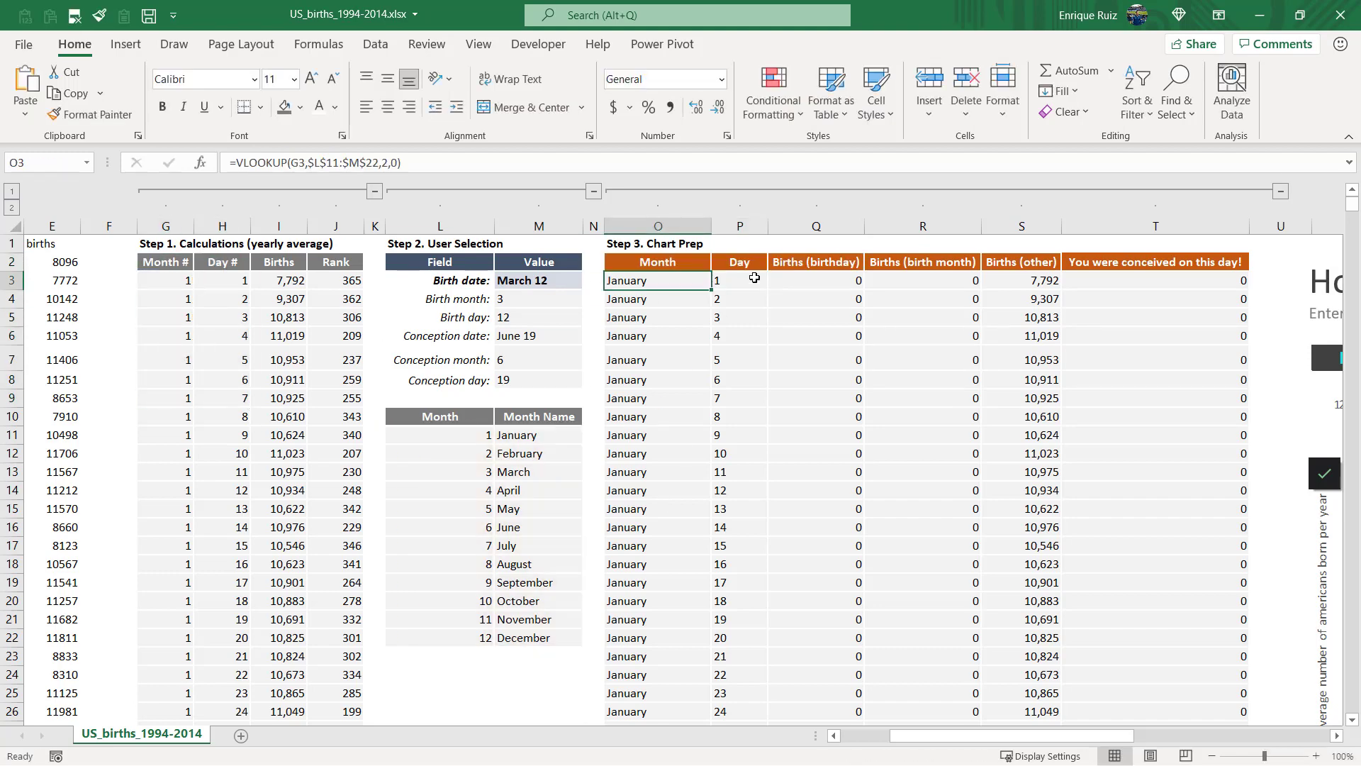
{"action": "left_click", "coordinate": [754, 277]}
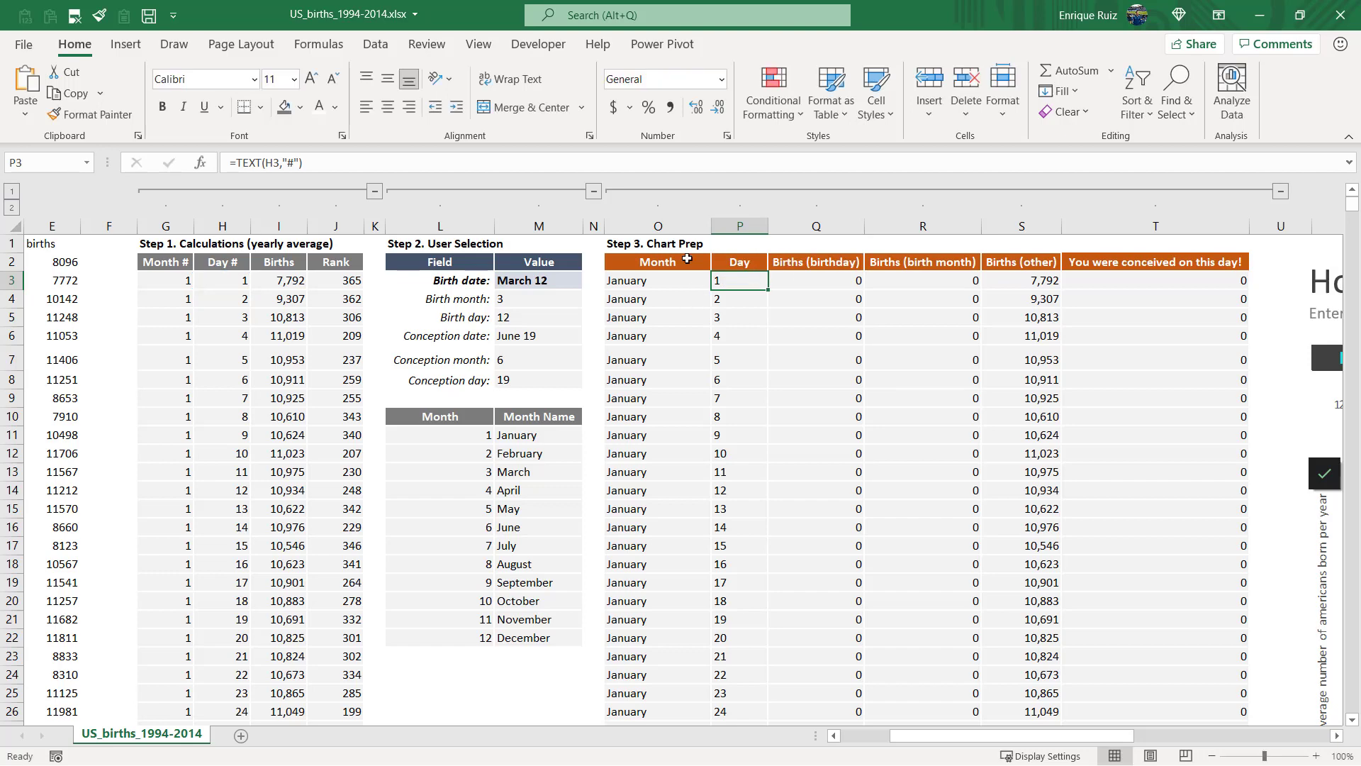
- Check the chart's month and day axis labels, and examine the Births (birthday) and Births (birth month) formulas in Q3 and R3
{"action": "scroll", "coordinate": [1099, 595], "scroll_direction": "right", "scroll_amount": 5}
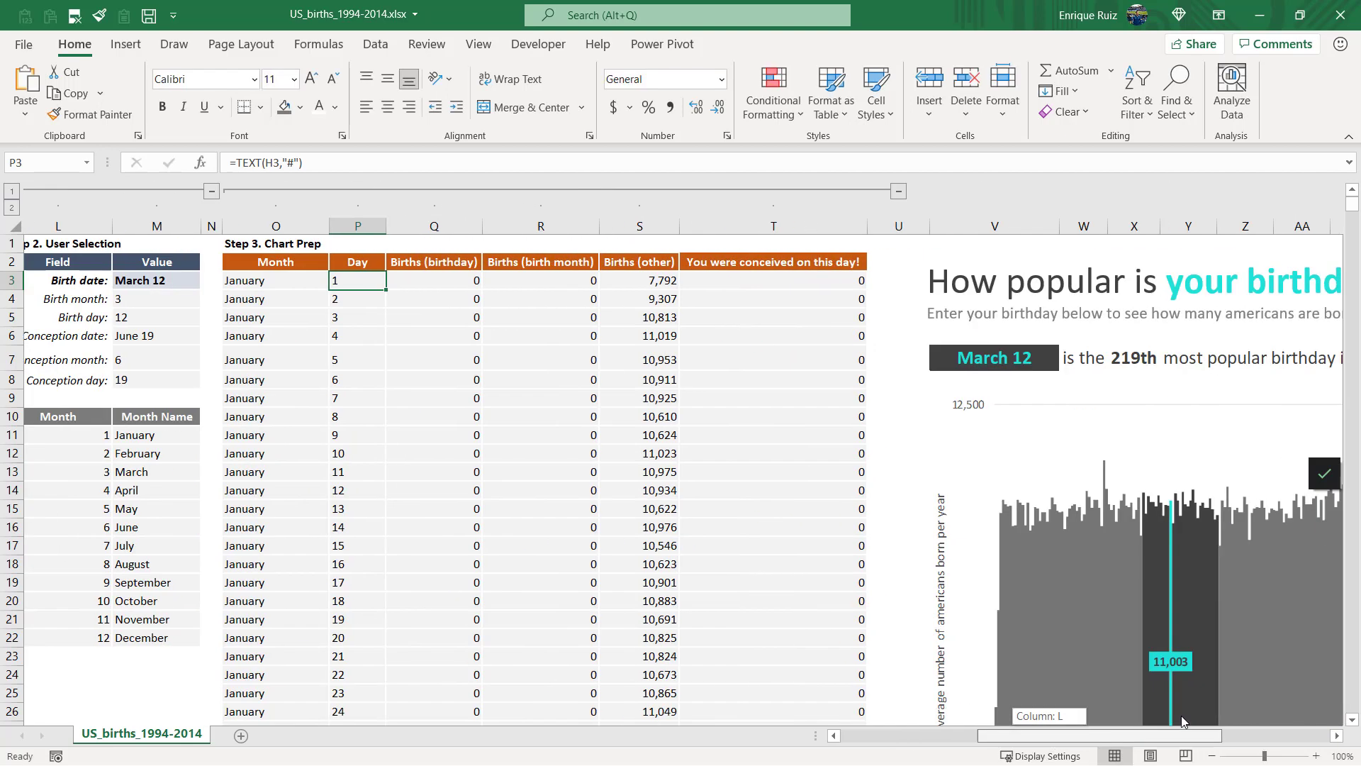
{"action": "scroll", "coordinate": [1026, 574], "scroll_direction": "down", "scroll_amount": 3}
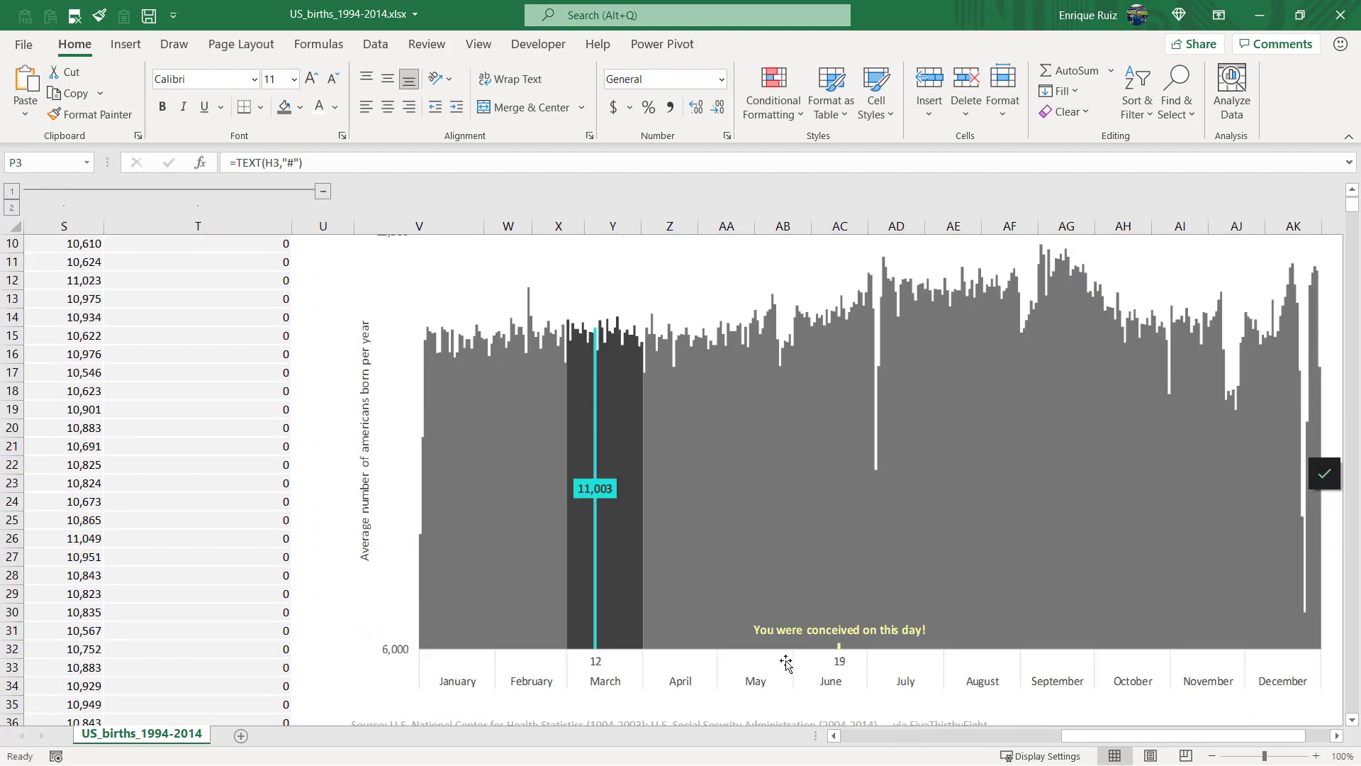
{"action": "scroll", "coordinate": [786, 659], "scroll_direction": "up", "scroll_amount": 3}
{"action": "left_click_drag", "start_coordinate": [1084, 736], "coordinate": [926, 741]}
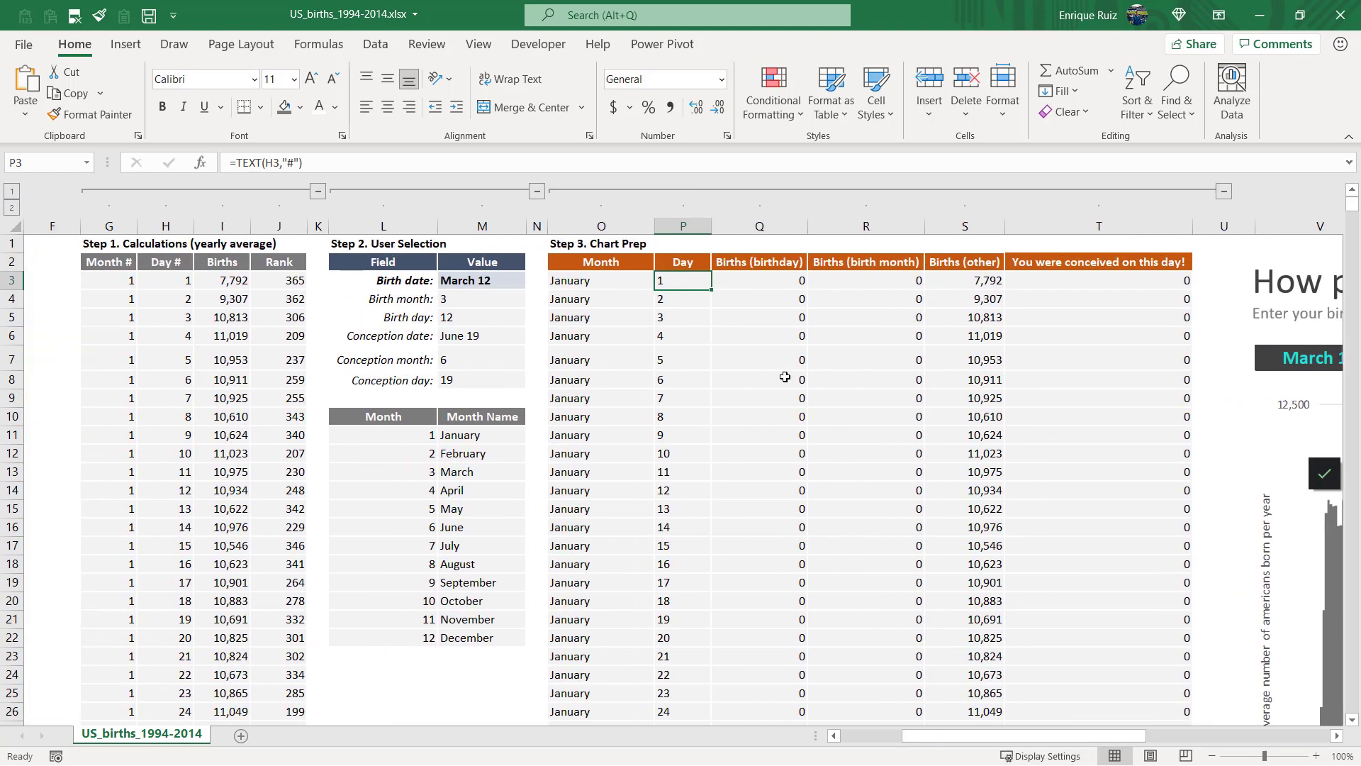
{"action": "double_click", "coordinate": [753, 279]}
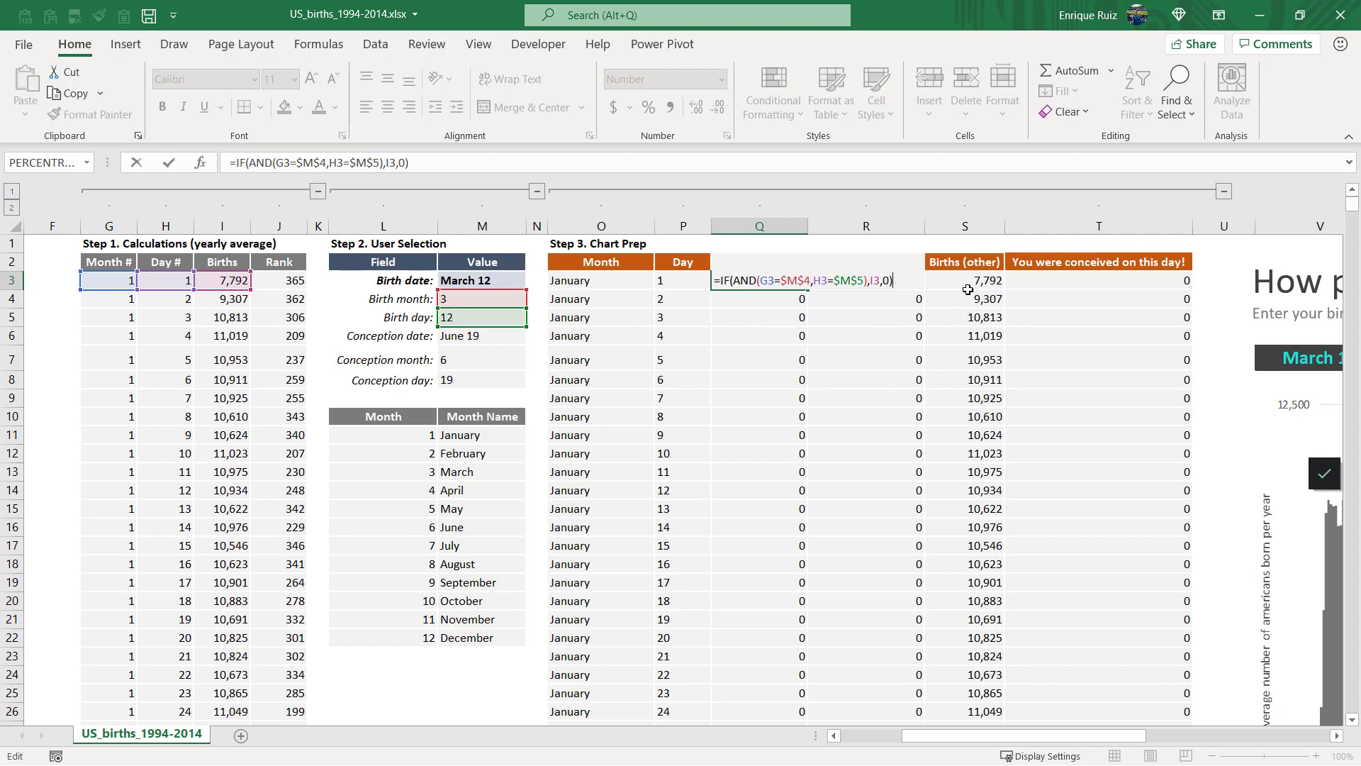
{"action": "key", "text": "ctrl+Return"}
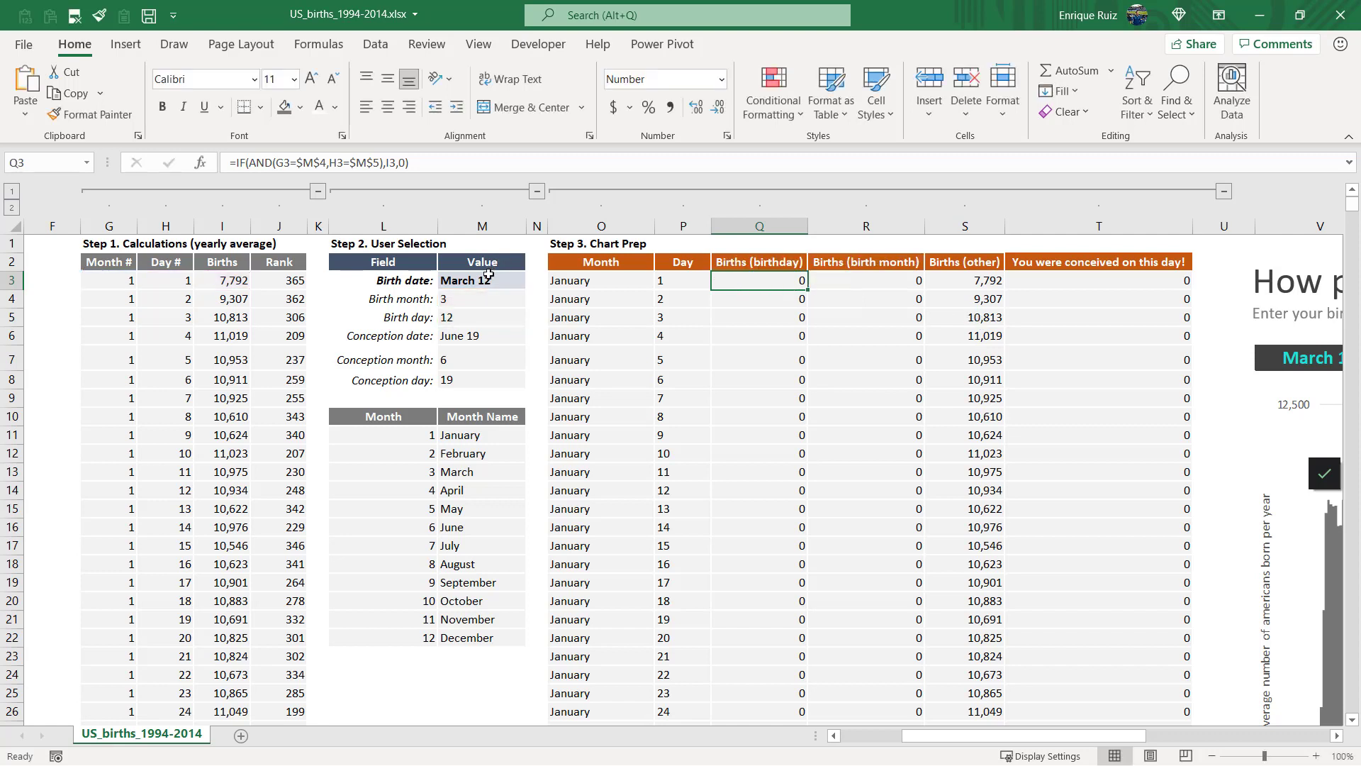
{"action": "left_click", "coordinate": [576, 285]}
{"action": "left_click", "coordinate": [672, 284], "text": "shift"}
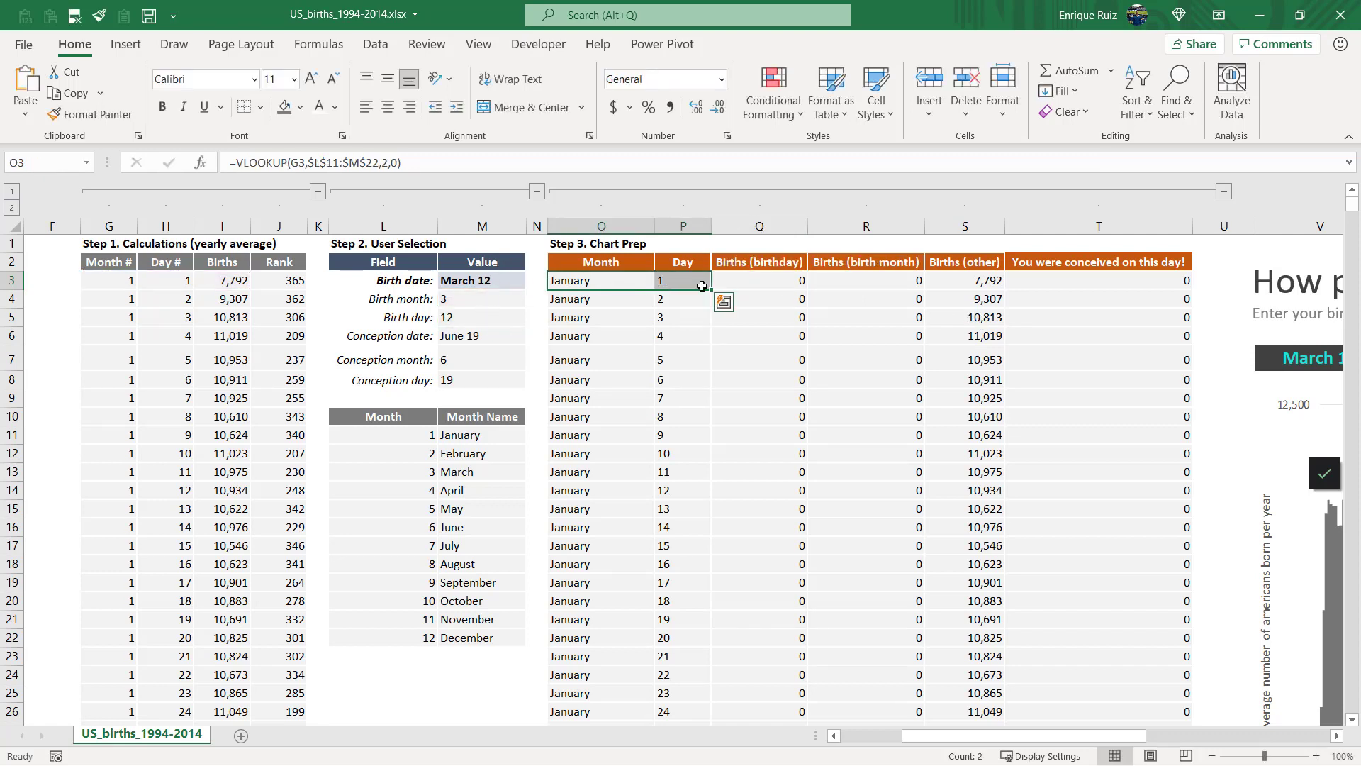
{"action": "left_click", "coordinate": [772, 283]}
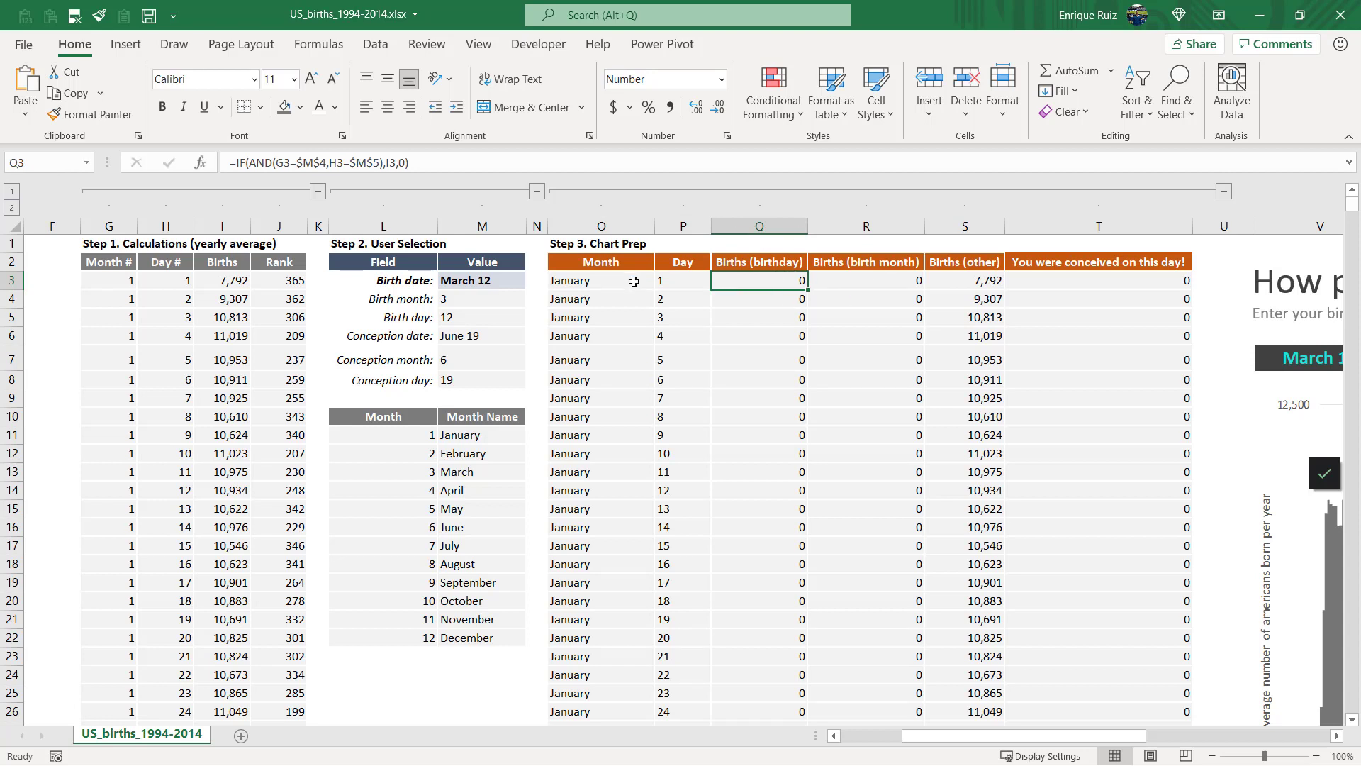
{"action": "left_click_drag", "start_coordinate": [631, 283], "coordinate": [607, 548]}
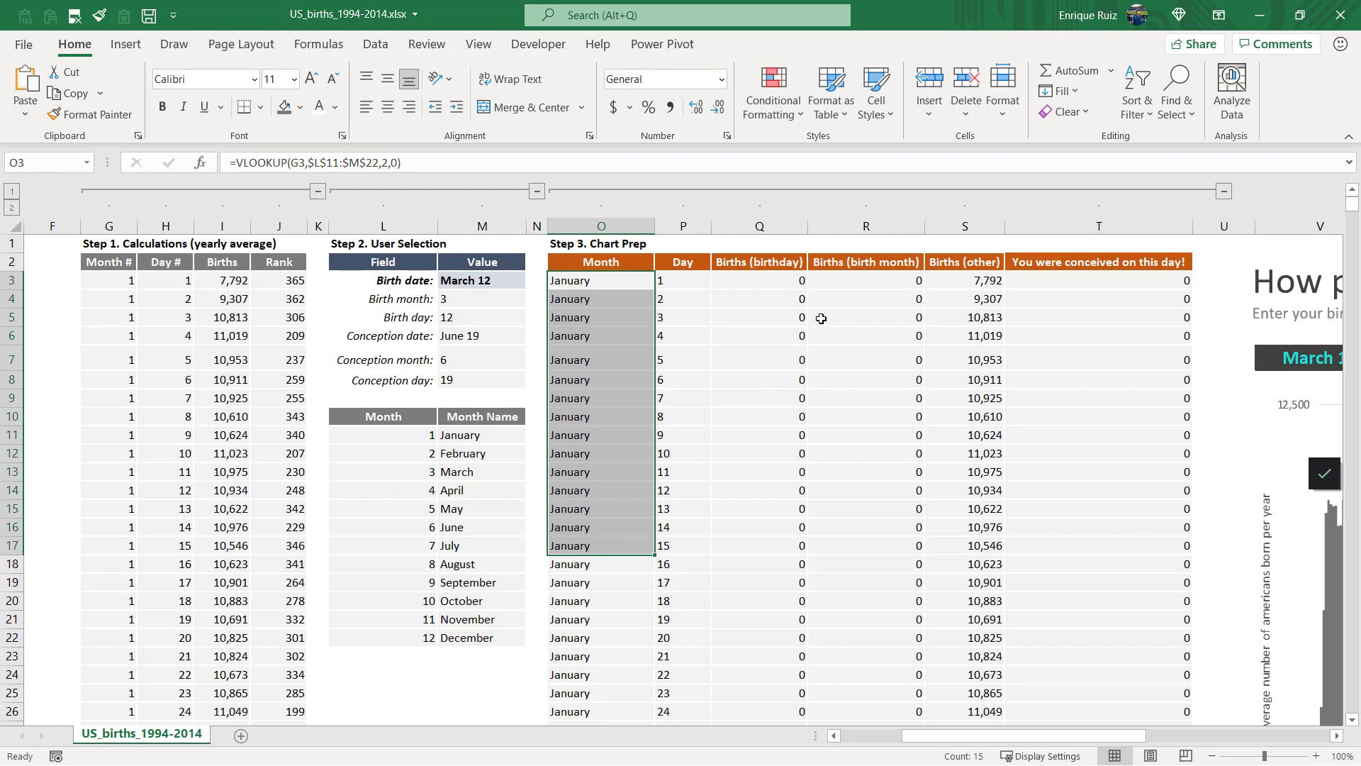
{"action": "left_click", "coordinate": [846, 282]}
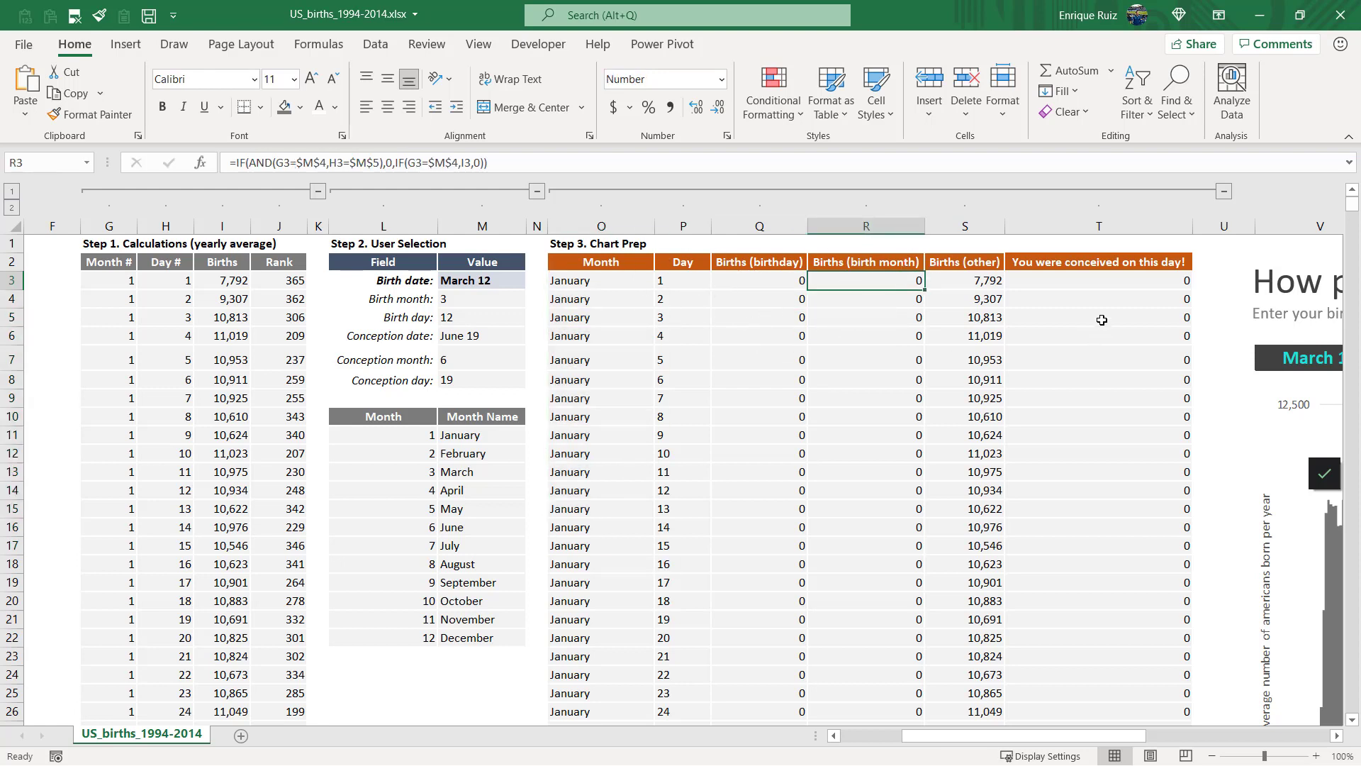
- Inspect the Births (other) formula in S3 and change the birth date in M3 to a January date
{"action": "left_click", "coordinate": [976, 280]}
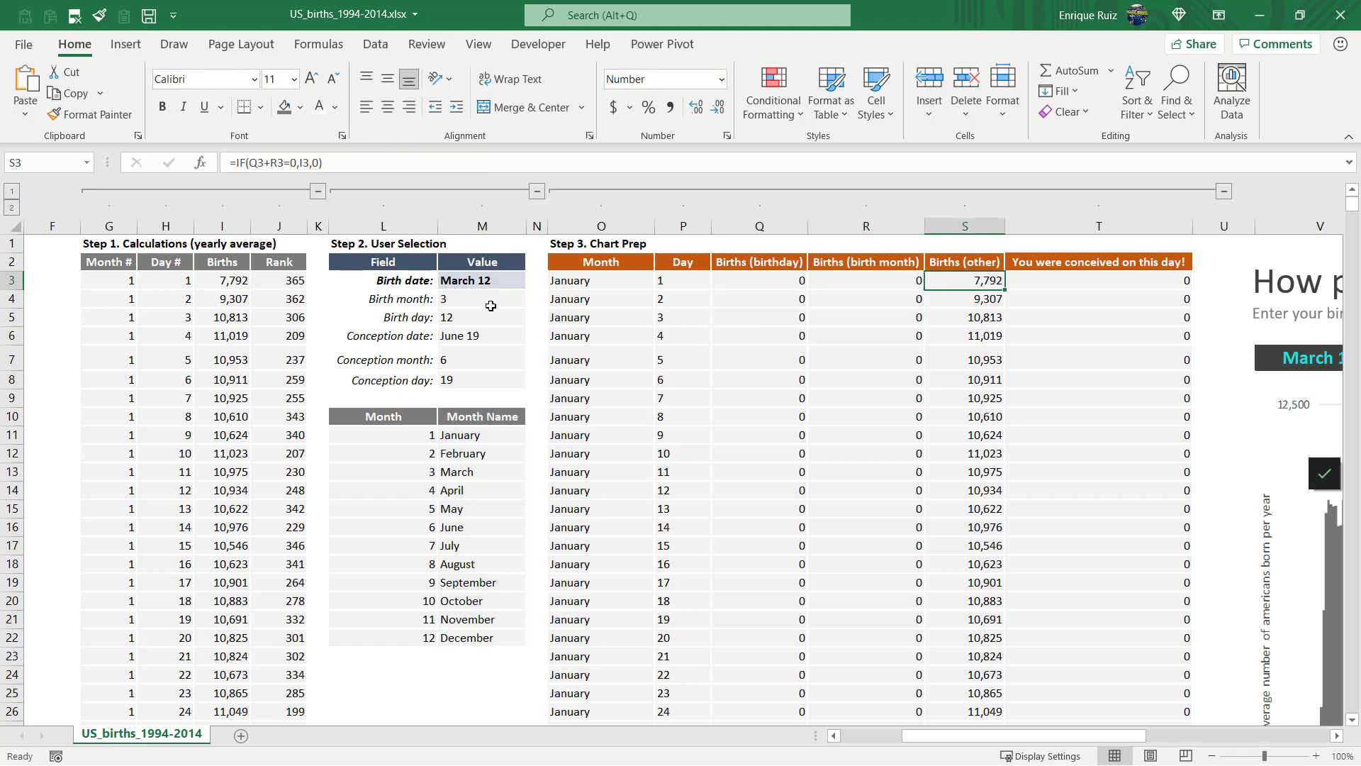
{"action": "left_click", "coordinate": [477, 285]}
{"action": "type", "text": "Jan 1"}
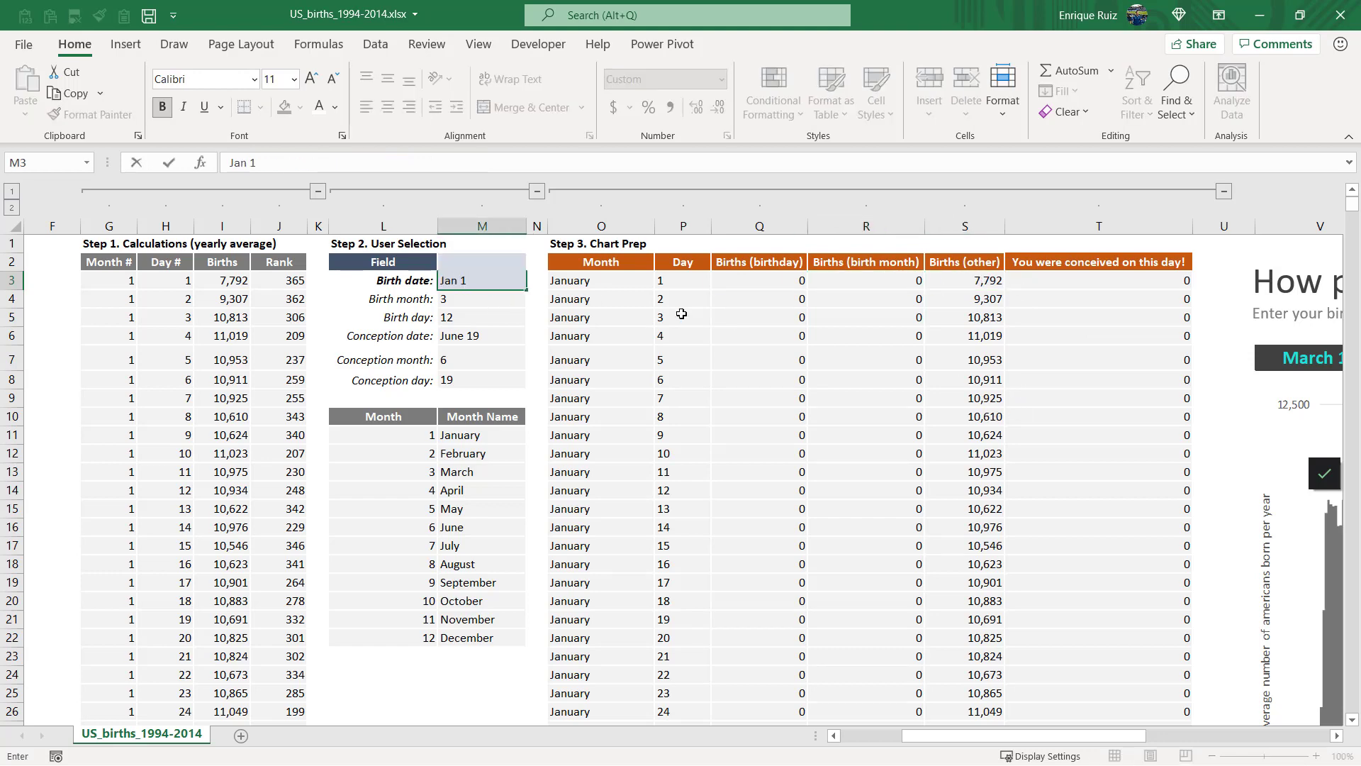
{"action": "key", "text": "Return"}
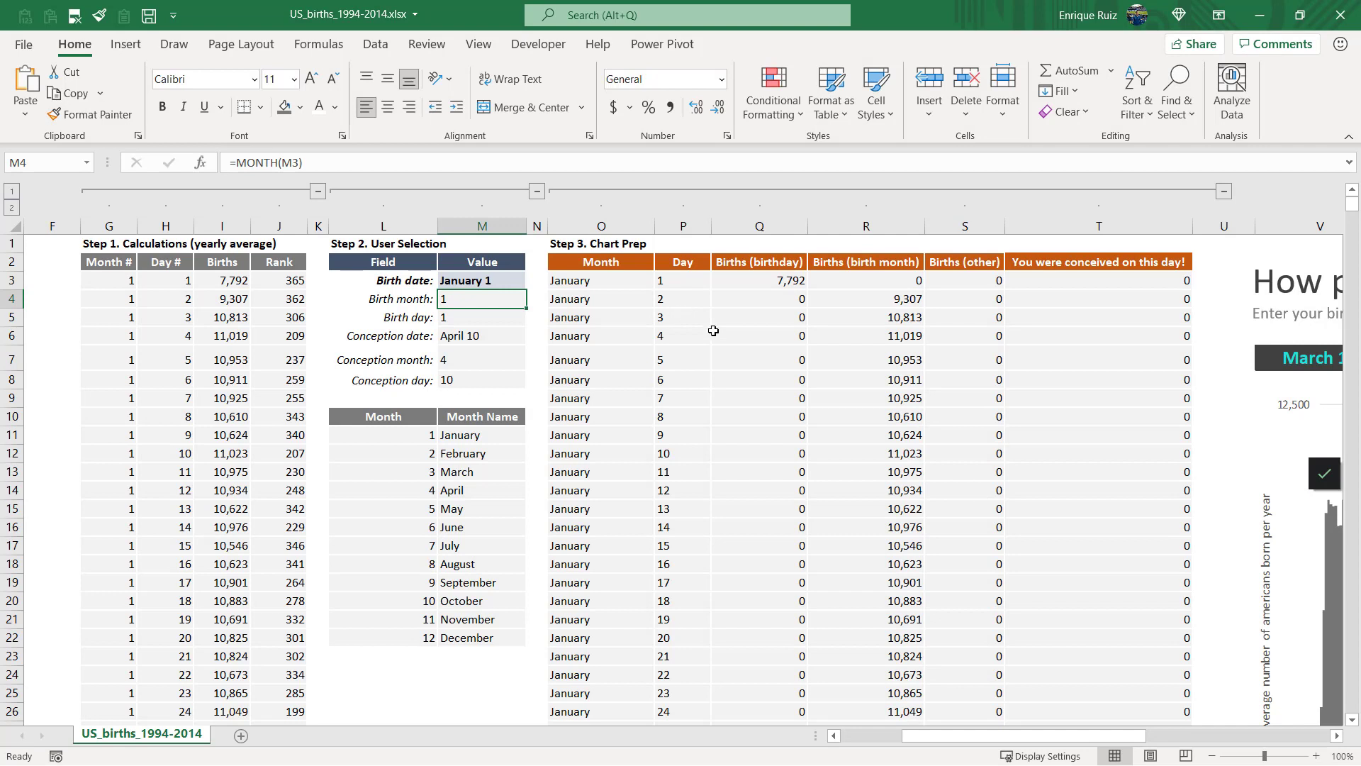
- Compare the births calculation in I3 with the Births (birthday) formula in Q3, its month and day labels, and the birth date in M3
{"action": "left_click", "coordinate": [216, 281]}
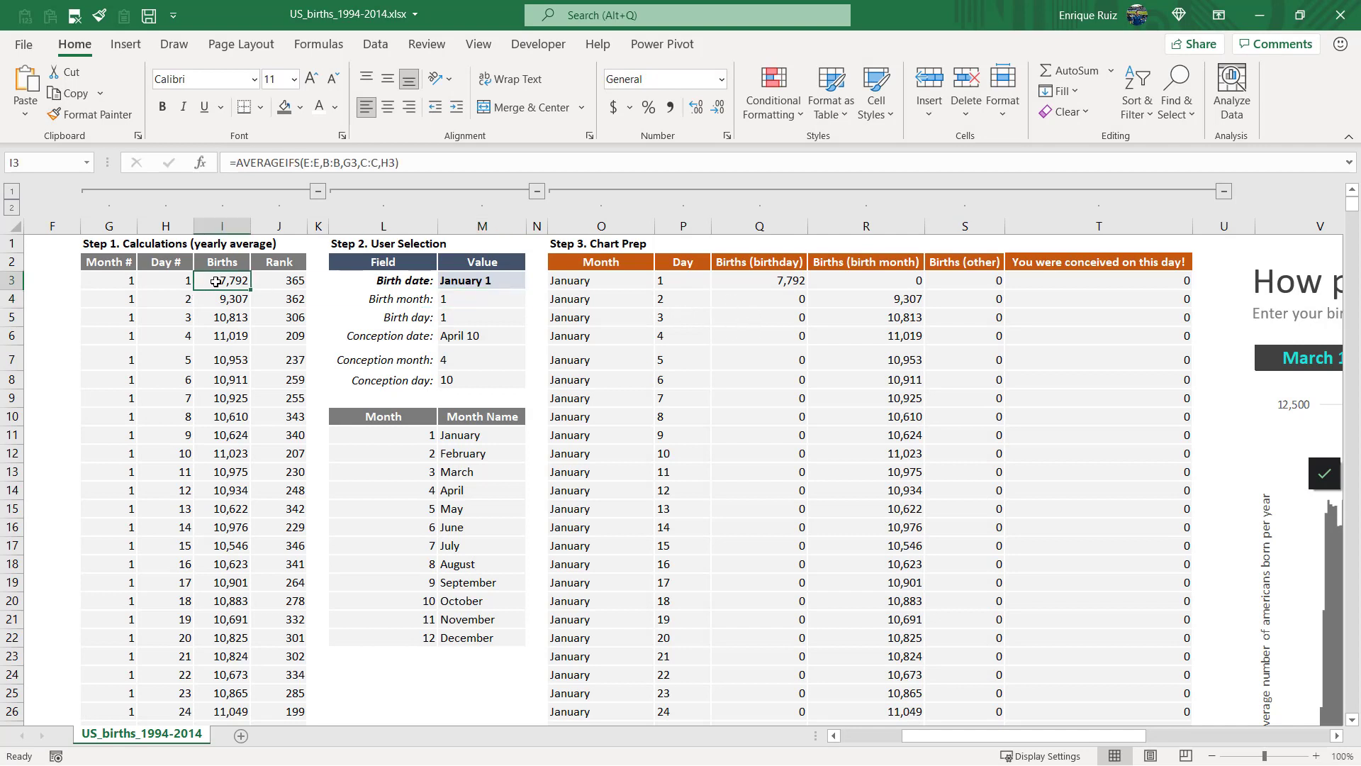
{"action": "left_click", "coordinate": [766, 285]}
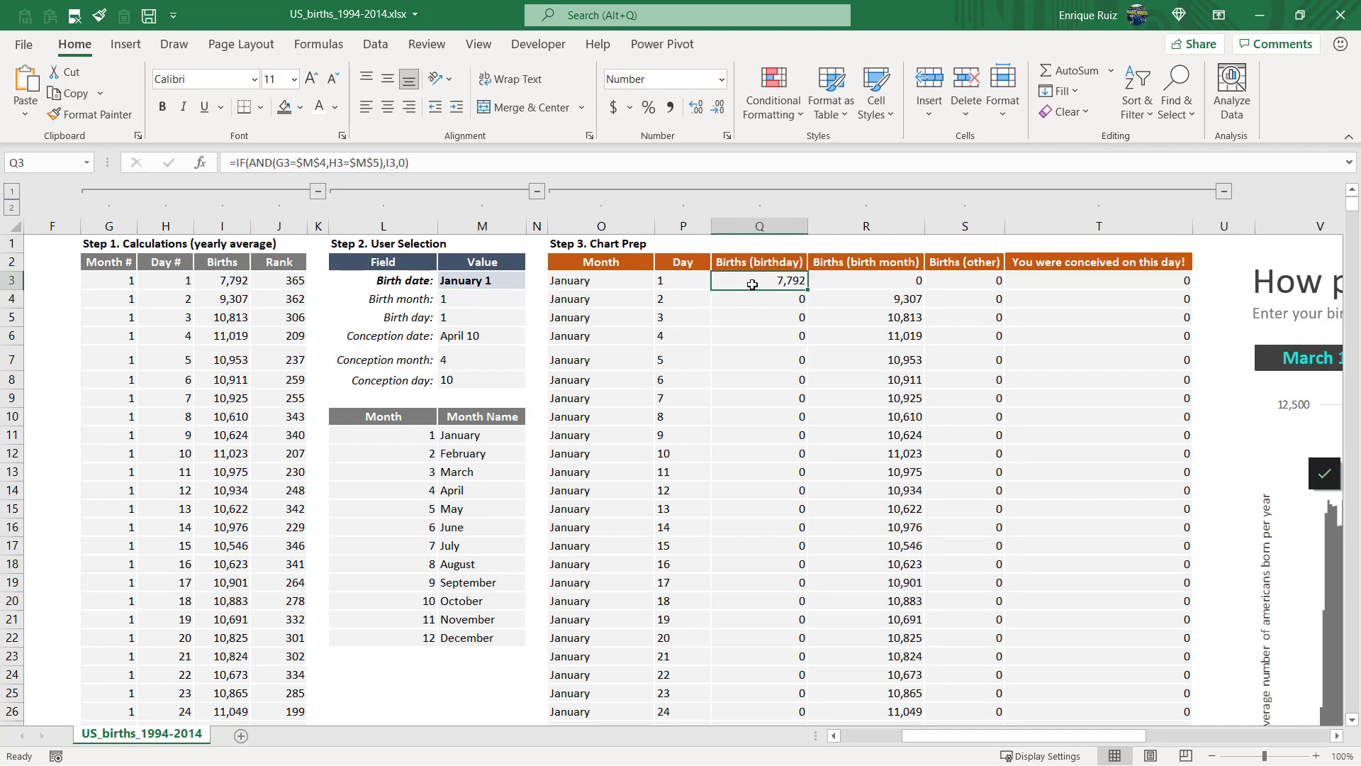
{"action": "left_click", "coordinate": [586, 288]}
{"action": "left_click", "coordinate": [653, 285]}
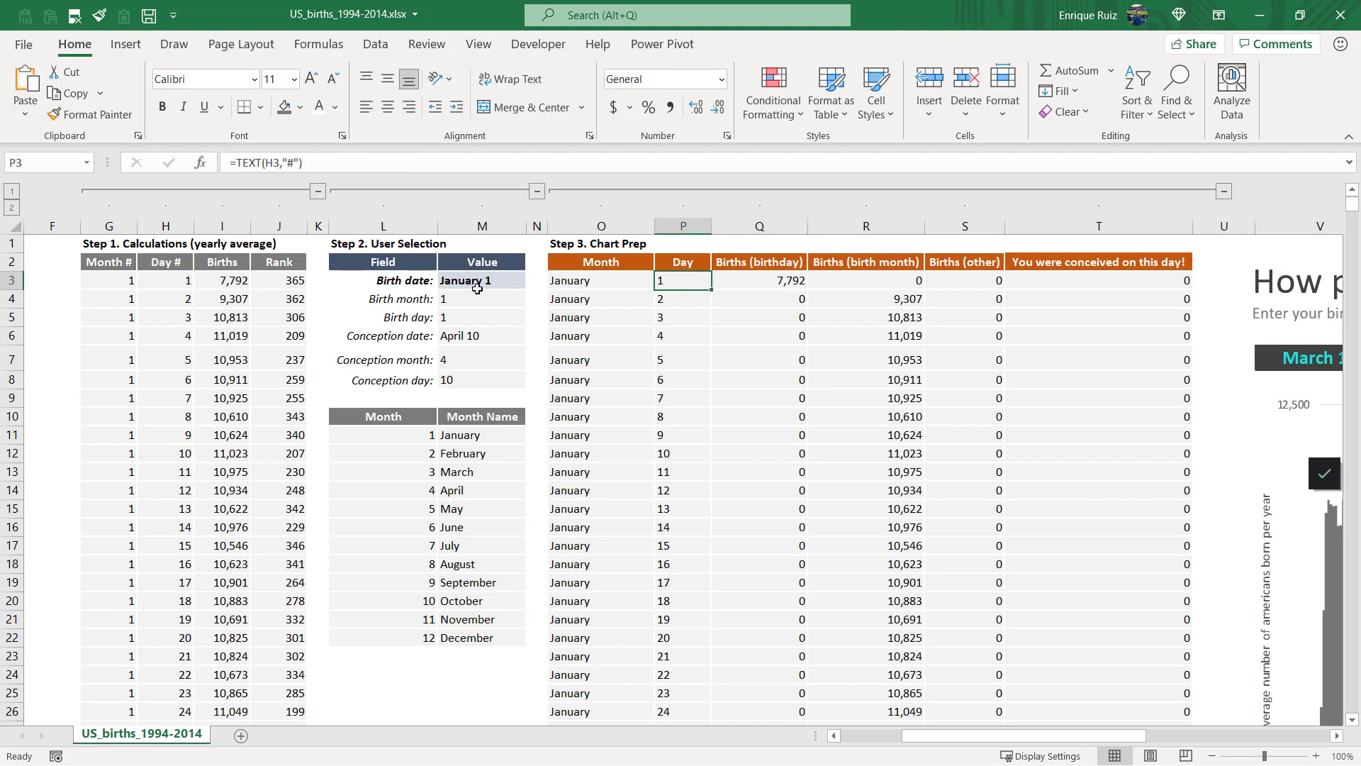
{"action": "left_click", "coordinate": [478, 280]}
- Review the remaining January rows in the Births (birth month) column and the February rows in the Births (other) column
{"action": "left_click_drag", "start_coordinate": [890, 312], "coordinate": [906, 355]}
{"action": "scroll", "coordinate": [902, 355], "scroll_direction": "up", "scroll_amount": 9}
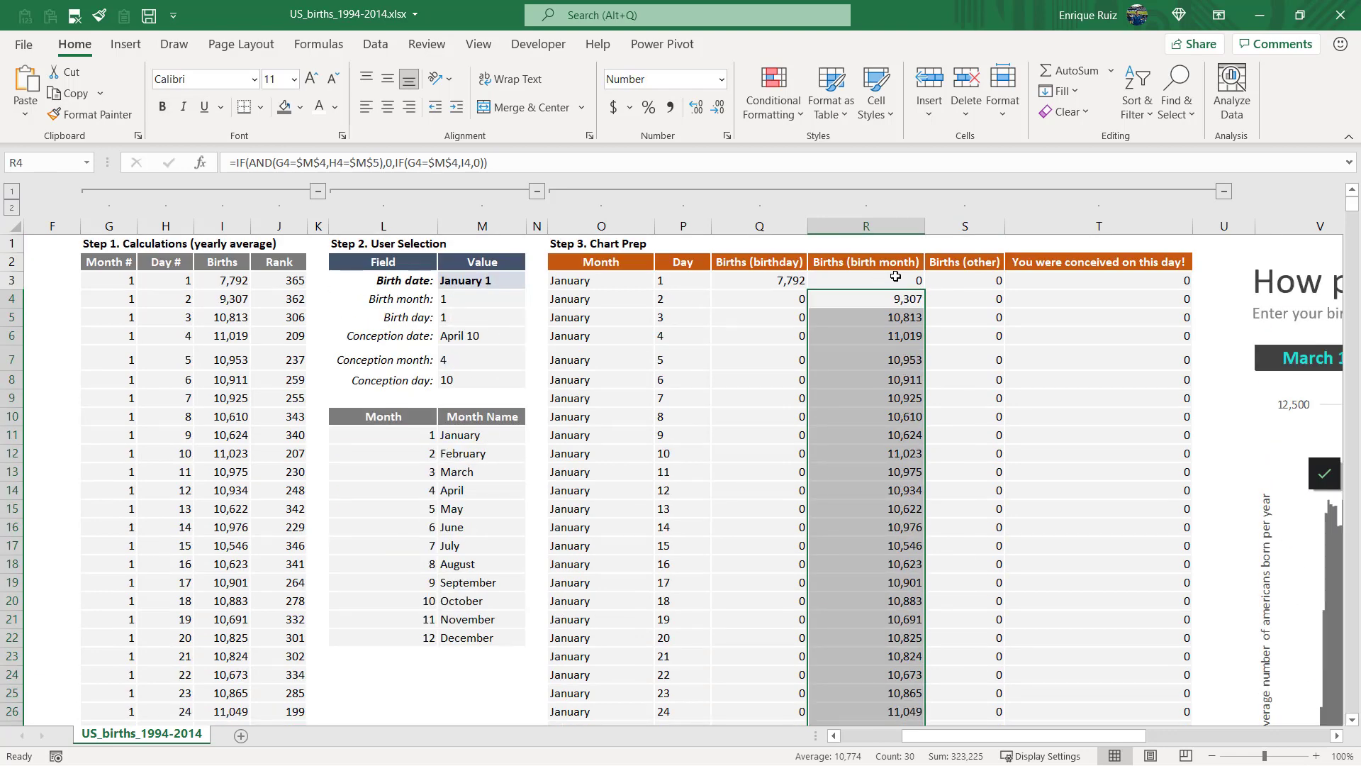
{"action": "scroll", "coordinate": [893, 528], "scroll_direction": "down", "scroll_amount": 9}
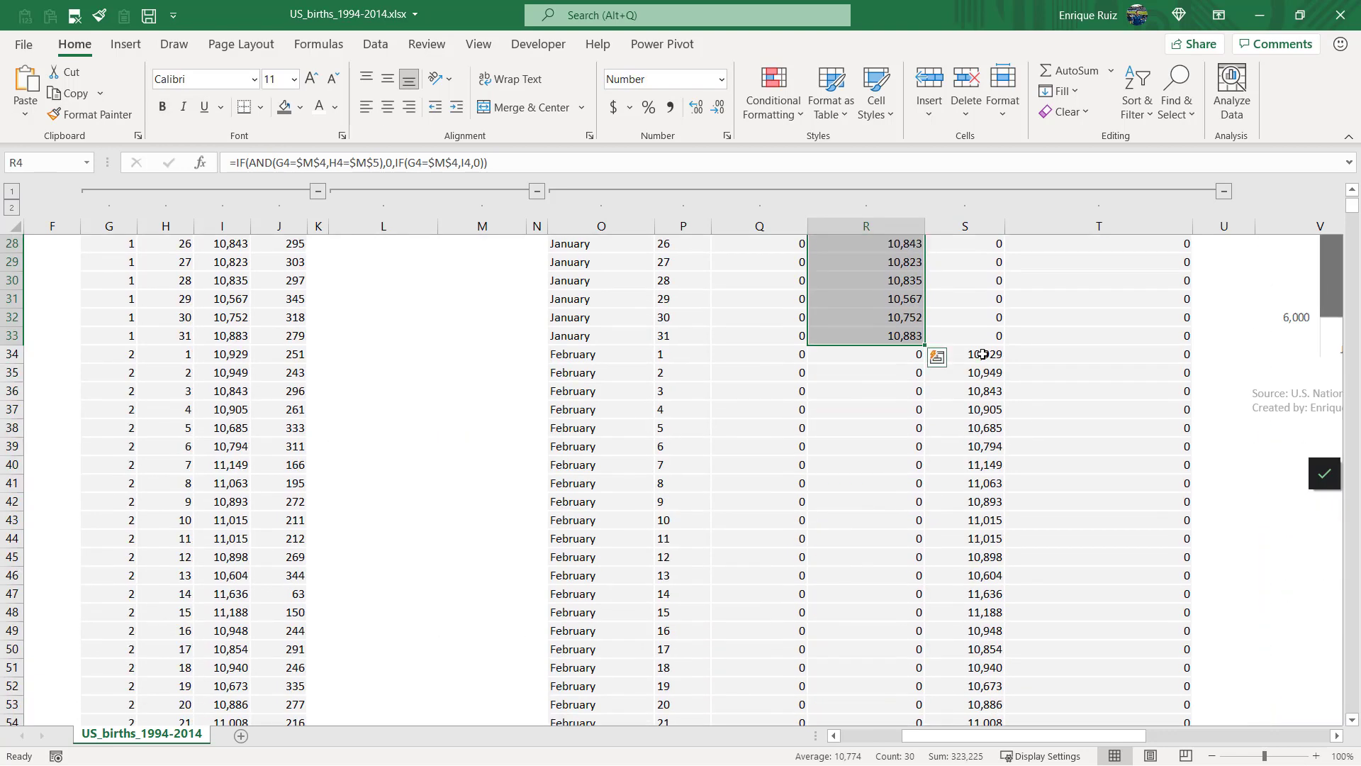
{"action": "left_click_drag", "start_coordinate": [982, 354], "coordinate": [984, 704]}
{"action": "scroll", "coordinate": [1015, 560], "scroll_direction": "down", "scroll_amount": 3}
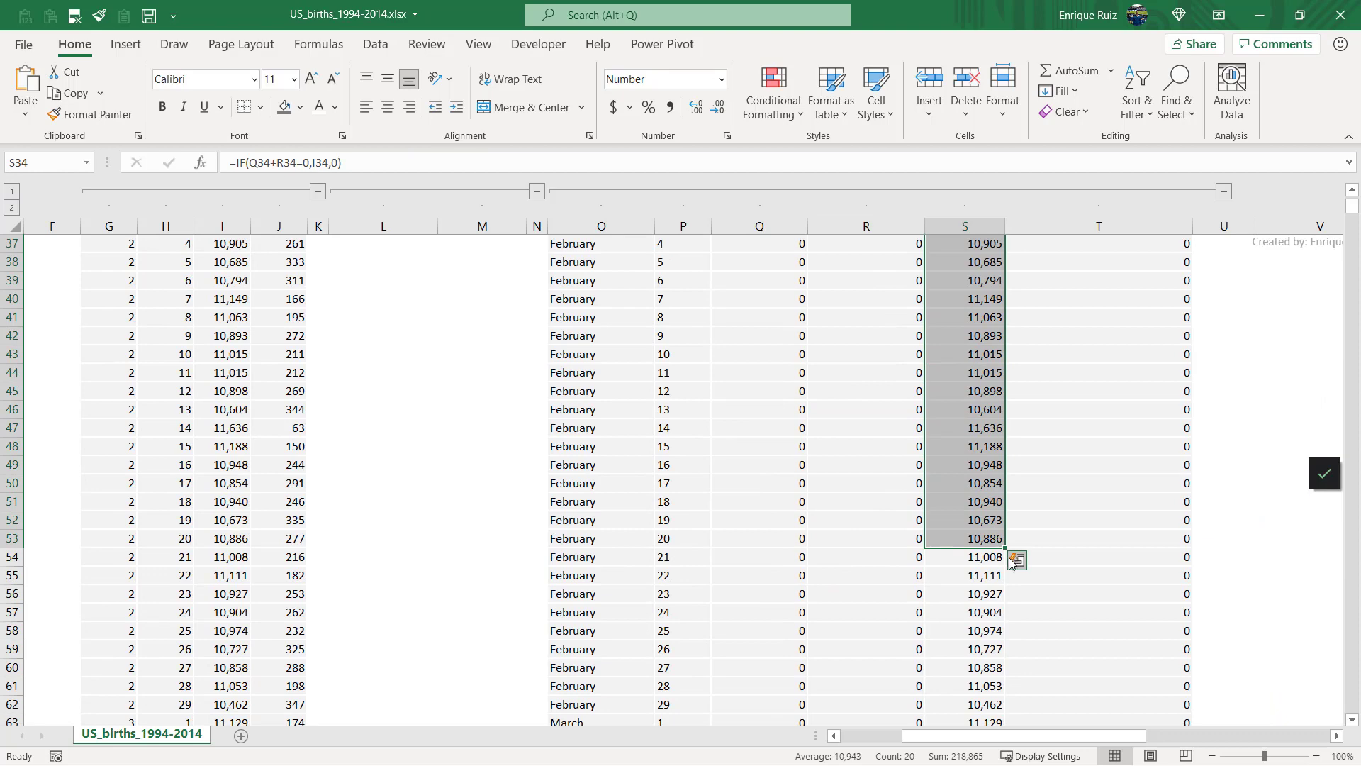
{"action": "scroll", "coordinate": [1000, 479], "scroll_direction": "up", "scroll_amount": 12}
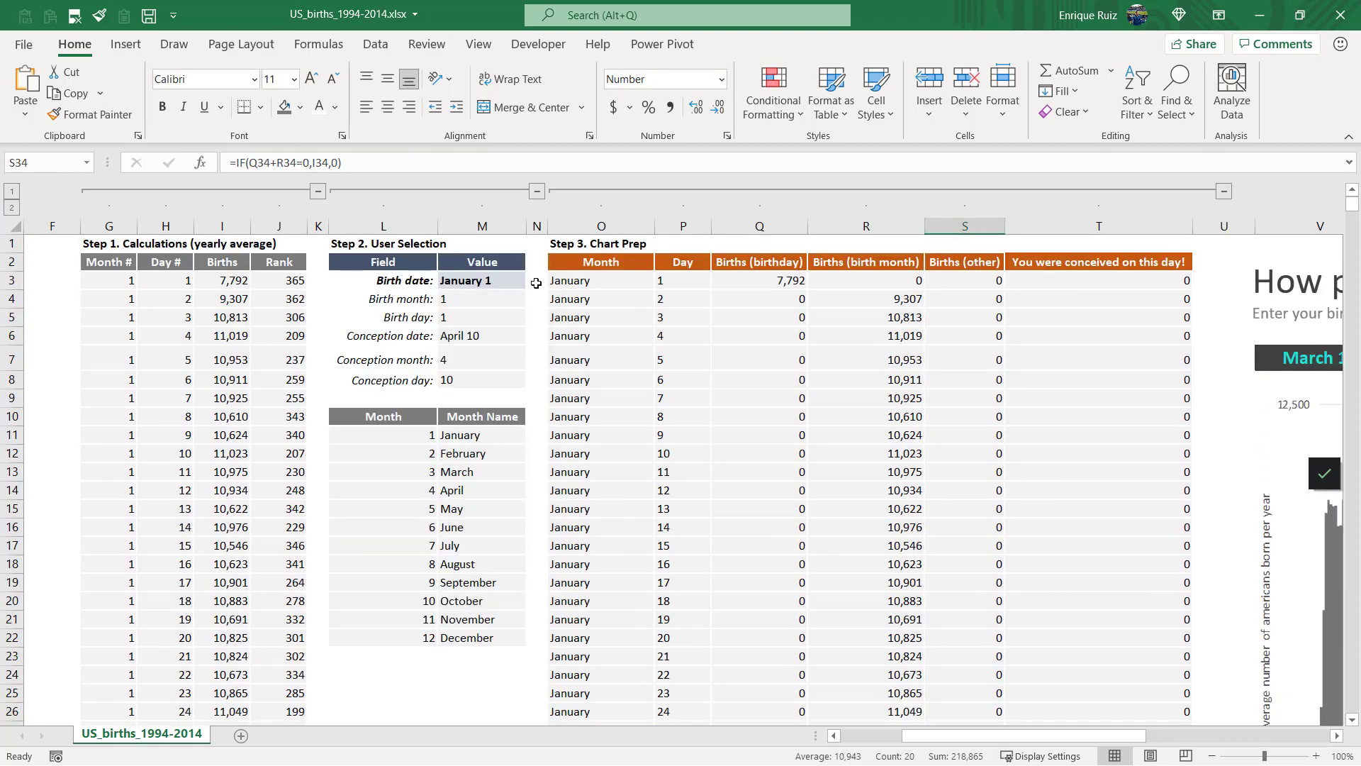
- Set the birth date in M3 back to the March date
{"action": "left_click", "coordinate": [496, 281]}
{"action": "type", "text": "March 12"}
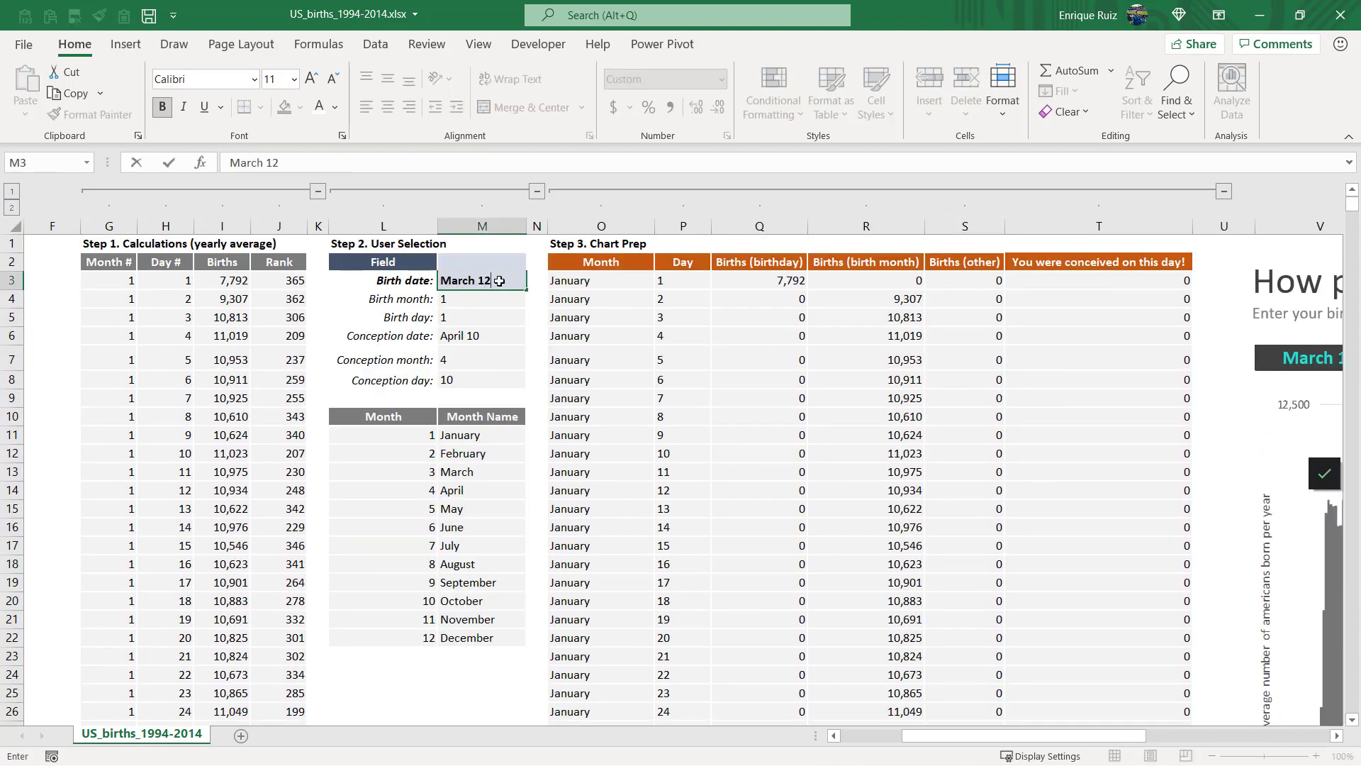
{"action": "key", "text": "Return"}
- Examine the March rows in the Births (birth month) column and the birthday row in the Births (birthday) column
{"action": "scroll", "coordinate": [928, 299], "scroll_direction": "down", "scroll_amount": 18}
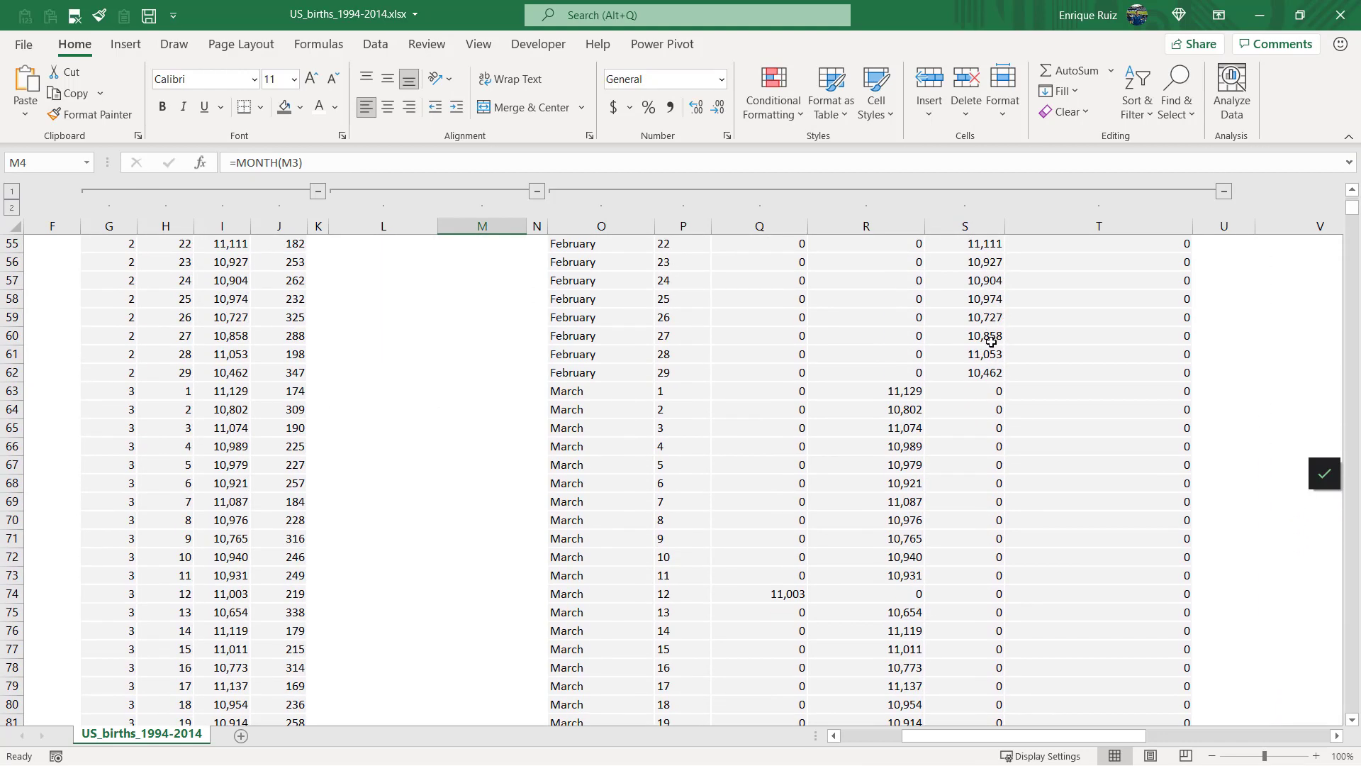
{"action": "scroll", "coordinate": [908, 343], "scroll_direction": "down", "scroll_amount": 1}
{"action": "left_click_drag", "start_coordinate": [879, 338], "coordinate": [878, 520]}
{"action": "scroll", "coordinate": [878, 435], "scroll_direction": "down", "scroll_amount": 2}
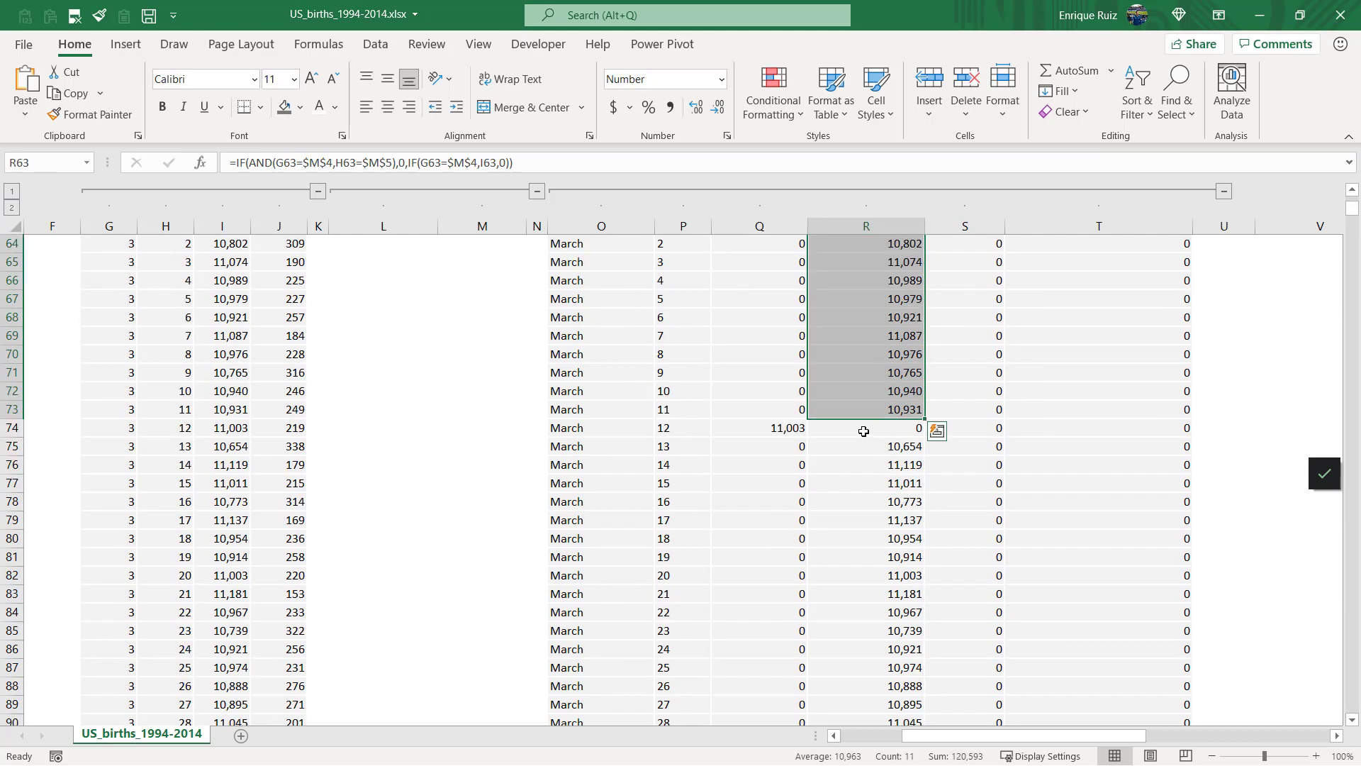
{"action": "left_click", "coordinate": [766, 428]}
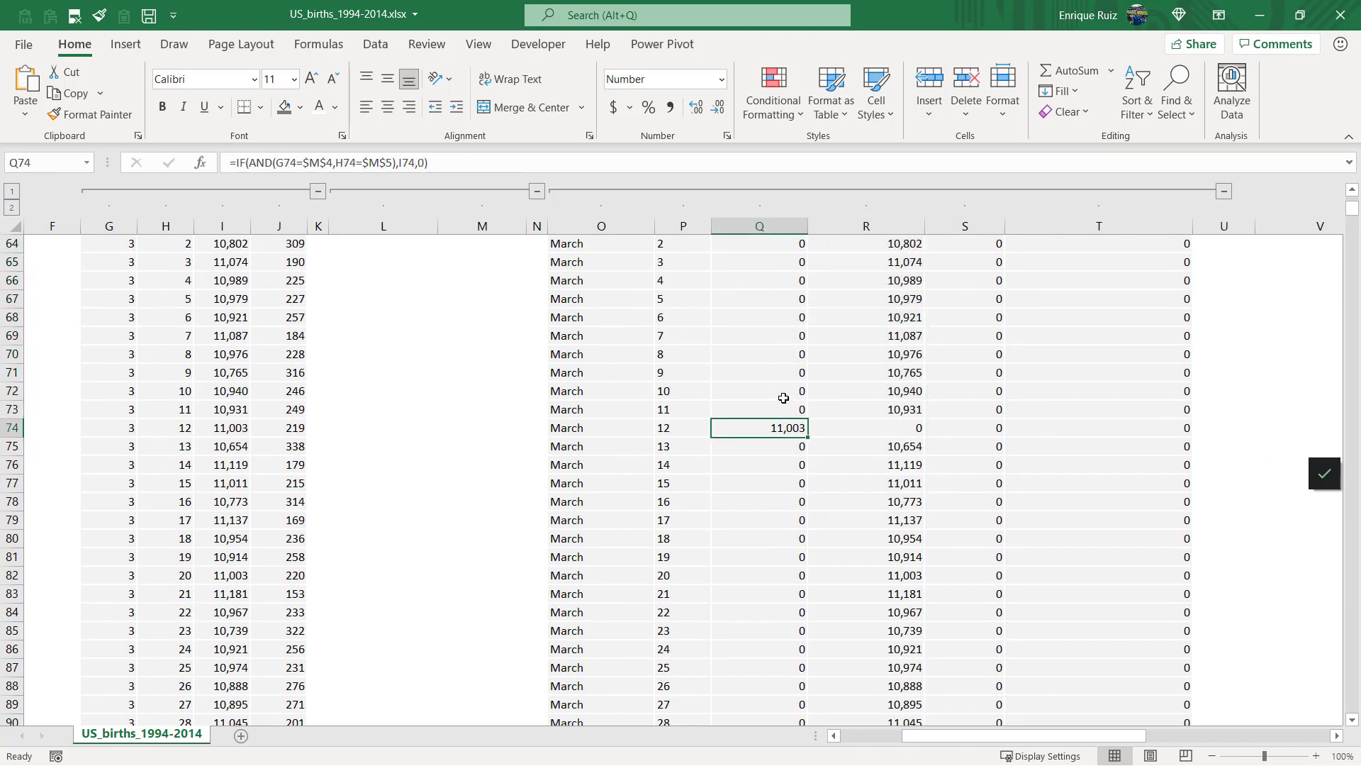
{"action": "left_click_drag", "start_coordinate": [899, 450], "coordinate": [894, 537]}
{"action": "scroll", "coordinate": [894, 525], "scroll_direction": "down", "scroll_amount": 3}
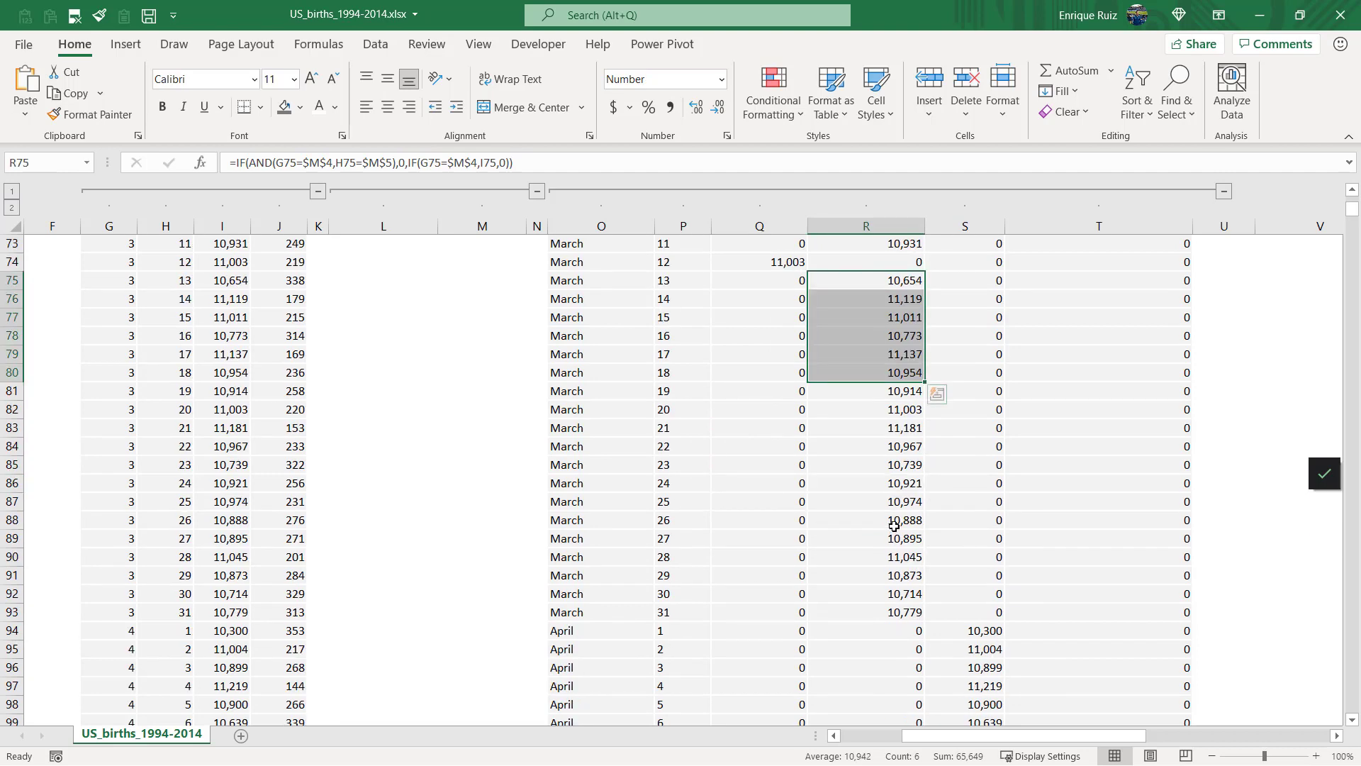
{"action": "scroll", "coordinate": [894, 526], "scroll_direction": "down", "scroll_amount": 1}
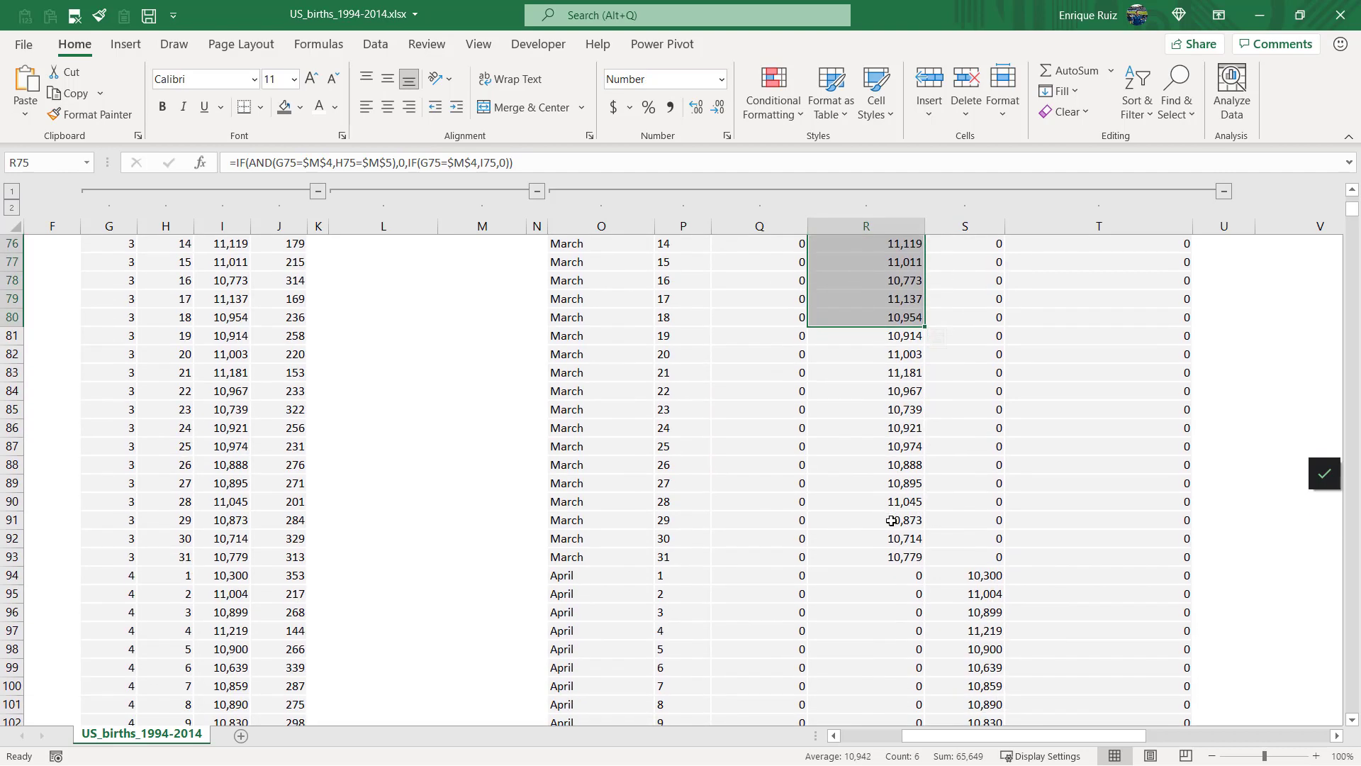
- Check the Births (other) formula in S94 and the rows from April onward
{"action": "left_click", "coordinate": [999, 575]}
{"action": "scroll", "coordinate": [1032, 539], "scroll_direction": "down", "scroll_amount": 4}
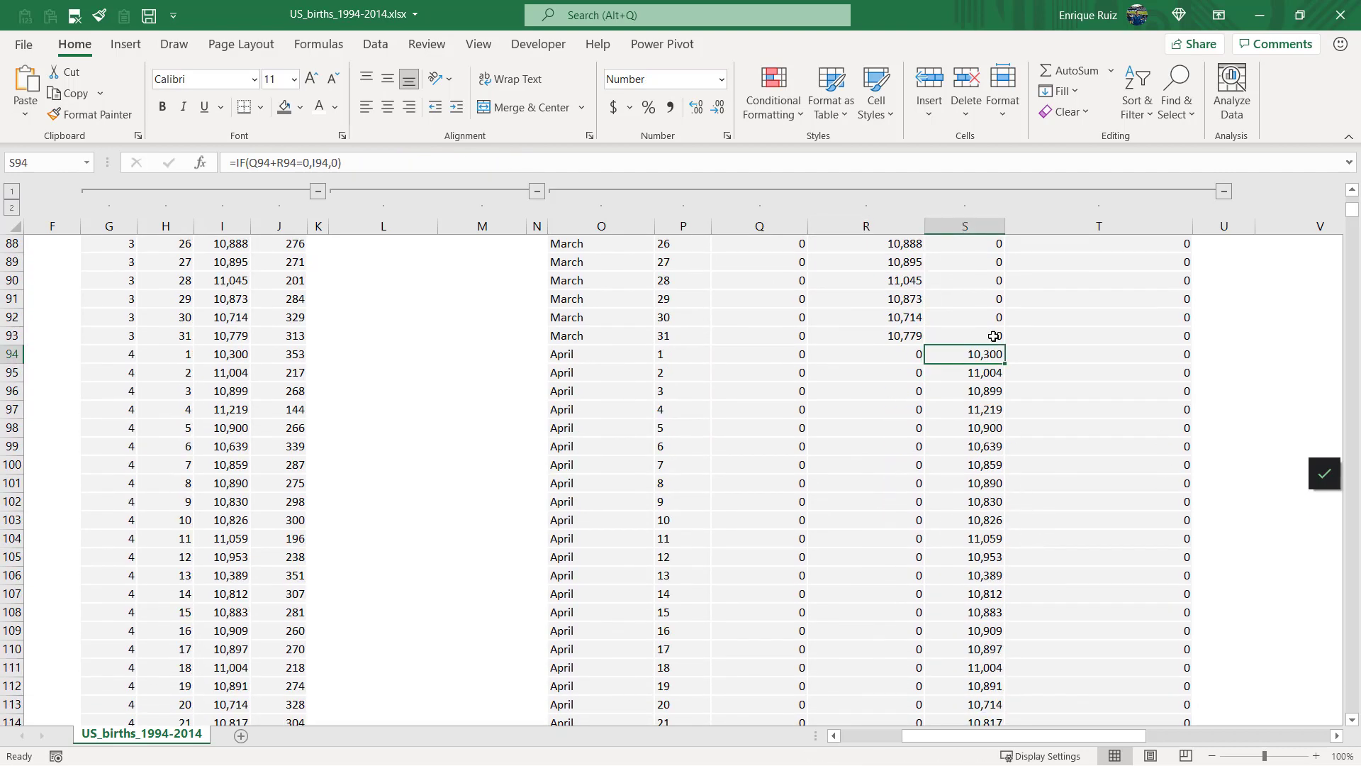
{"action": "scroll", "coordinate": [1005, 468], "scroll_direction": "down", "scroll_amount": 19}
{"action": "scroll", "coordinate": [981, 467], "scroll_direction": "up", "scroll_amount": 20}
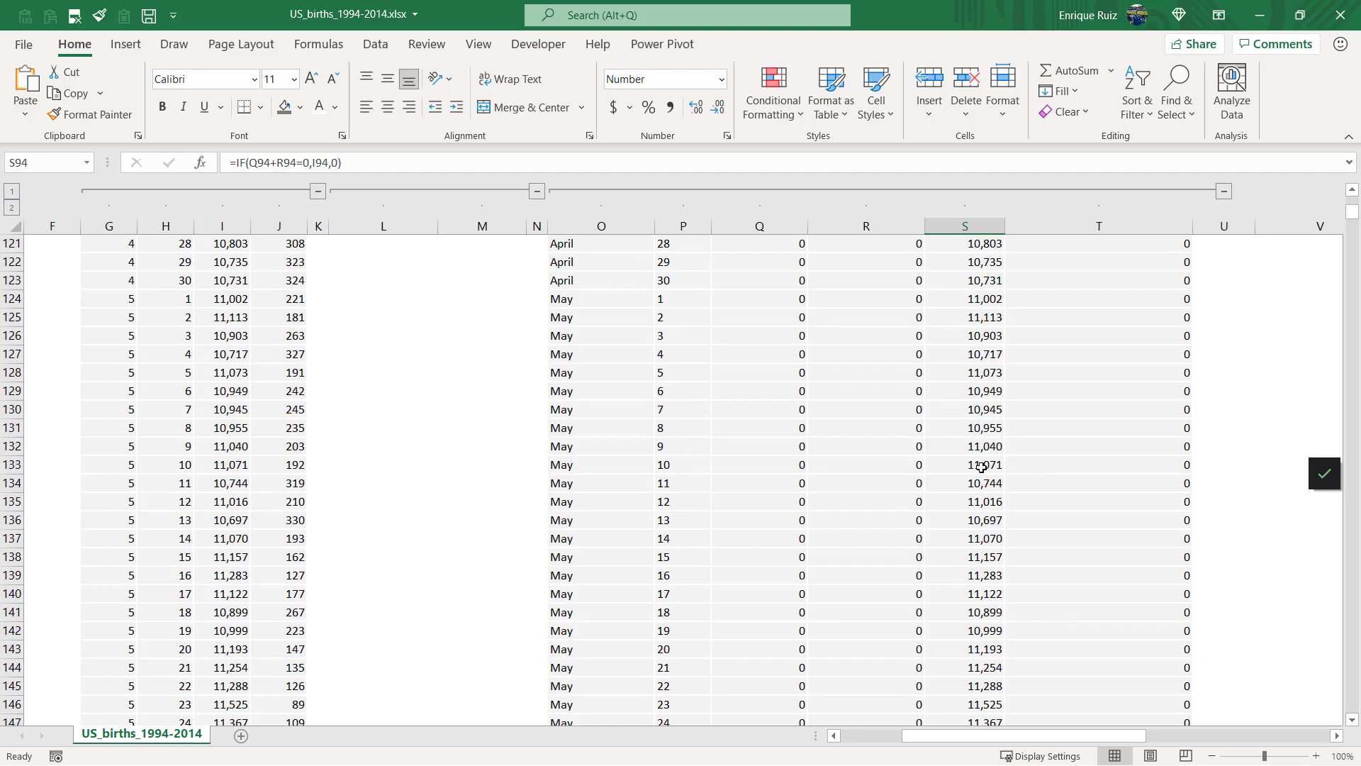
{"action": "scroll", "coordinate": [981, 465], "scroll_direction": "up", "scroll_amount": 20}
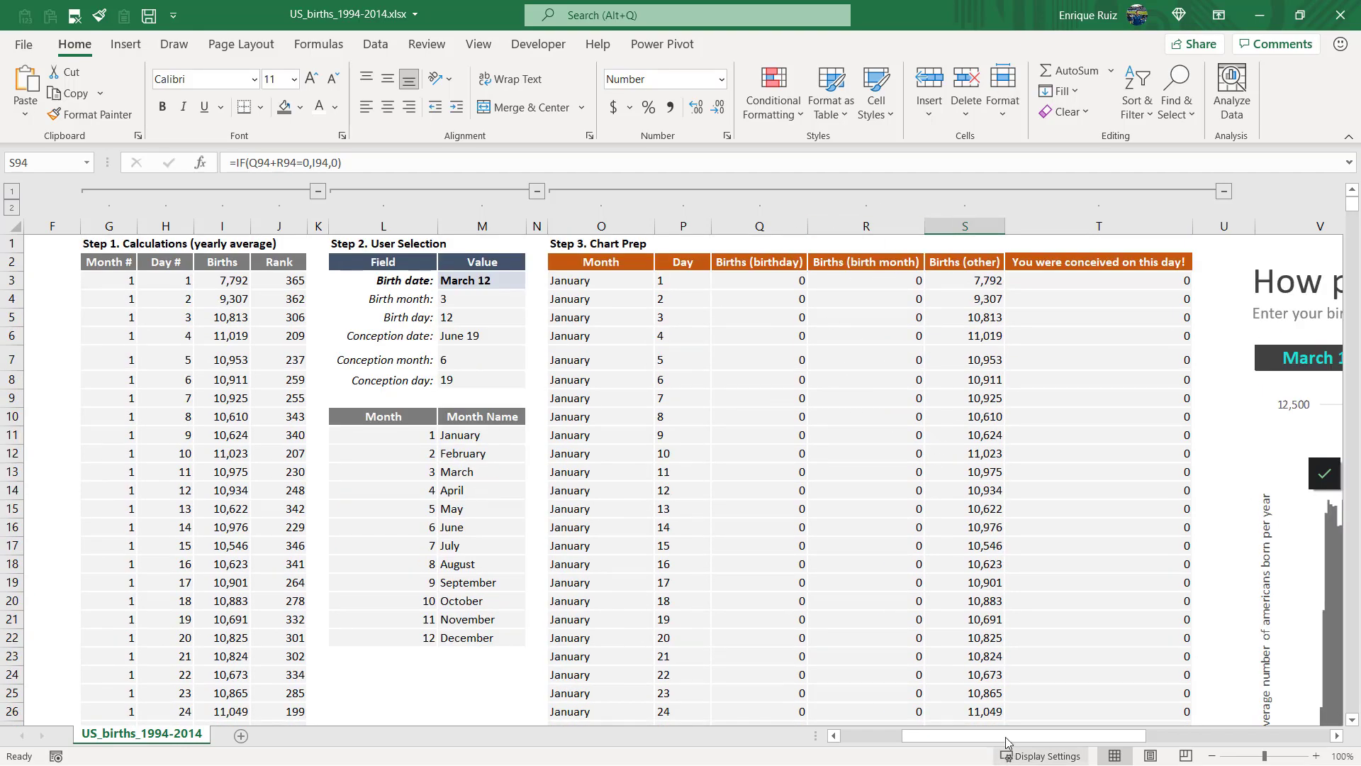
- Examine how the birthday, birth month and other births series are drawn in the dashboard chart
{"action": "left_click_drag", "start_coordinate": [1029, 737], "coordinate": [1163, 724]}
{"action": "scroll", "coordinate": [1077, 560], "scroll_direction": "down", "scroll_amount": 2}
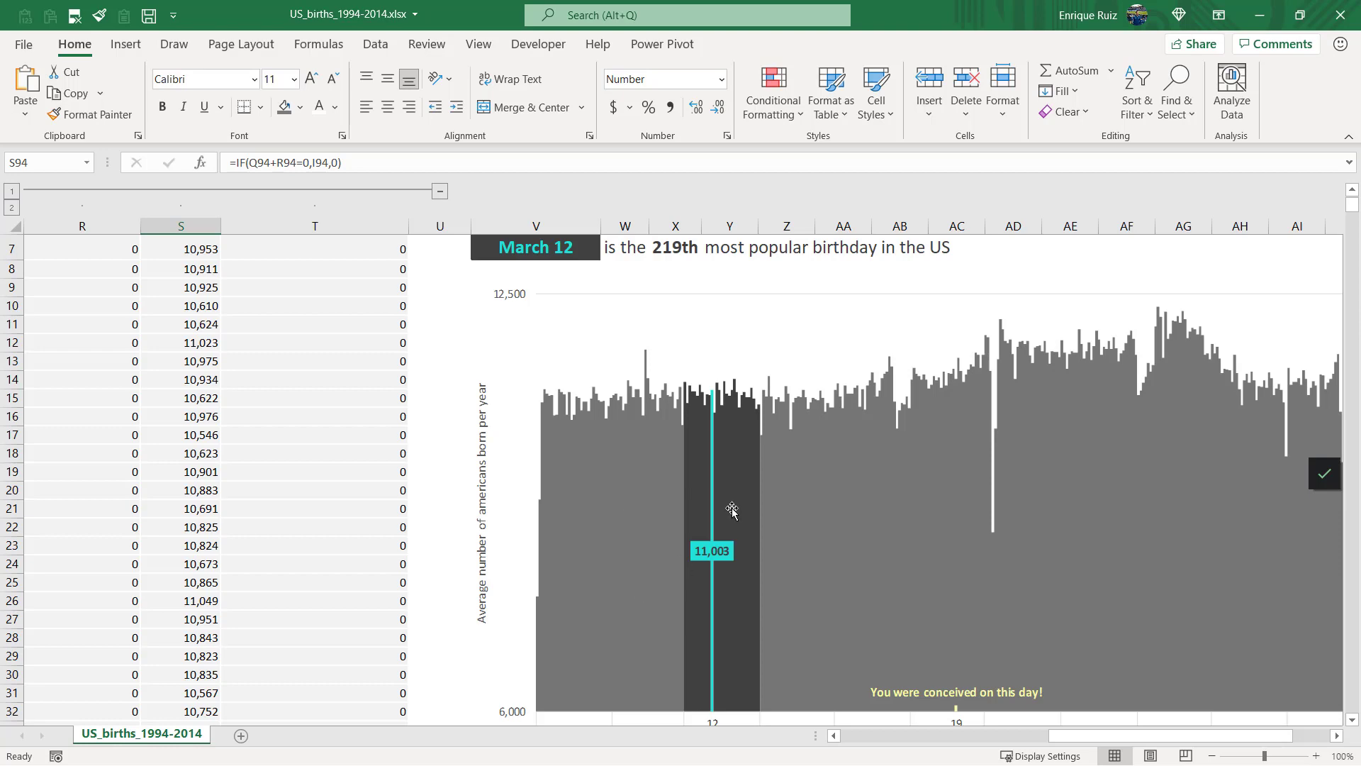
{"action": "scroll", "coordinate": [731, 509], "scroll_direction": "up", "scroll_amount": 2}
{"action": "left_click_drag", "start_coordinate": [1080, 742], "coordinate": [949, 727]}
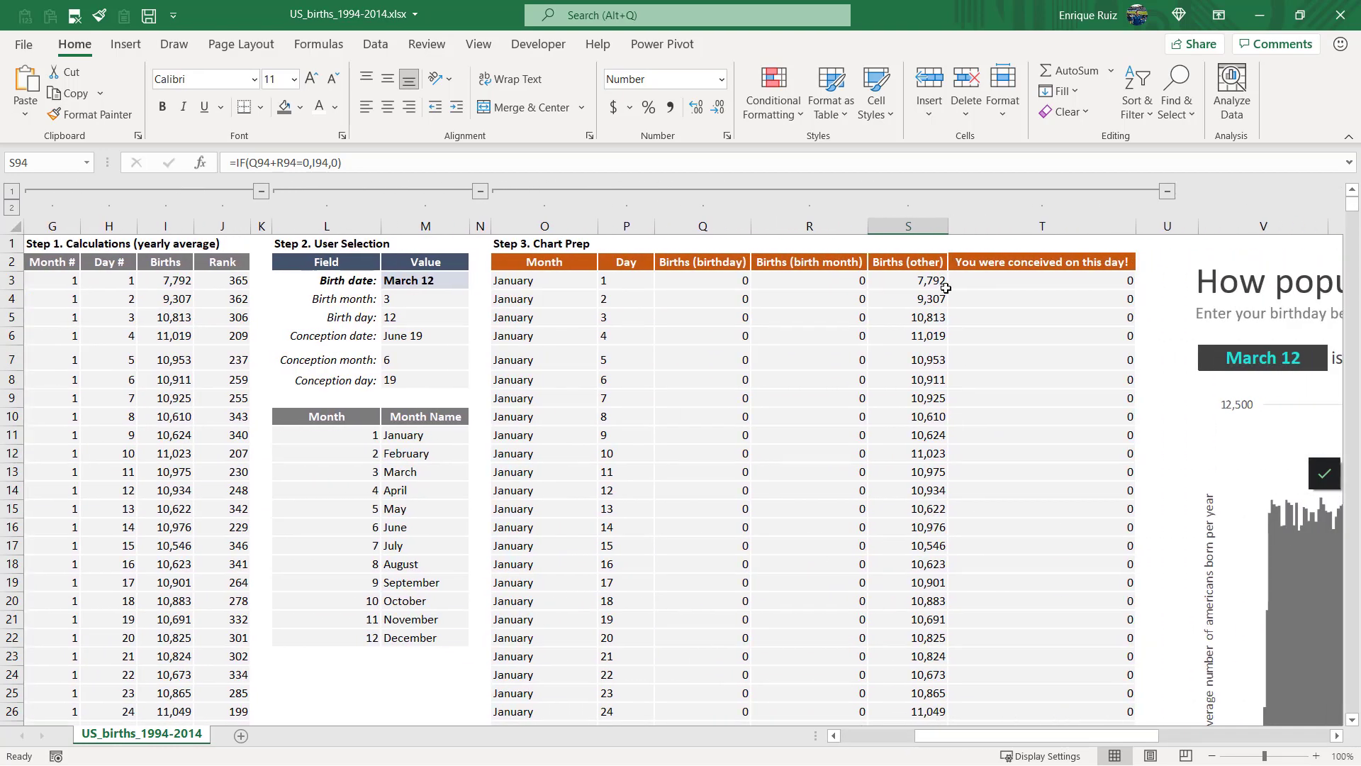
- Inspect the "You were conceived on this day!" formula in T3 and the matching conception date row in T173
{"action": "left_click", "coordinate": [1024, 283]}
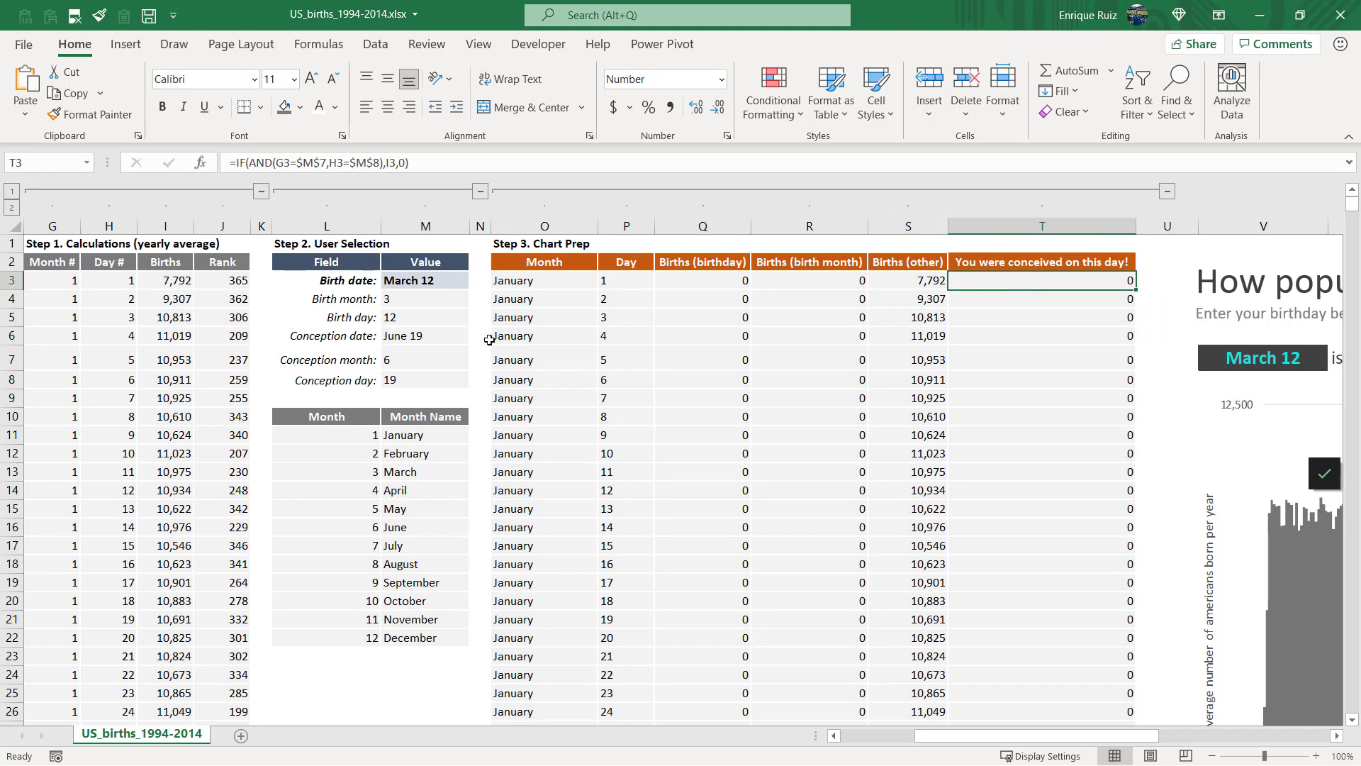
{"action": "scroll", "coordinate": [571, 316], "scroll_direction": "down", "scroll_amount": 2}
{"action": "scroll", "coordinate": [426, 347], "scroll_direction": "up", "scroll_amount": 2}
{"action": "scroll", "coordinate": [965, 331], "scroll_direction": "down", "scroll_amount": 20}
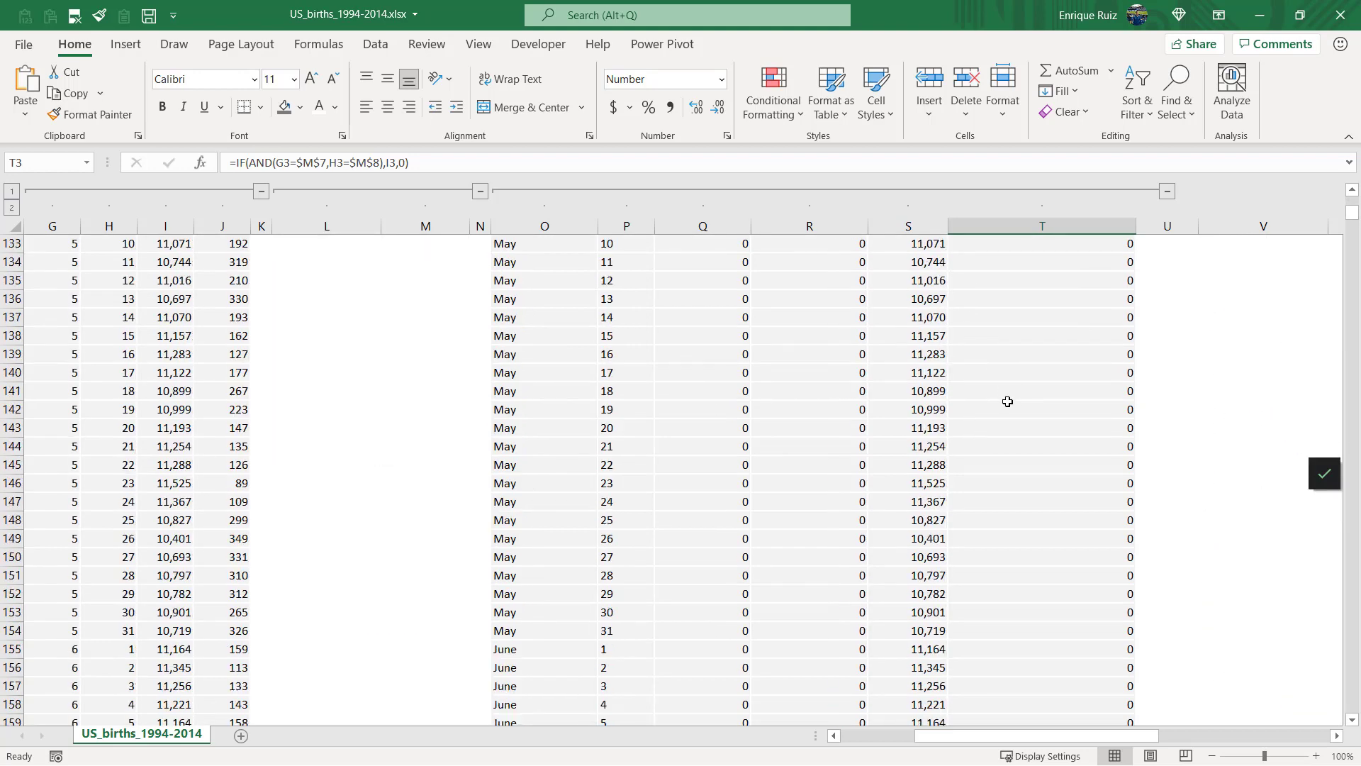
{"action": "left_click", "coordinate": [1044, 426]}
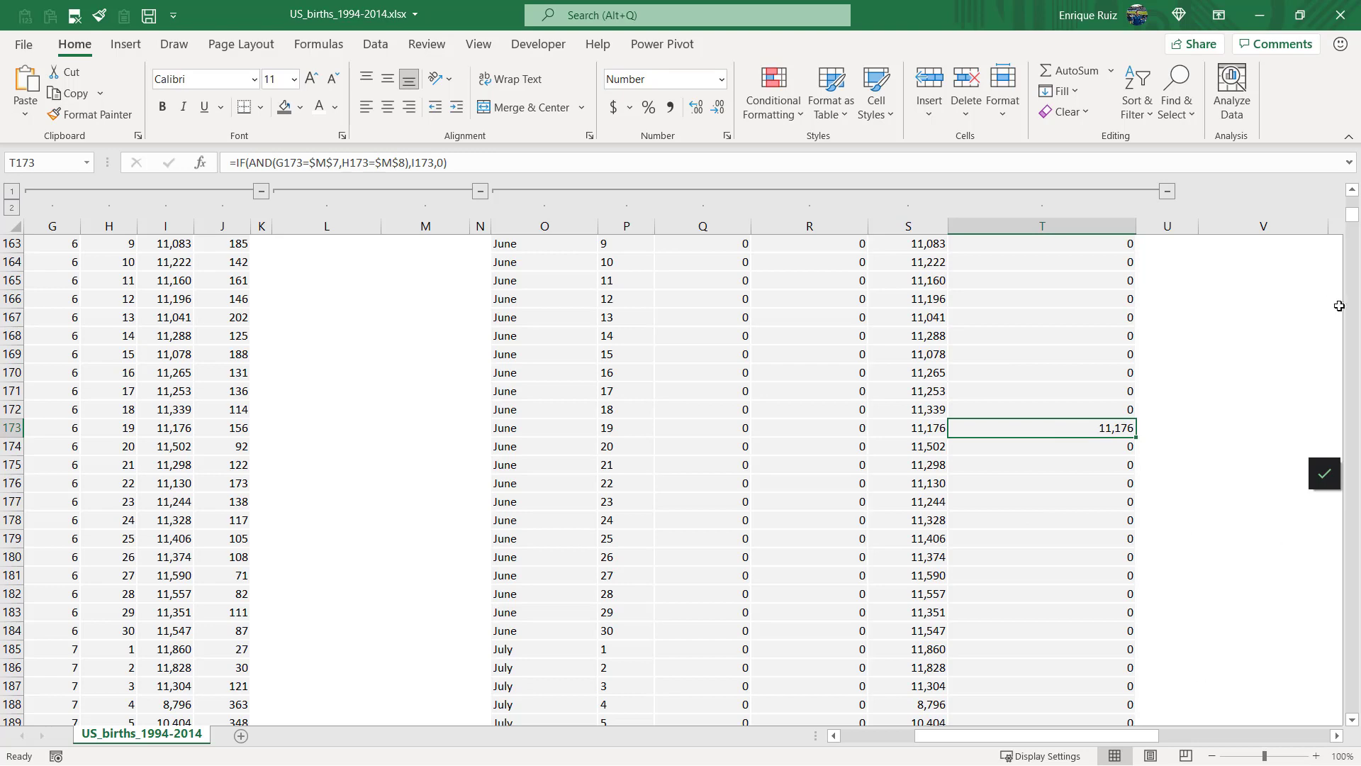
{"action": "left_click_drag", "start_coordinate": [1353, 215], "coordinate": [1352, 202]}
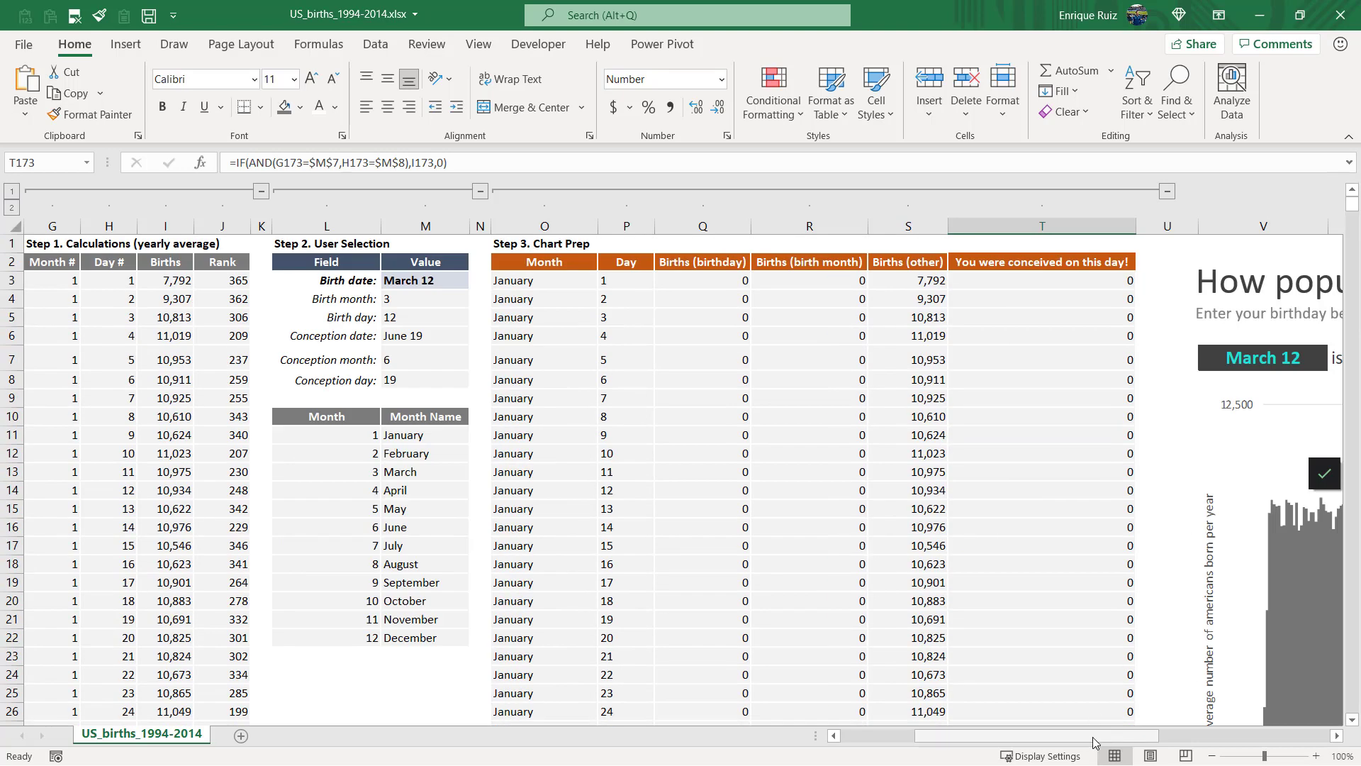
- Check the "You were conceived on this day!" marker and its axis labels in the dashboard chart
{"action": "scroll", "coordinate": [1186, 717], "scroll_direction": "right", "scroll_amount": 8}
{"action": "scroll", "coordinate": [1202, 639], "scroll_direction": "down", "scroll_amount": 5}
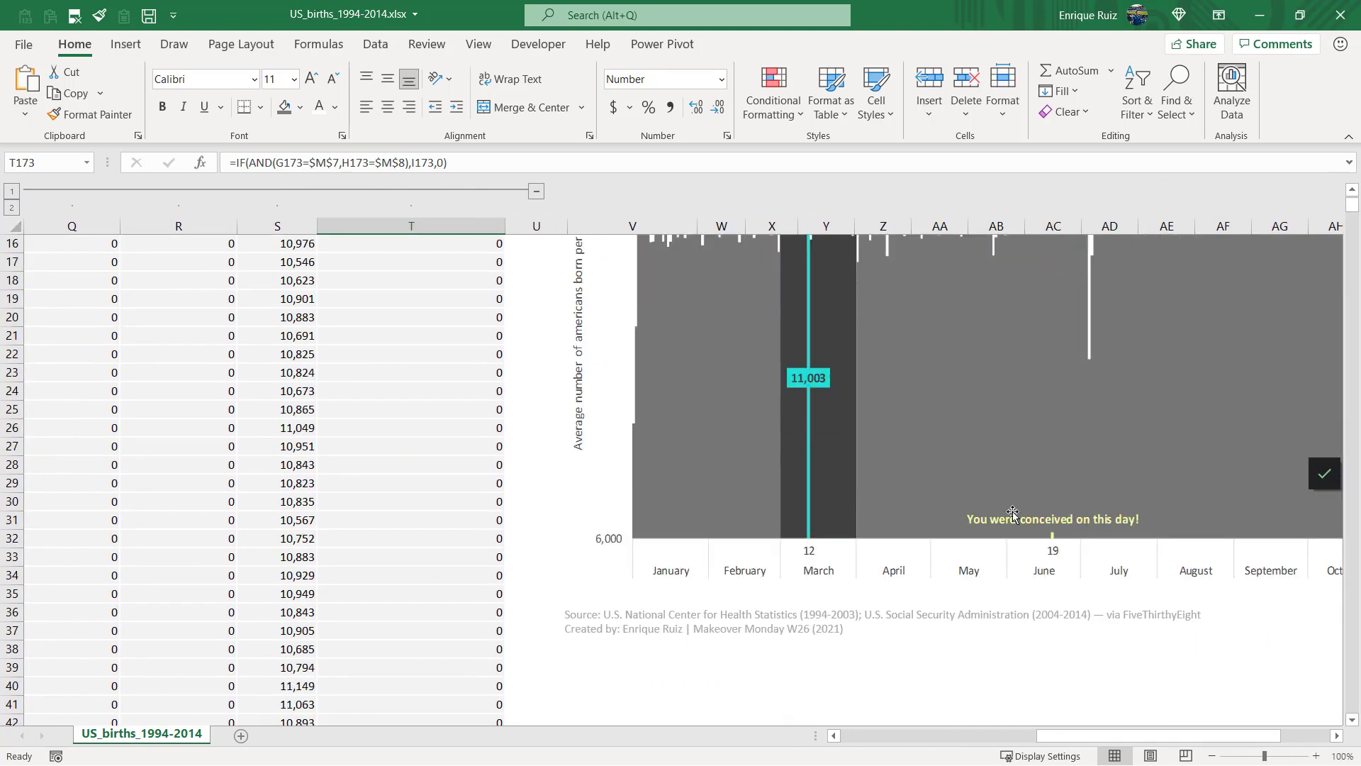
{"action": "scroll", "coordinate": [1047, 547], "scroll_direction": "up", "scroll_amount": 5}
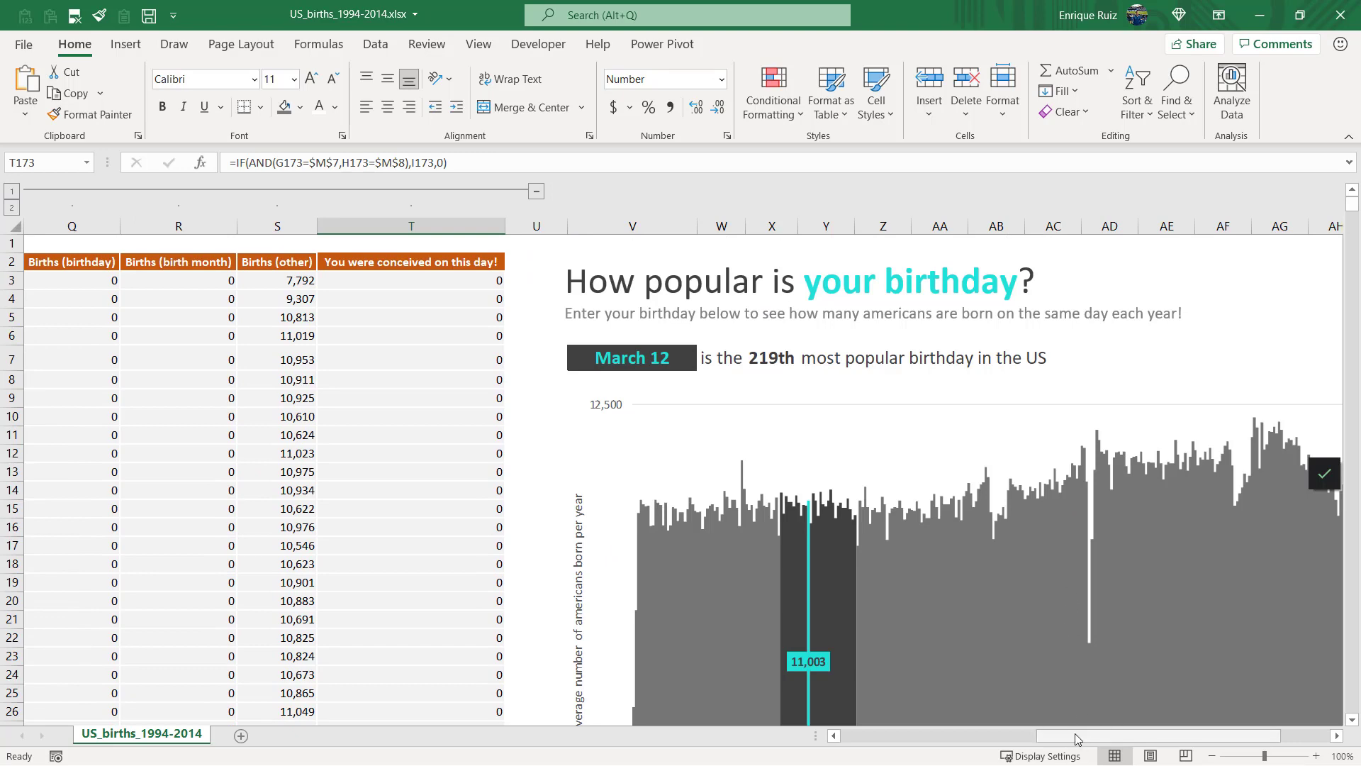
{"action": "scroll", "coordinate": [1076, 739], "scroll_direction": "left", "scroll_amount": 8}
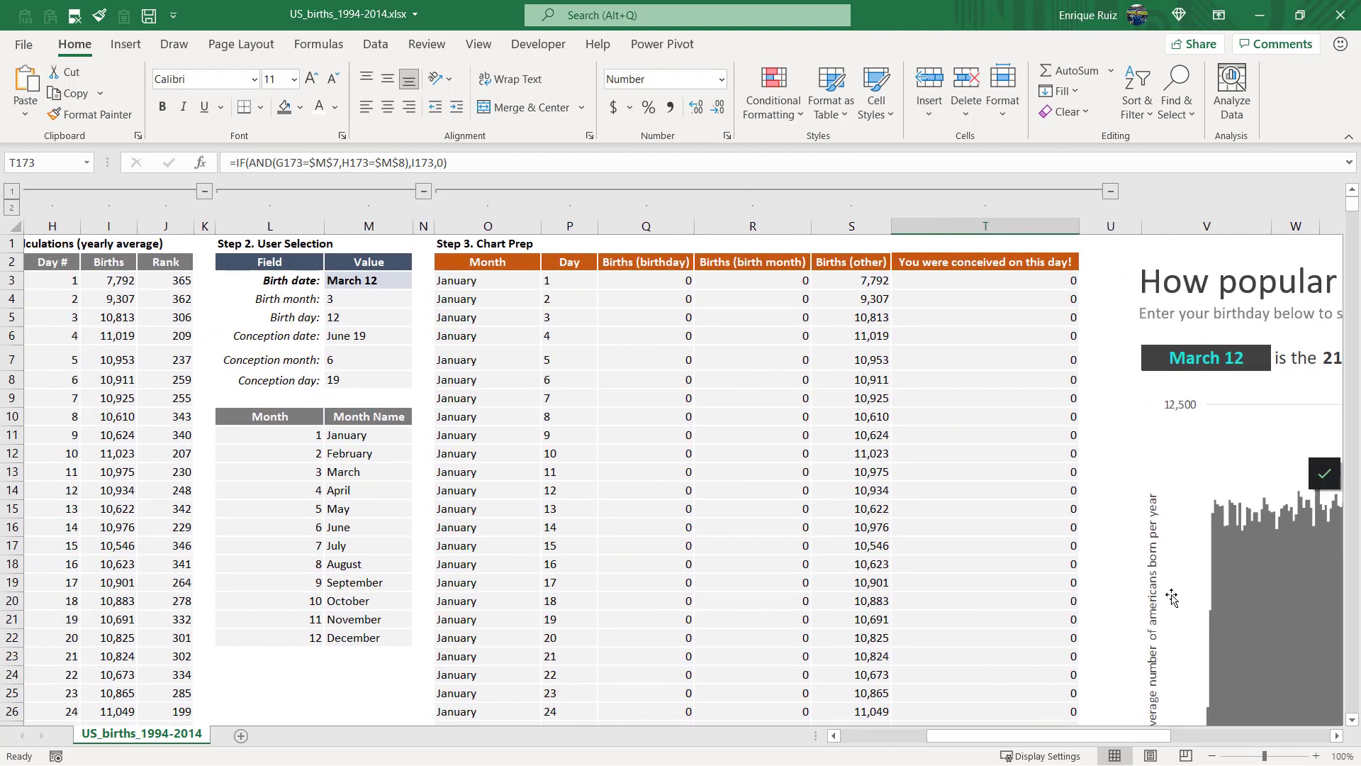
- Delete the existing births chart from the dashboard
{"action": "left_click", "coordinate": [1182, 590]}
{"action": "key", "text": "Delete"}
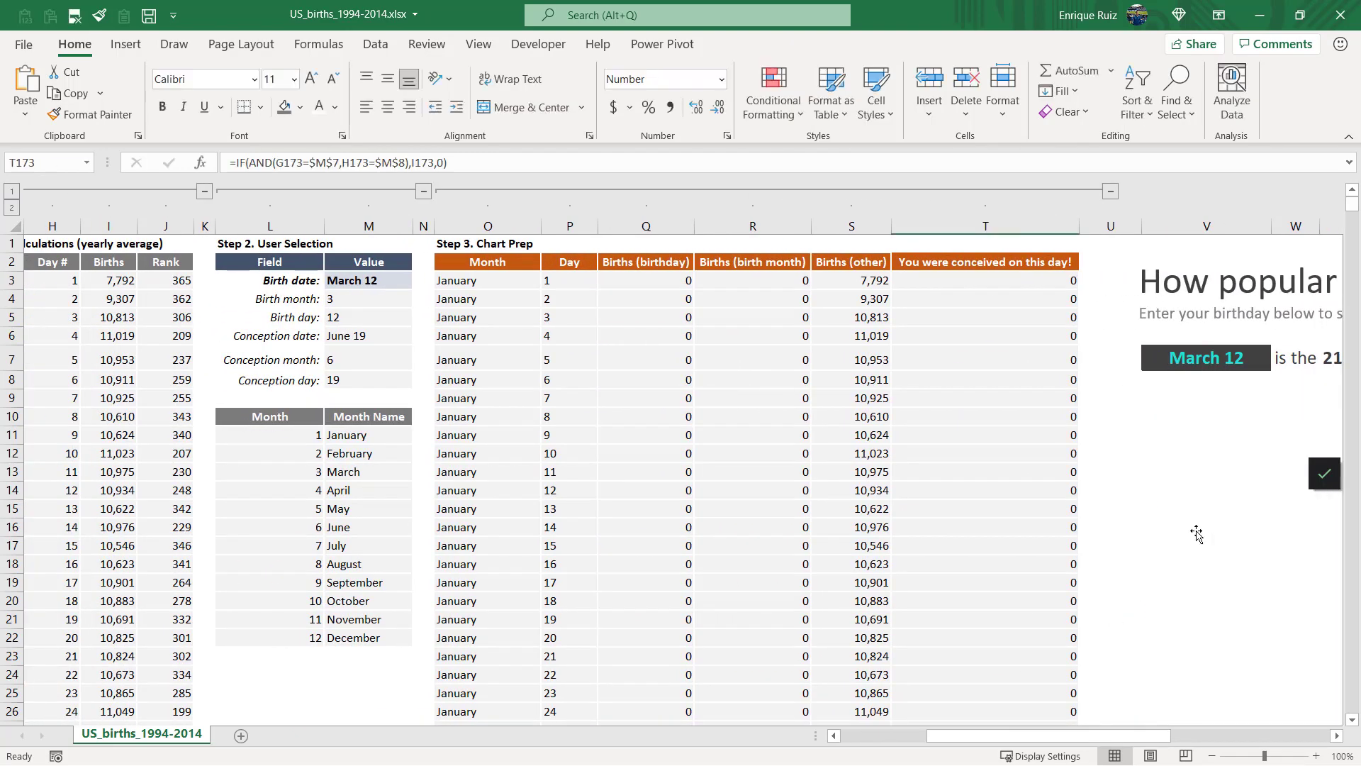
- Insert a 2-D clustered column chart from the Chart Prep table in O2:T368, including its headers
{"action": "left_click_drag", "start_coordinate": [506, 264], "coordinate": [1032, 274]}
{"action": "key", "text": "ctrl+shift+Down"}
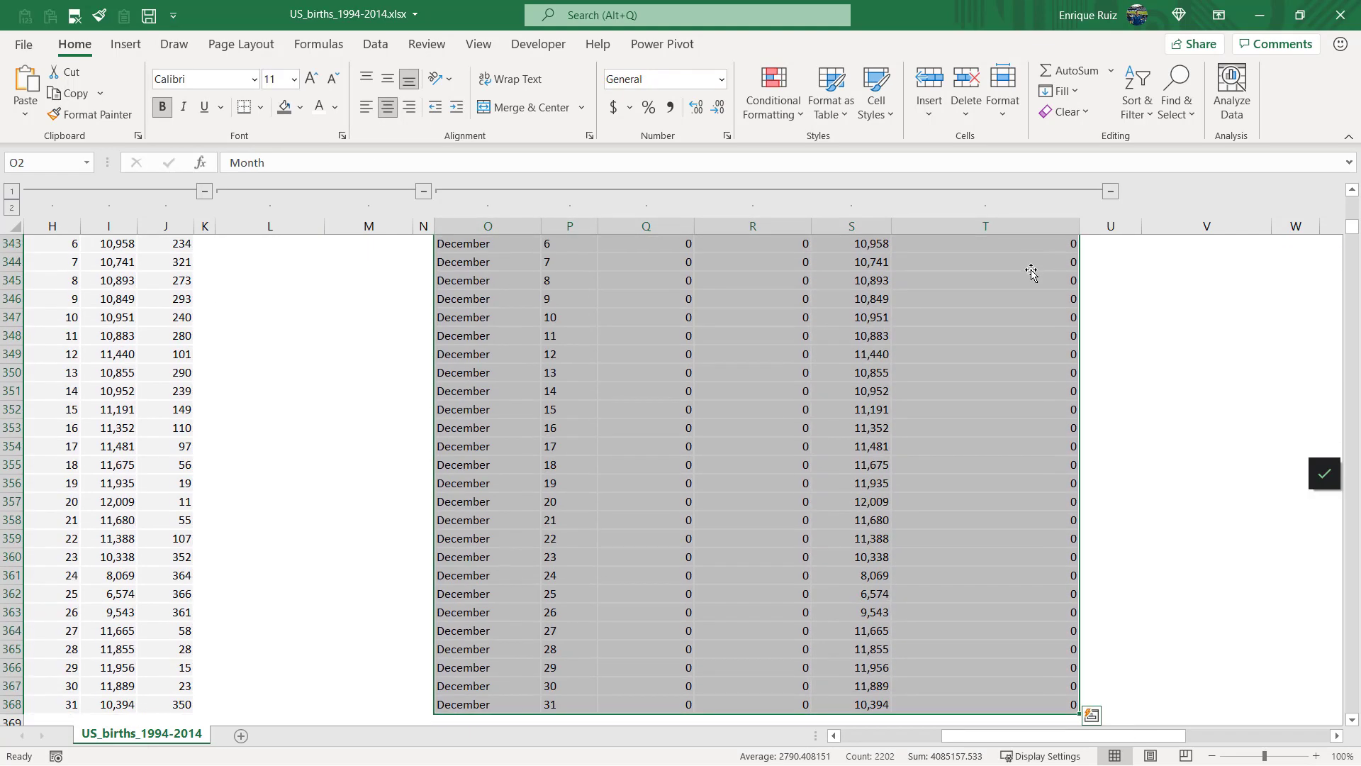
{"action": "left_click", "coordinate": [127, 44]}
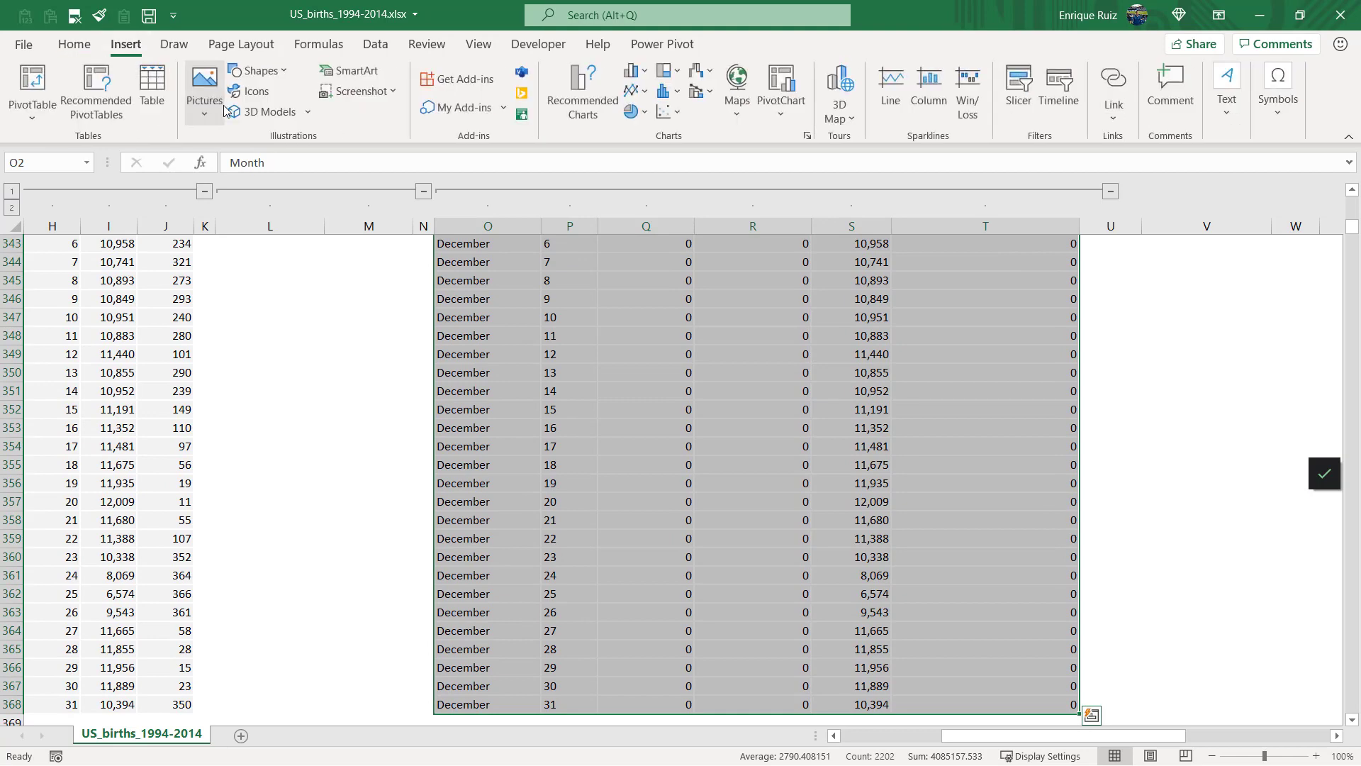
{"action": "left_click", "coordinate": [638, 77]}
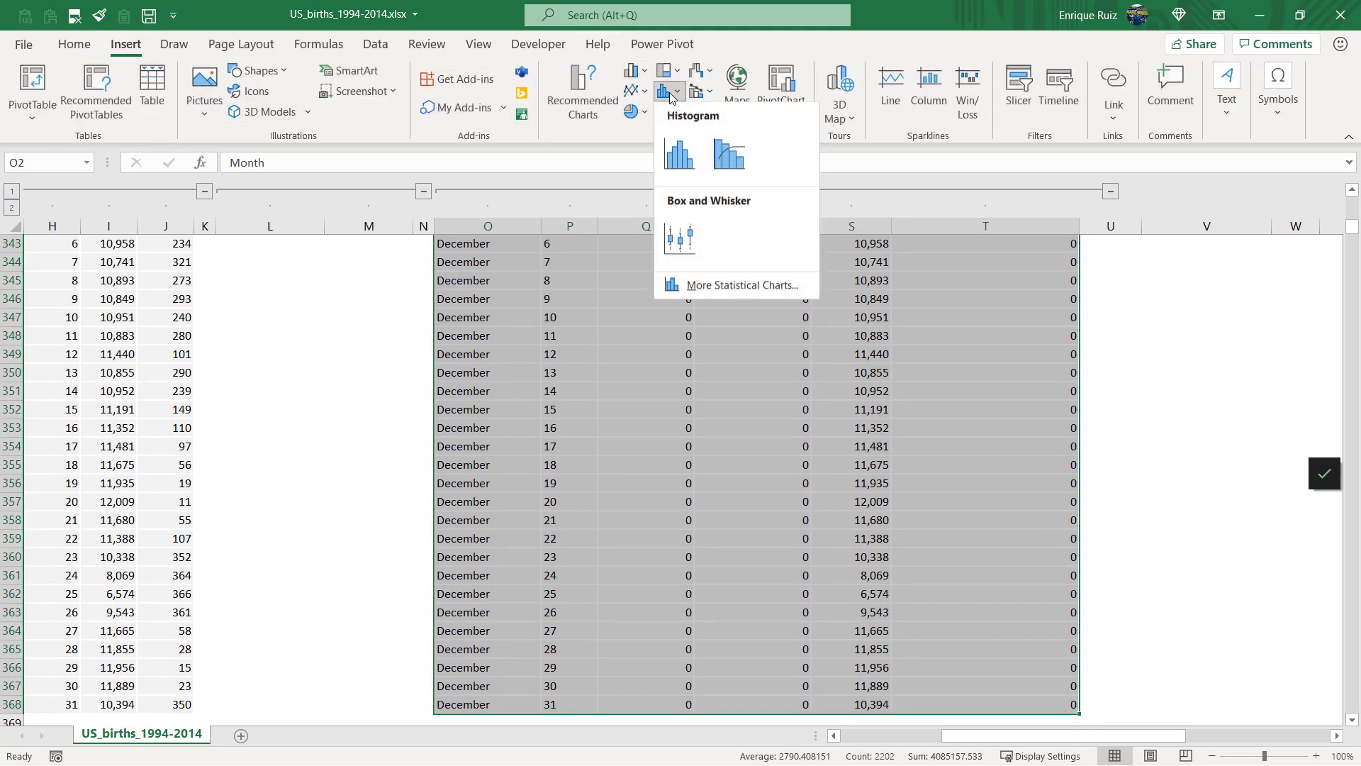
{"action": "left_click", "coordinate": [631, 73]}
{"action": "left_click", "coordinate": [633, 77]}
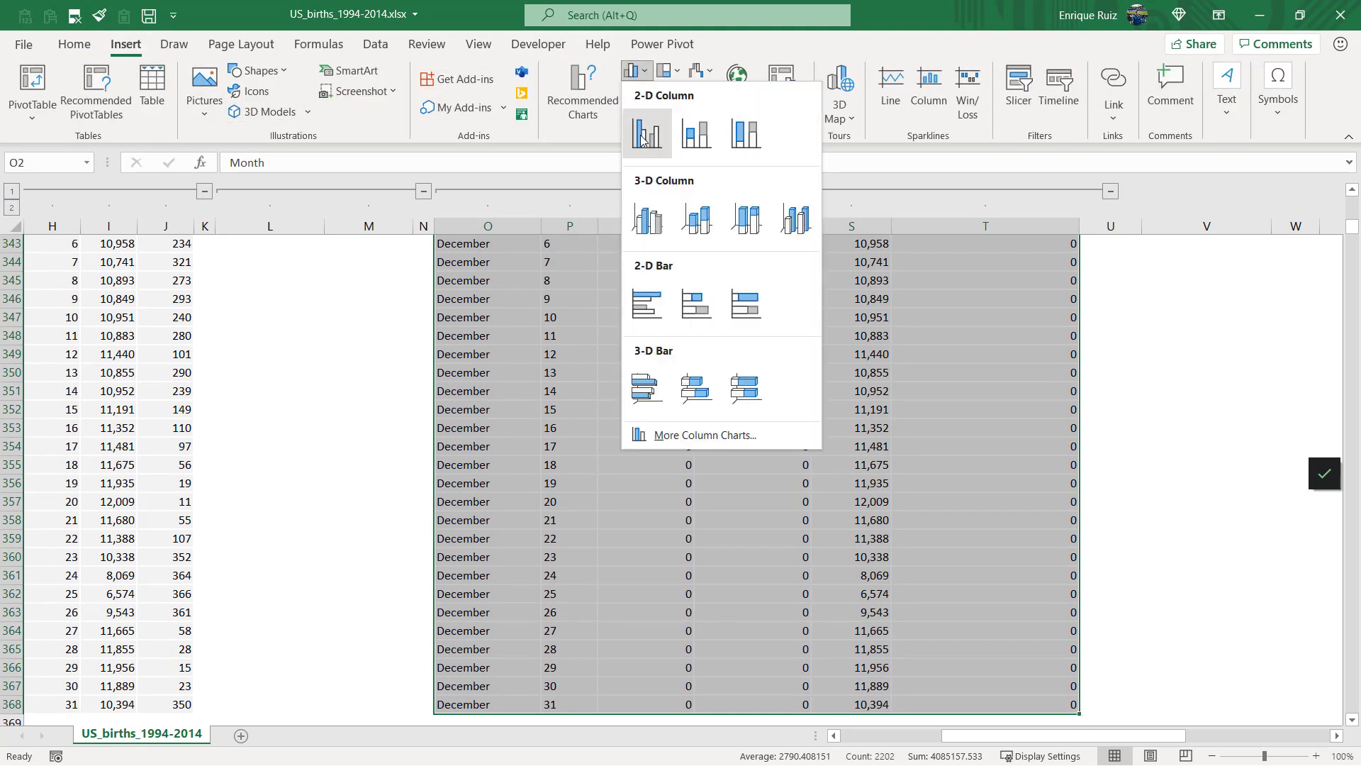
{"action": "left_click", "coordinate": [646, 134]}
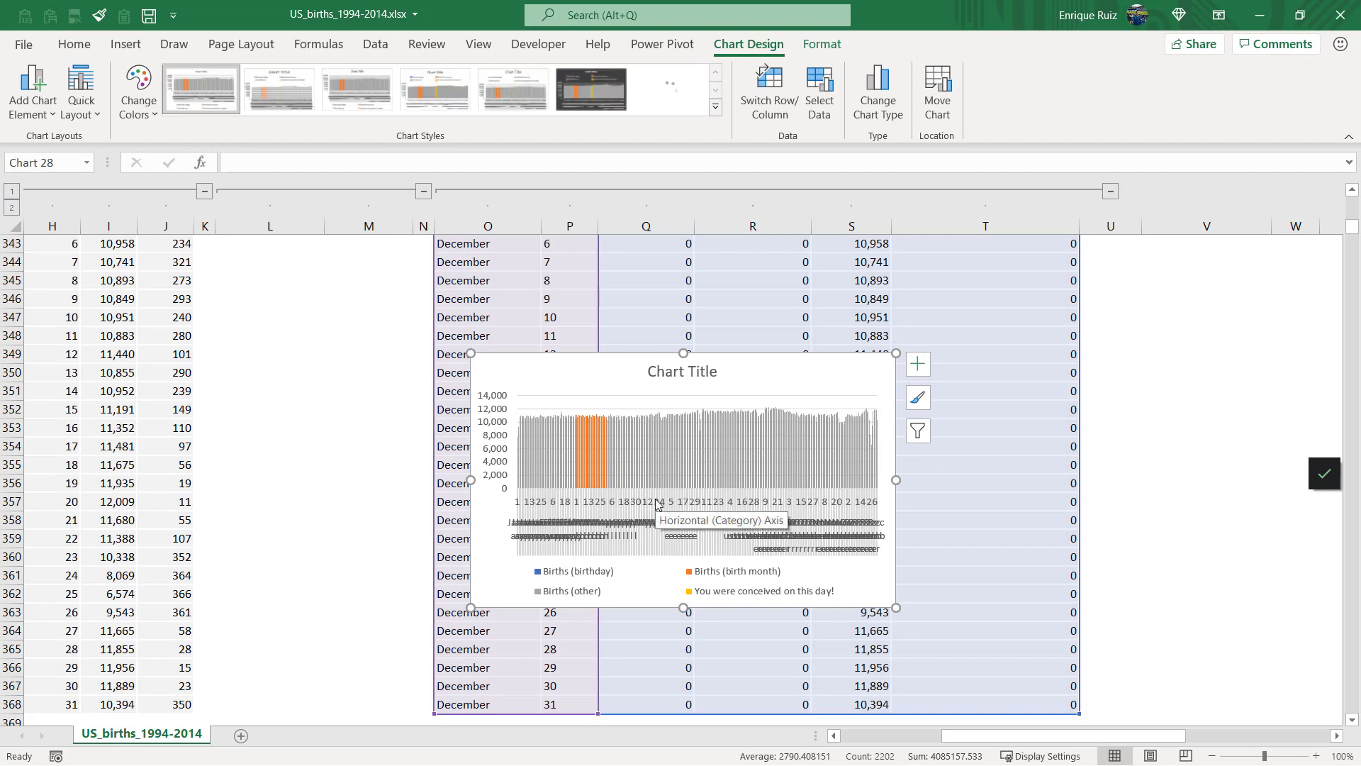
- Move the new chart to the dashboard area, just below the birthday popularity sentence in column V
{"action": "key", "text": "ctrl+x"}
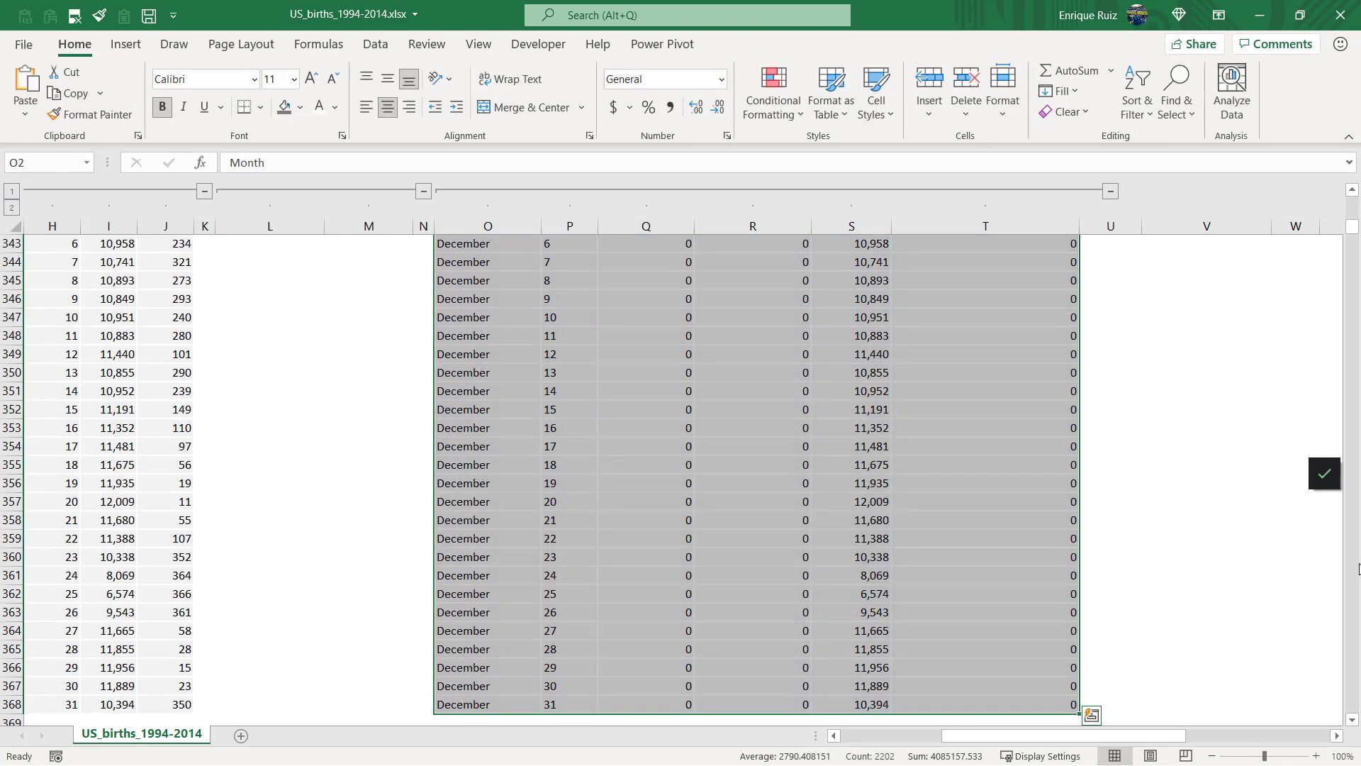
{"action": "left_click_drag", "start_coordinate": [1352, 227], "coordinate": [1352, 202]}
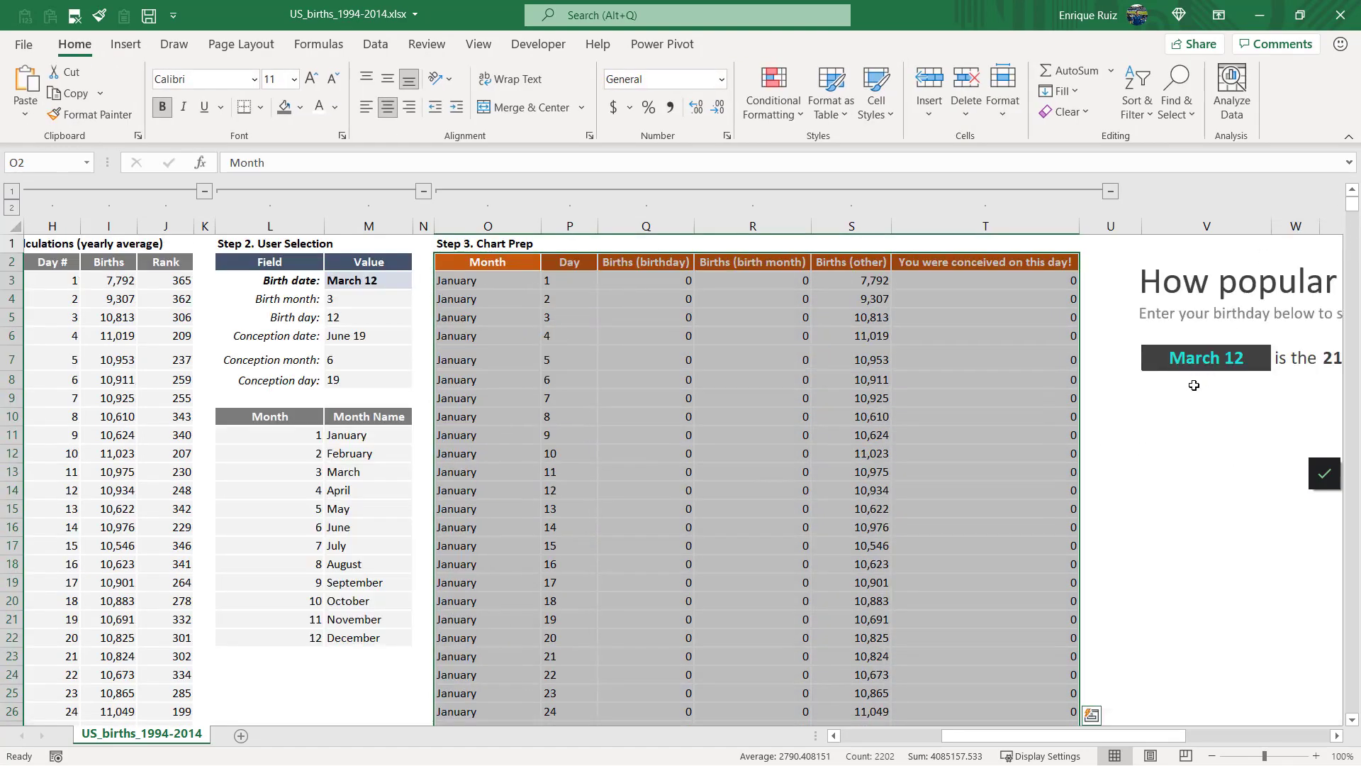
{"action": "left_click", "coordinate": [1159, 396]}
{"action": "key", "text": "ctrl+v"}
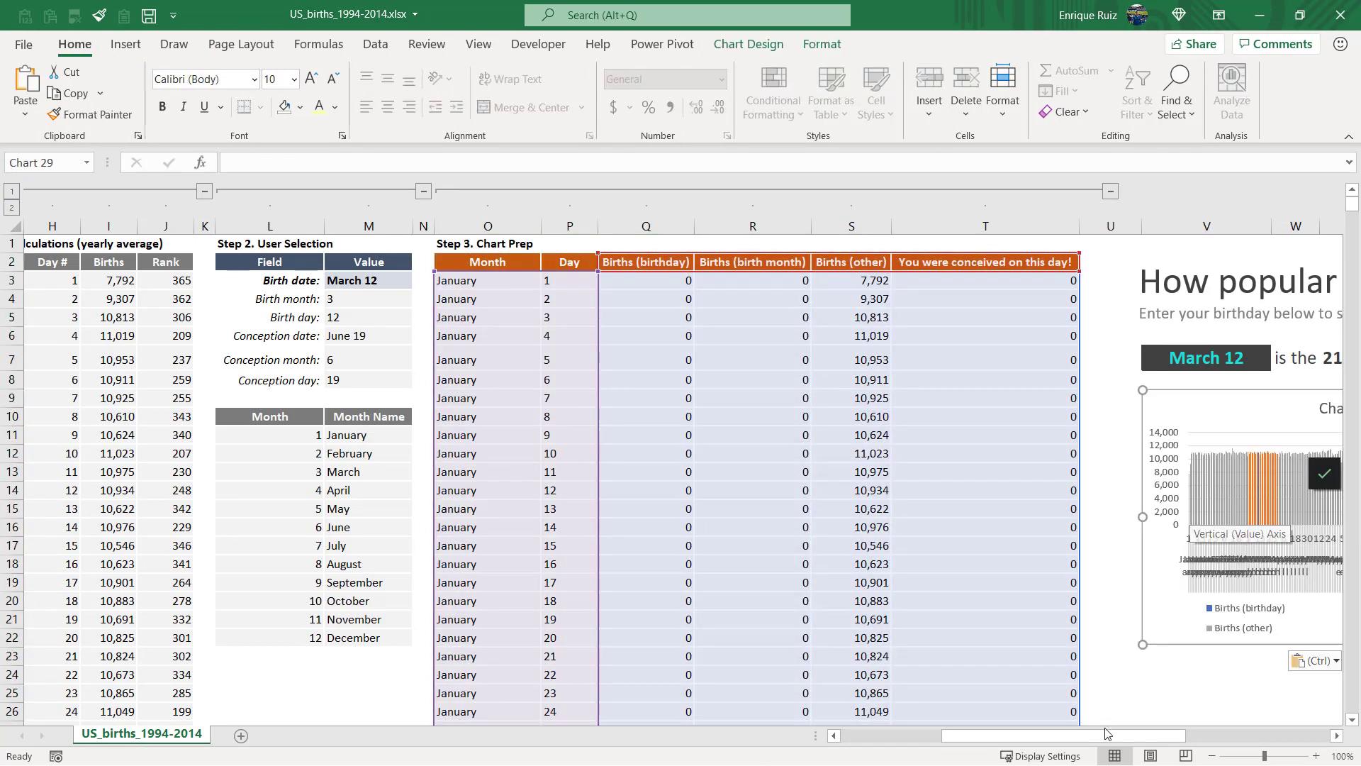
{"action": "scroll", "coordinate": [1134, 729], "scroll_direction": "right", "scroll_amount": 5}
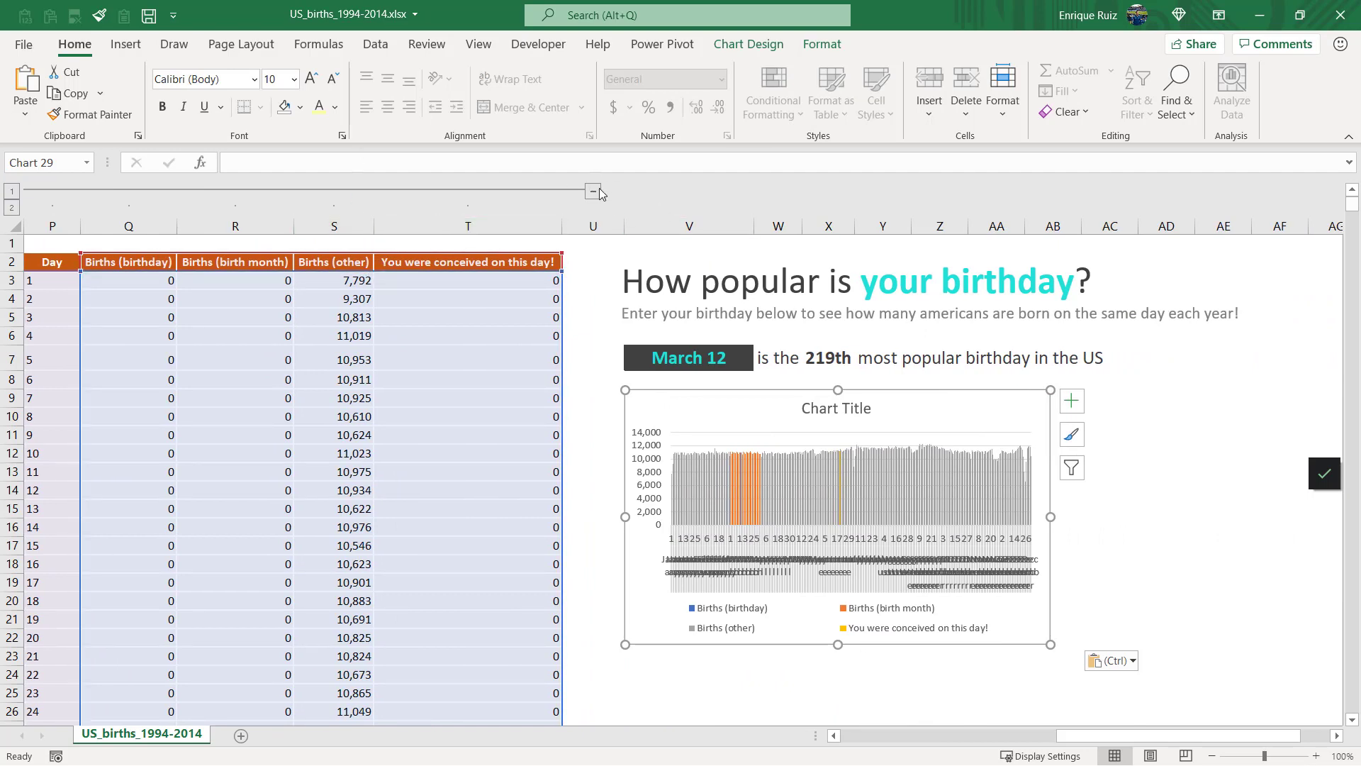
- Hide the sheet's outline symbols and enlarge the chart to span about columns V to AH down to row 28
{"action": "left_click", "coordinate": [492, 335]}
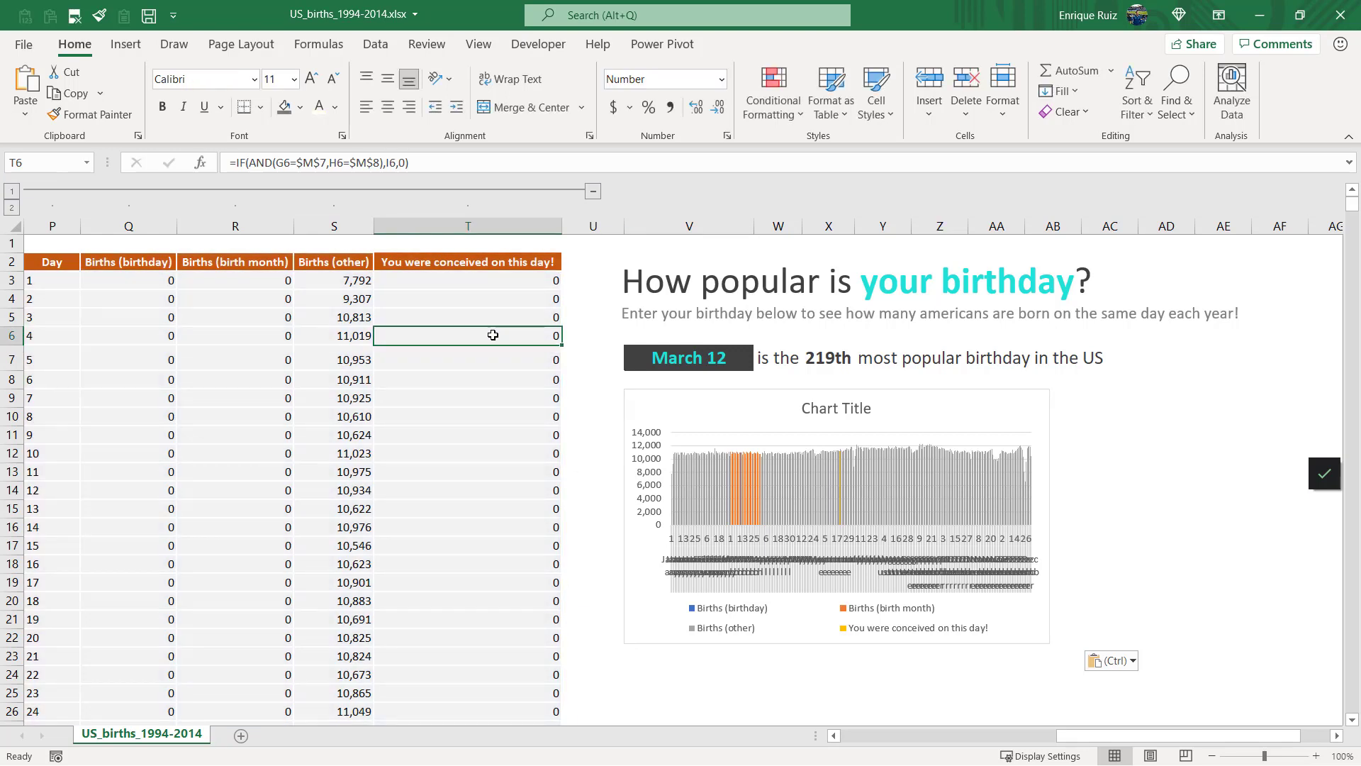
{"action": "key", "text": "ctrl+8"}
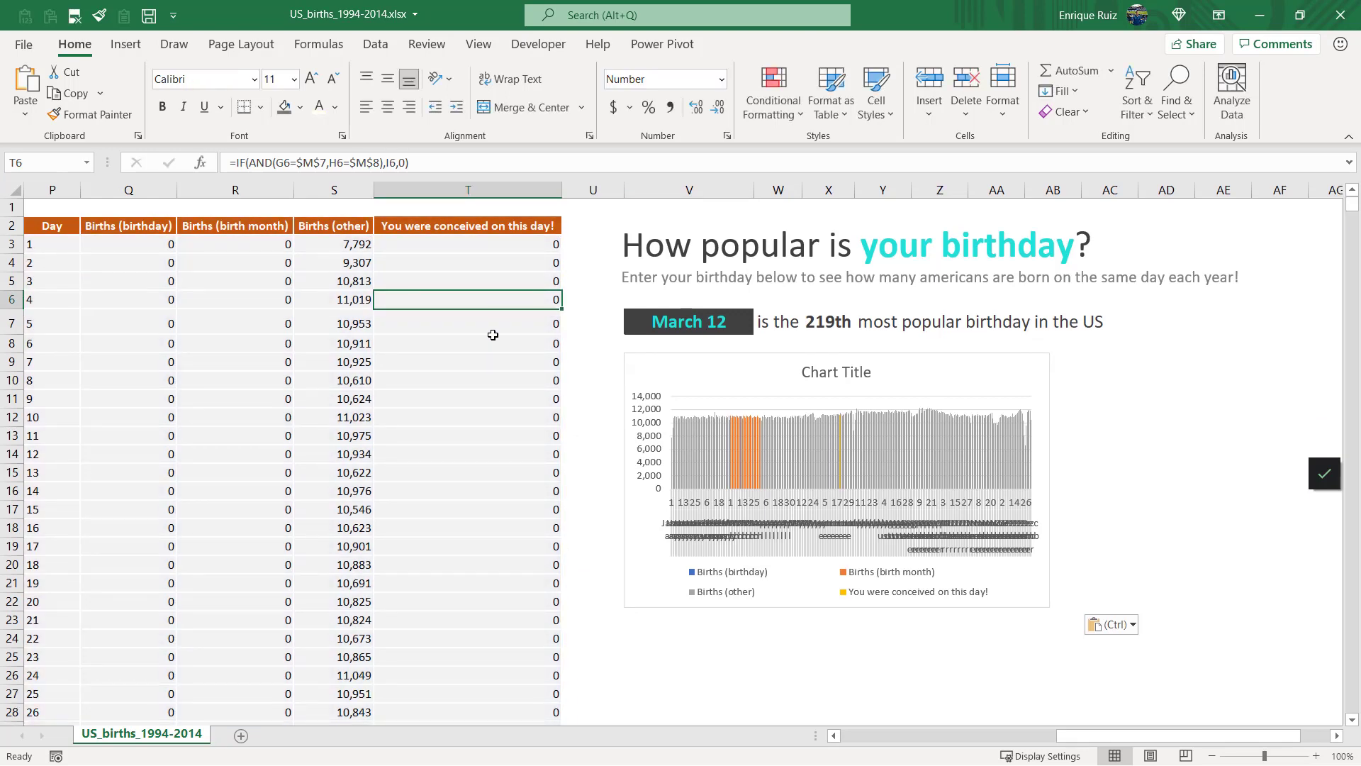
{"action": "left_click", "coordinate": [666, 369]}
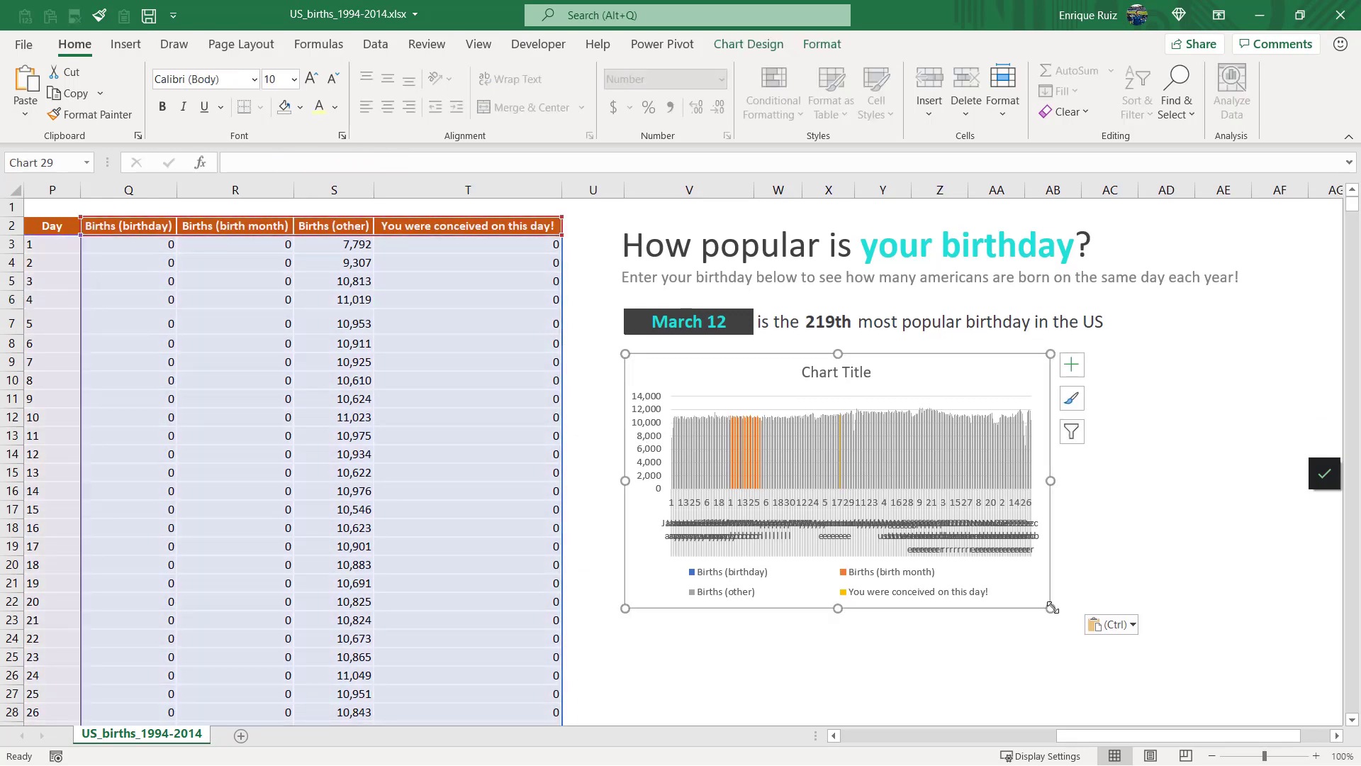
{"action": "left_click_drag", "start_coordinate": [1110, 735], "coordinate": [1136, 735]}
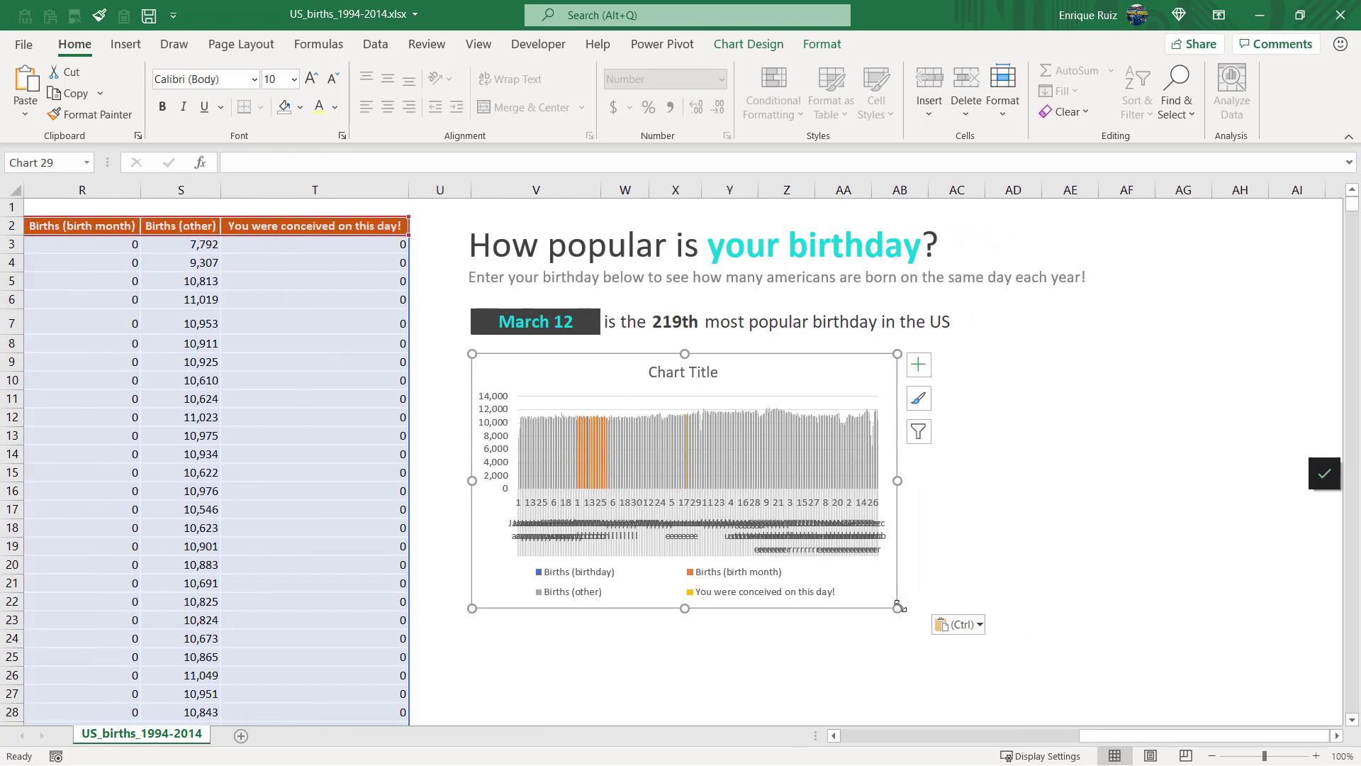
{"action": "left_click_drag", "start_coordinate": [898, 609], "coordinate": [1288, 714]}
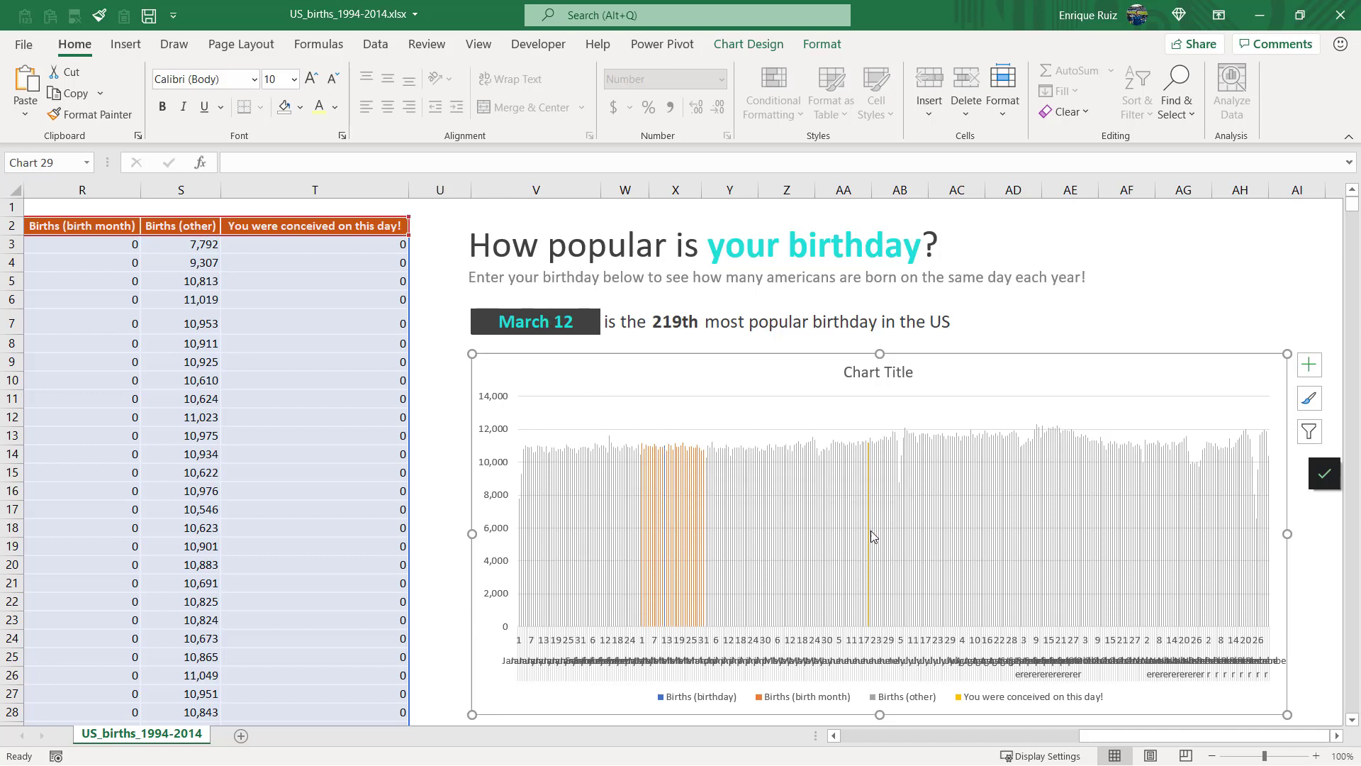
- Enter September 12 as the birthday in V7 and check the highlighted columns in the chart
{"action": "mouse_move", "coordinate": [871, 531]}
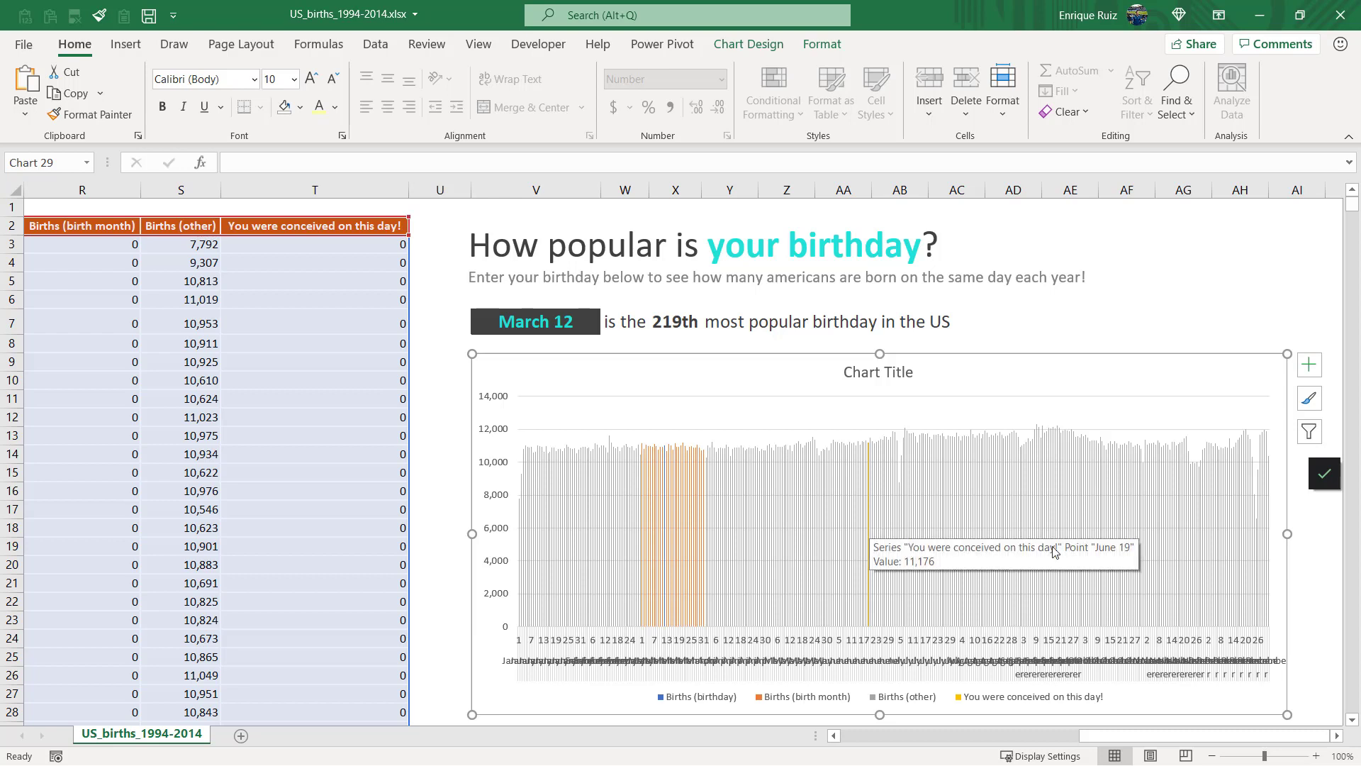
{"action": "left_click", "coordinate": [571, 328]}
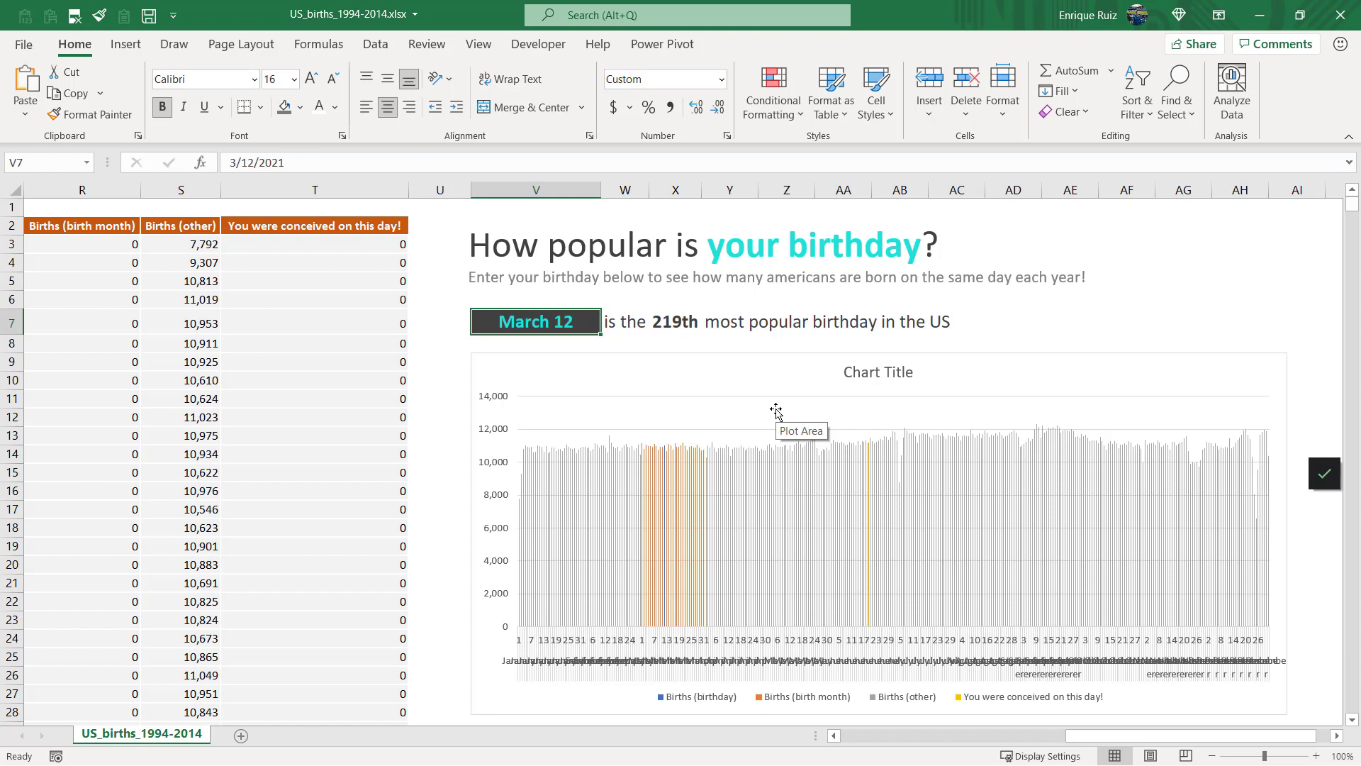
{"action": "type", "text": "September 12"}
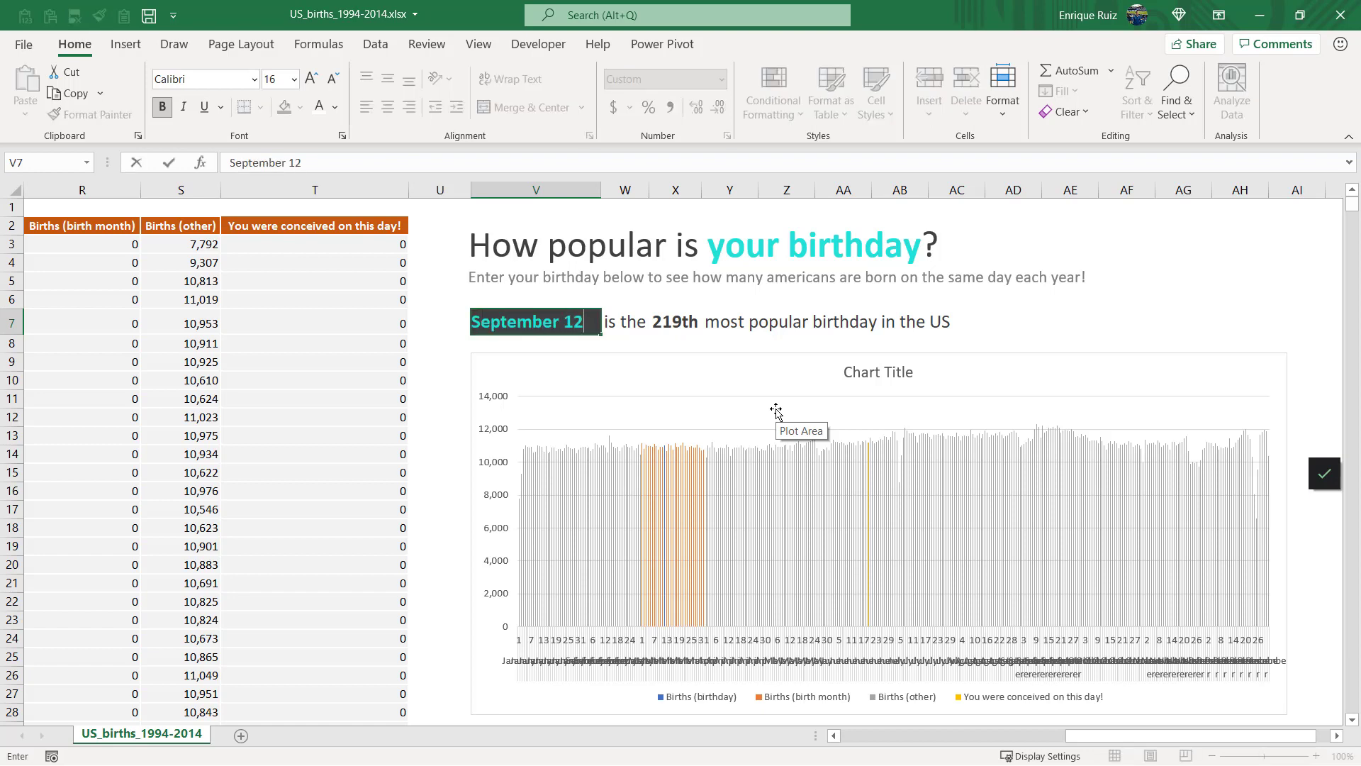
{"action": "key", "text": "Return"}
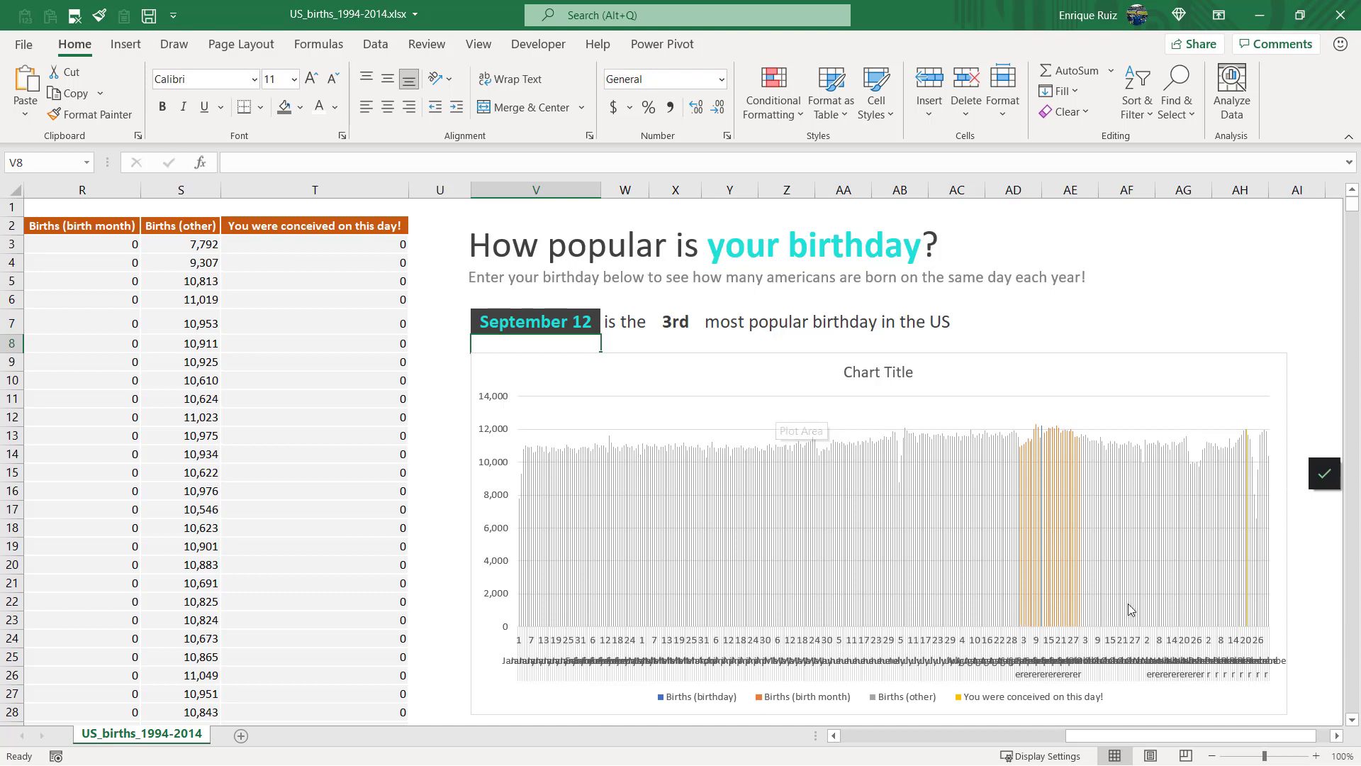
{"action": "mouse_move", "coordinate": [1129, 608]}
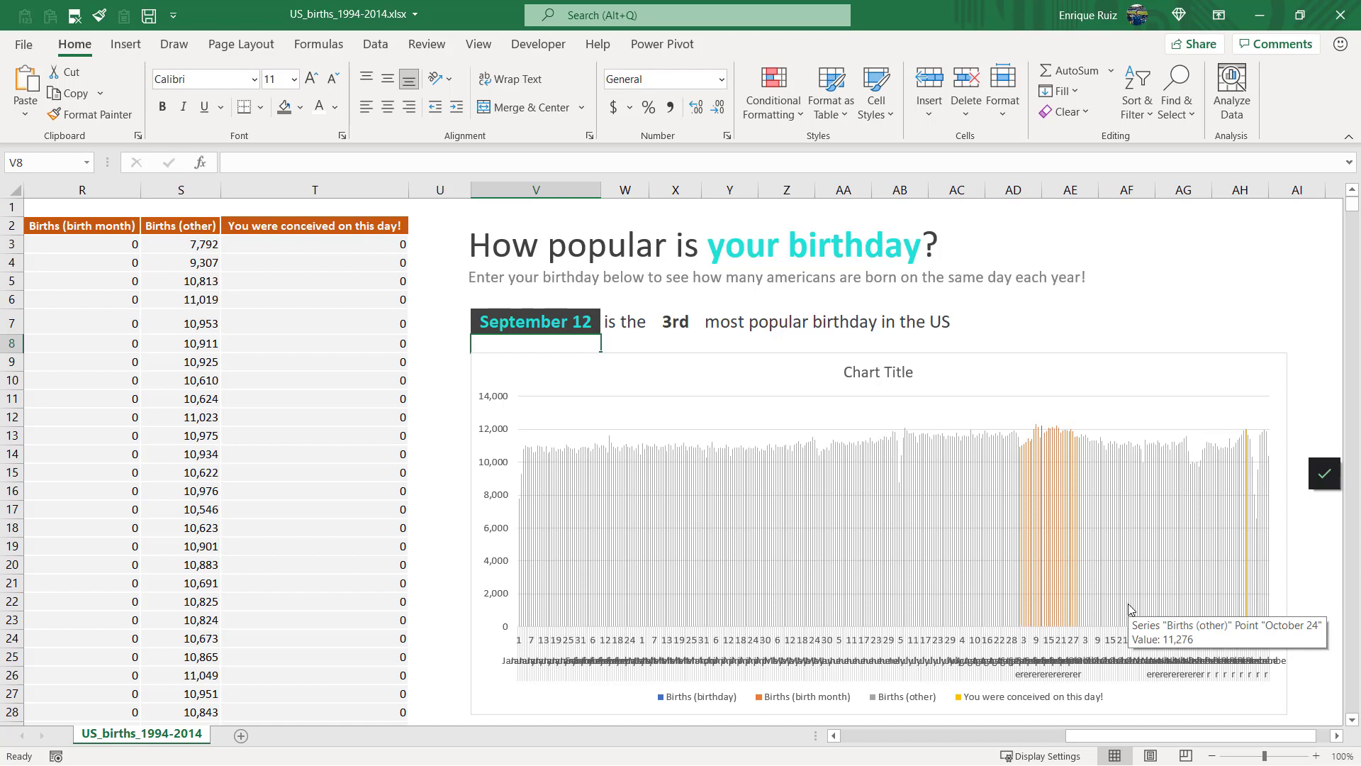
- Delete the chart's title and legend
{"action": "left_click", "coordinate": [862, 373]}
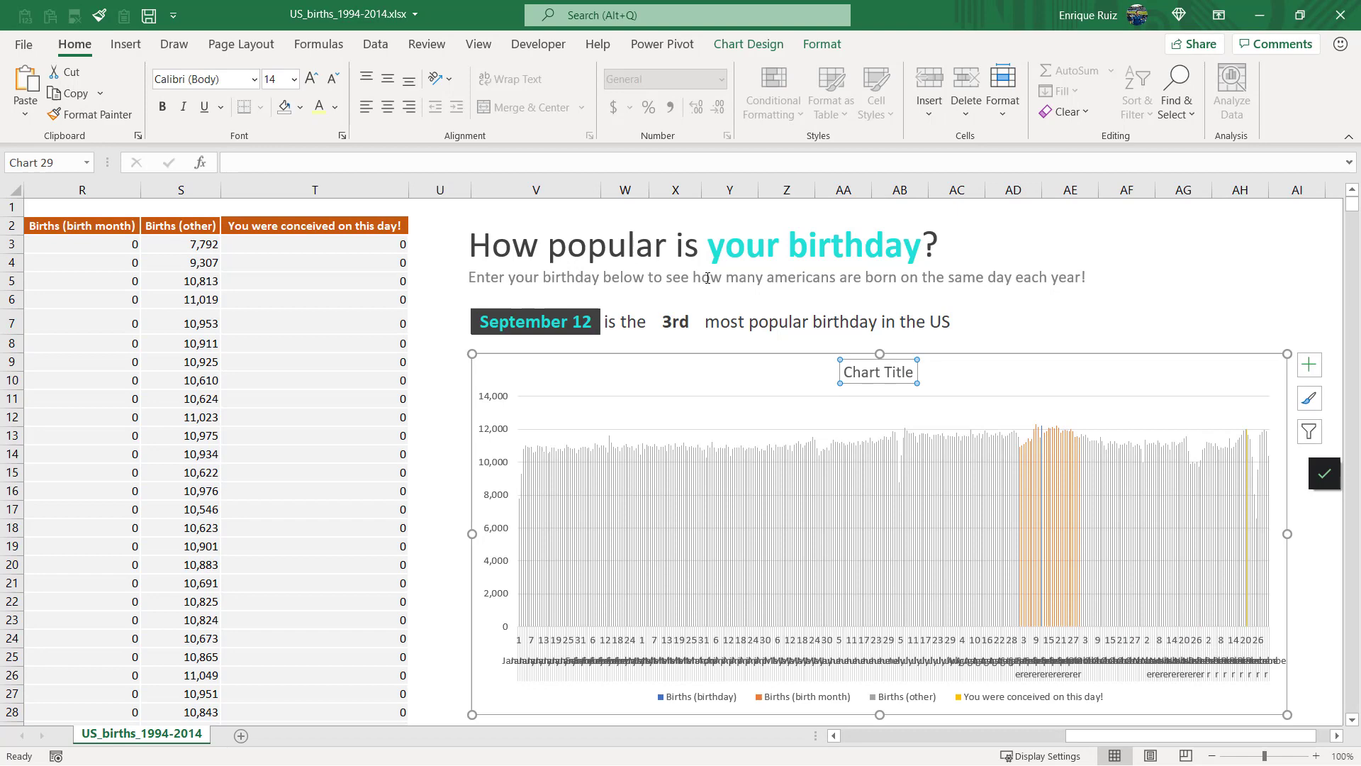
{"action": "left_click", "coordinate": [655, 244]}
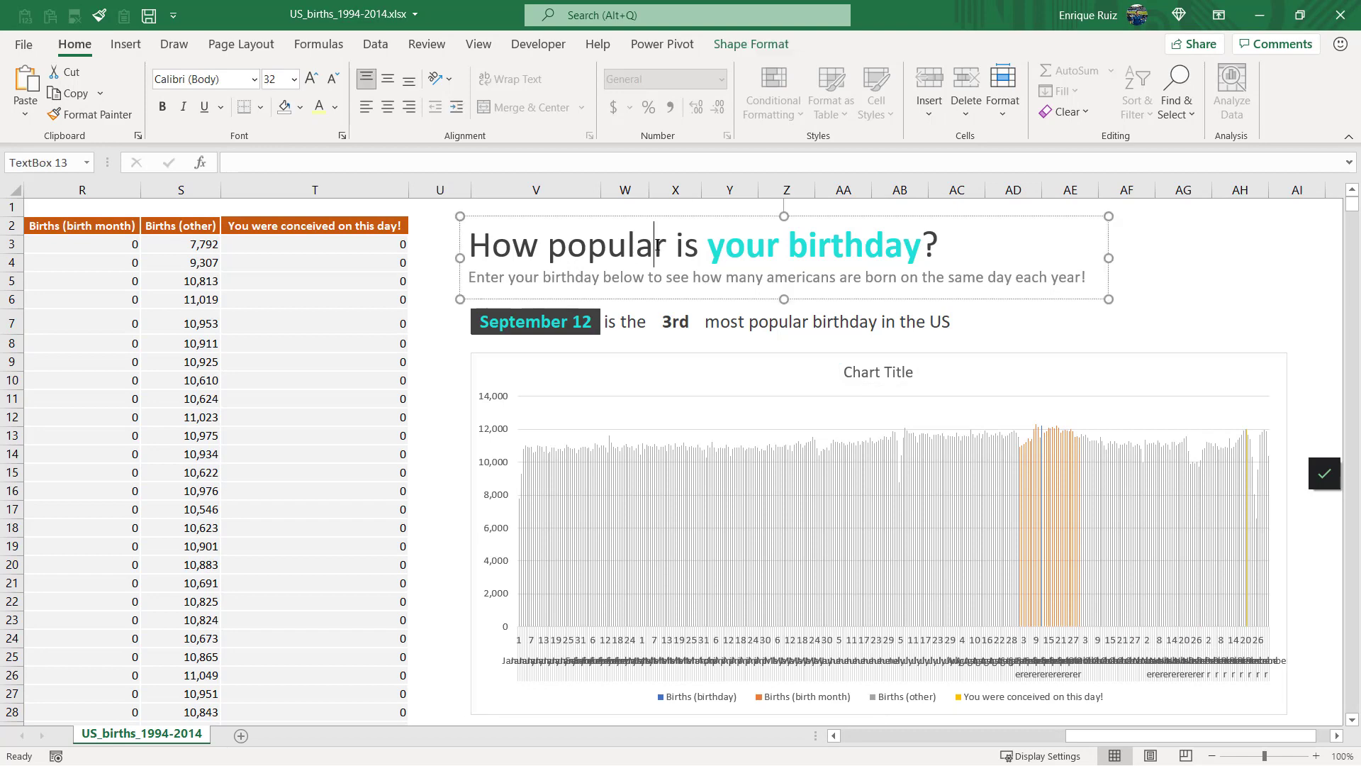
{"action": "left_click", "coordinate": [615, 282]}
{"action": "left_click", "coordinate": [1042, 326]}
{"action": "left_click", "coordinate": [908, 376]}
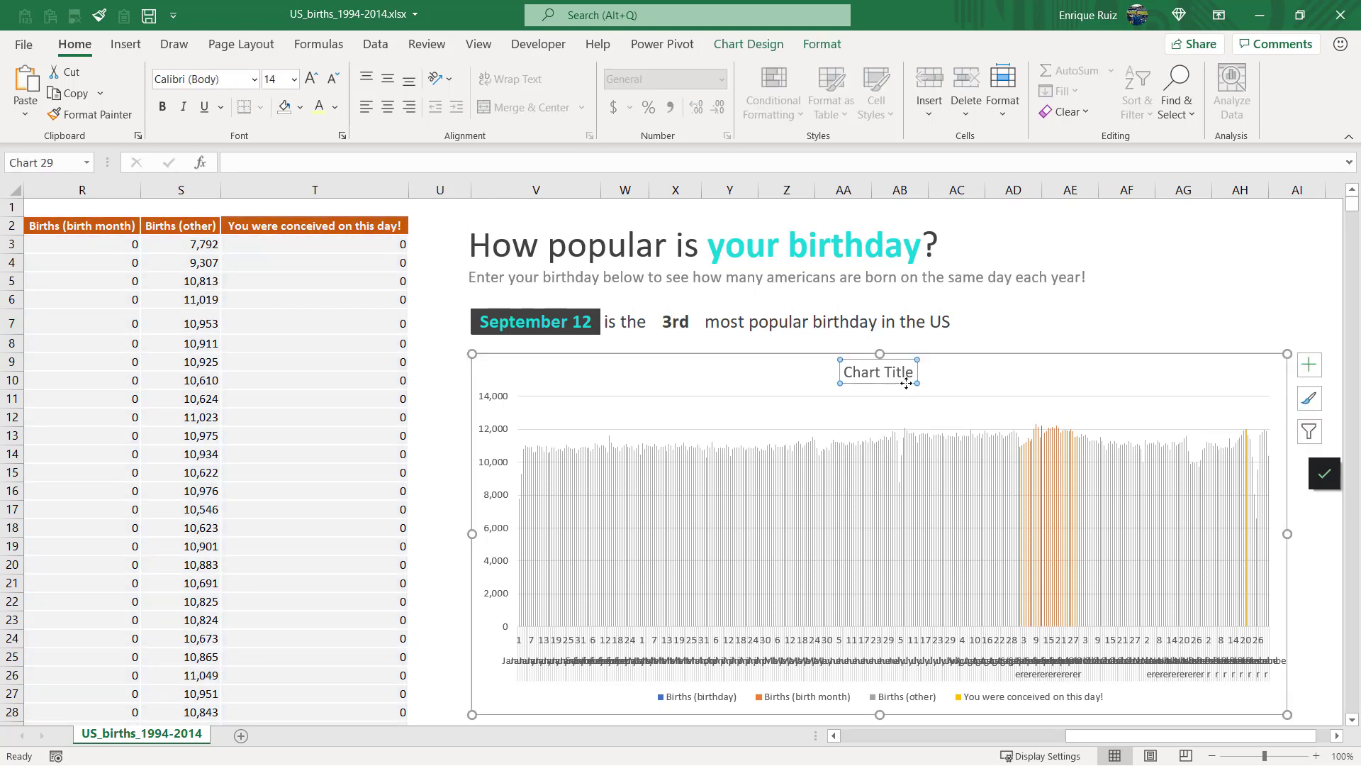
{"action": "key", "text": "Delete"}
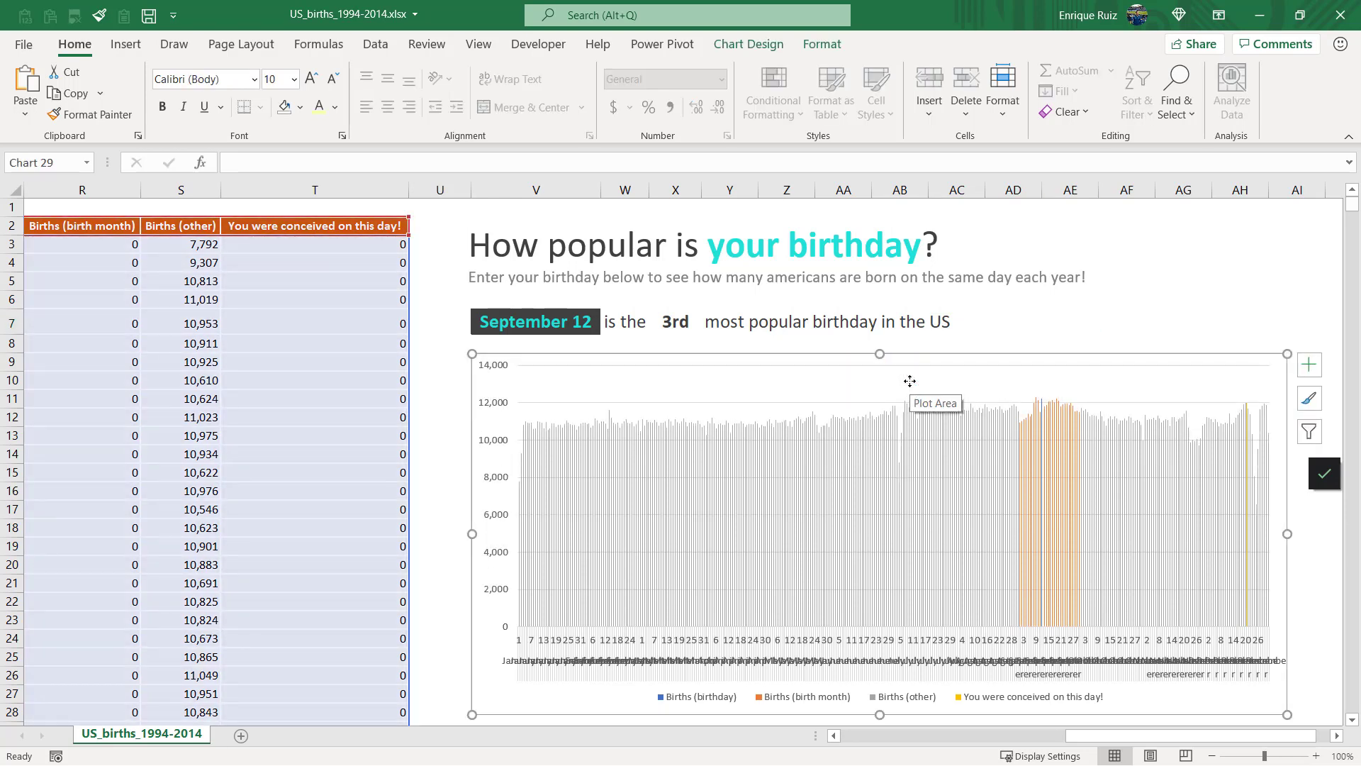
{"action": "left_click", "coordinate": [929, 701]}
{"action": "key", "text": "Delete"}
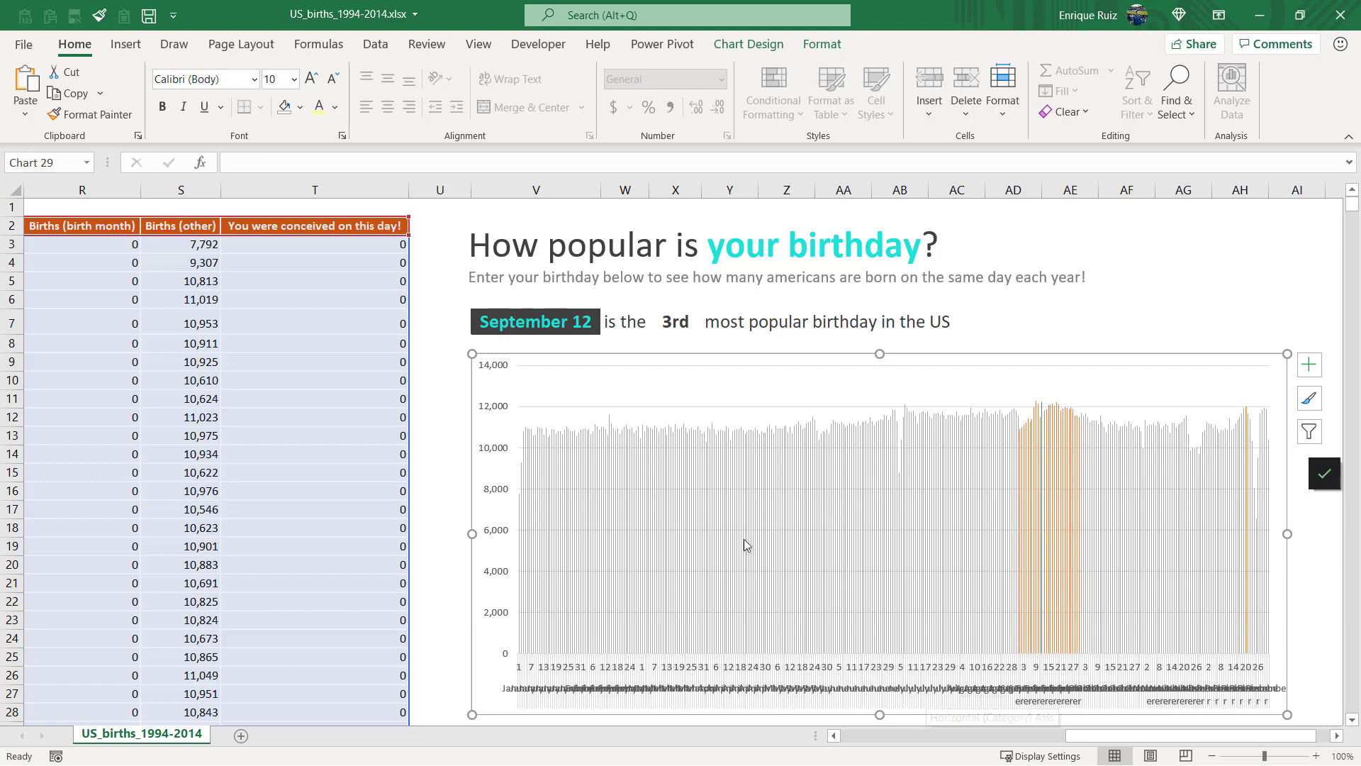
- Set the series overlap of the chart's Births (other) columns to 100%
{"action": "left_click", "coordinate": [847, 528]}
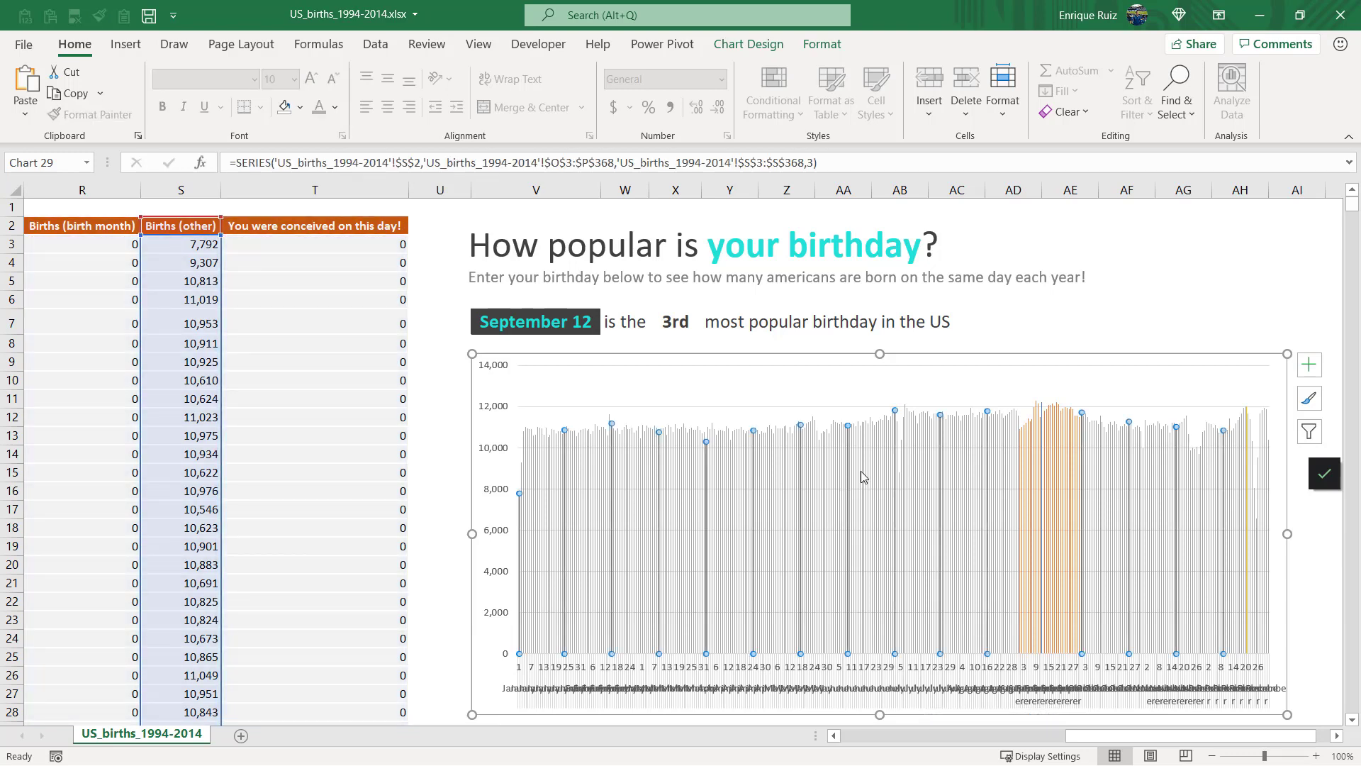
{"action": "right_click", "coordinate": [815, 518]}
{"action": "left_click", "coordinate": [877, 713]}
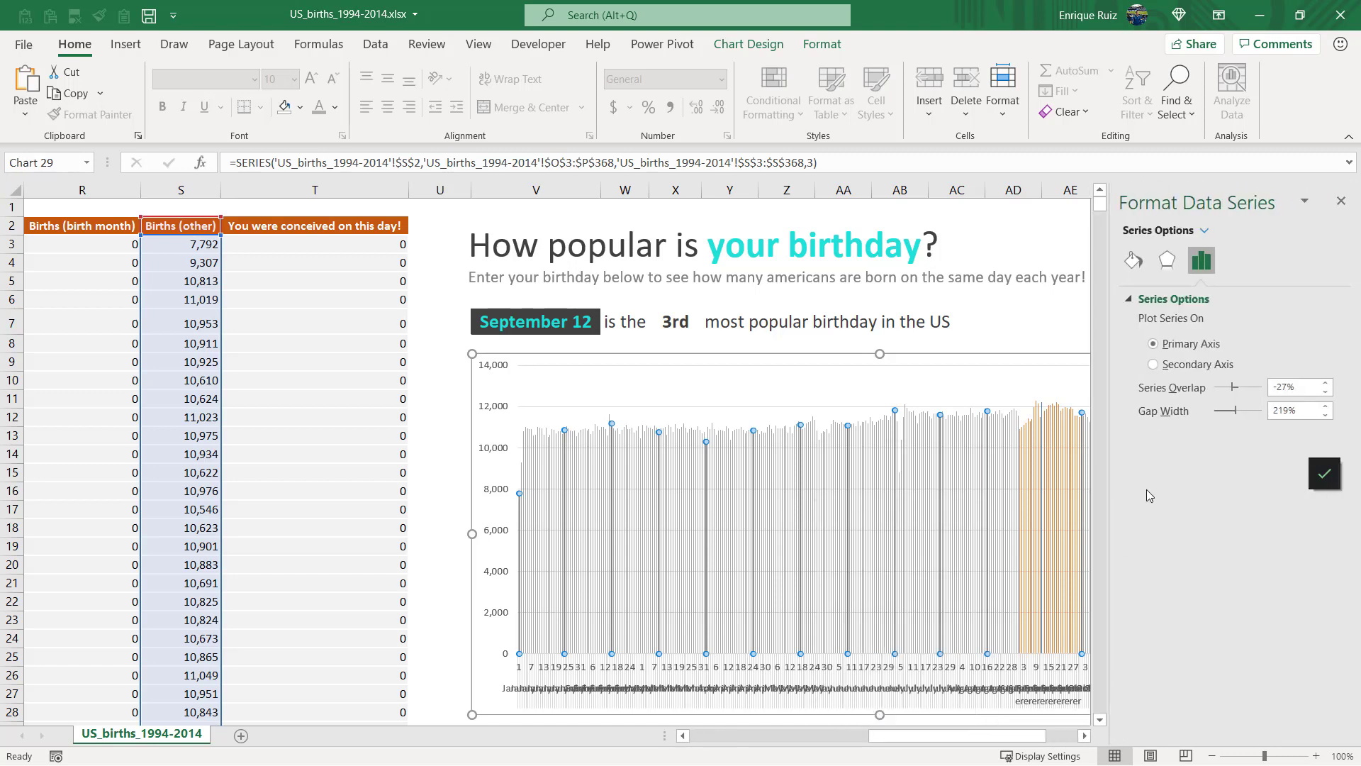
{"action": "left_click_drag", "start_coordinate": [986, 735], "coordinate": [1015, 735]}
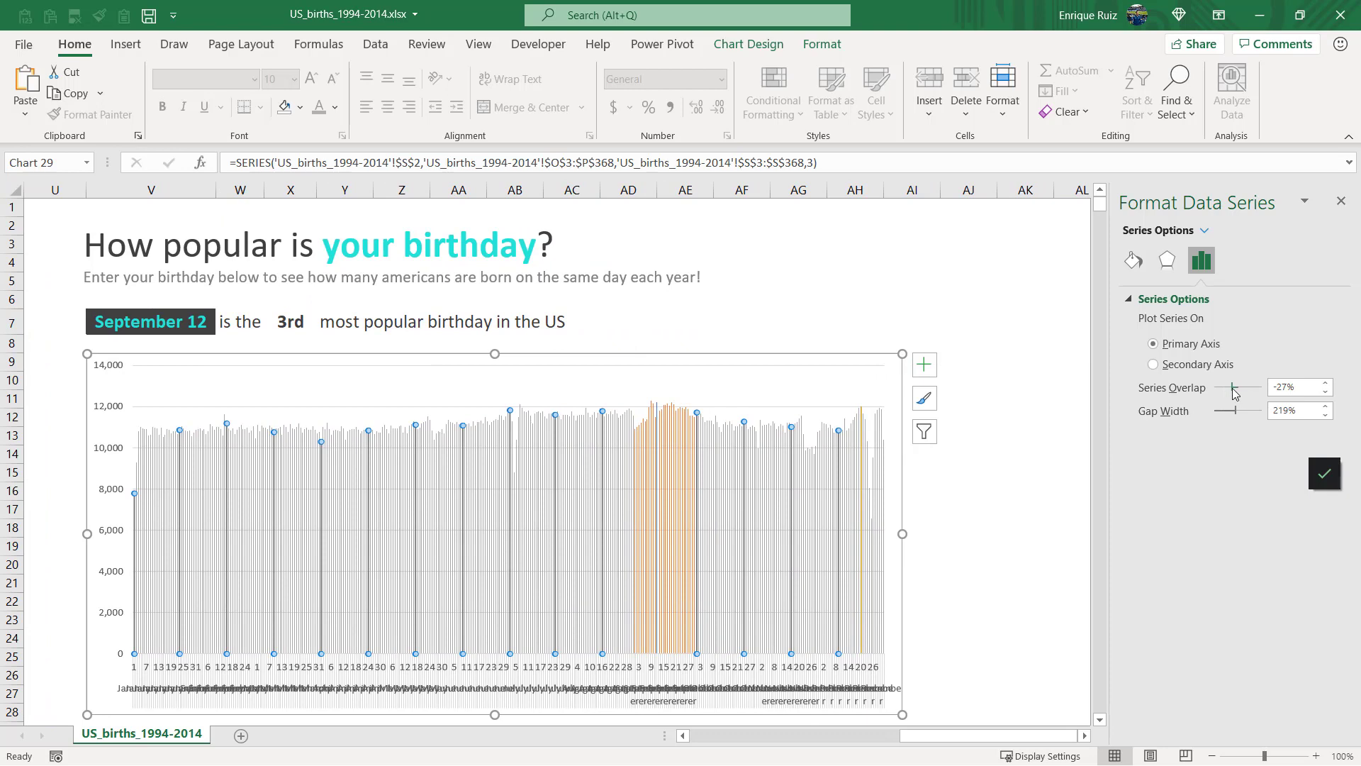
{"action": "left_click_drag", "start_coordinate": [1232, 389], "coordinate": [1269, 390]}
{"action": "left_click", "coordinate": [140, 45]}
{"action": "left_click", "coordinate": [628, 74]}
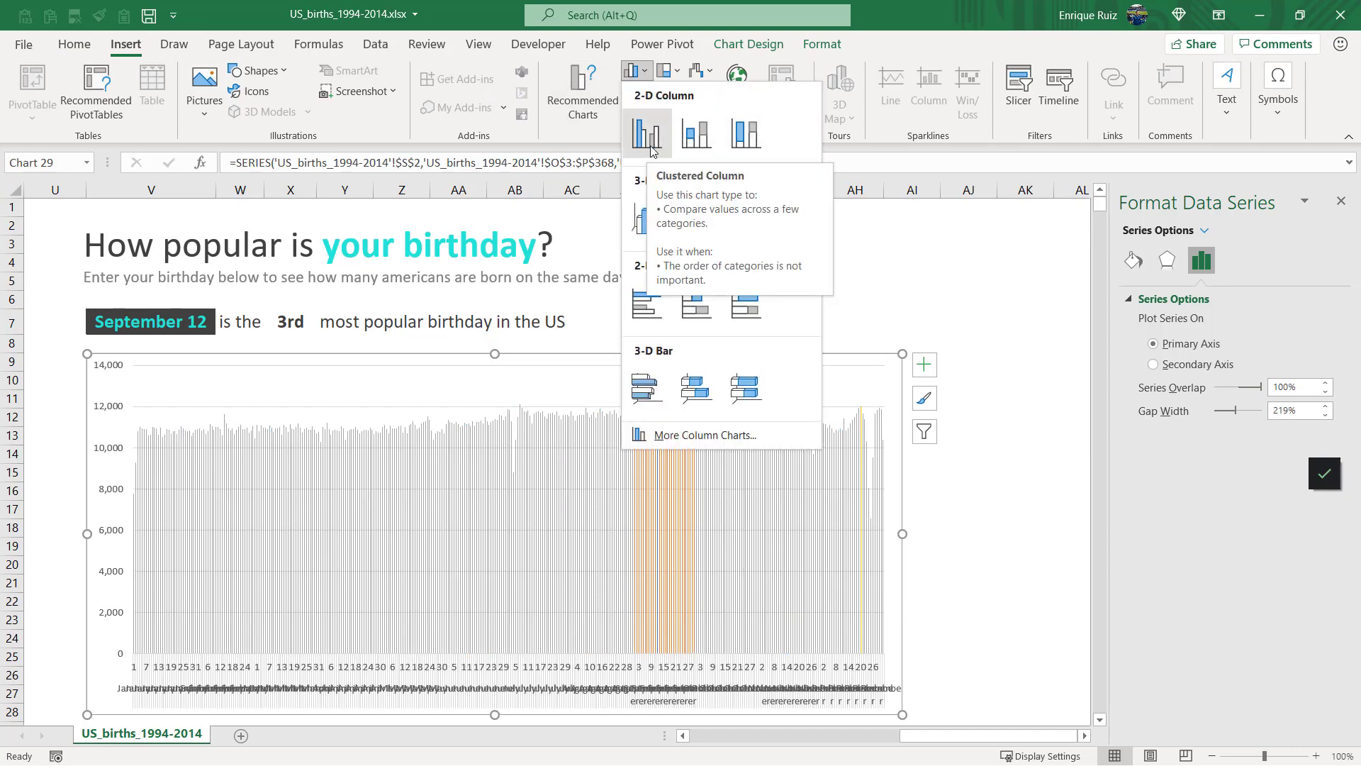
{"action": "left_click", "coordinate": [1282, 338]}
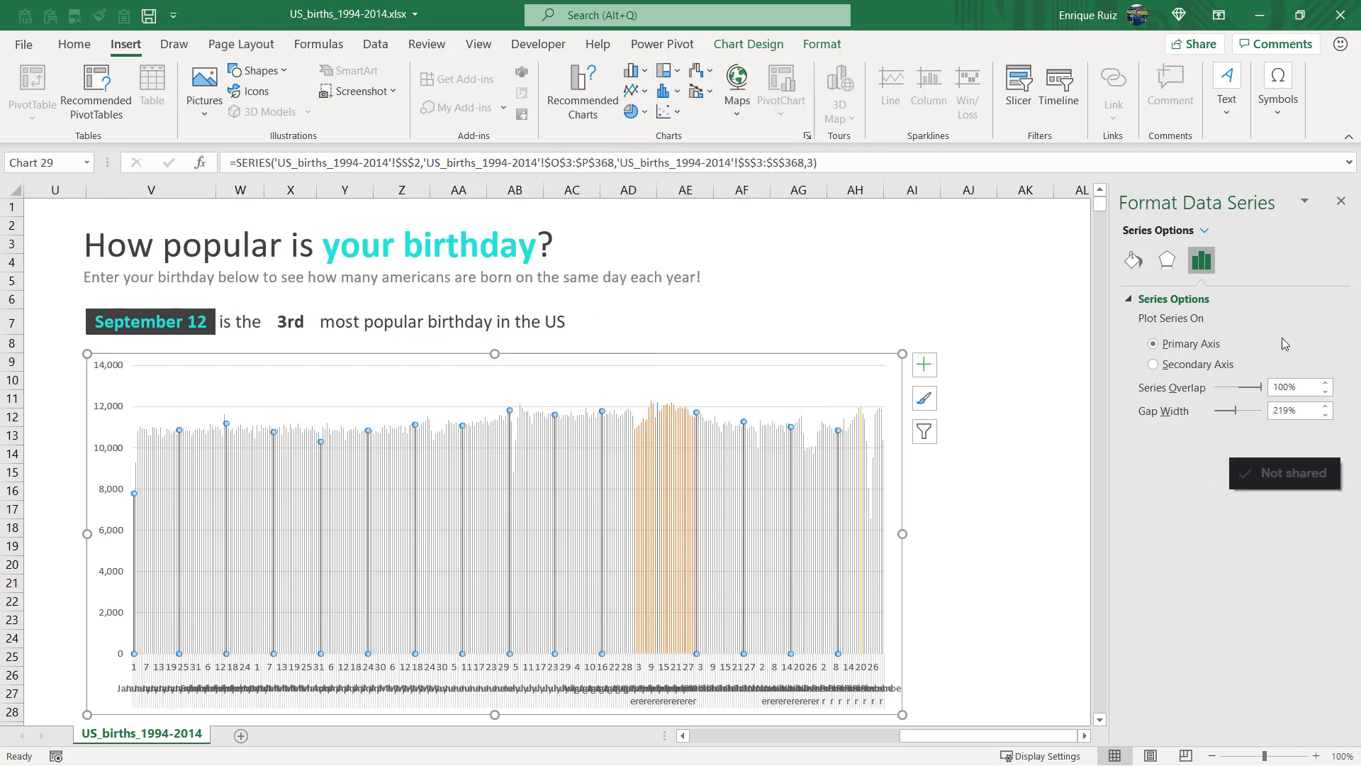
- Set the gap width of the chart's Births (birth month) columns to 0%
{"action": "left_click", "coordinate": [770, 360]}
{"action": "left_click", "coordinate": [677, 474]}
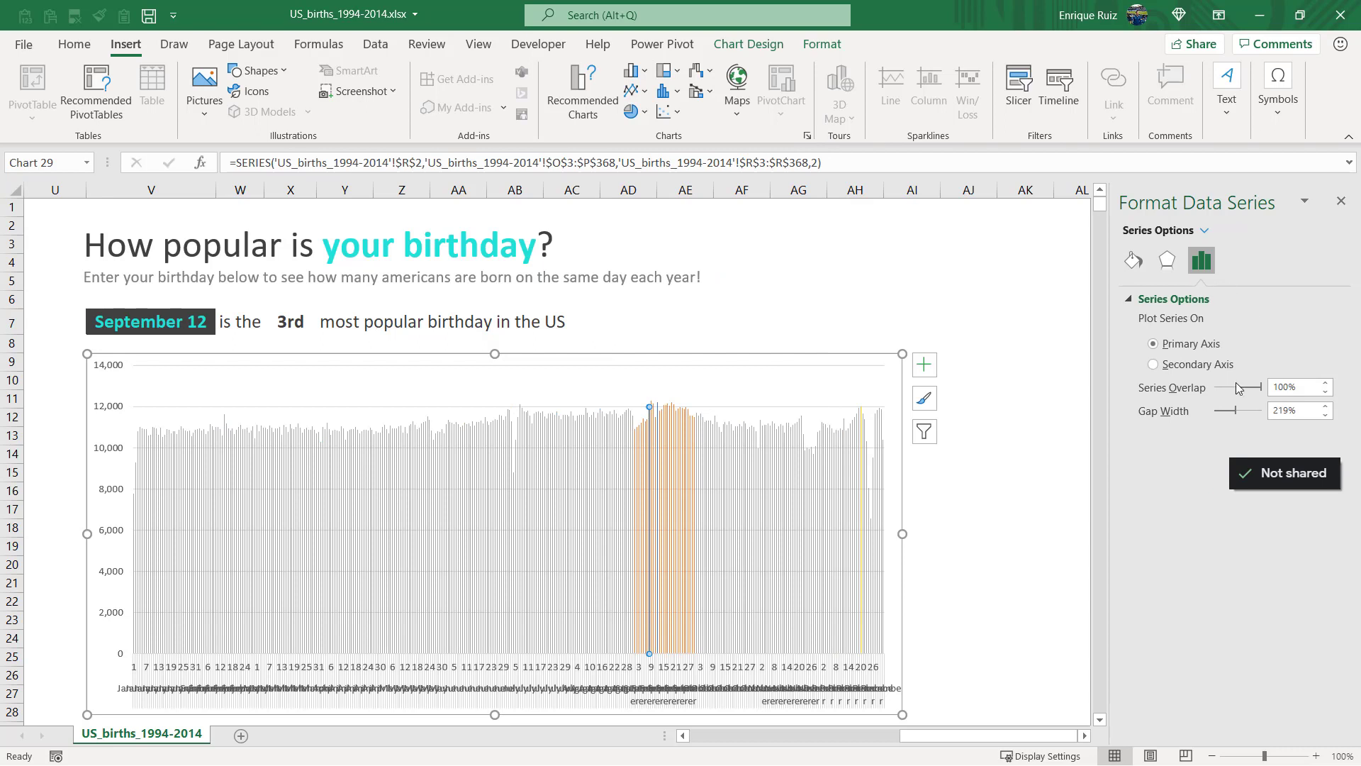
{"action": "left_click_drag", "start_coordinate": [1236, 411], "coordinate": [1202, 423]}
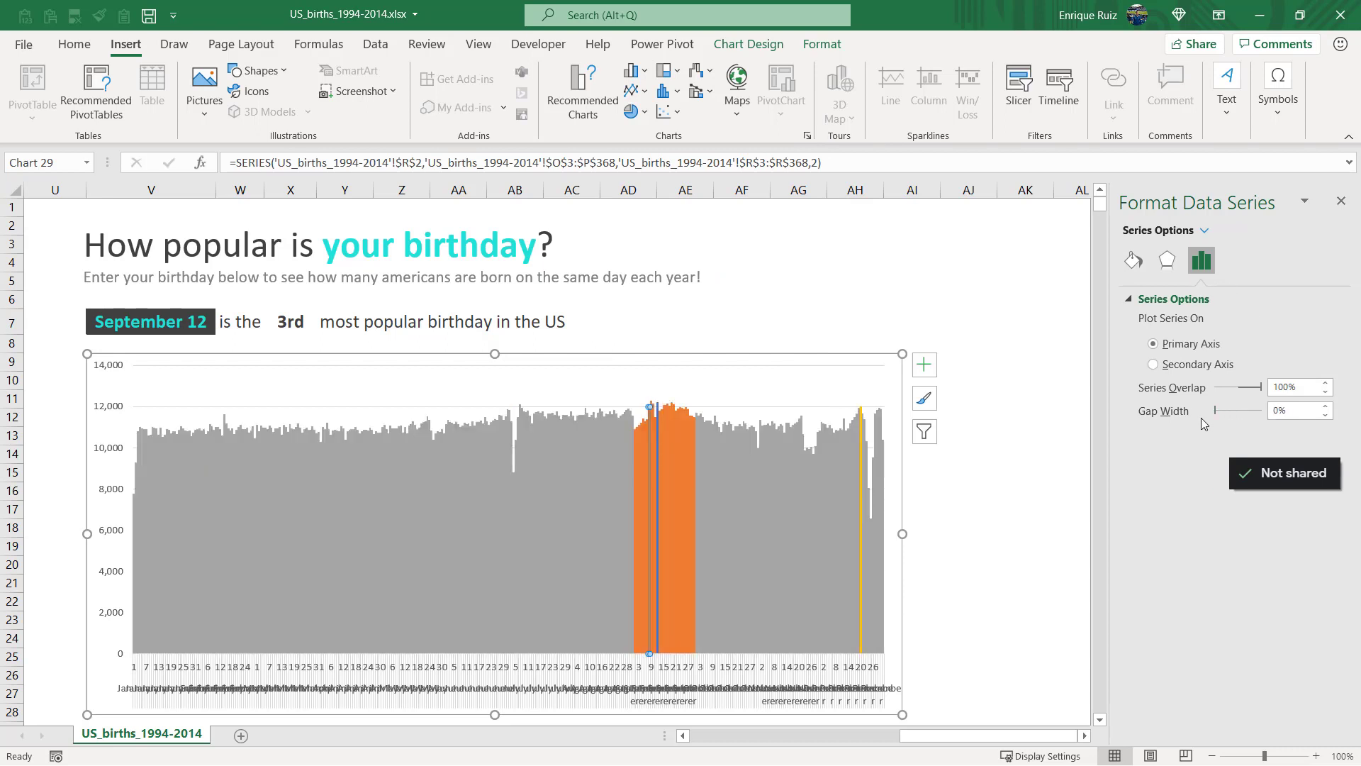
- Test the chart highlighting by entering March 12 and finally June 5 as the birthday in V7
{"action": "mouse_move", "coordinate": [511, 513]}
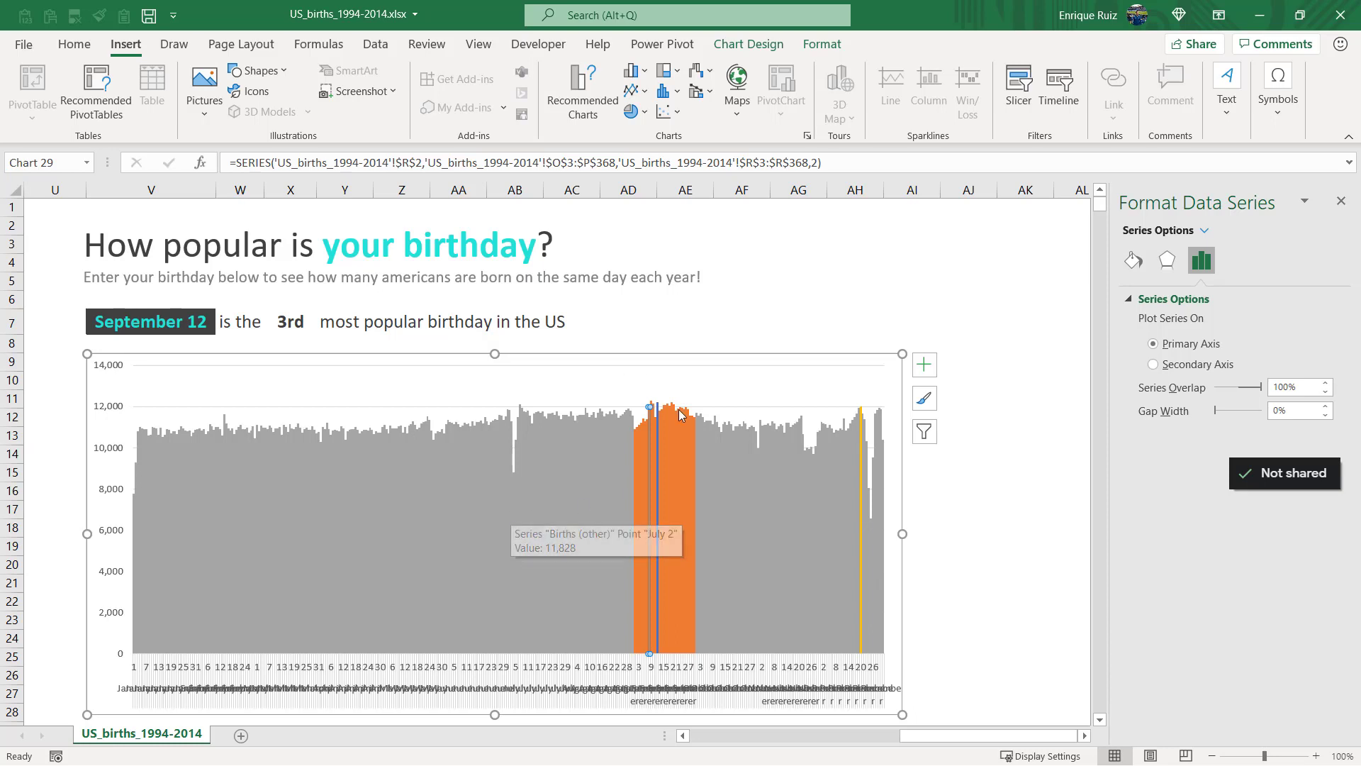
{"action": "left_click", "coordinate": [162, 325]}
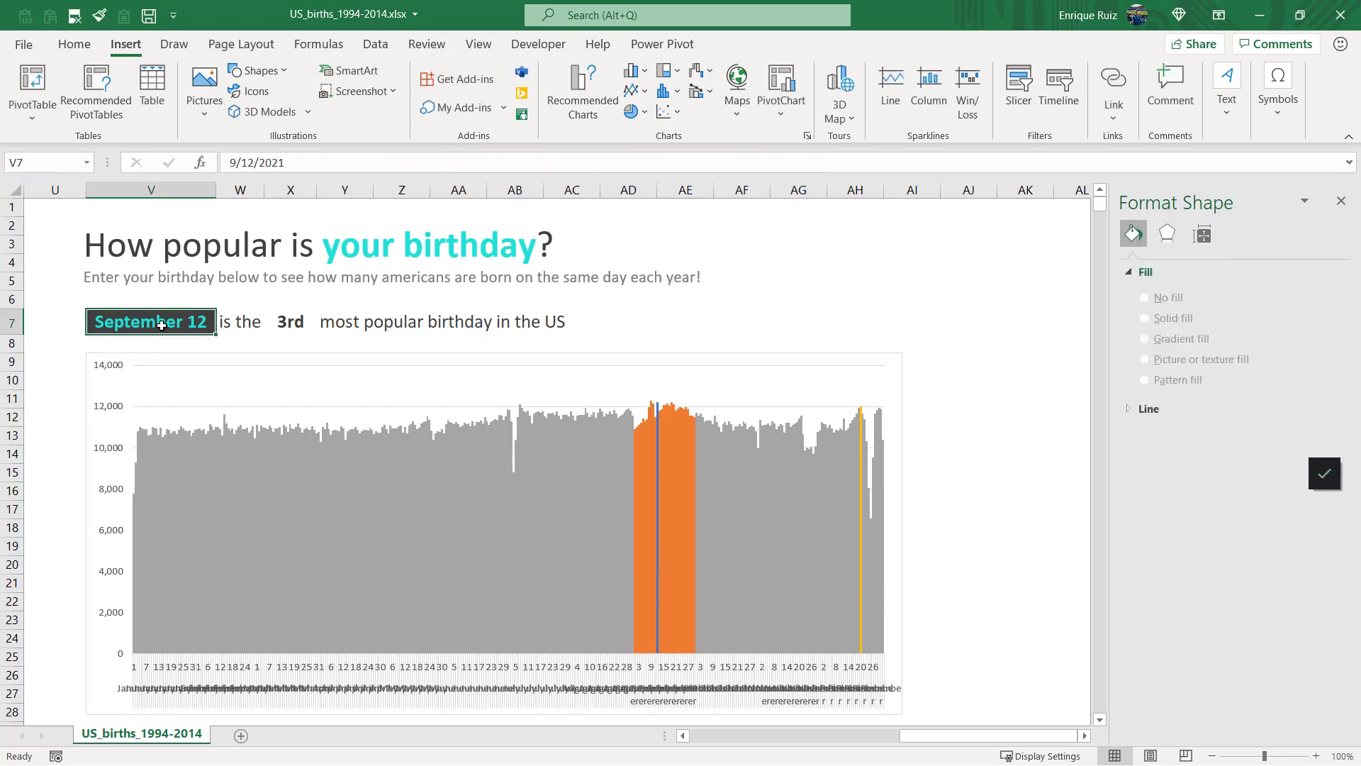
{"action": "type", "text": "March 12"}
{"action": "key", "text": "Return"}
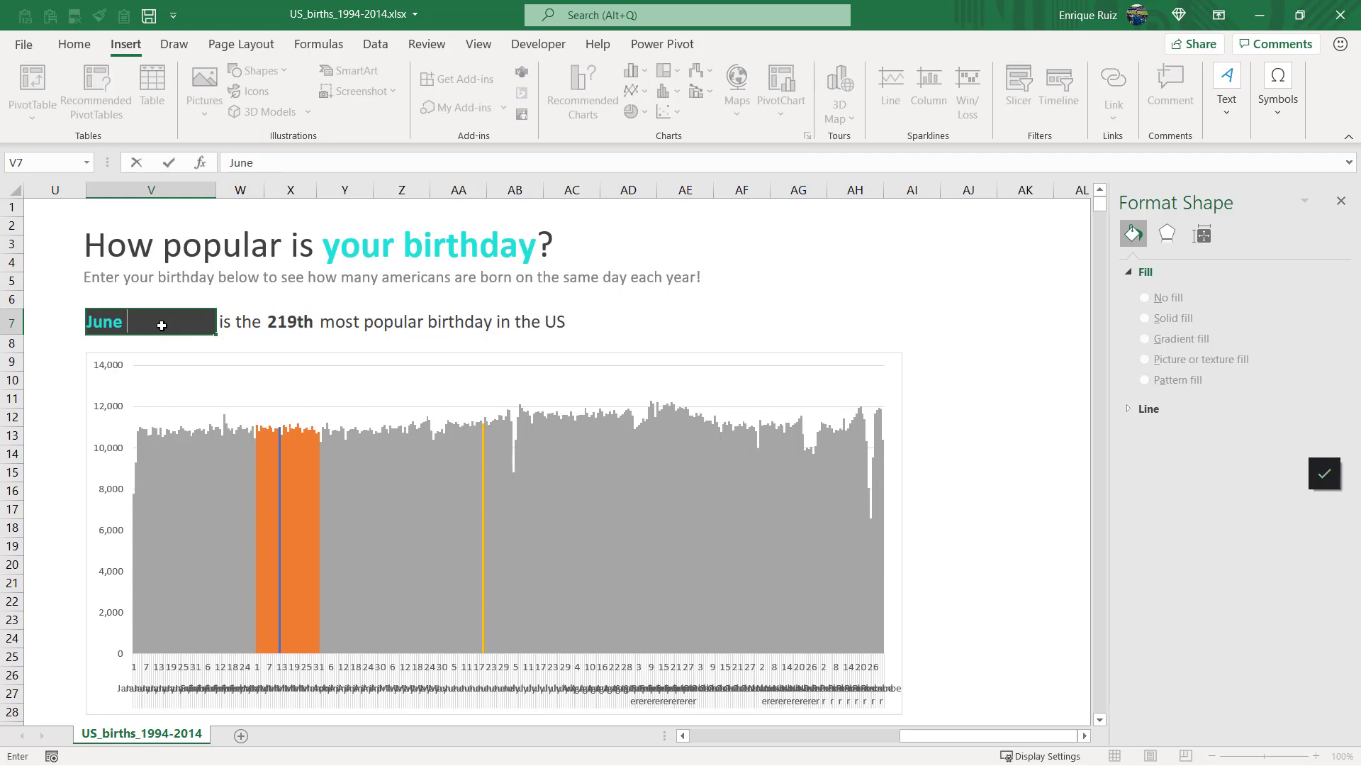
{"action": "type", "text": "5"}
{"action": "key", "text": "ctrl+Return"}
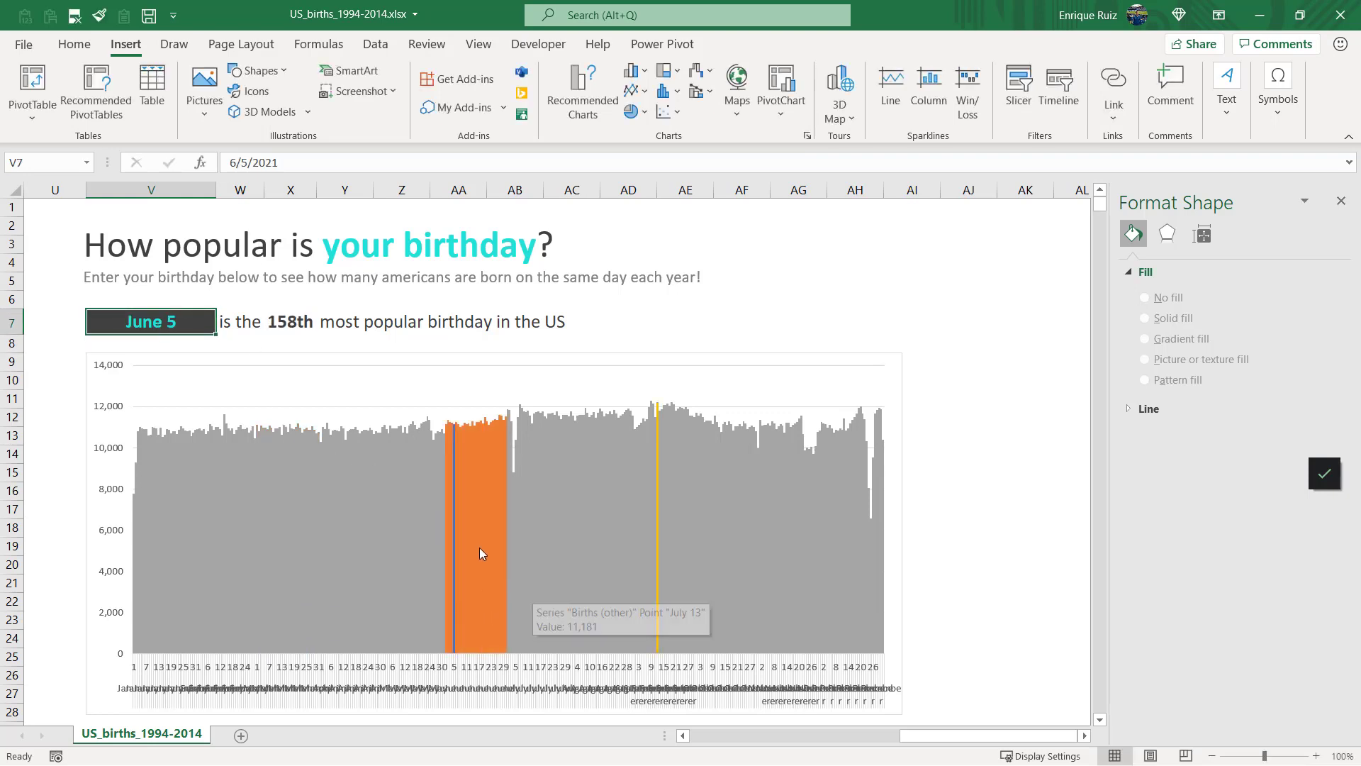
- Fill the chart's Births (birthday) column with the recent turquoise colour
{"action": "left_click", "coordinate": [362, 469]}
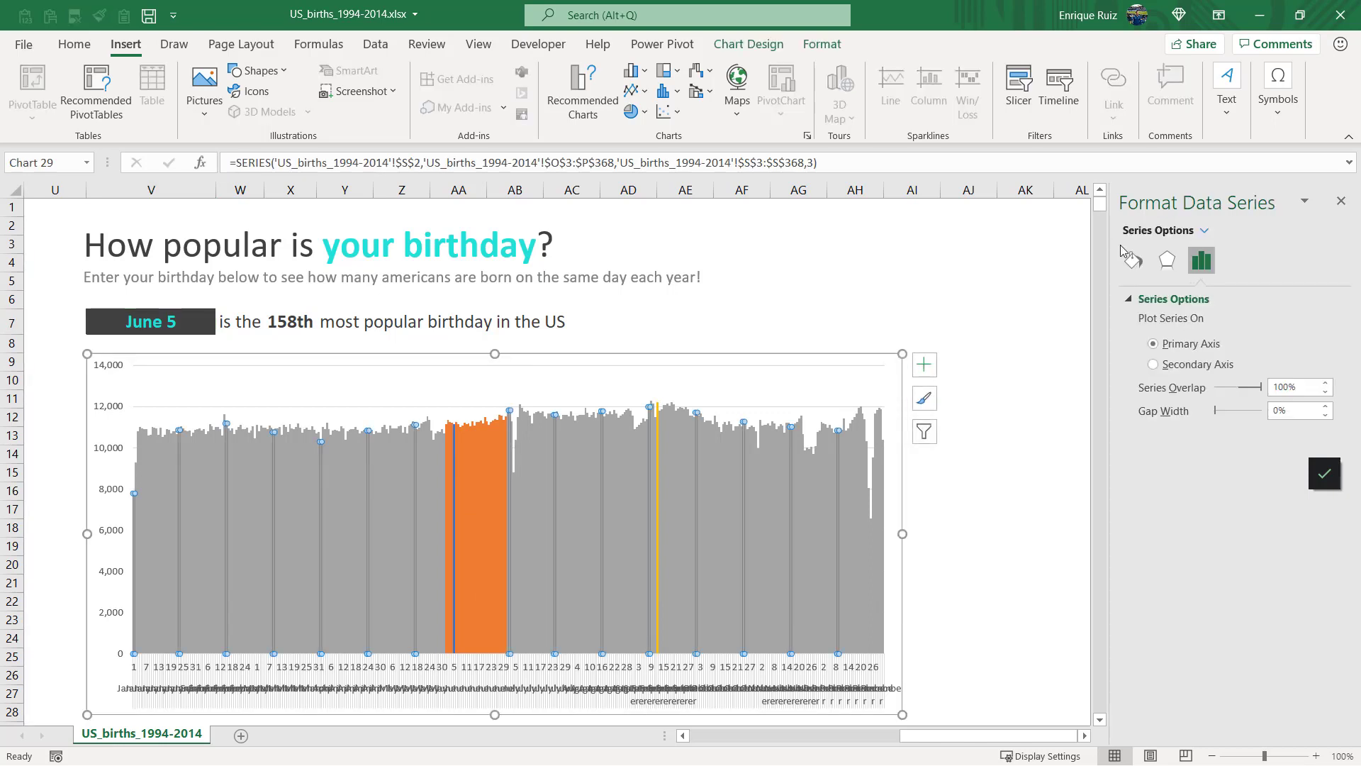
{"action": "left_click", "coordinate": [1197, 232]}
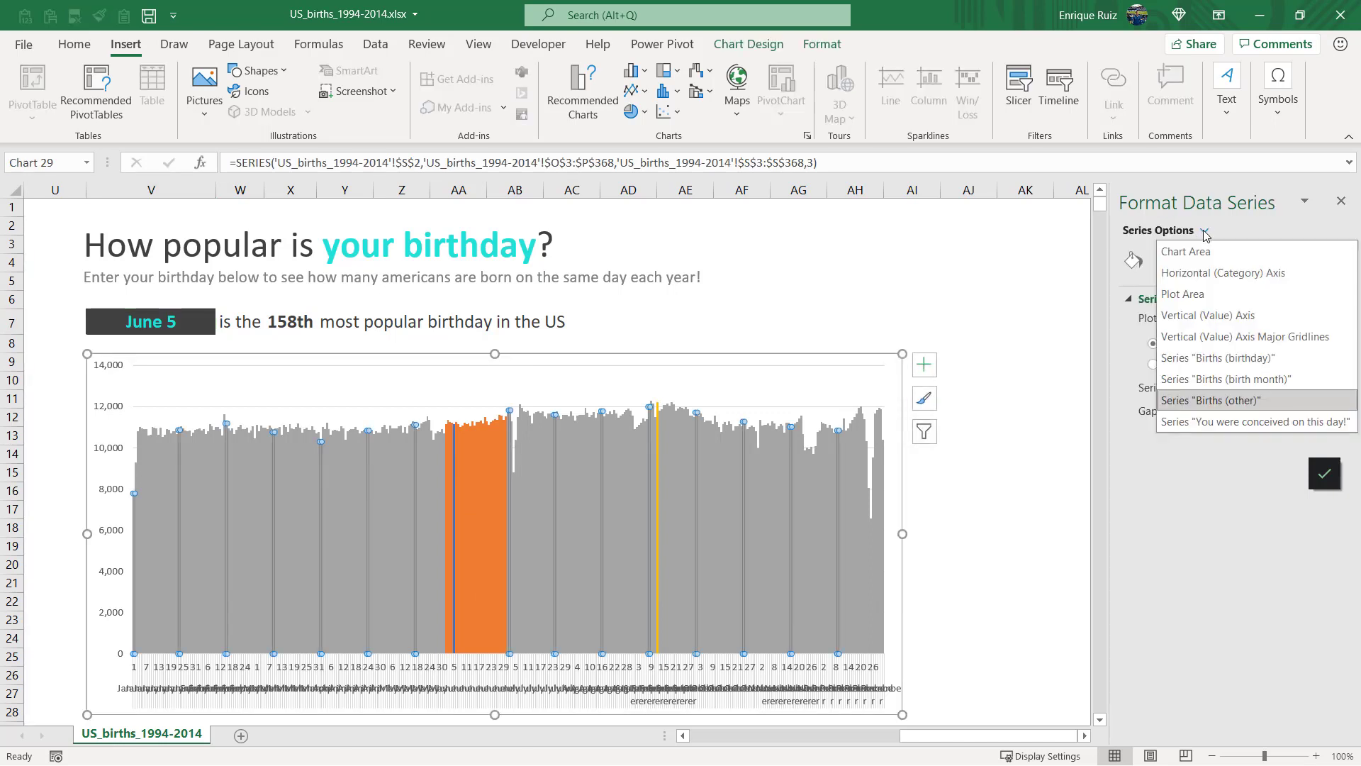
{"action": "left_click", "coordinate": [1251, 363]}
{"action": "left_click", "coordinate": [1131, 262]}
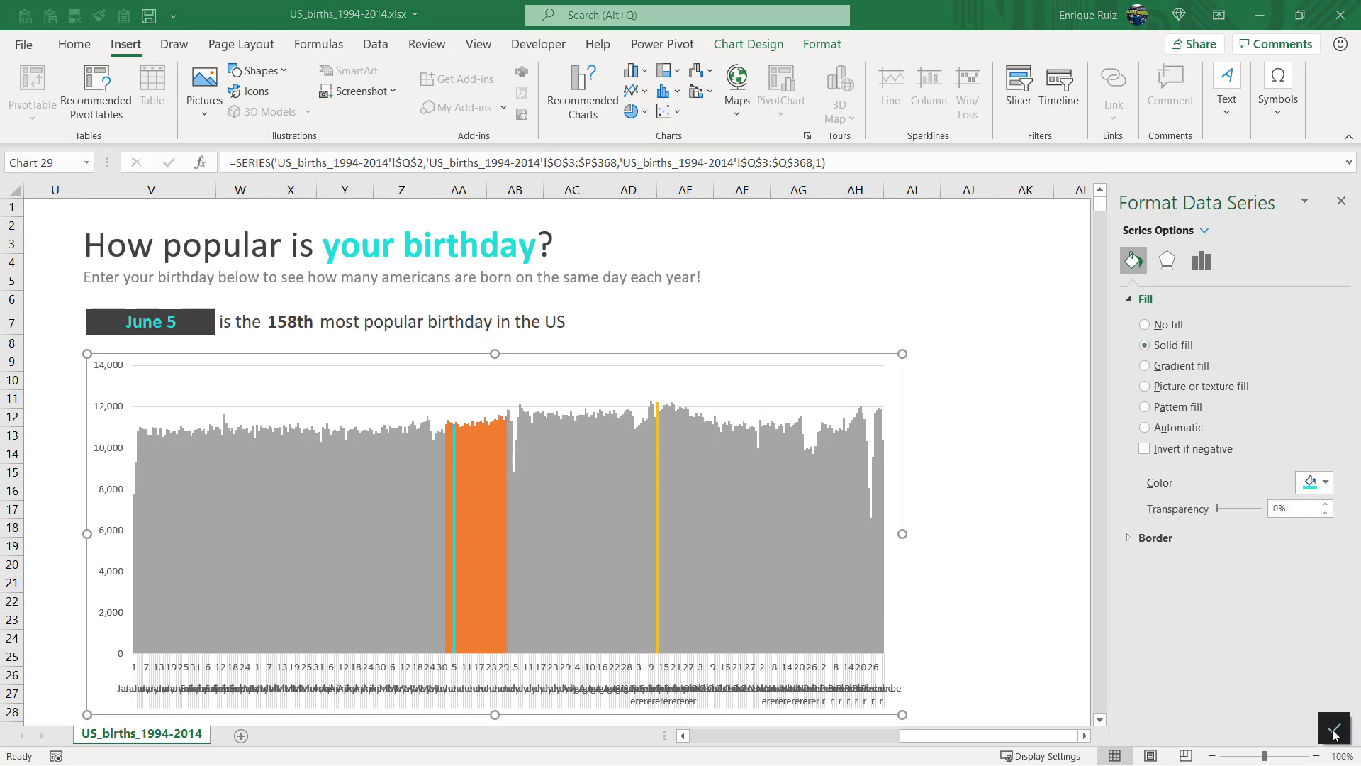
{"action": "left_click", "coordinate": [1324, 487]}
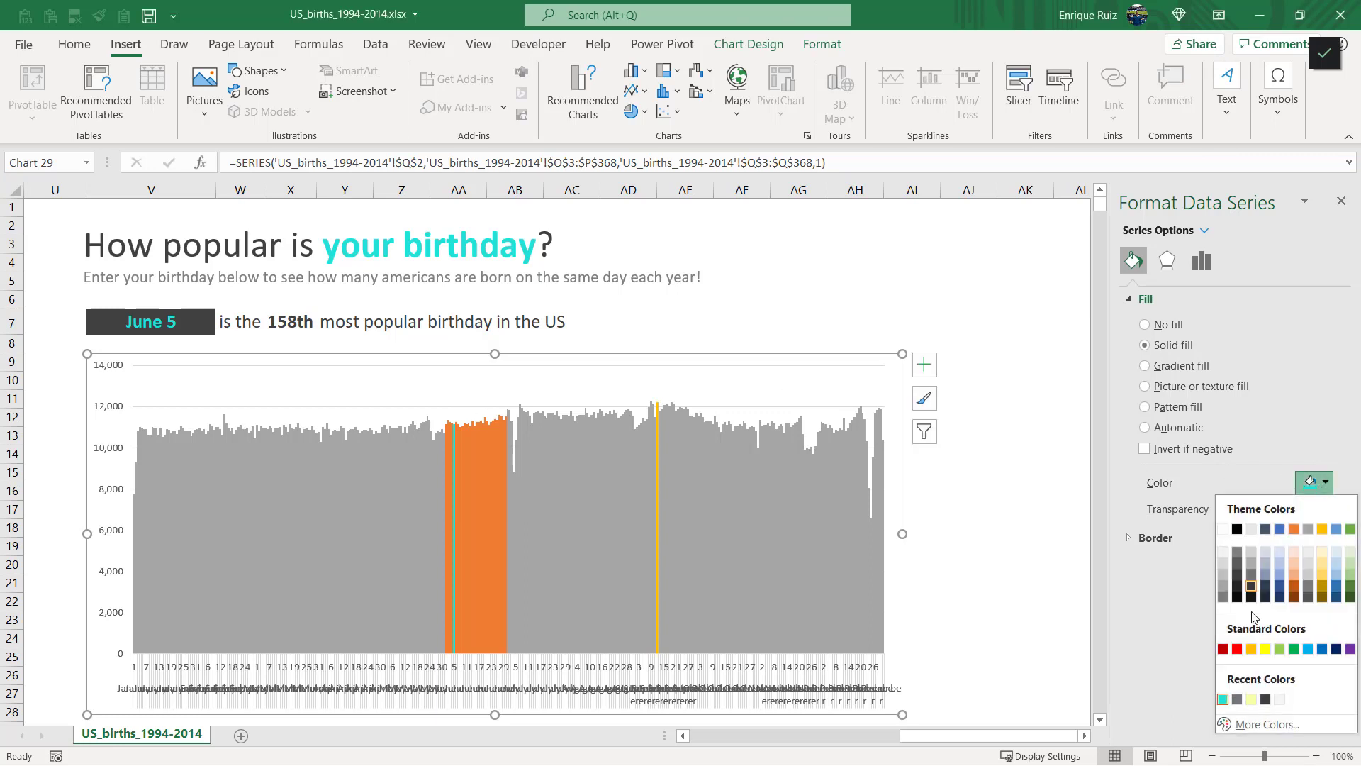
{"action": "left_click", "coordinate": [1225, 700]}
- Fill the chart's Births (birth month) columns with the recent dark gray colour
{"action": "left_click", "coordinate": [486, 468]}
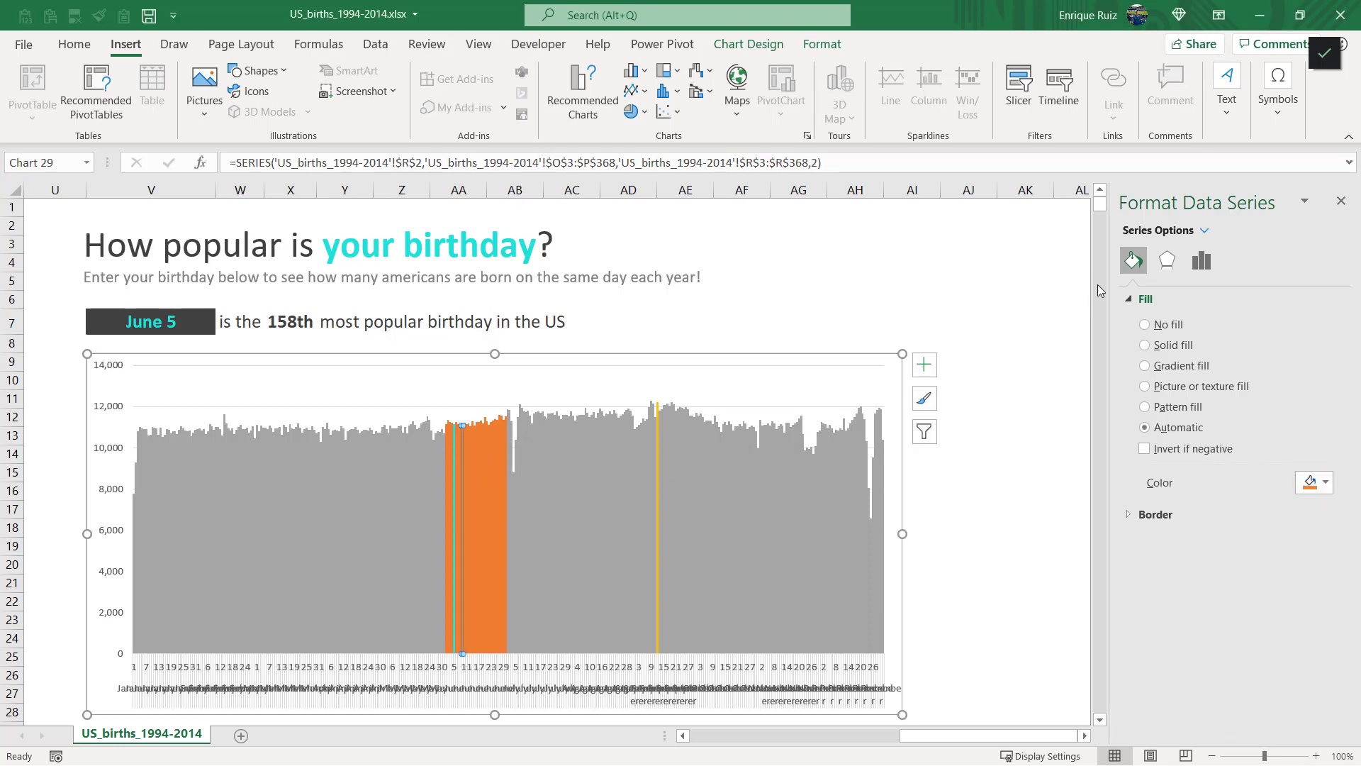
{"action": "left_click", "coordinate": [1205, 230]}
{"action": "left_click", "coordinate": [1255, 378]}
{"action": "left_click", "coordinate": [1314, 482]}
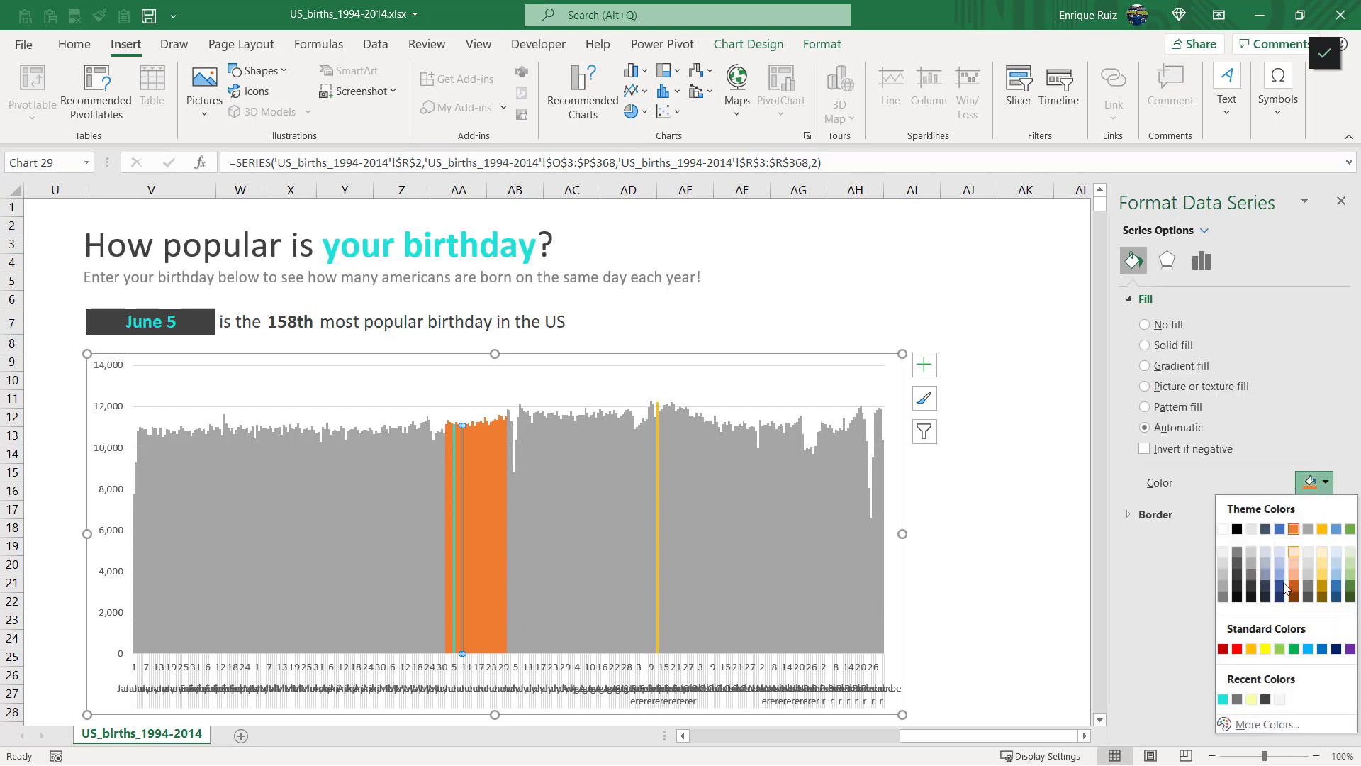
{"action": "left_click", "coordinate": [1265, 700]}
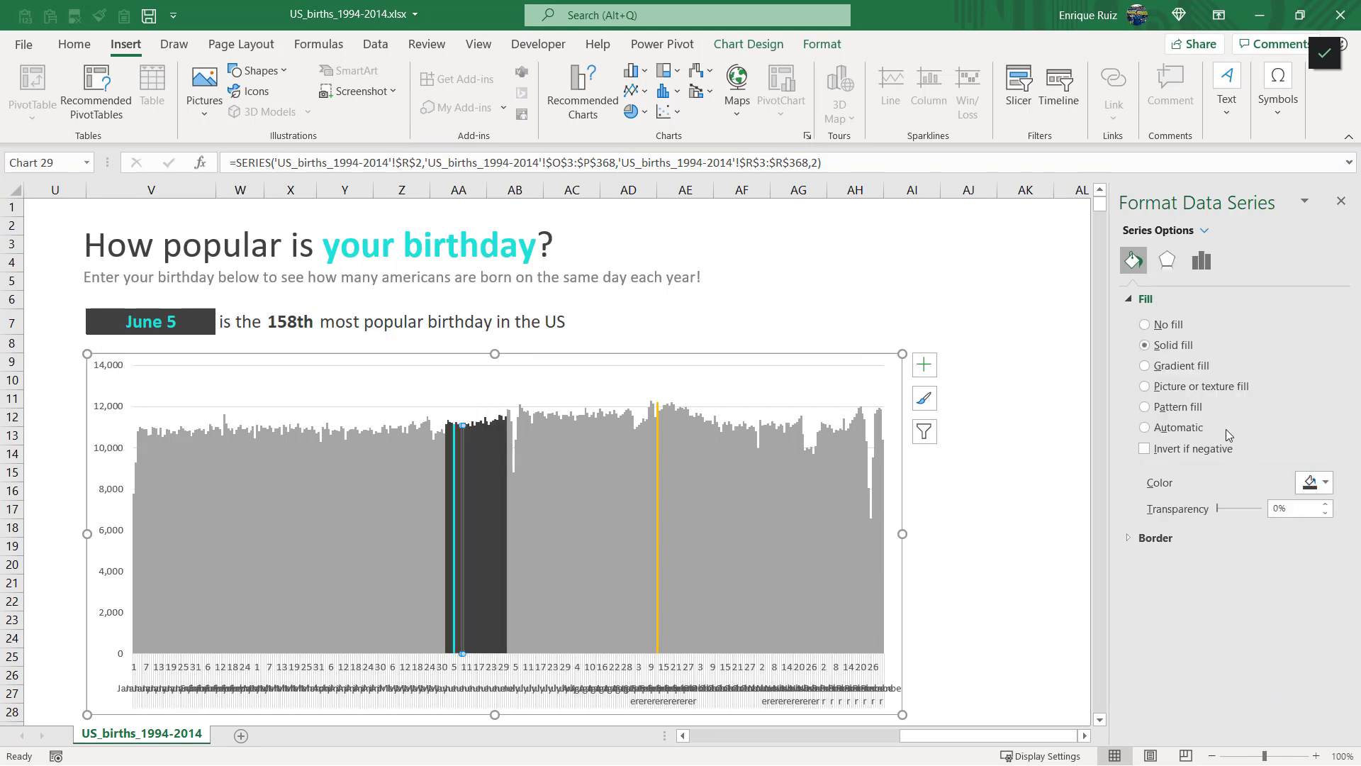
- Try the recent dark gray colour as the fill of the Births (other) columns
{"action": "left_click", "coordinate": [1203, 233]}
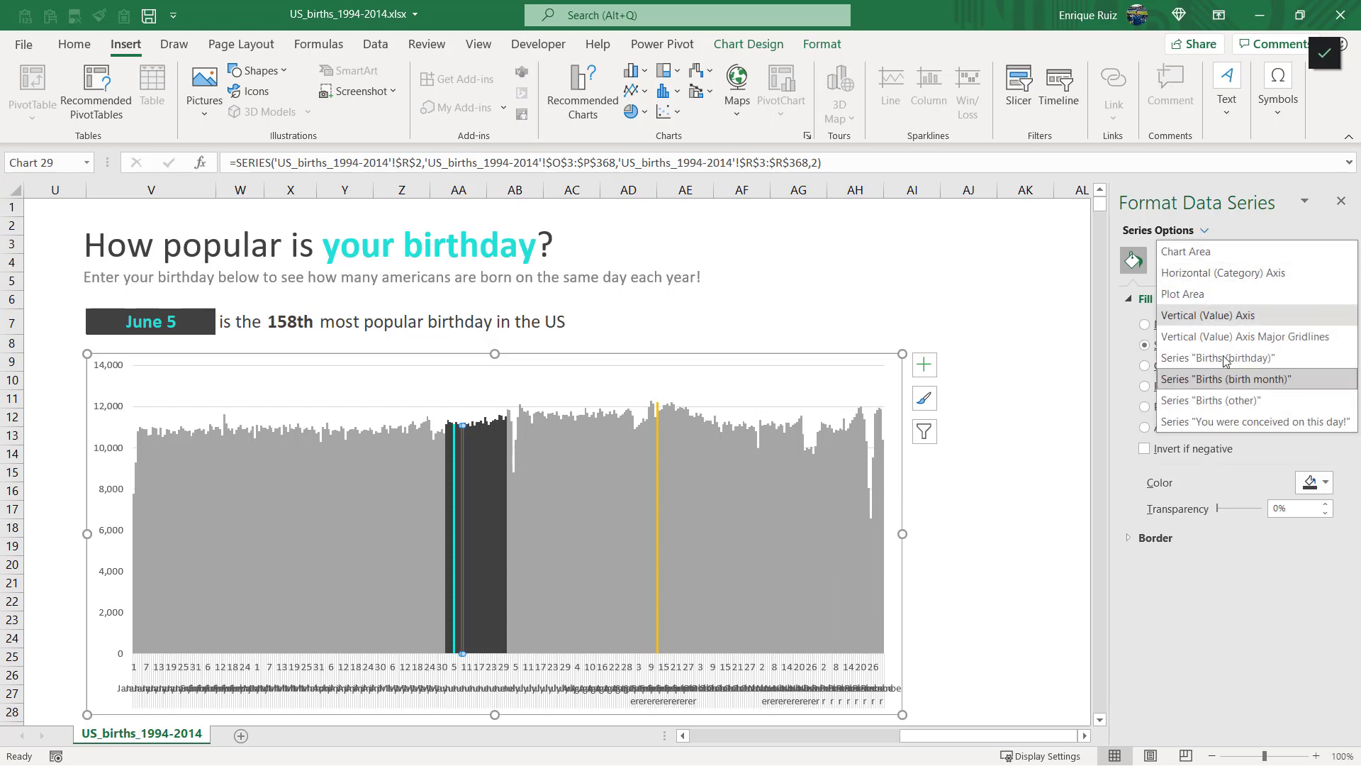
{"action": "left_click", "coordinate": [1226, 406]}
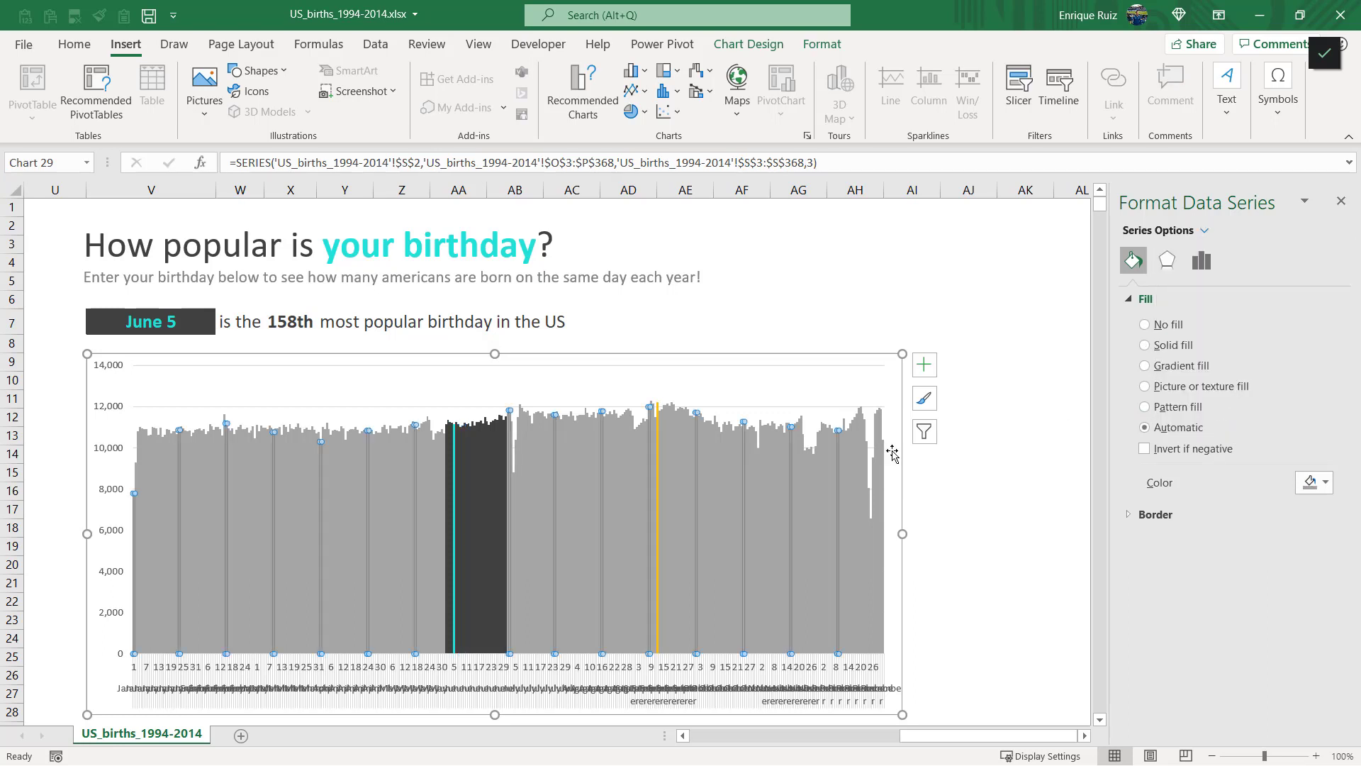
{"action": "left_click", "coordinate": [1324, 483]}
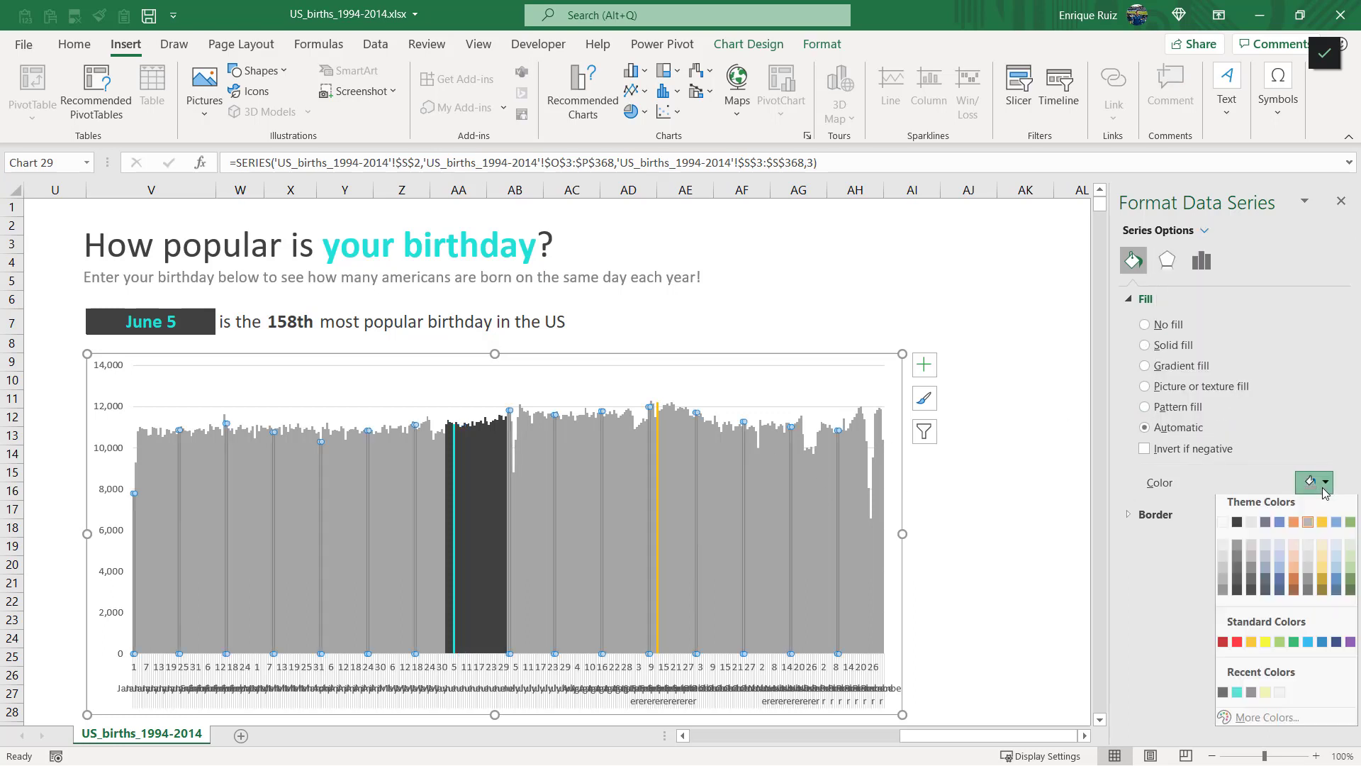
{"action": "left_click", "coordinate": [1222, 700]}
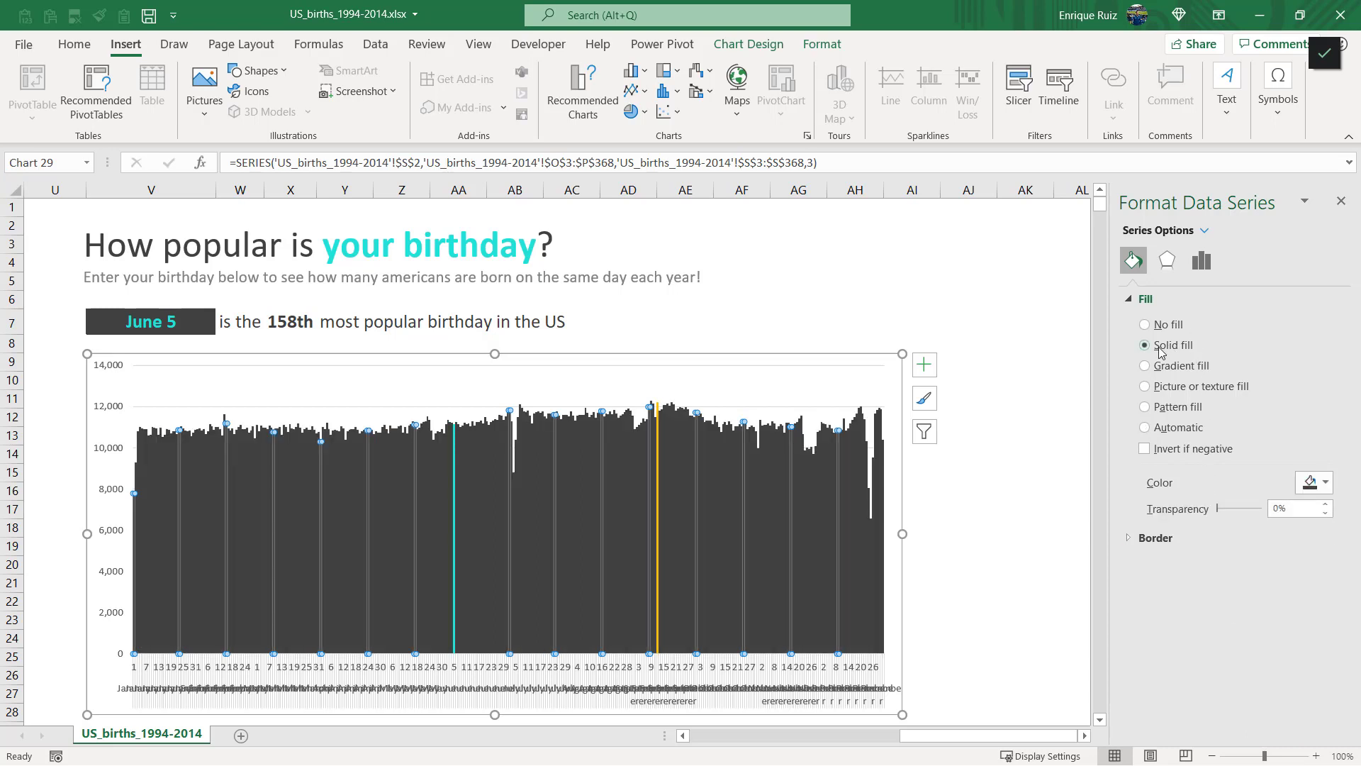
- Fill the "You were conceived on this day!" column with the recent pale yellow colour
{"action": "left_click", "coordinate": [1205, 232]}
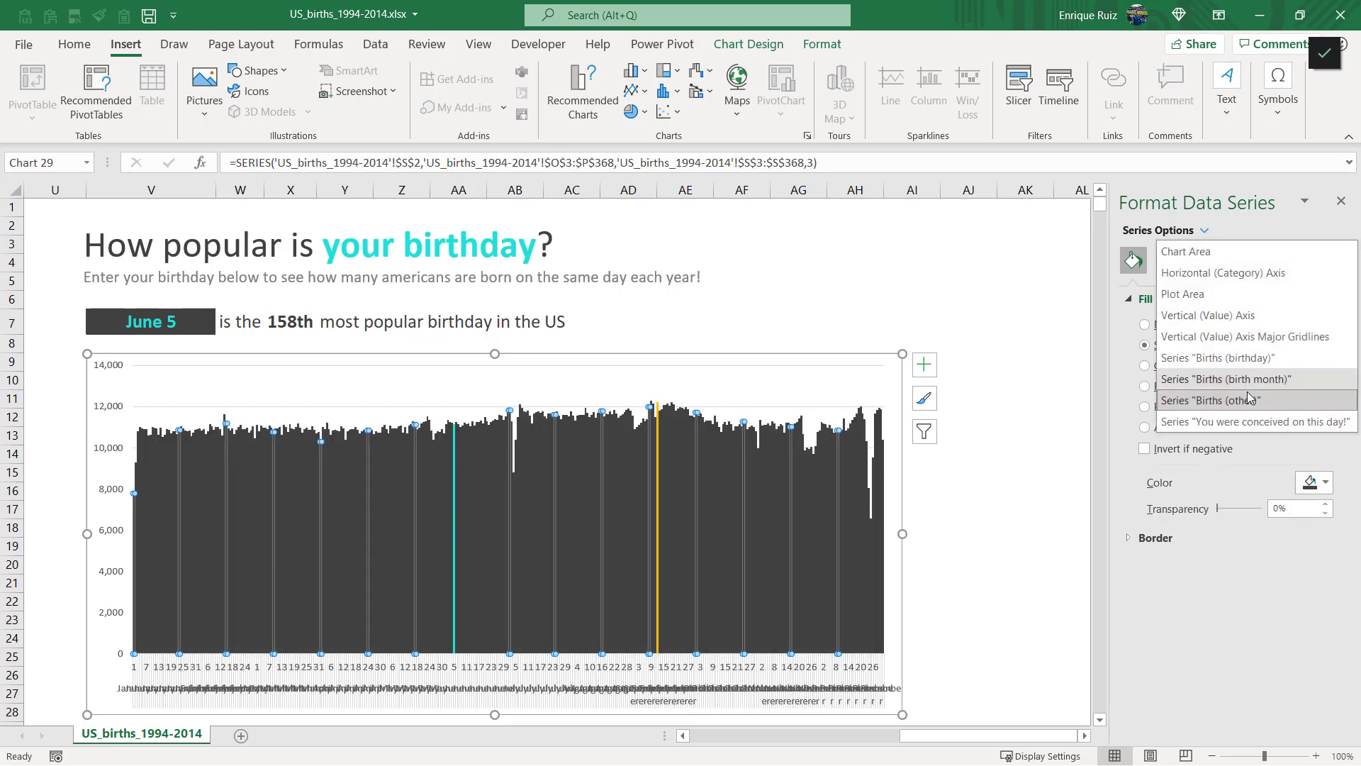
{"action": "left_click", "coordinate": [1249, 421]}
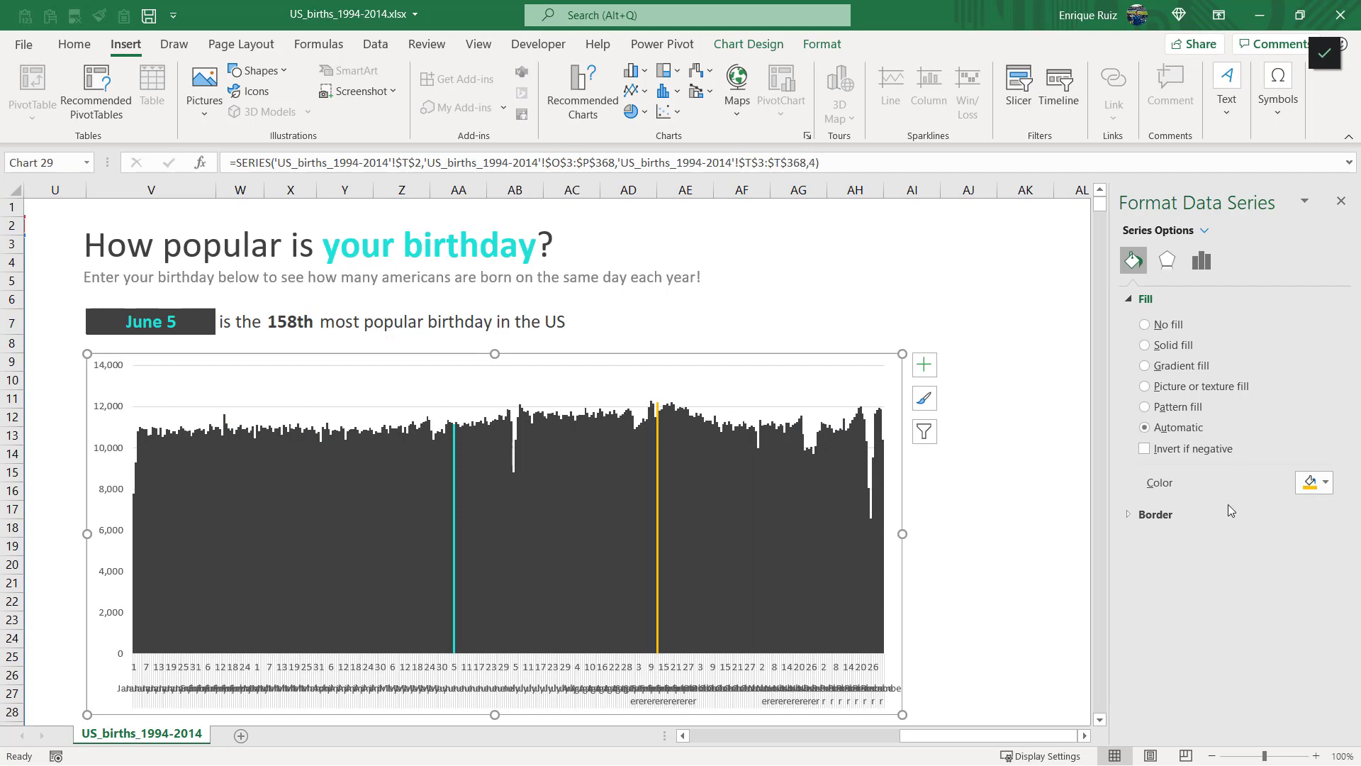
{"action": "left_click", "coordinate": [1316, 481]}
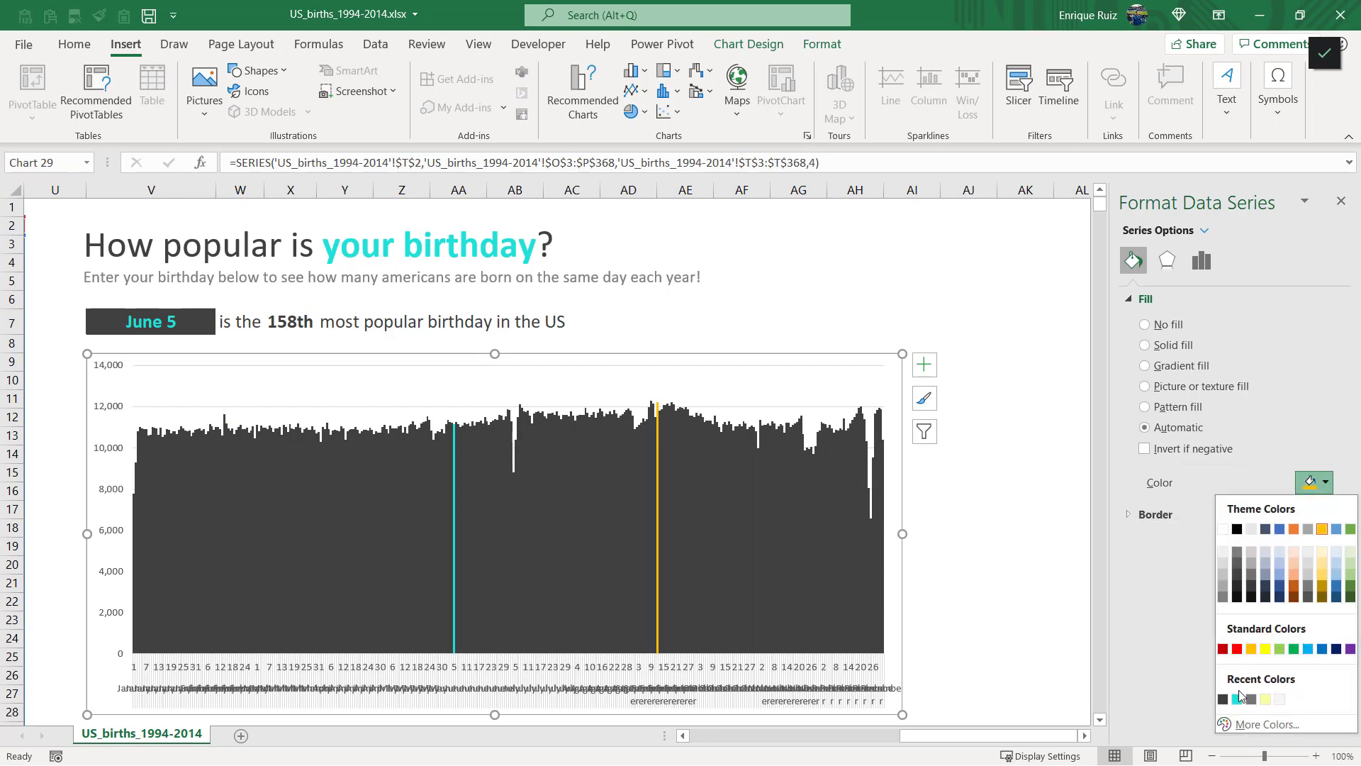
{"action": "left_click", "coordinate": [1265, 699]}
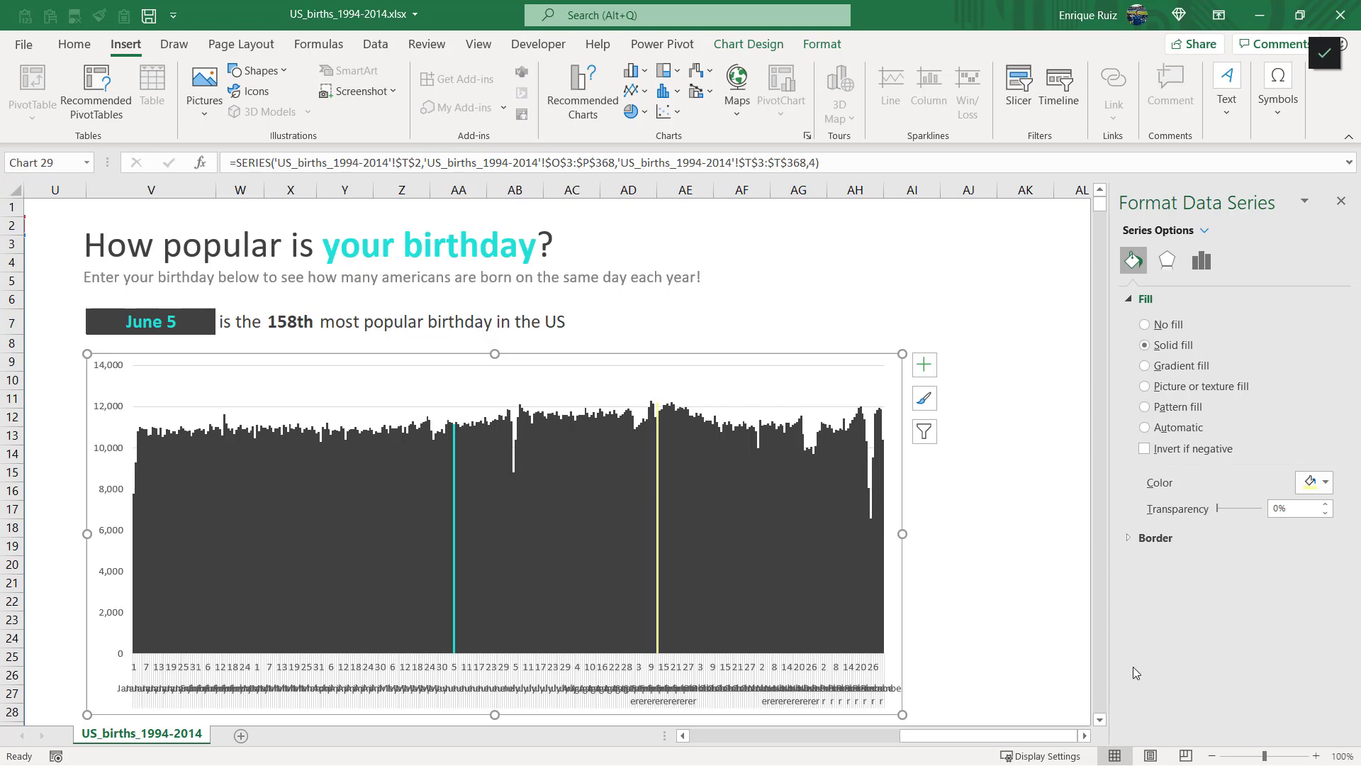
- Recolour the chart's Births (other) columns with the recent medium gray
{"action": "left_click", "coordinate": [1204, 230]}
{"action": "left_click", "coordinate": [1205, 400]}
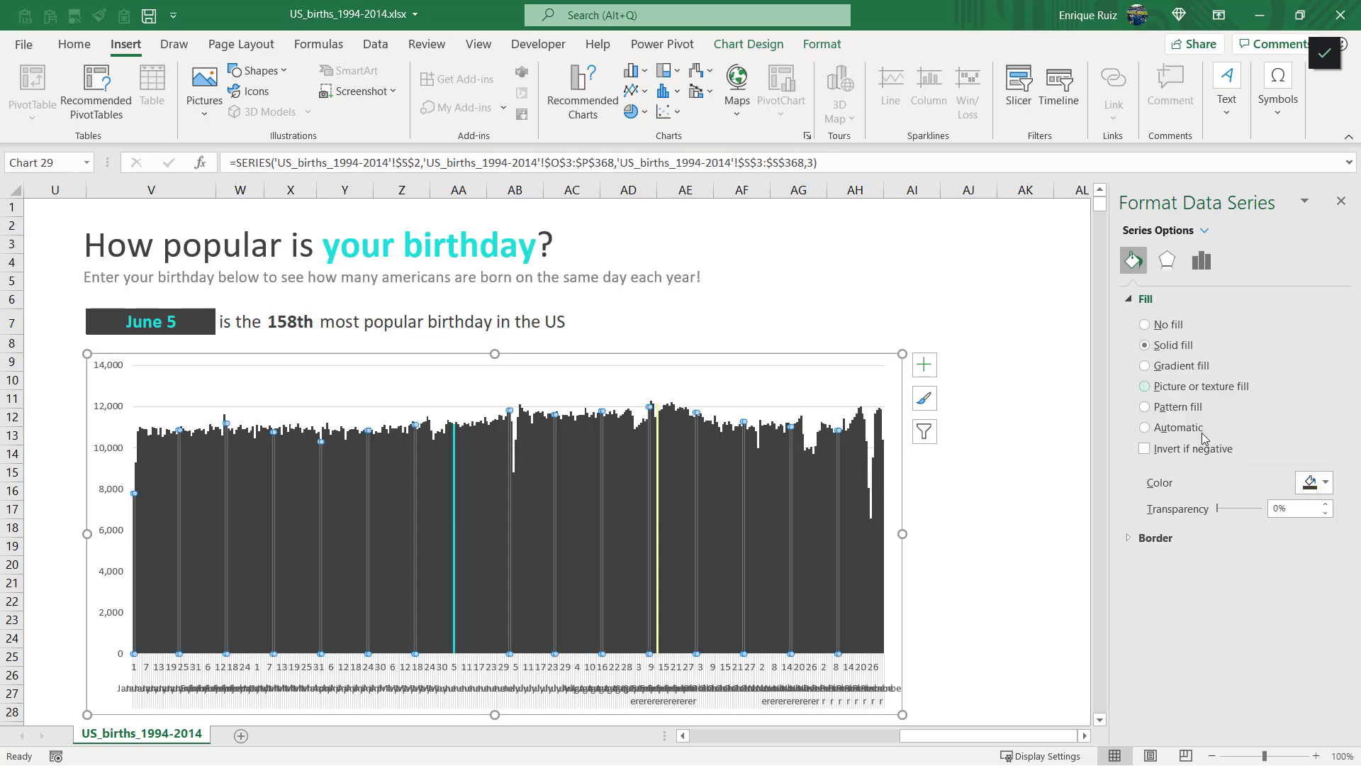
{"action": "left_click", "coordinate": [1315, 482]}
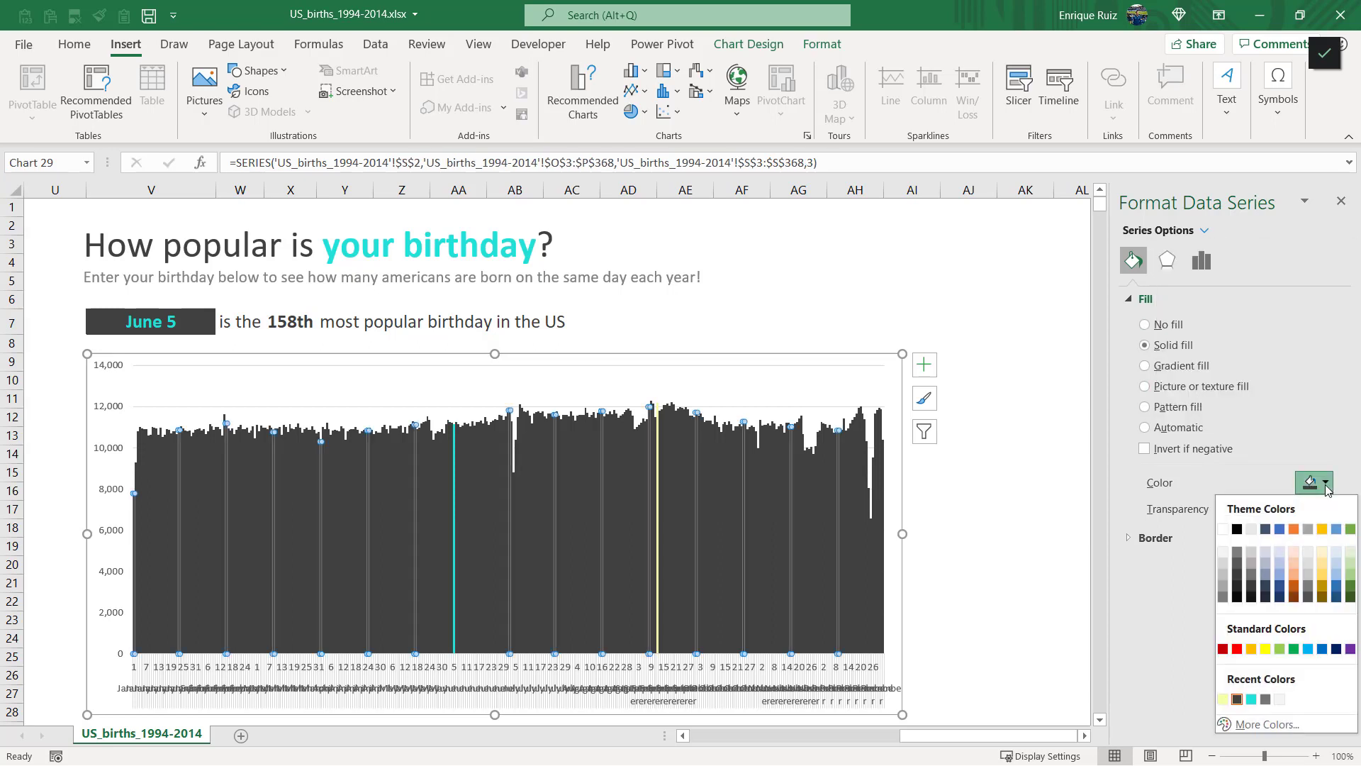
{"action": "left_click", "coordinate": [1266, 699]}
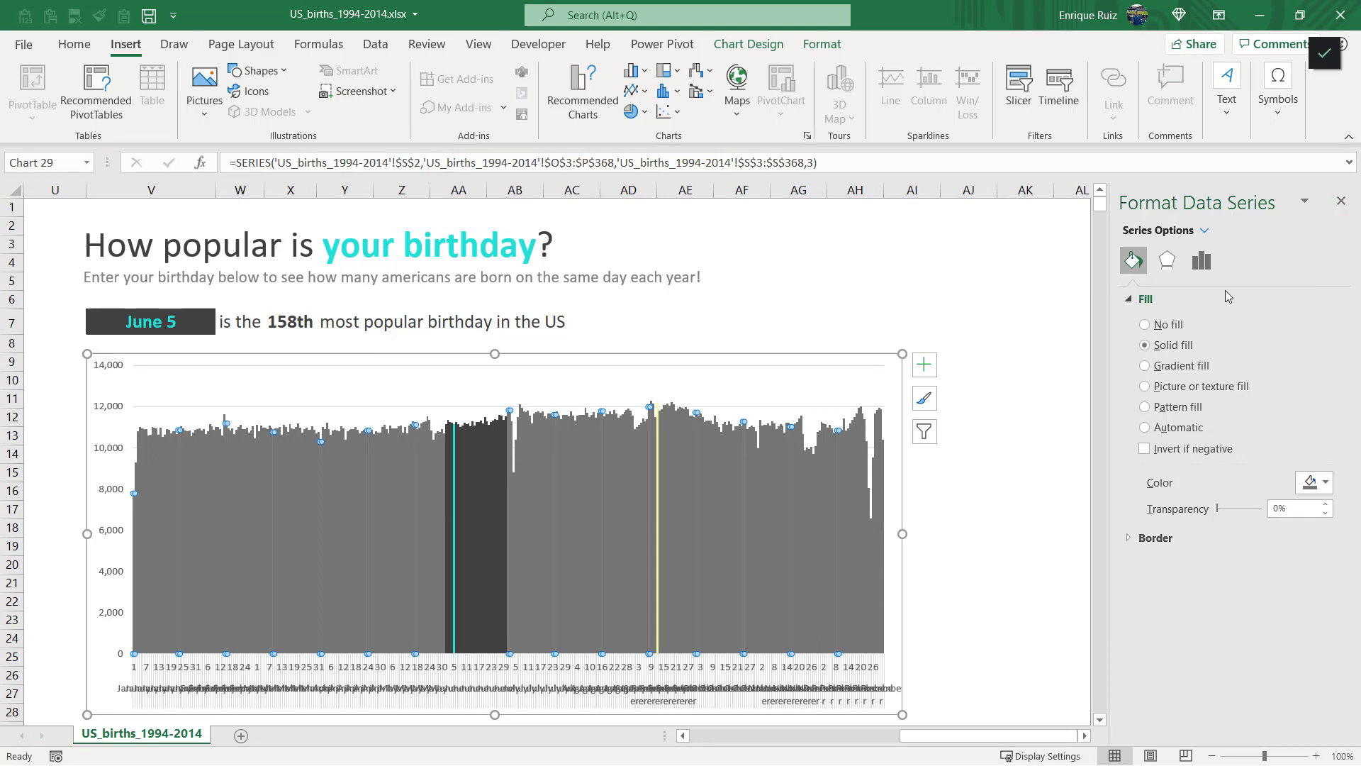
- Set the chart's vertical axis bounds to a minimum of 6000 and a maximum of 12500
{"action": "left_click", "coordinate": [112, 412]}
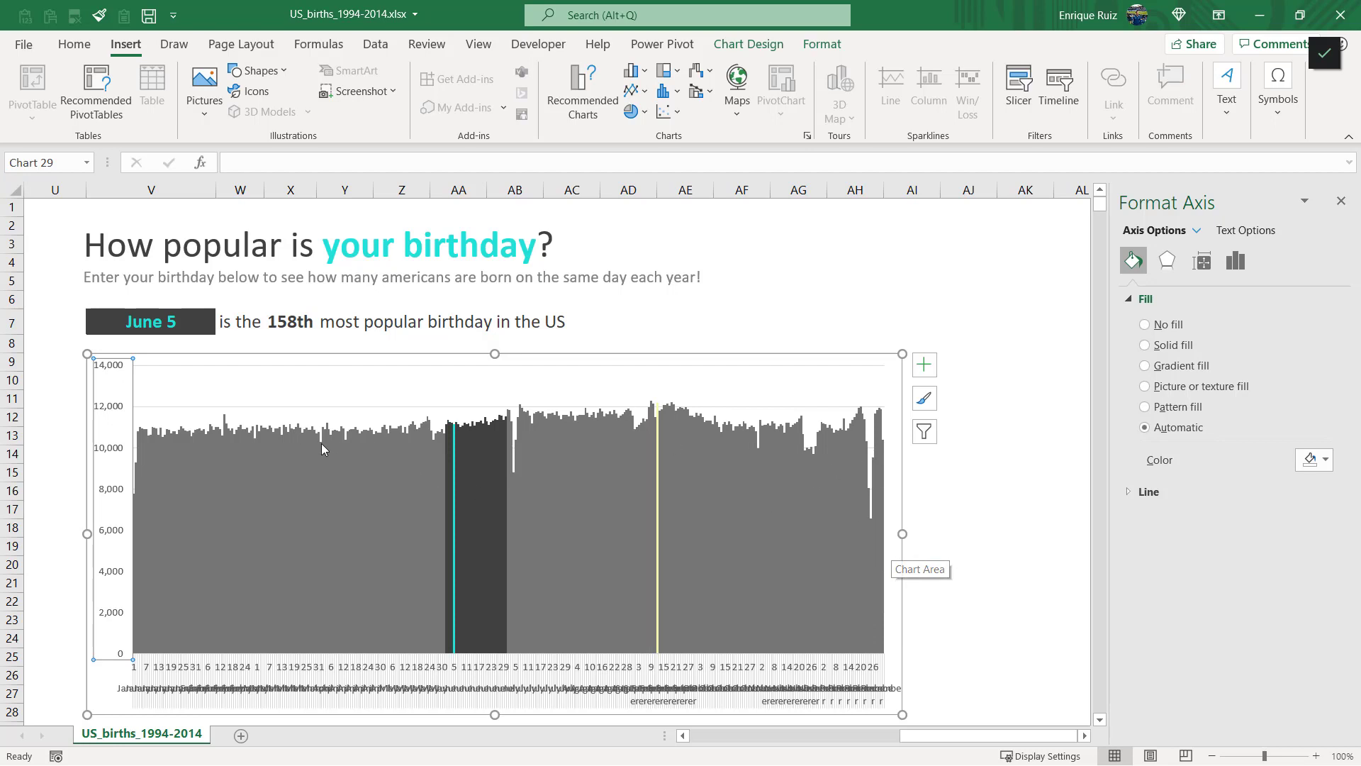
{"action": "mouse_move", "coordinate": [619, 533]}
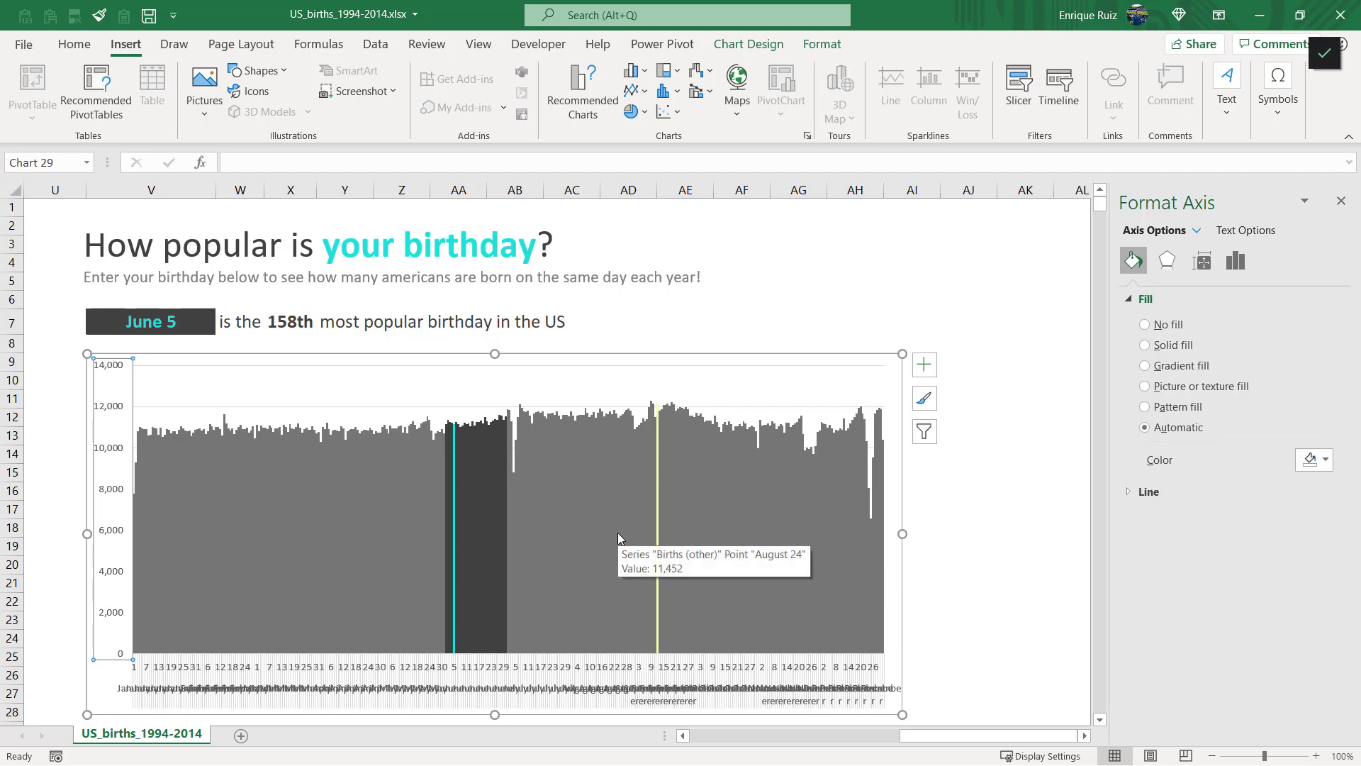
{"action": "right_click", "coordinate": [111, 490]}
{"action": "left_click", "coordinate": [209, 712]}
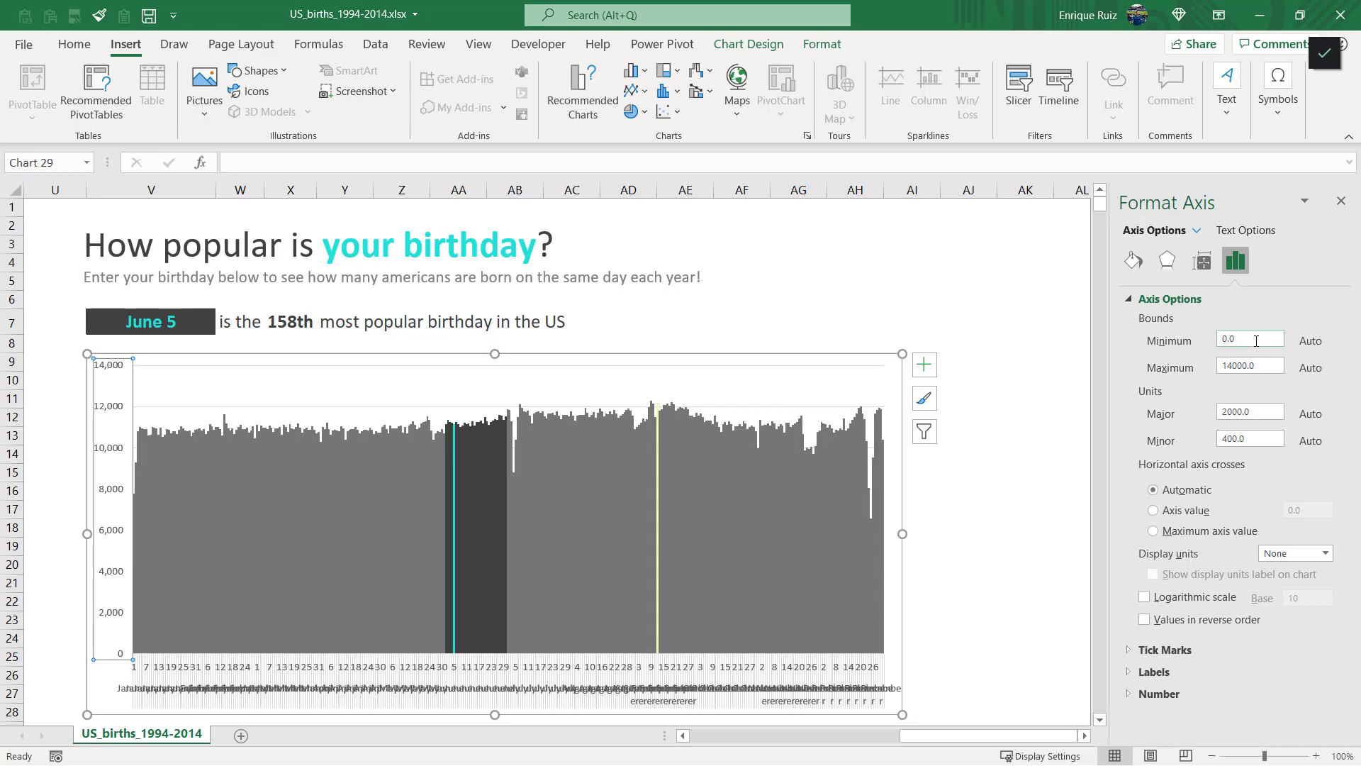
{"action": "left_click_drag", "start_coordinate": [1256, 341], "coordinate": [1206, 342]}
{"action": "type", "text": "6000"}
{"action": "key", "text": "Return"}
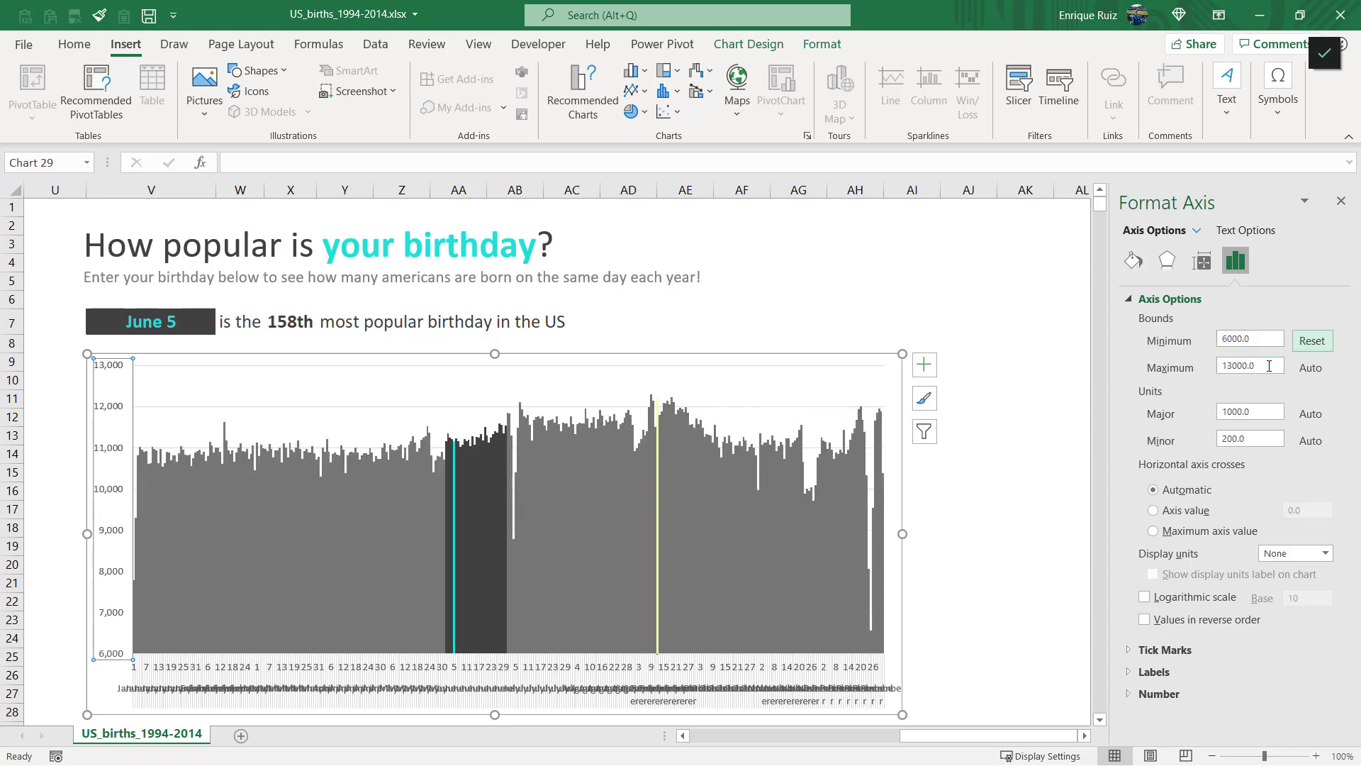
{"action": "left_click_drag", "start_coordinate": [1269, 366], "coordinate": [1193, 369]}
{"action": "type", "text": "12500"}
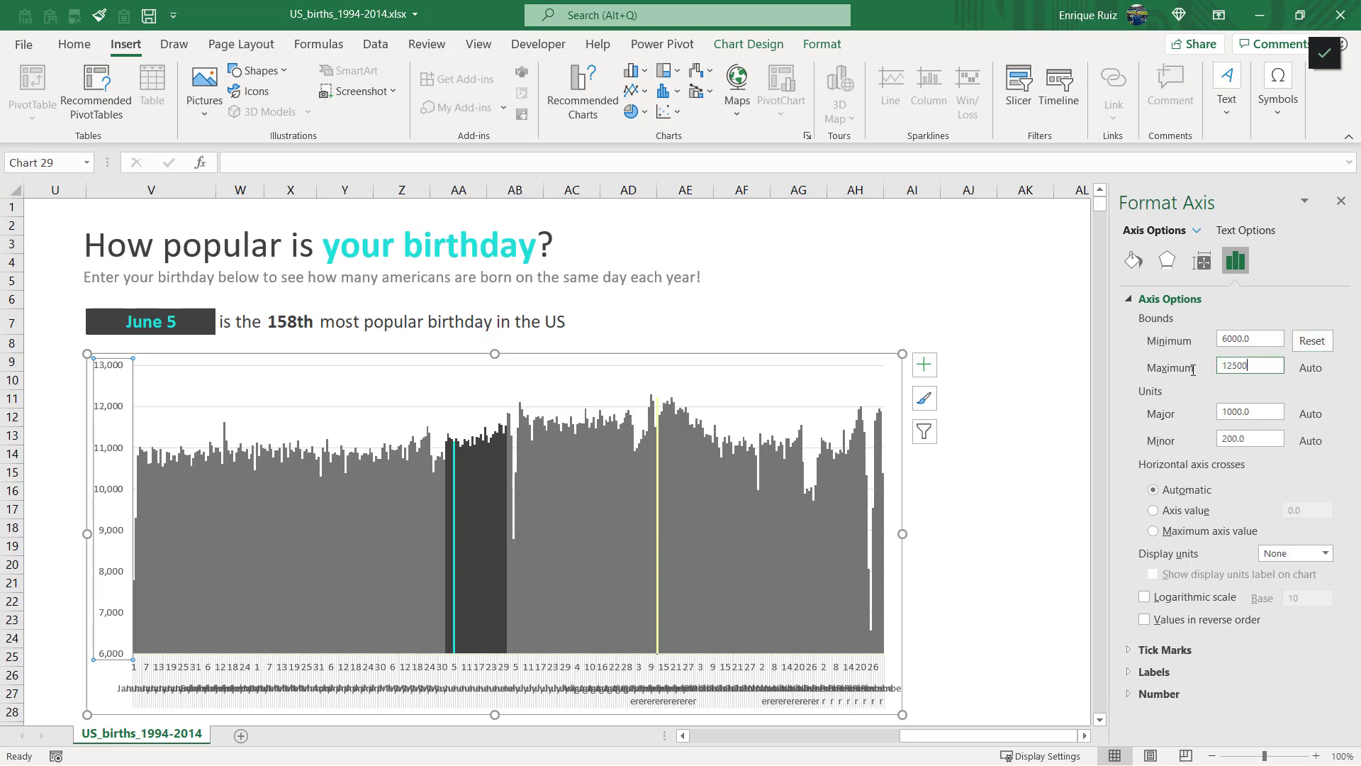
{"action": "key", "text": "Return"}
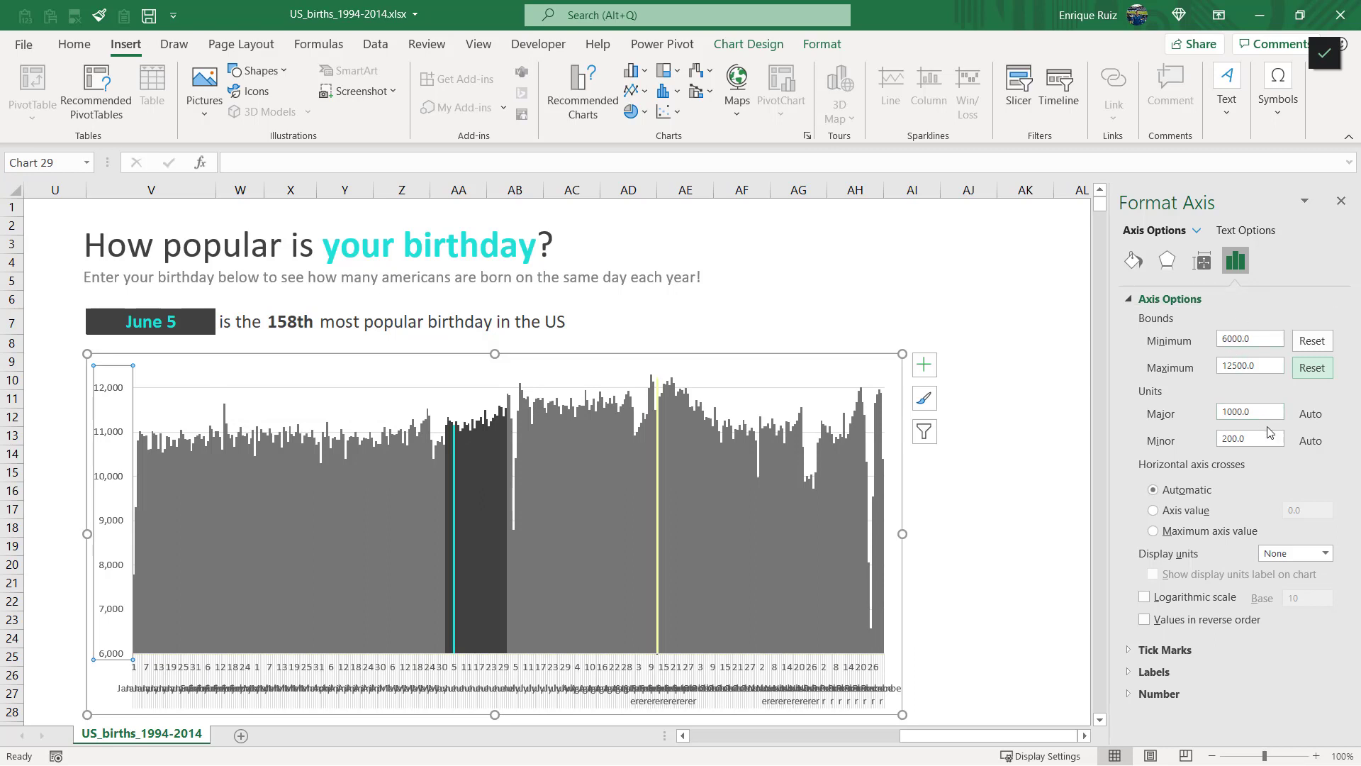
- Set the vertical axis major unit to 6500
{"action": "key", "text": "Tab"}
{"action": "type", "text": "6500"}
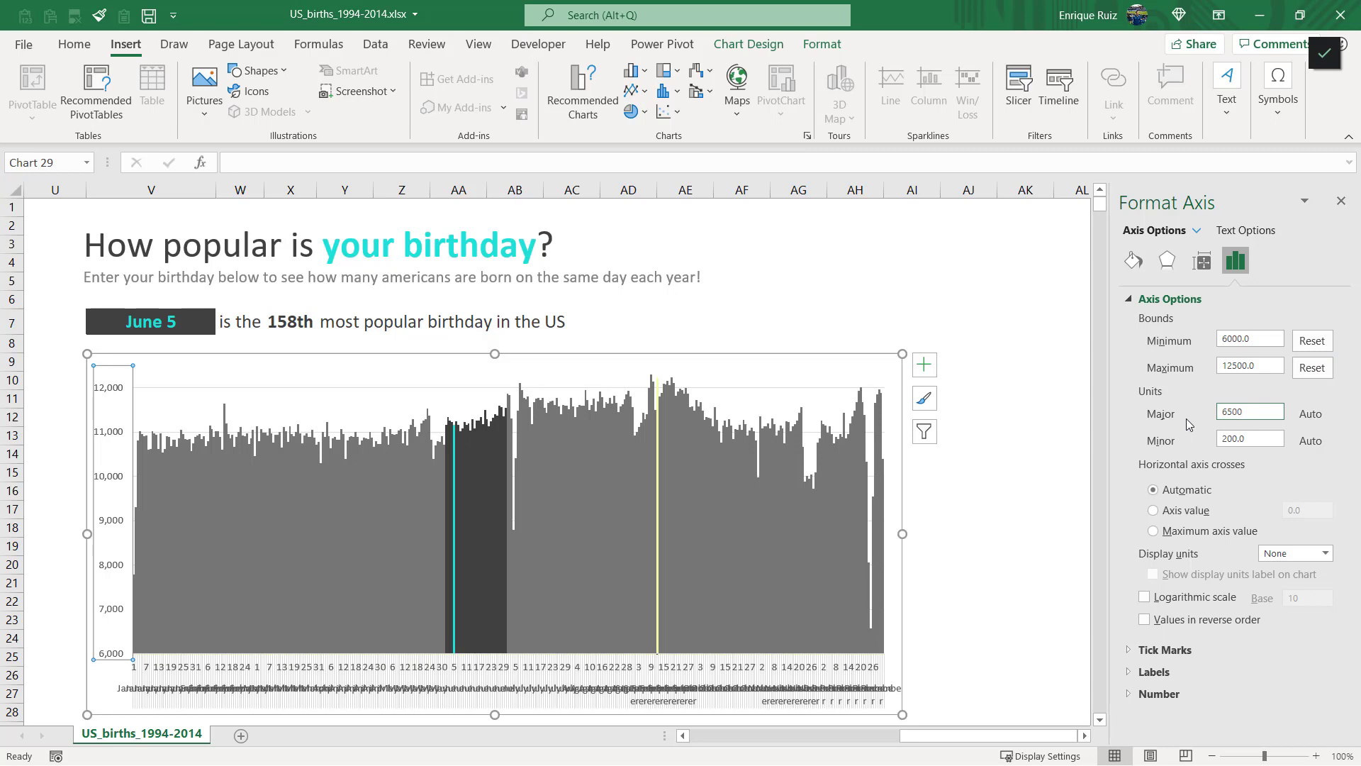
{"action": "key", "text": "Tab"}
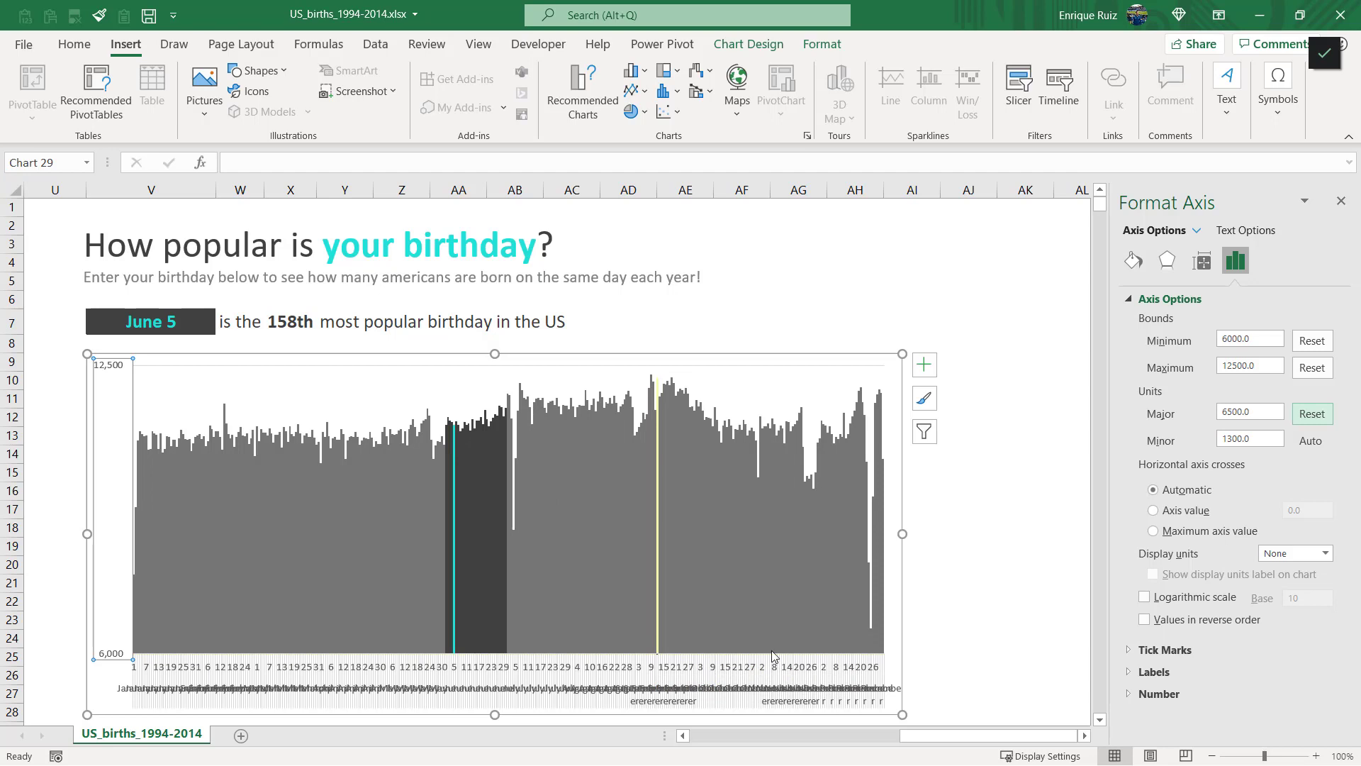
- Change the conception formula in T3 to return 6100 instead of I3 when month and day match: =IF(AND(G3=$M$7,H3=$M$8),6100,0)
{"action": "mouse_move", "coordinate": [774, 656]}
{"action": "mouse_move", "coordinate": [869, 645]}
{"action": "mouse_move", "coordinate": [656, 565]}
{"action": "left_click_drag", "start_coordinate": [986, 736], "coordinate": [891, 744]}
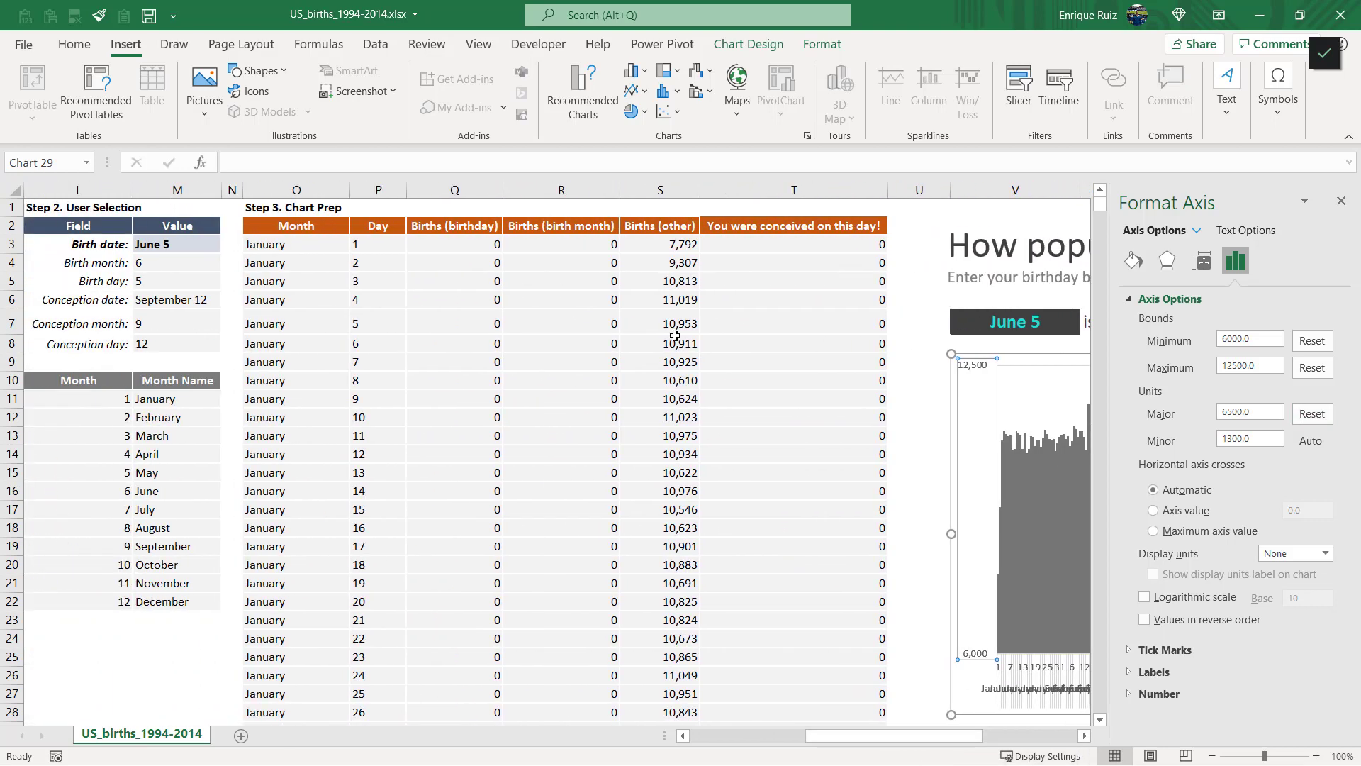
{"action": "left_click", "coordinate": [737, 249]}
{"action": "left_click", "coordinate": [394, 162]}
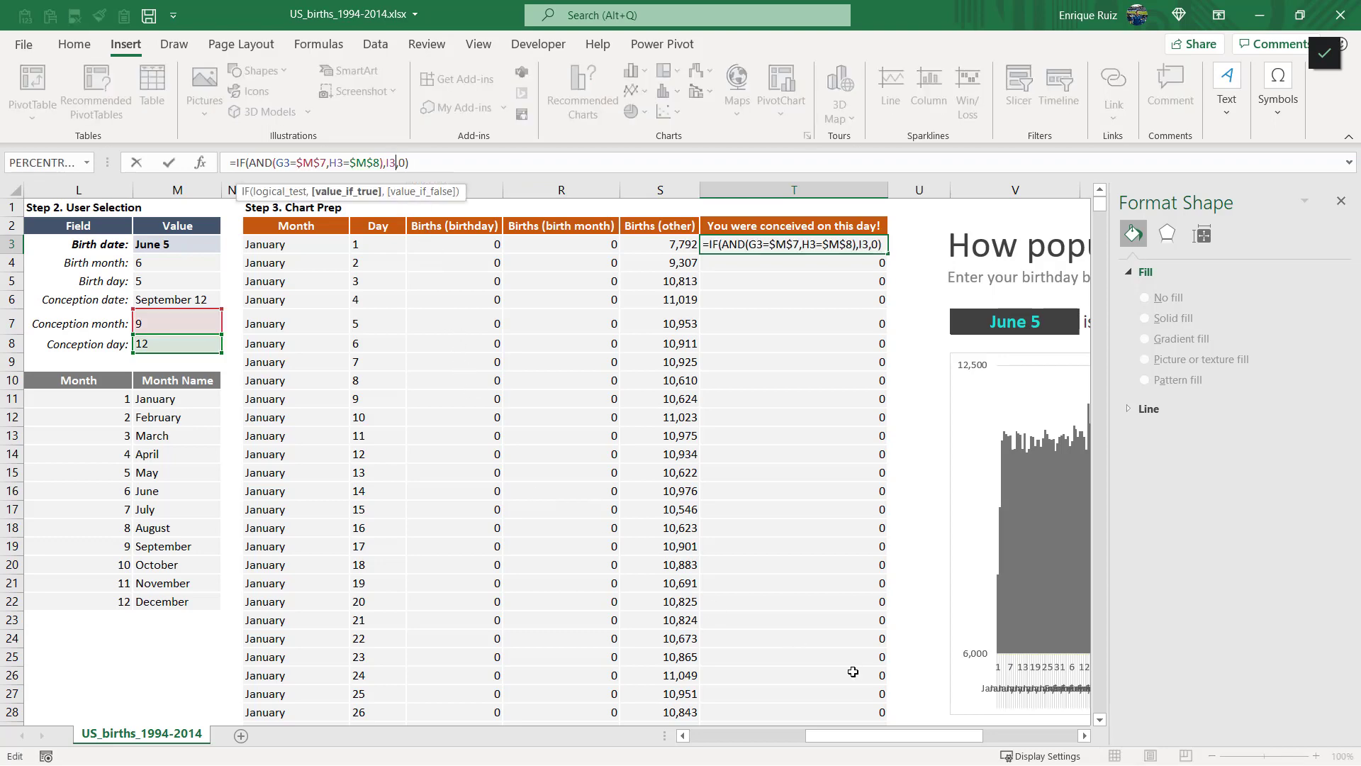
{"action": "left_click_drag", "start_coordinate": [864, 741], "coordinate": [743, 735]}
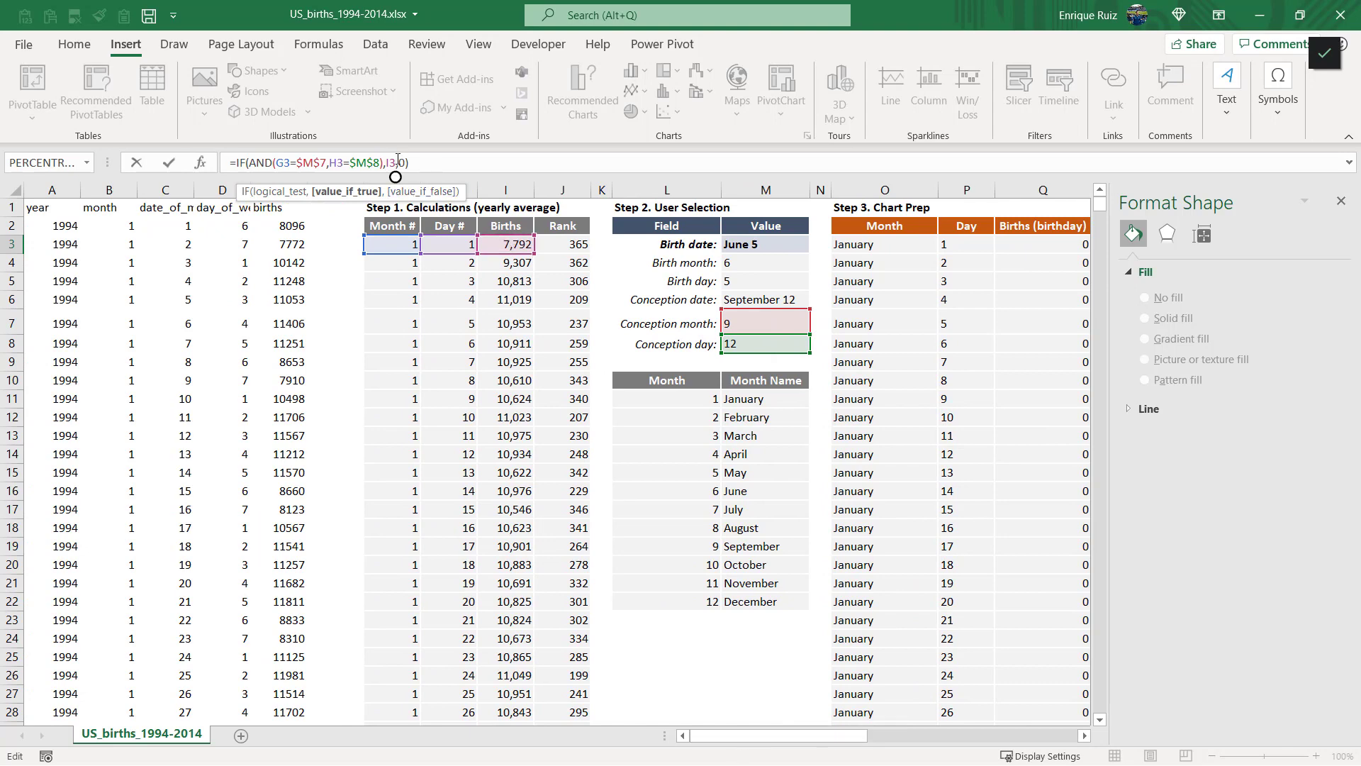
{"action": "key", "text": "BackSpace"}
{"action": "key", "text": "BackSpace"}
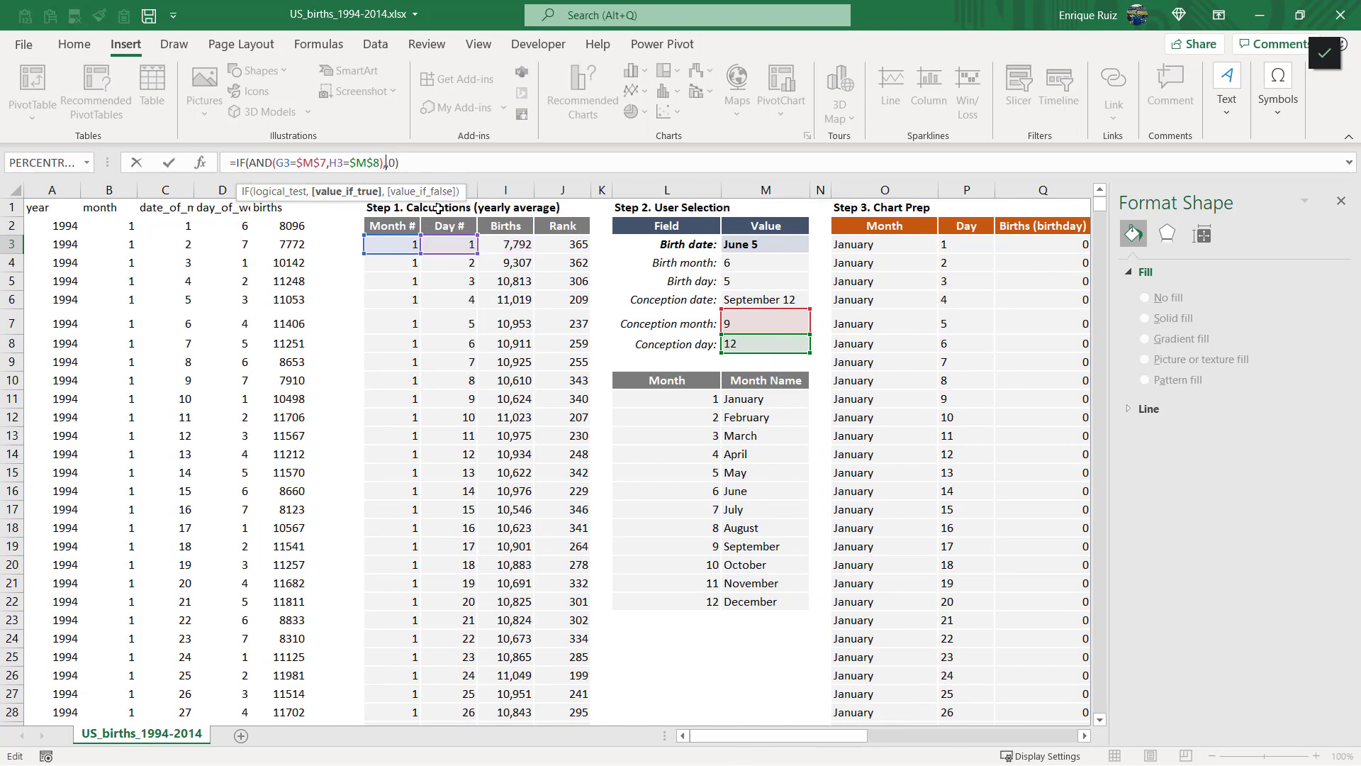
{"action": "type", "text": "6100,"}
{"action": "key", "text": "ctrl+Return"}
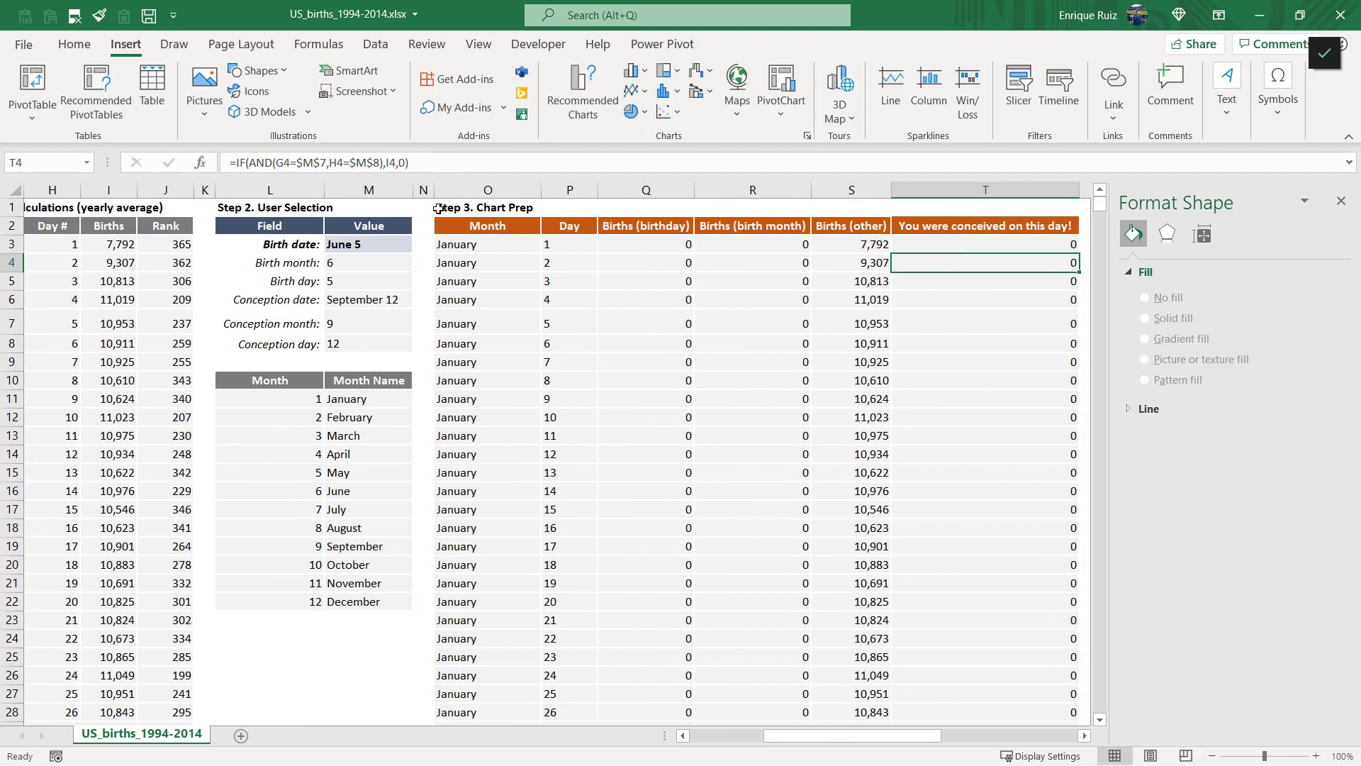
- Fill the T3 formula down the "You were conceived on this day!" column and check the conception marker on the chart
{"action": "double_click", "coordinate": [1060, 245]}
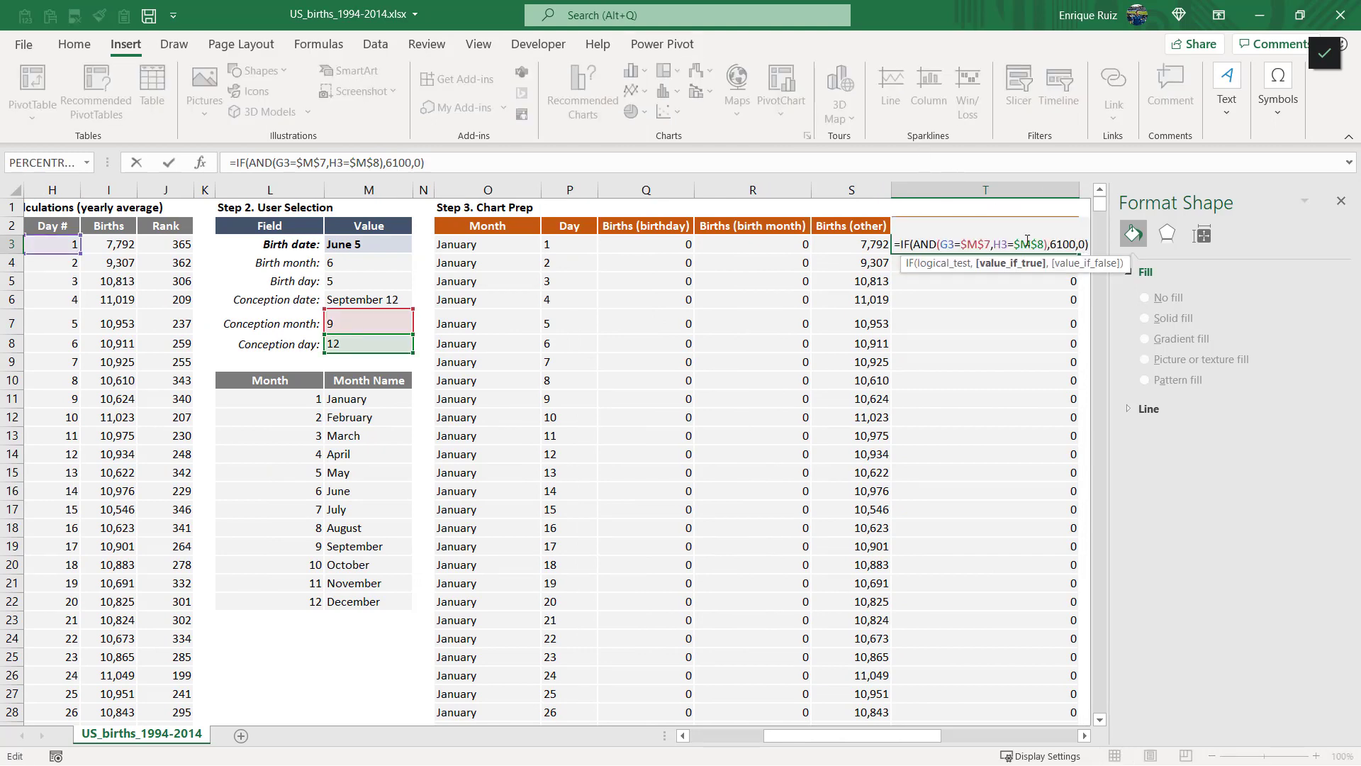
{"action": "key", "text": "Escape"}
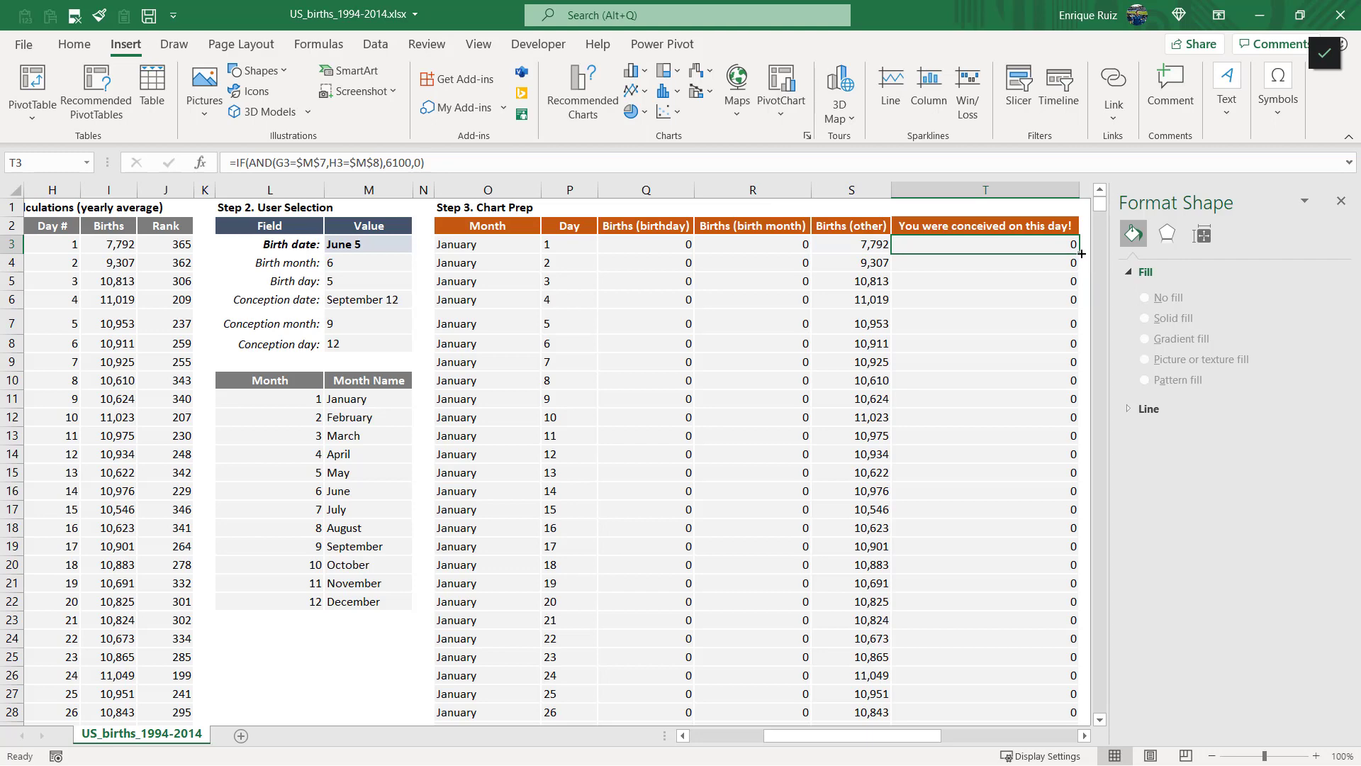
{"action": "double_click", "coordinate": [1081, 253]}
{"action": "left_click_drag", "start_coordinate": [914, 737], "coordinate": [1051, 738]}
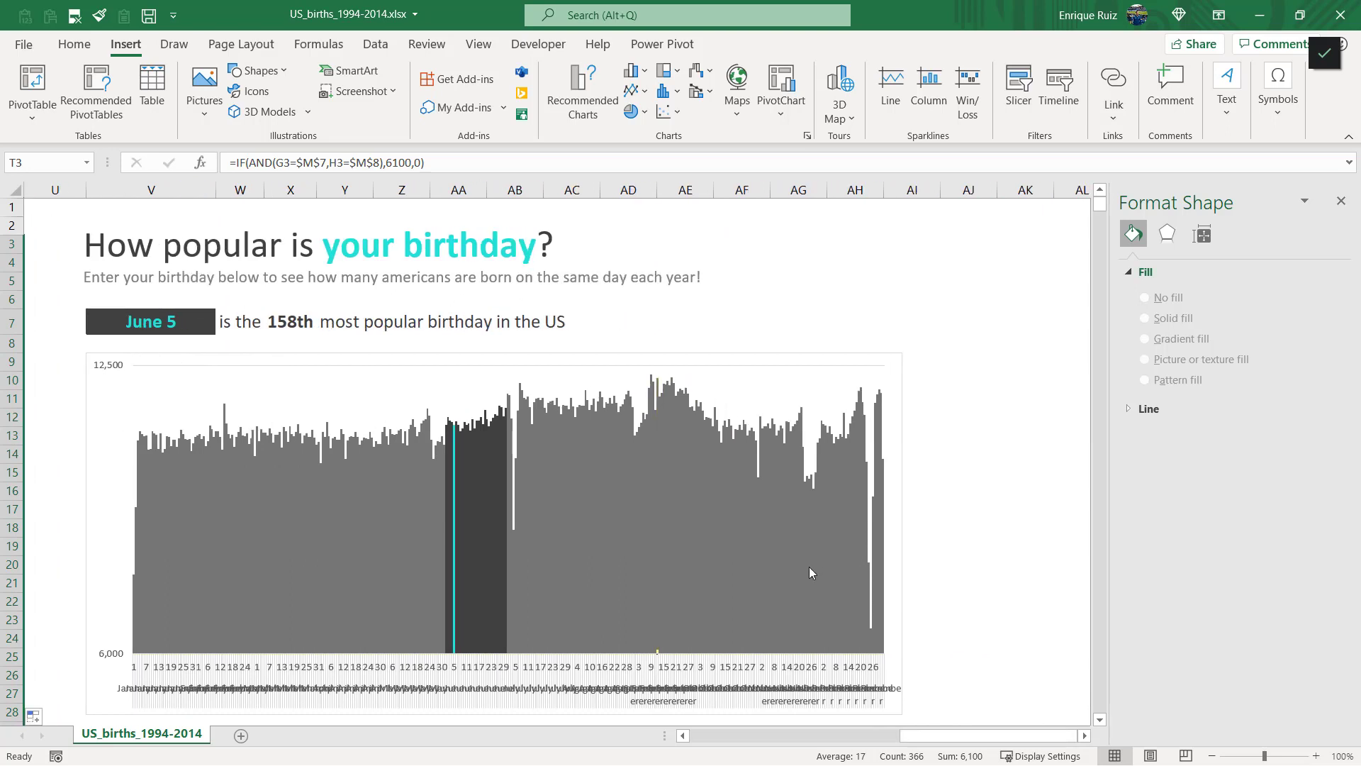
{"action": "mouse_move", "coordinate": [684, 586]}
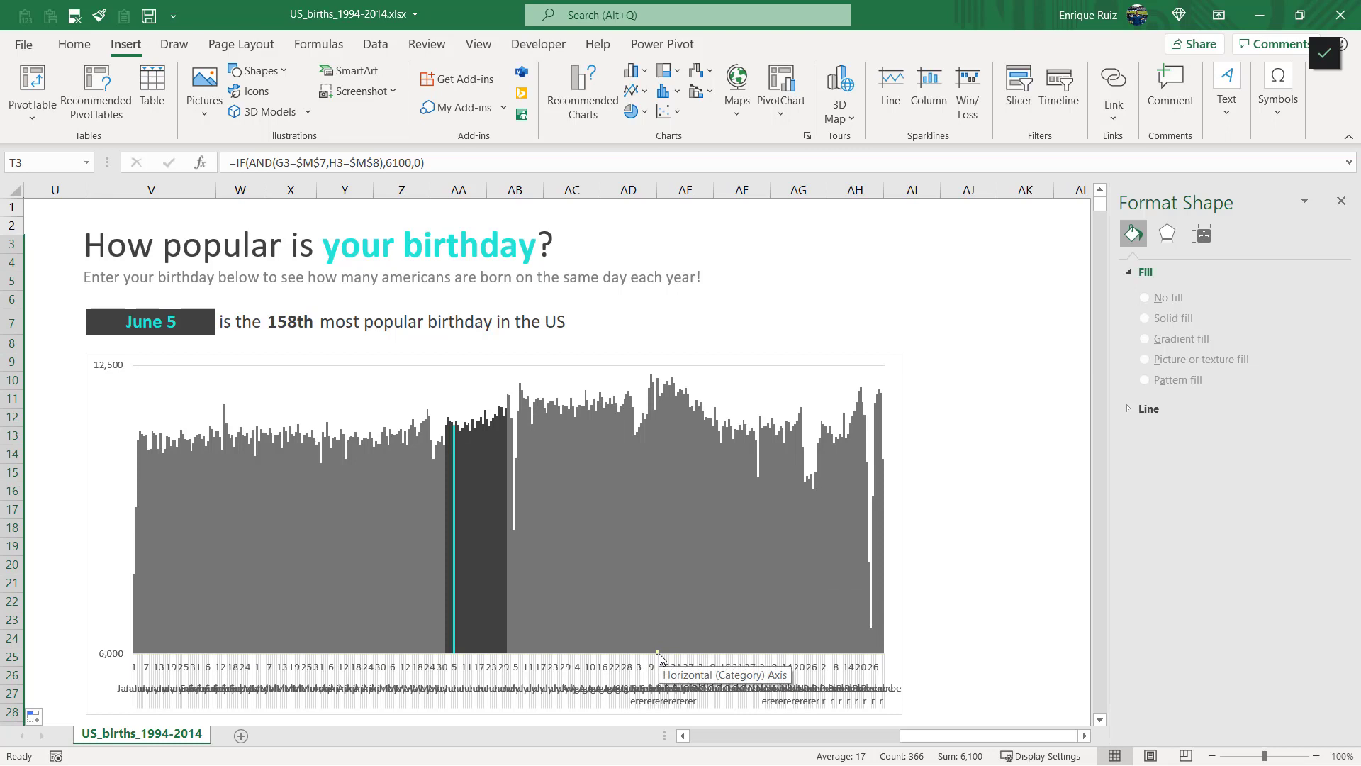
- Add centred data labels to all series of the birthday chart
{"action": "left_click", "coordinate": [899, 378]}
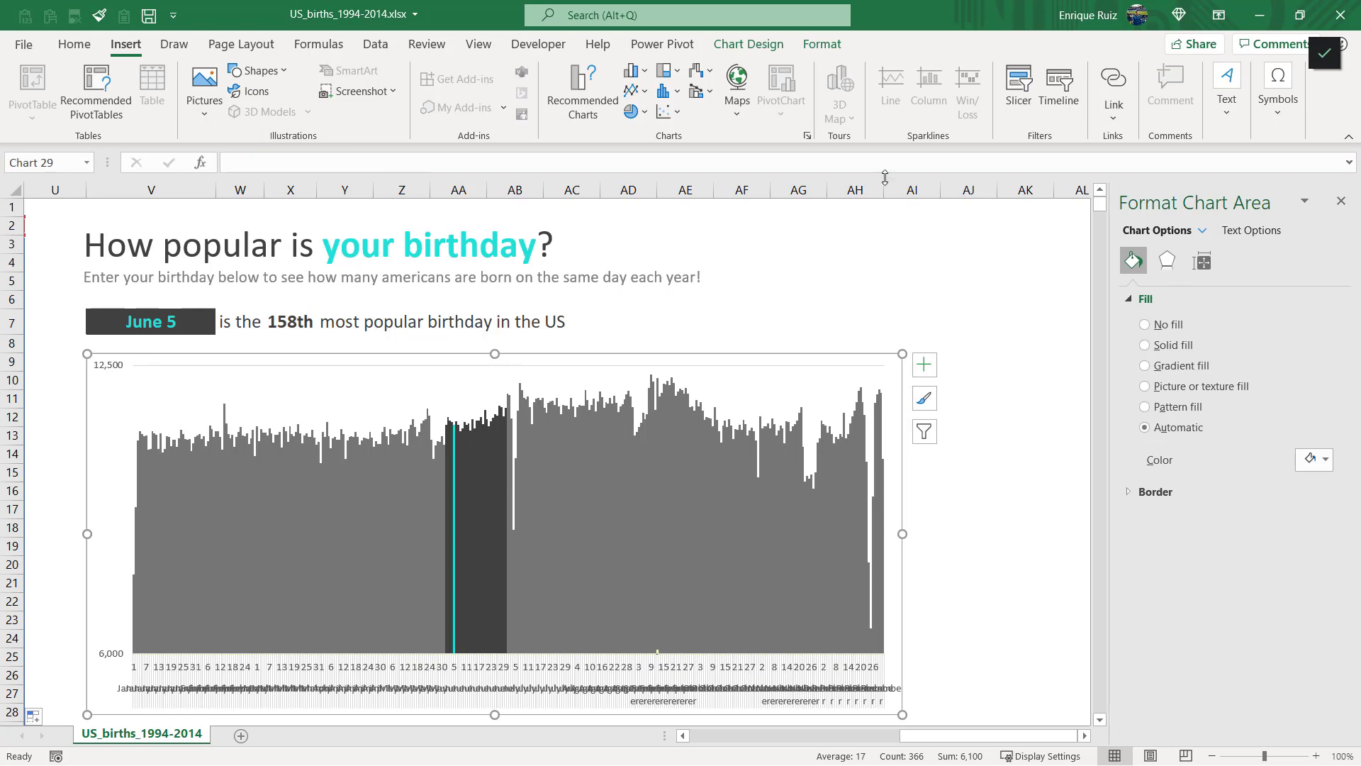
{"action": "left_click", "coordinate": [835, 48]}
{"action": "left_click", "coordinate": [779, 48]}
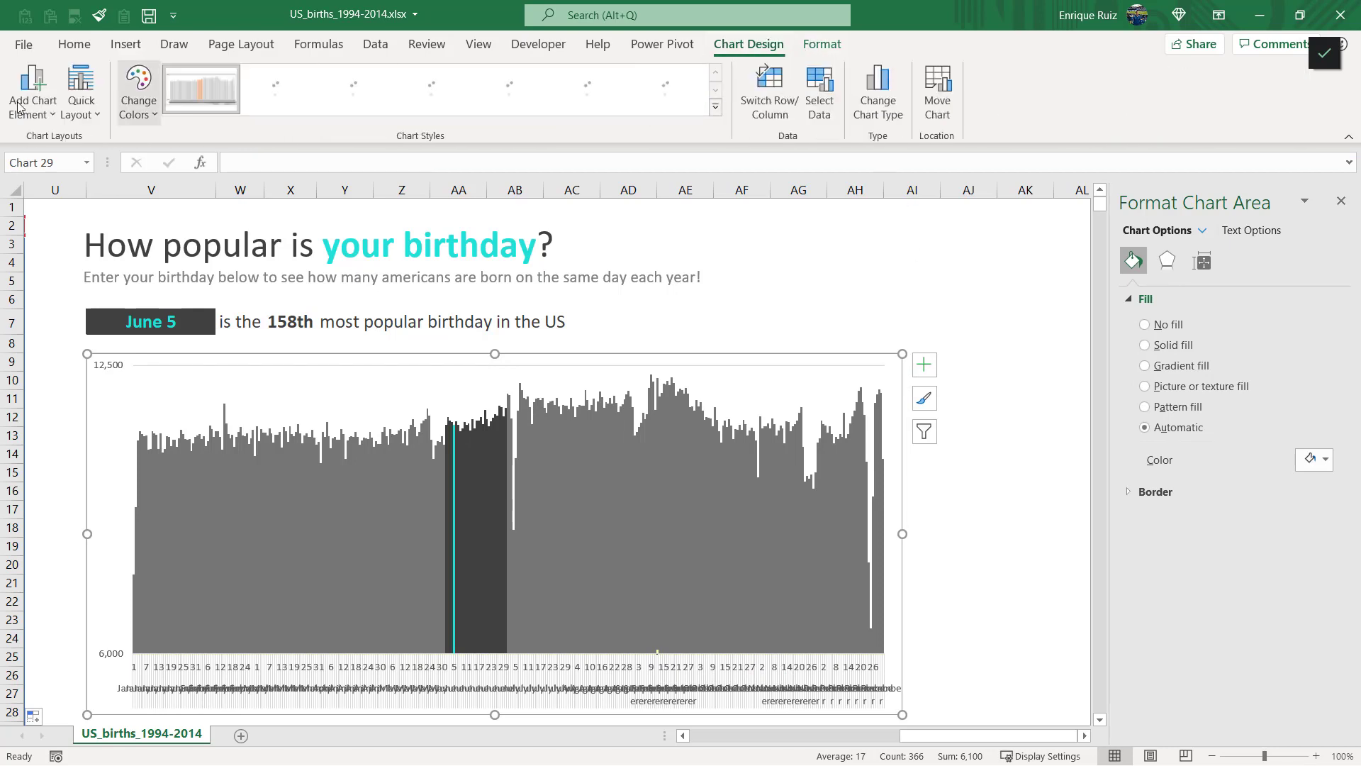
{"action": "left_click", "coordinate": [33, 99]}
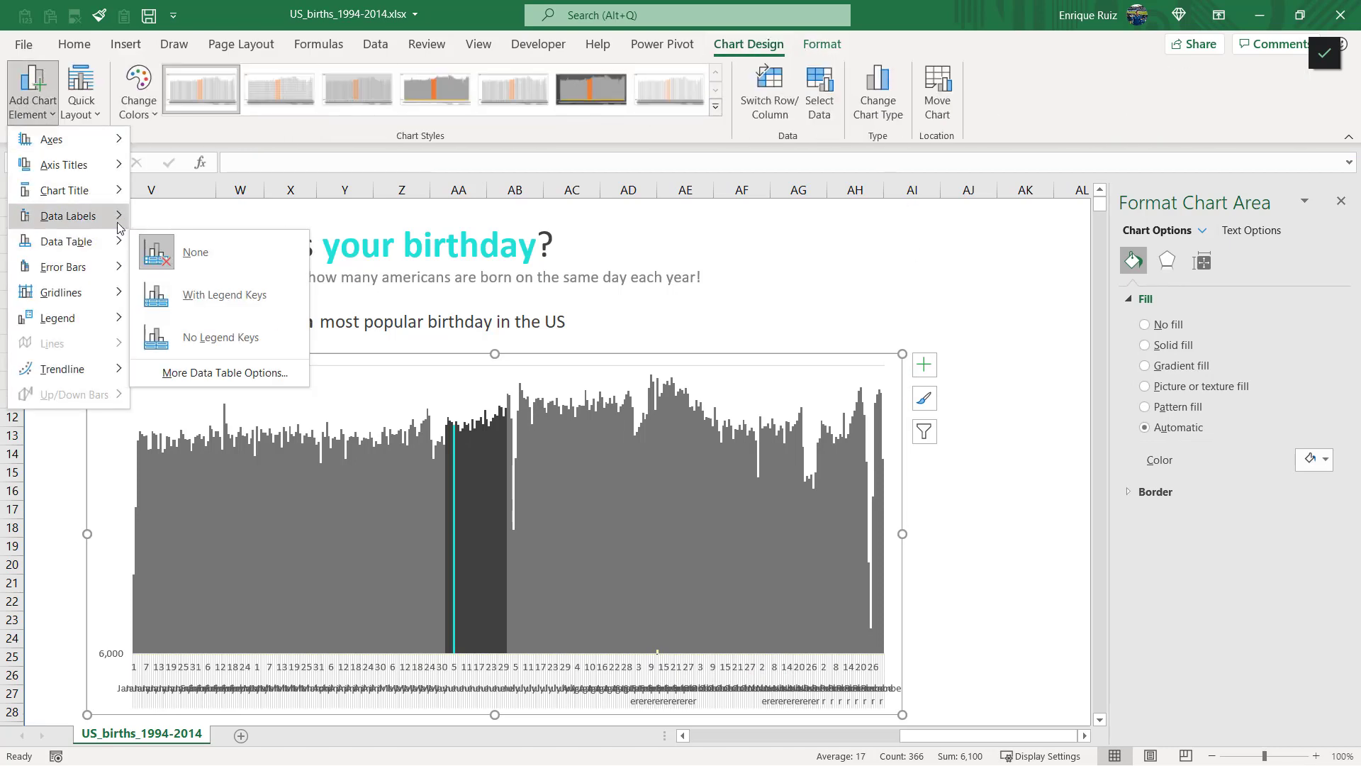
{"action": "mouse_move", "coordinate": [85, 215]}
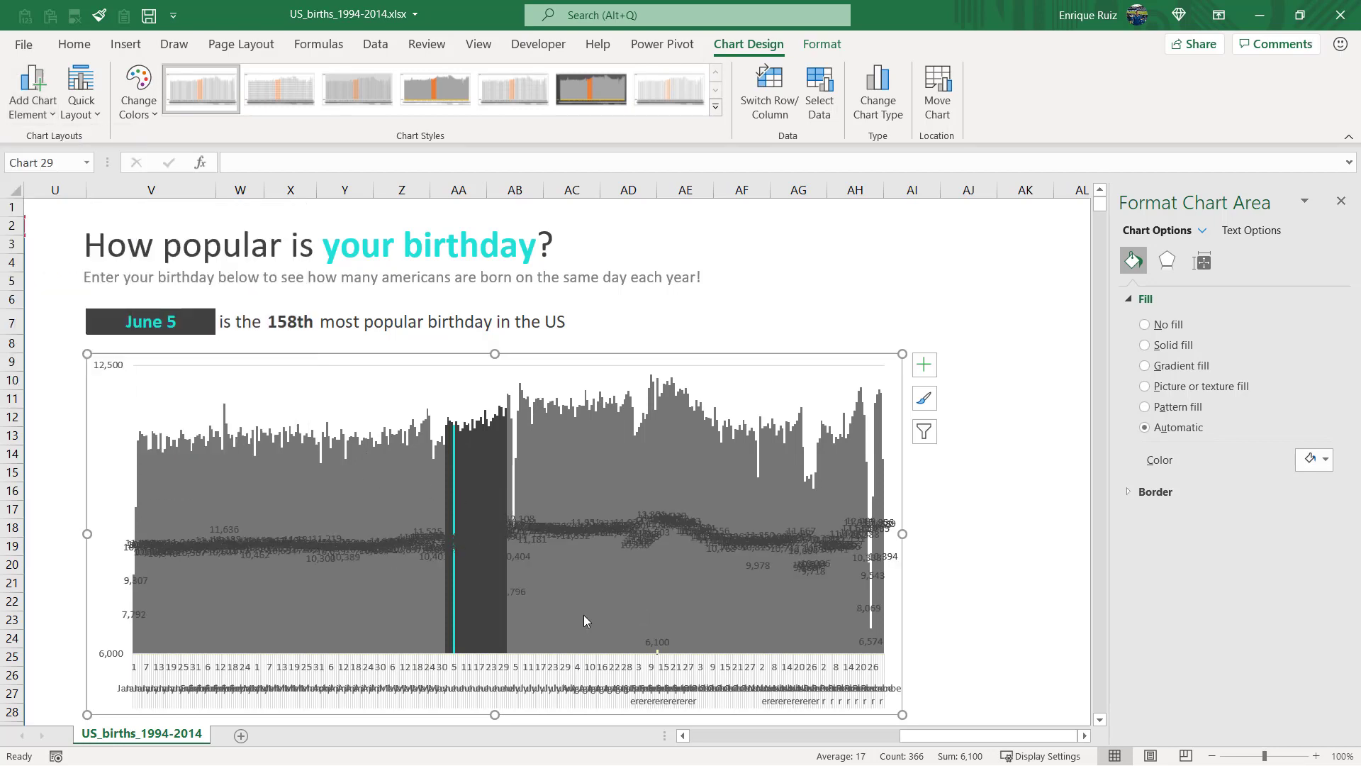
- Remove the data values from the labels of the Births (birth month) and Births (other) series
{"action": "left_click", "coordinate": [1200, 239]}
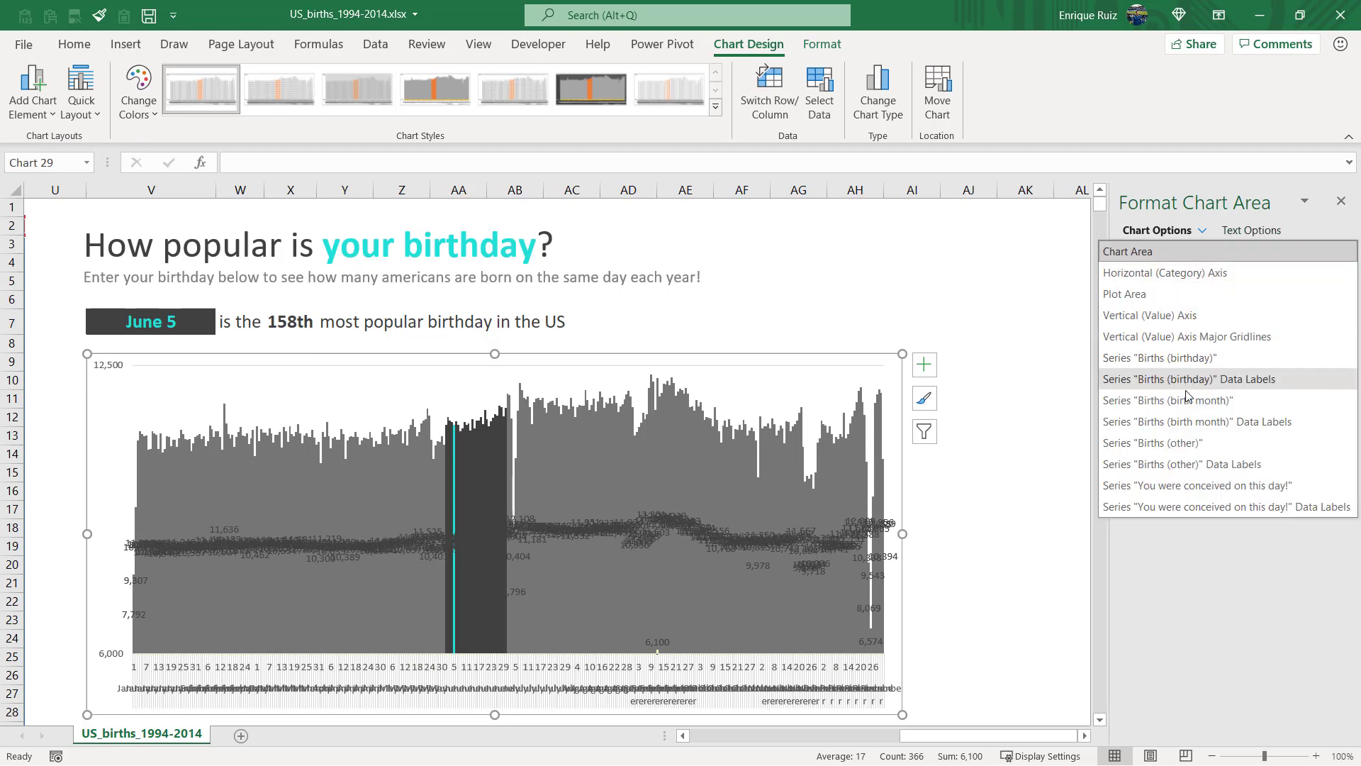
{"action": "left_click", "coordinate": [1202, 426]}
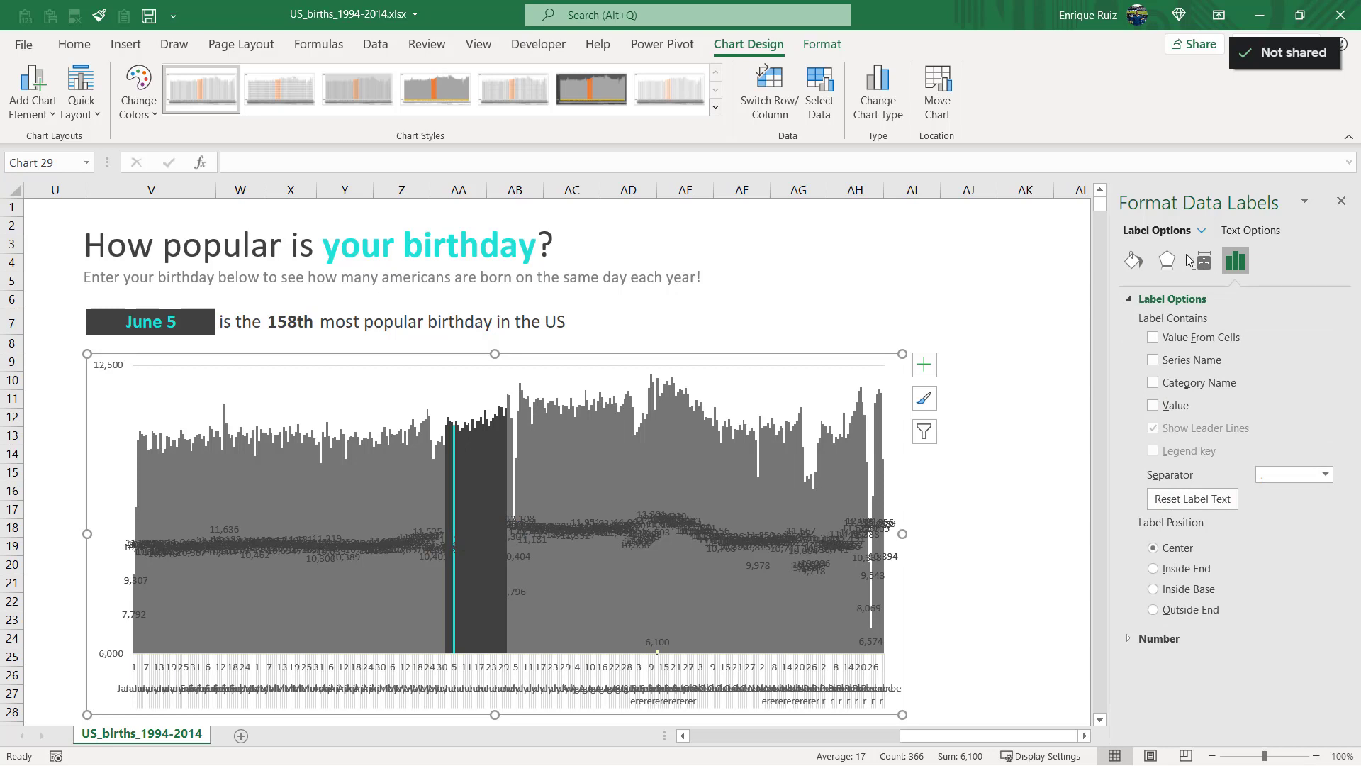
{"action": "left_click", "coordinate": [1200, 231]}
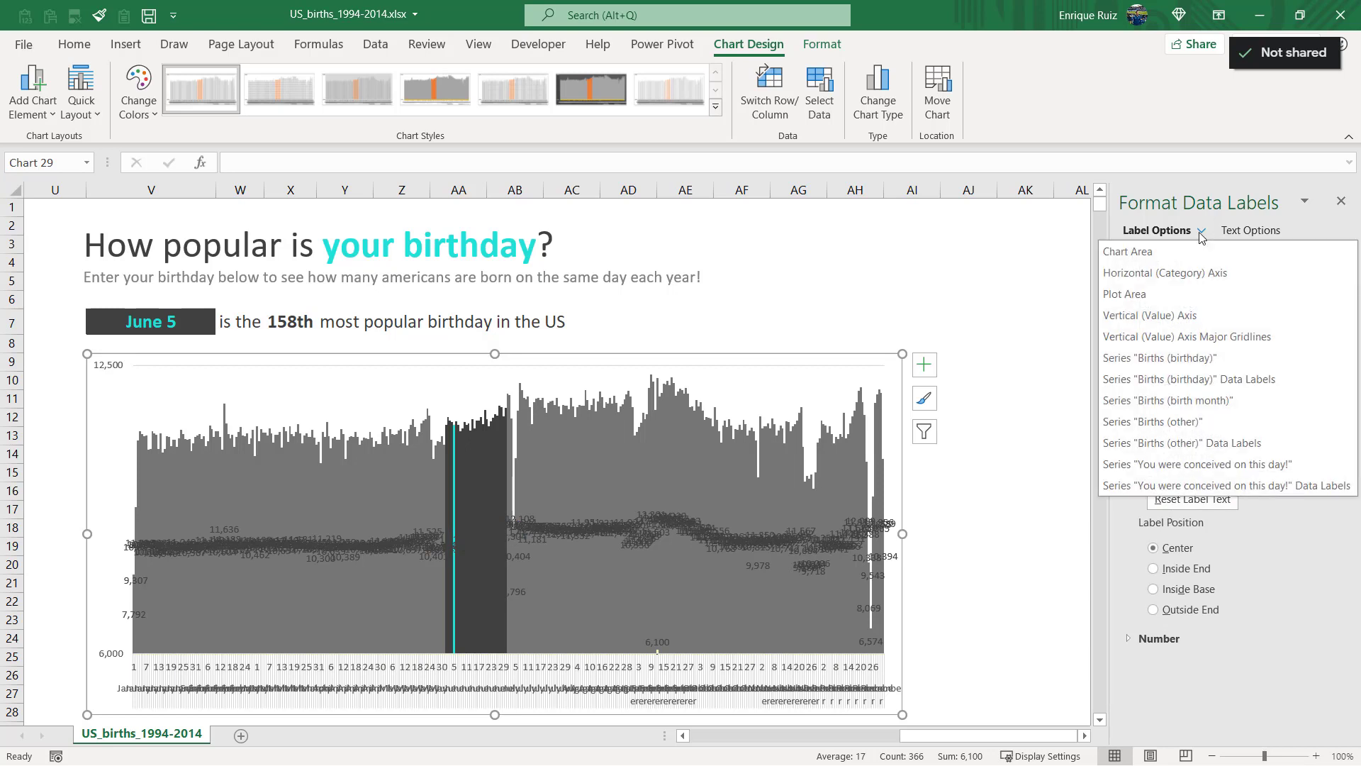
{"action": "left_click", "coordinate": [1232, 445]}
{"action": "left_click", "coordinate": [1151, 407]}
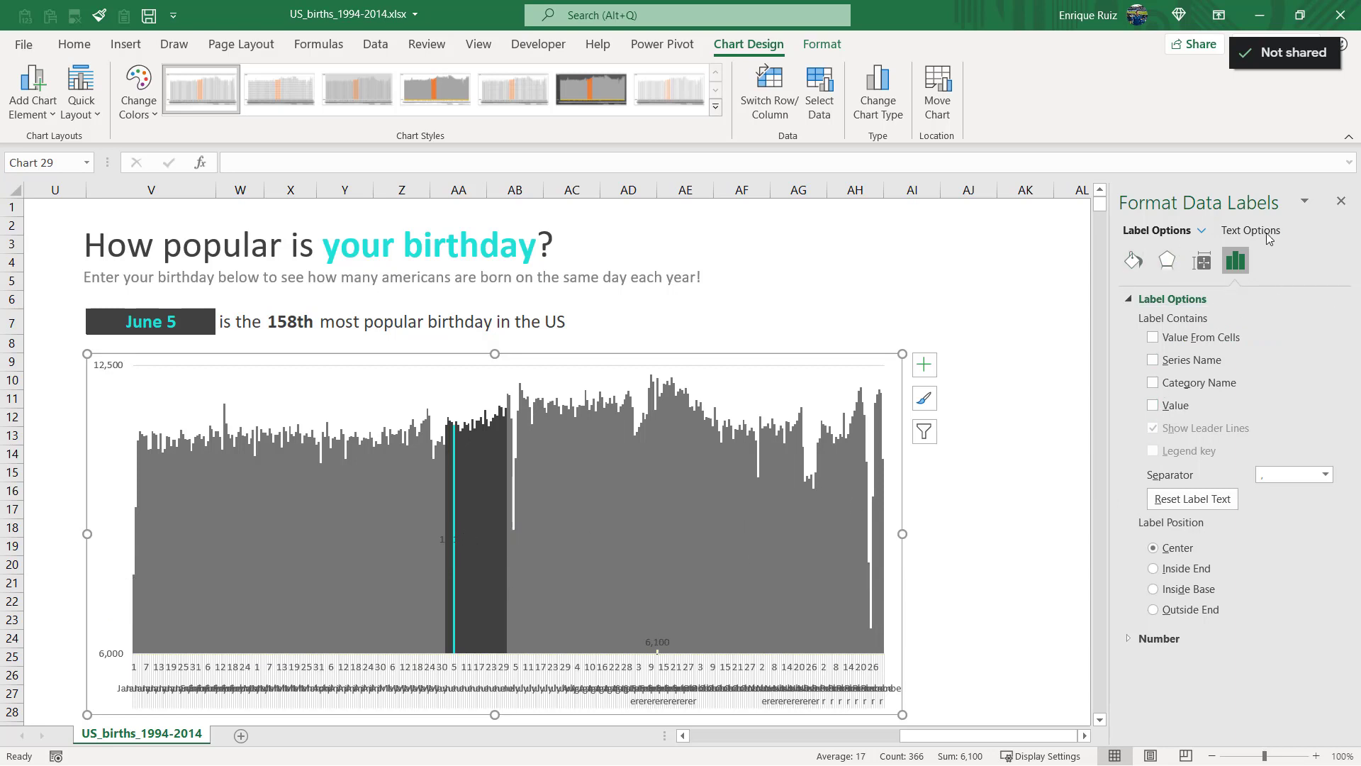
- Give the Births (birthday) data label a solid turquoise fill from the recent colours
{"action": "left_click", "coordinate": [1201, 231]}
{"action": "left_click", "coordinate": [1253, 377]}
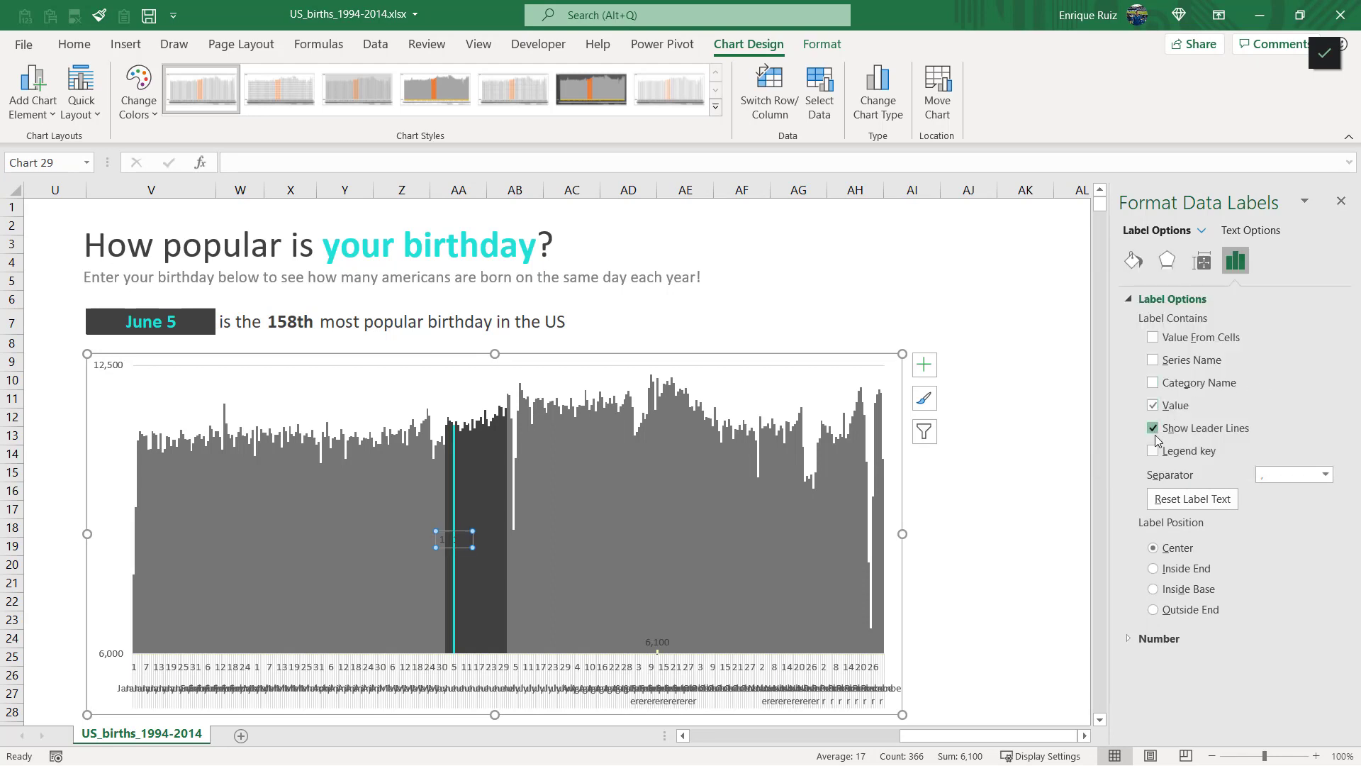
{"action": "left_click", "coordinate": [1154, 434]}
{"action": "left_click", "coordinate": [1134, 261]}
{"action": "left_click", "coordinate": [1144, 345]}
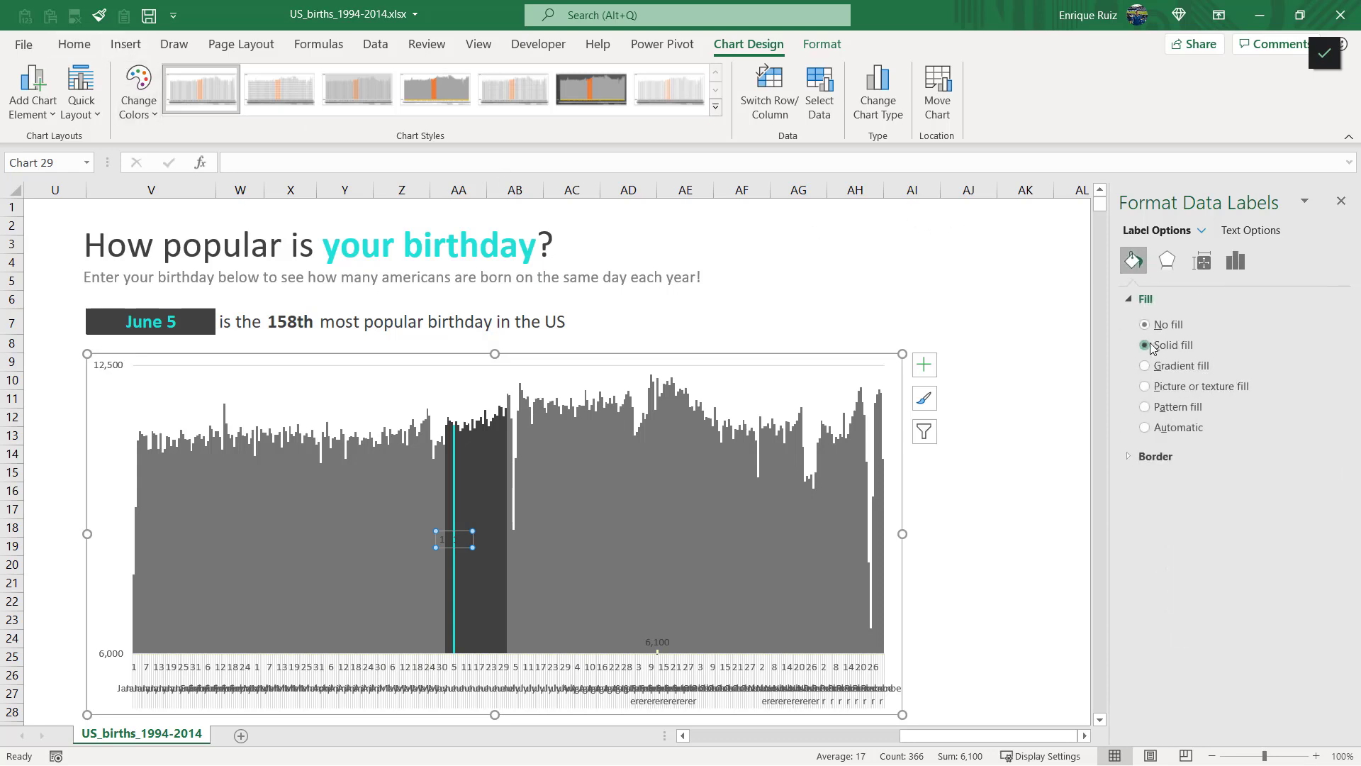
{"action": "left_click", "coordinate": [1317, 462]}
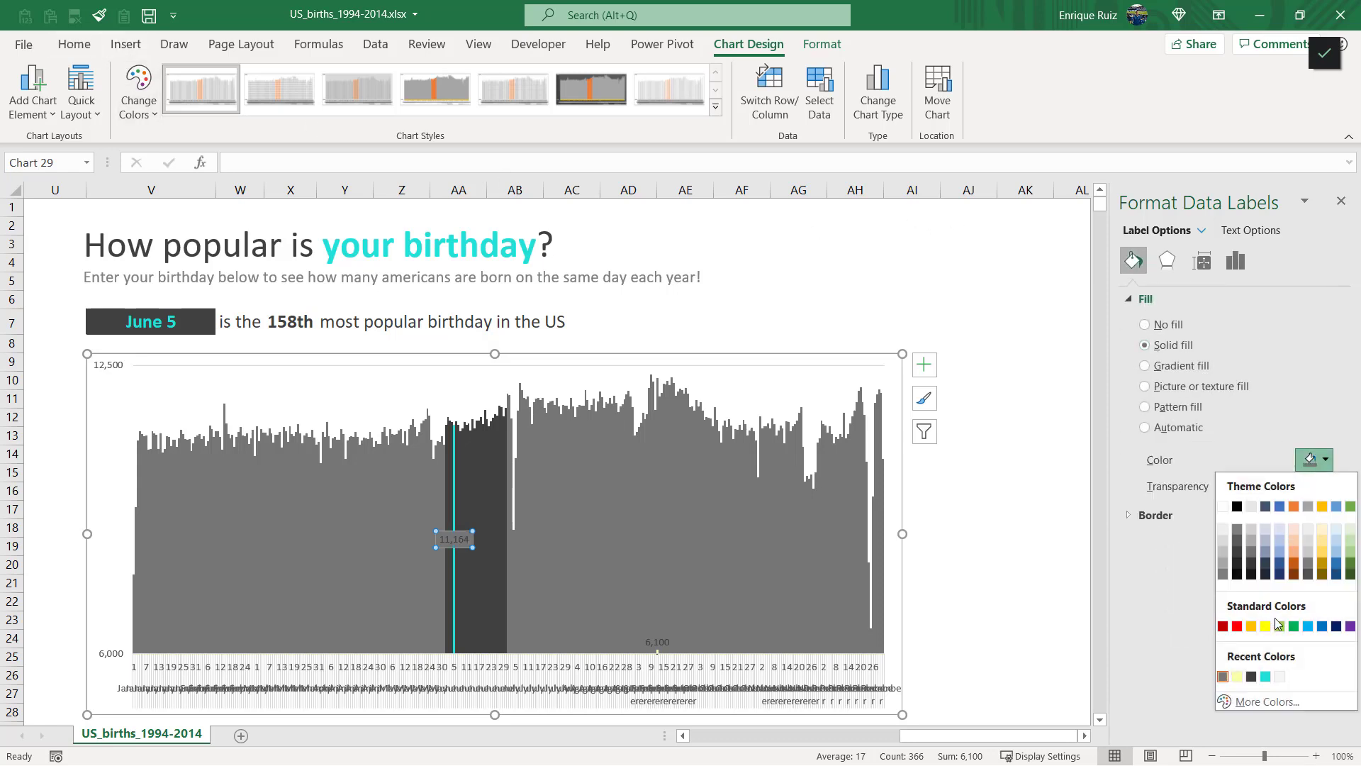
{"action": "left_click", "coordinate": [1265, 675]}
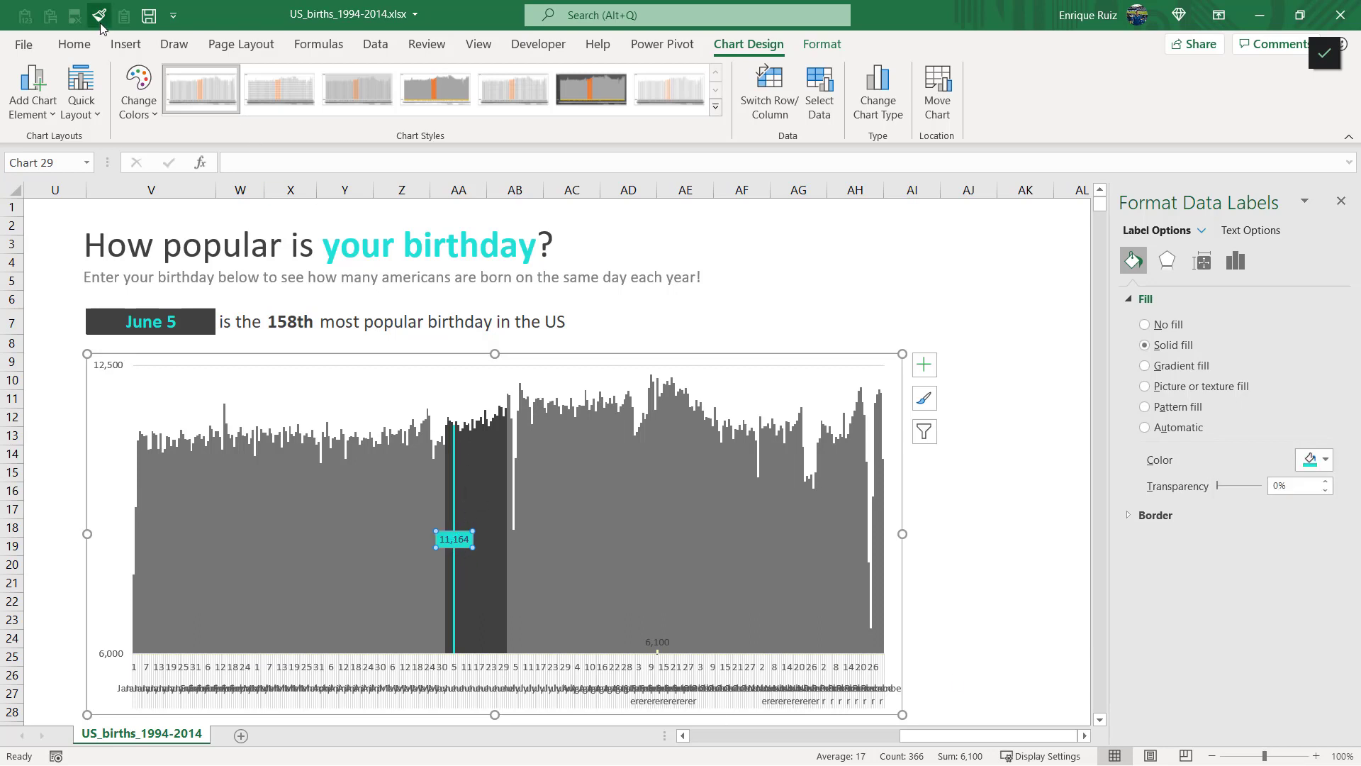
- Make the Births (birthday) data label text bold and enlarge it to 11 points
{"action": "left_click", "coordinate": [75, 45]}
{"action": "left_click", "coordinate": [167, 110]}
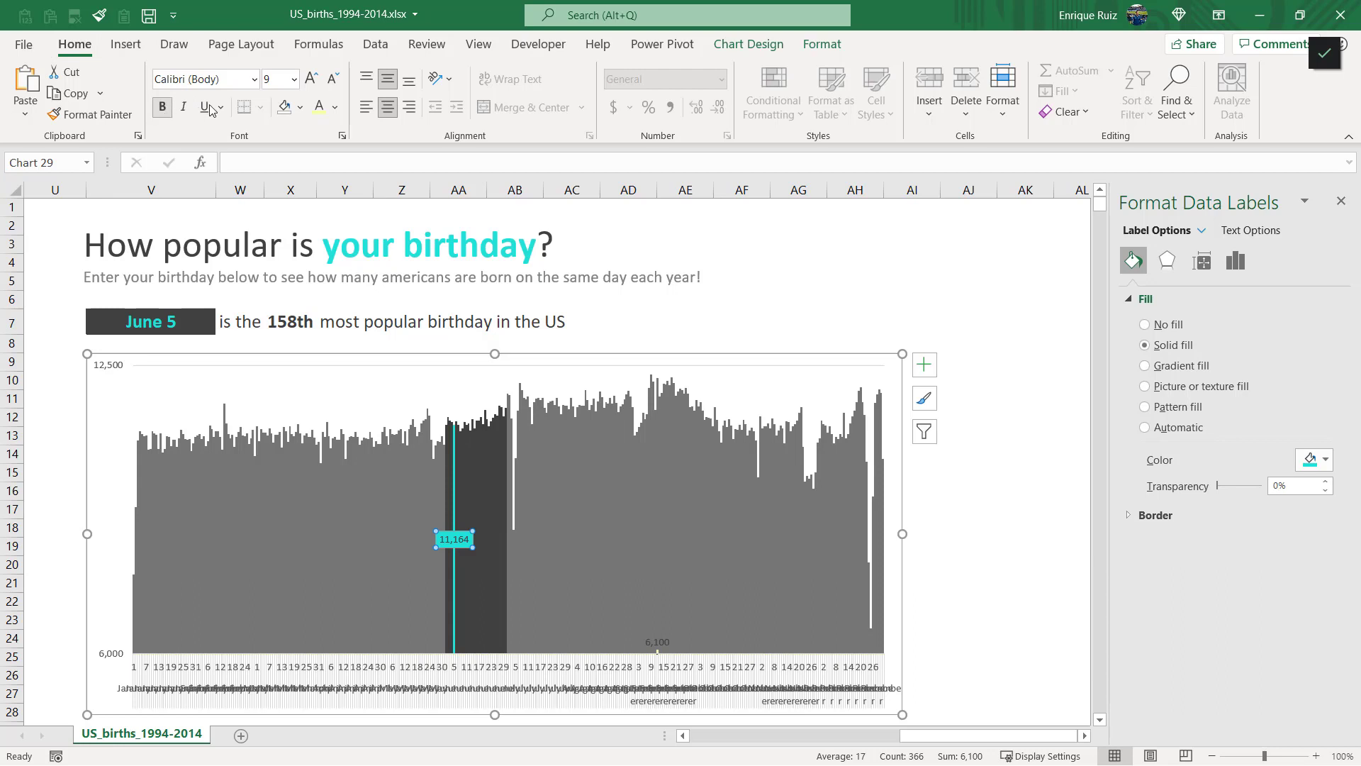
{"action": "left_click", "coordinate": [311, 79]}
- Set the "You were conceived on this day!" data label to show the series name instead of the value
{"action": "left_click", "coordinate": [1203, 234]}
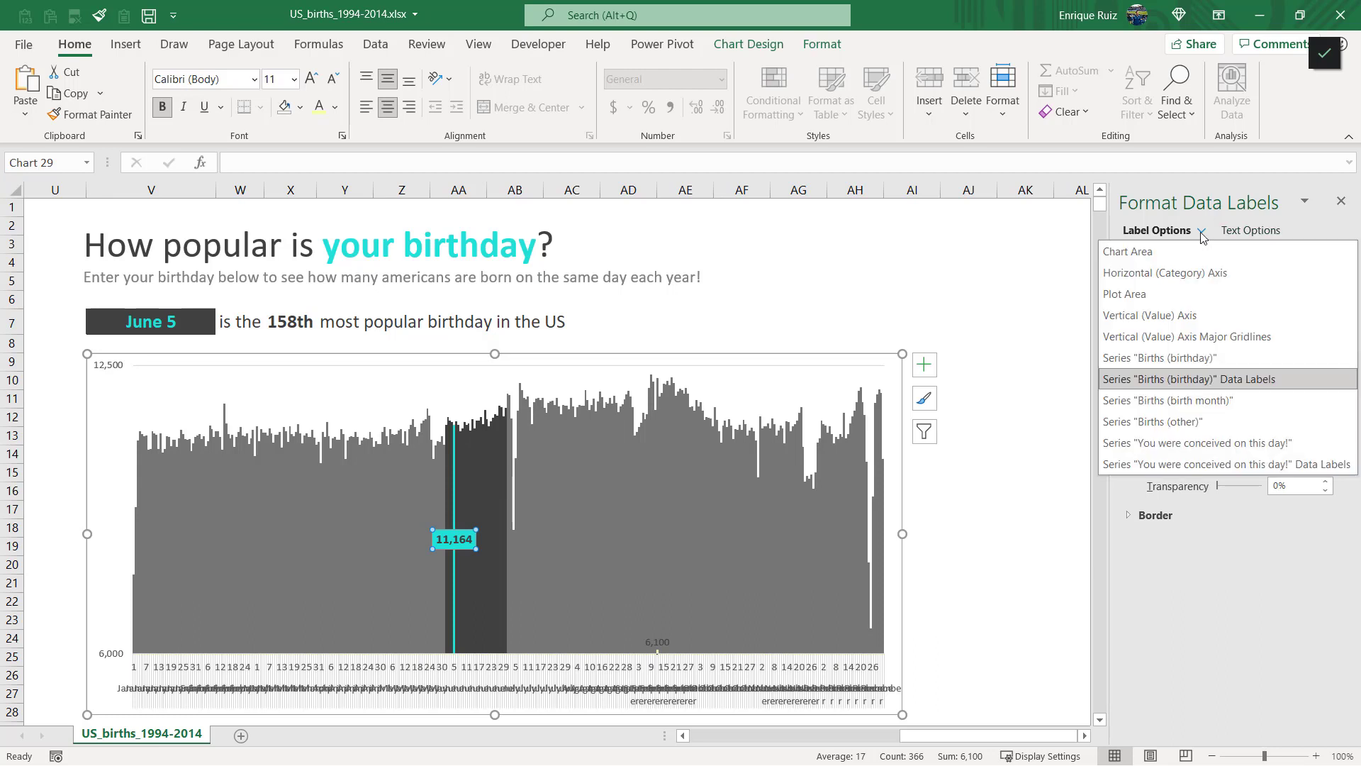
{"action": "left_click", "coordinate": [1203, 465]}
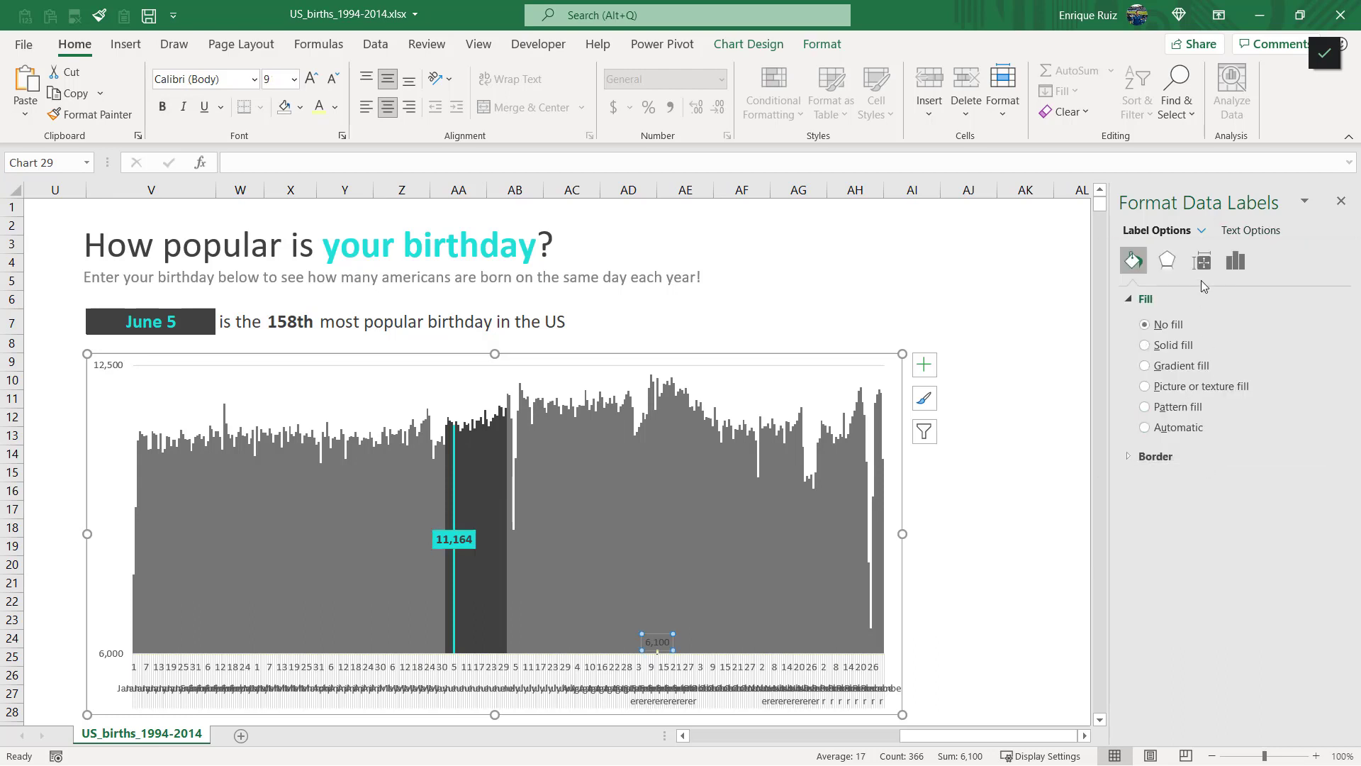
{"action": "mouse_move", "coordinate": [1026, 738]}
{"action": "left_mouse_down"}
{"action": "mouse_move", "coordinate": [965, 742]}
{"action": "mouse_move", "coordinate": [1019, 741]}
{"action": "left_mouse_up"}
{"action": "left_click", "coordinate": [1238, 262]}
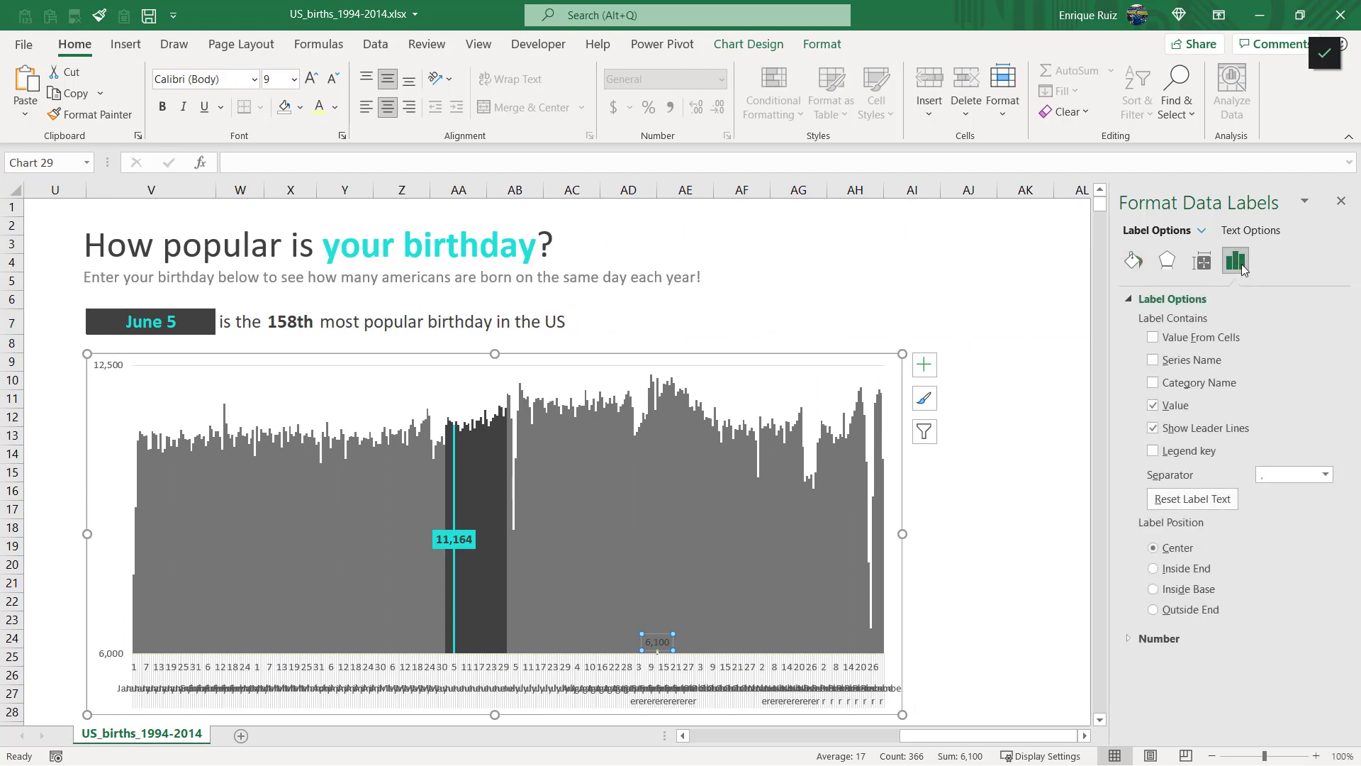
{"action": "left_click", "coordinate": [1153, 360]}
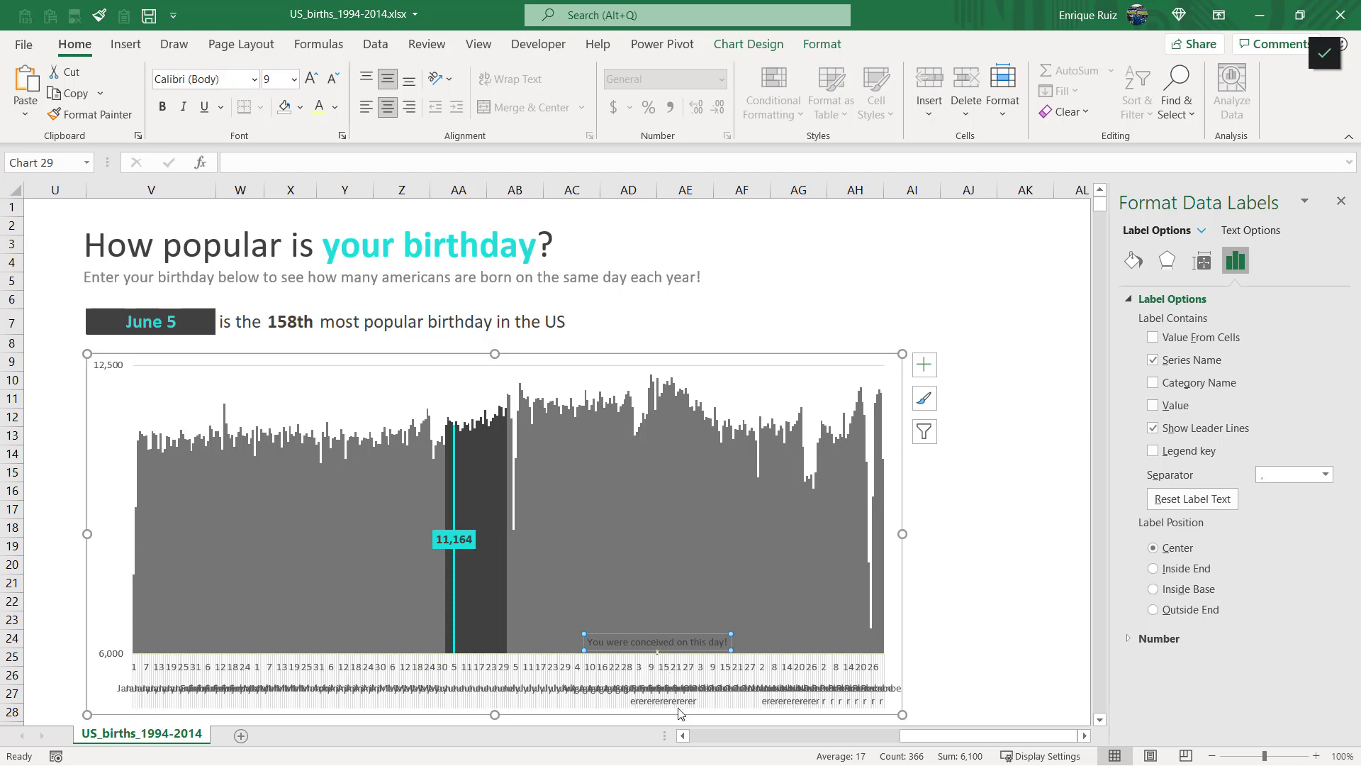
- Format the conception label text pale yellow, bold and 11 points, and widen the chart to about 10.79 inches
{"action": "left_click", "coordinate": [335, 107]}
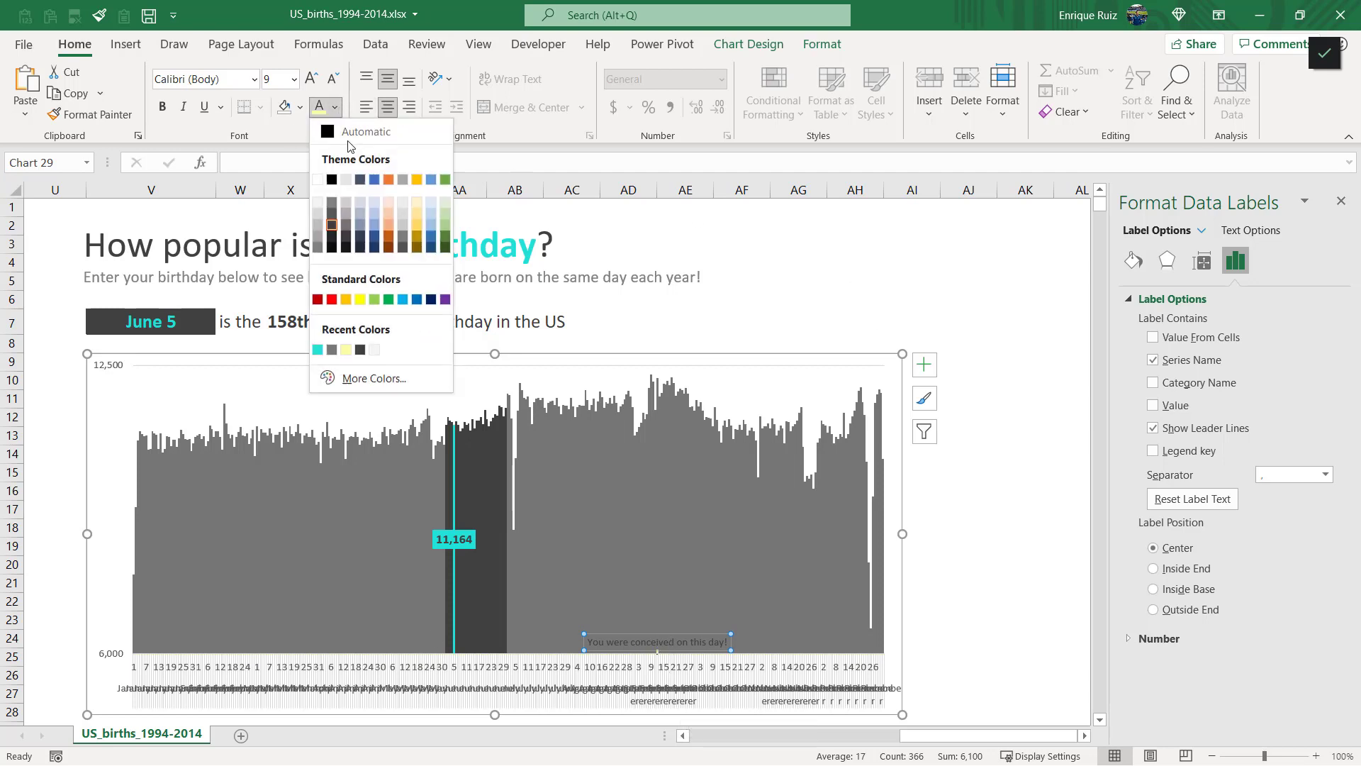
{"action": "left_click", "coordinate": [346, 350]}
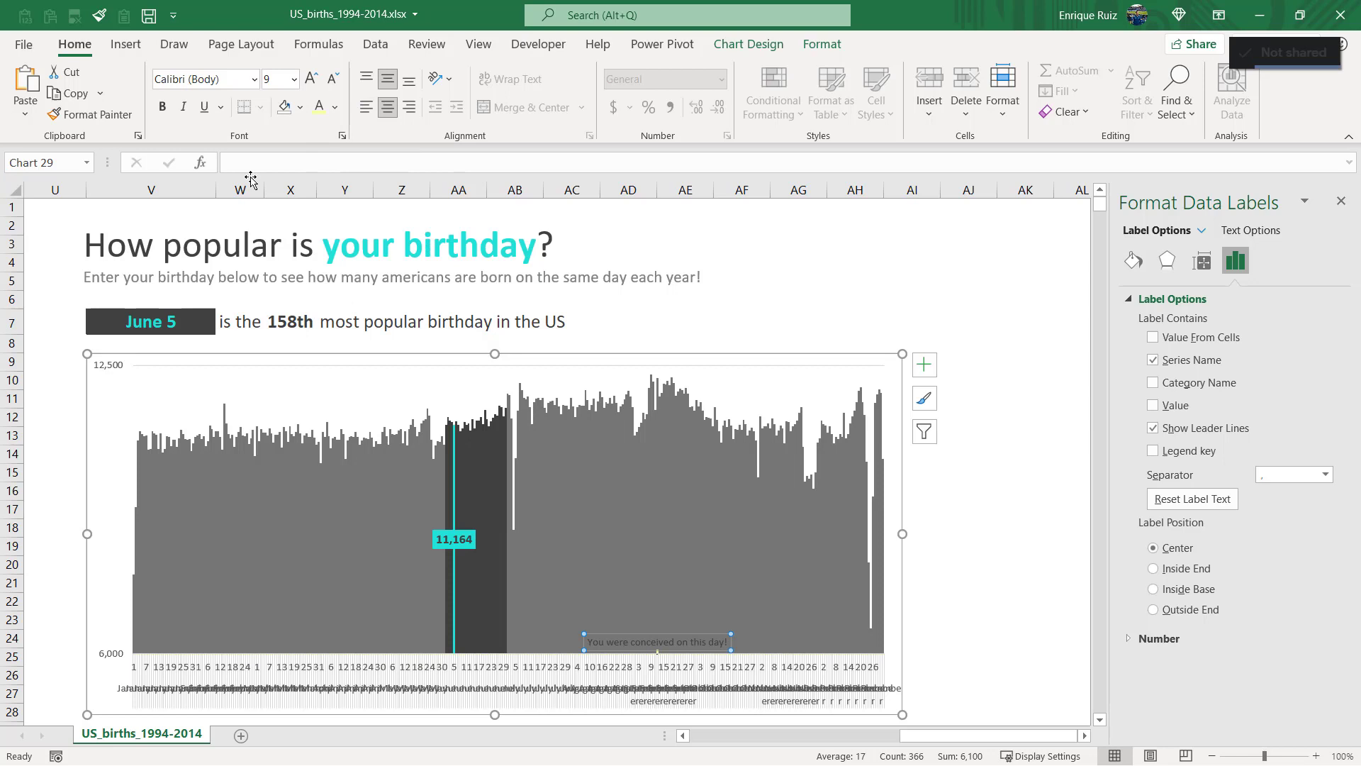
{"action": "left_click", "coordinate": [161, 106]}
{"action": "left_click", "coordinate": [312, 79]}
{"action": "left_click", "coordinate": [312, 79]}
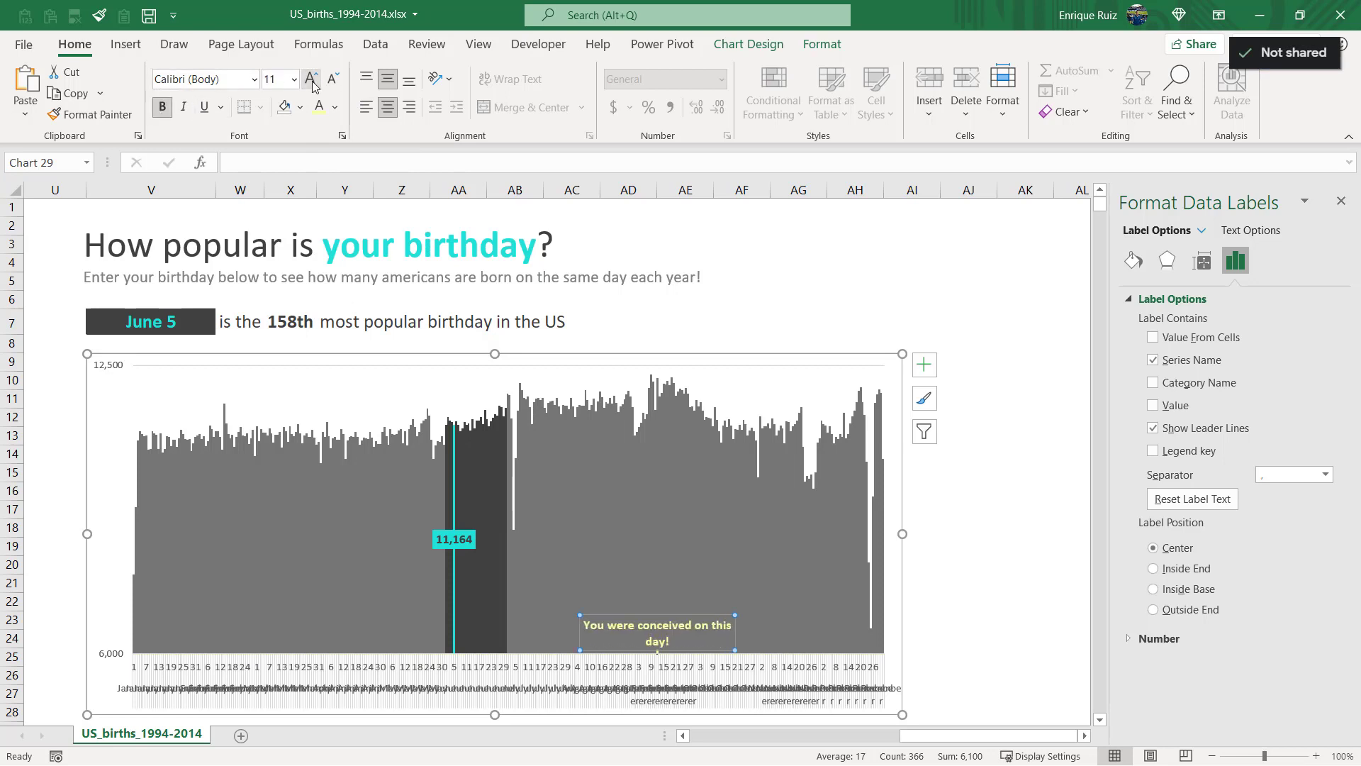
{"action": "left_click_drag", "start_coordinate": [902, 533], "coordinate": [1005, 532]}
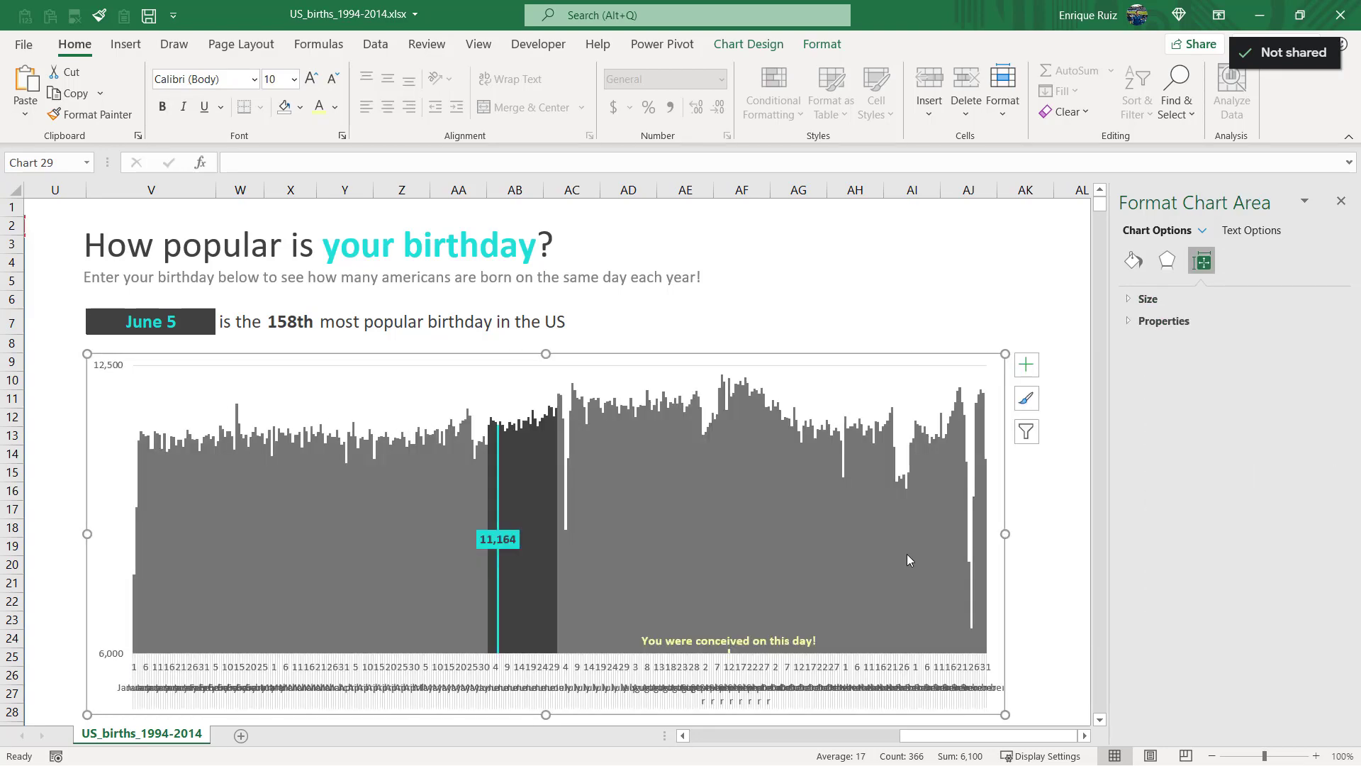
- Give the conception label a solid fill in the same medium grey as the chart columns
{"action": "left_click", "coordinate": [792, 641]}
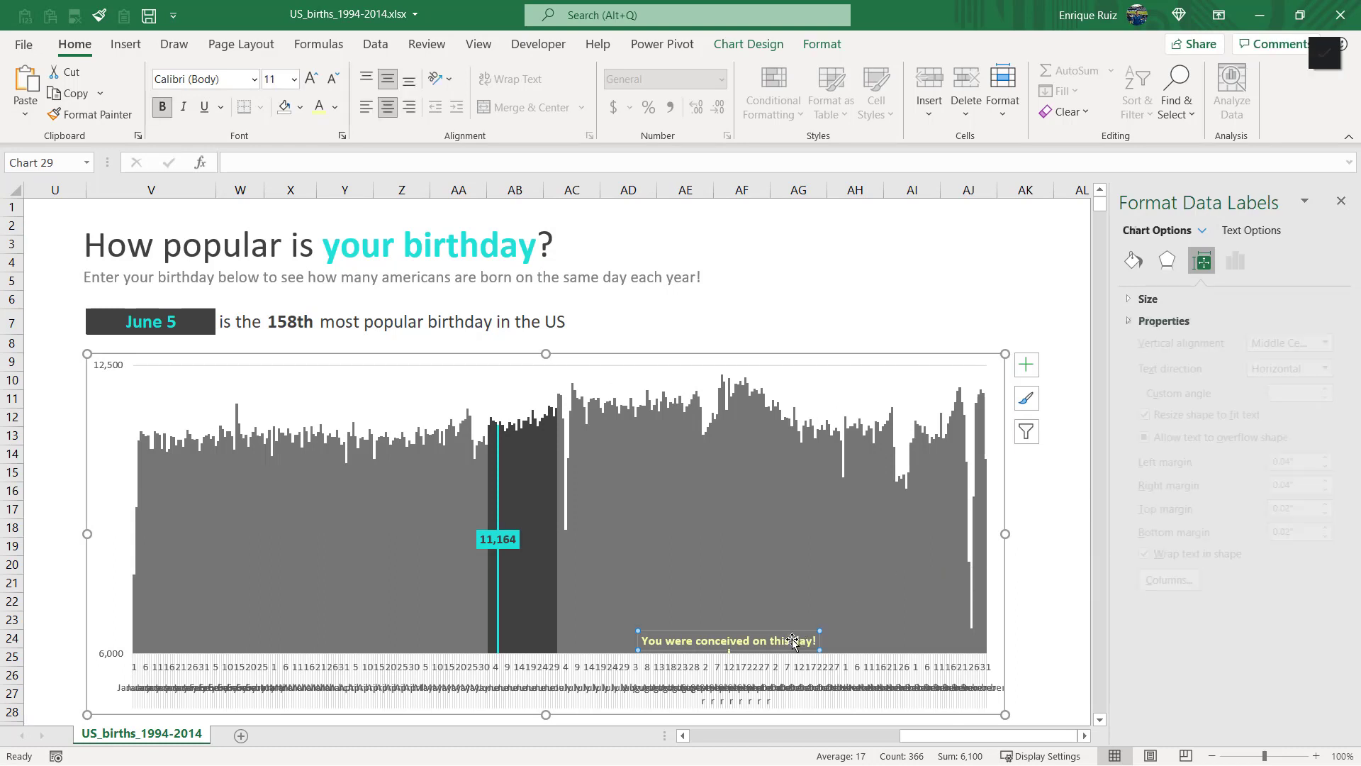
{"action": "left_click", "coordinate": [1134, 259]}
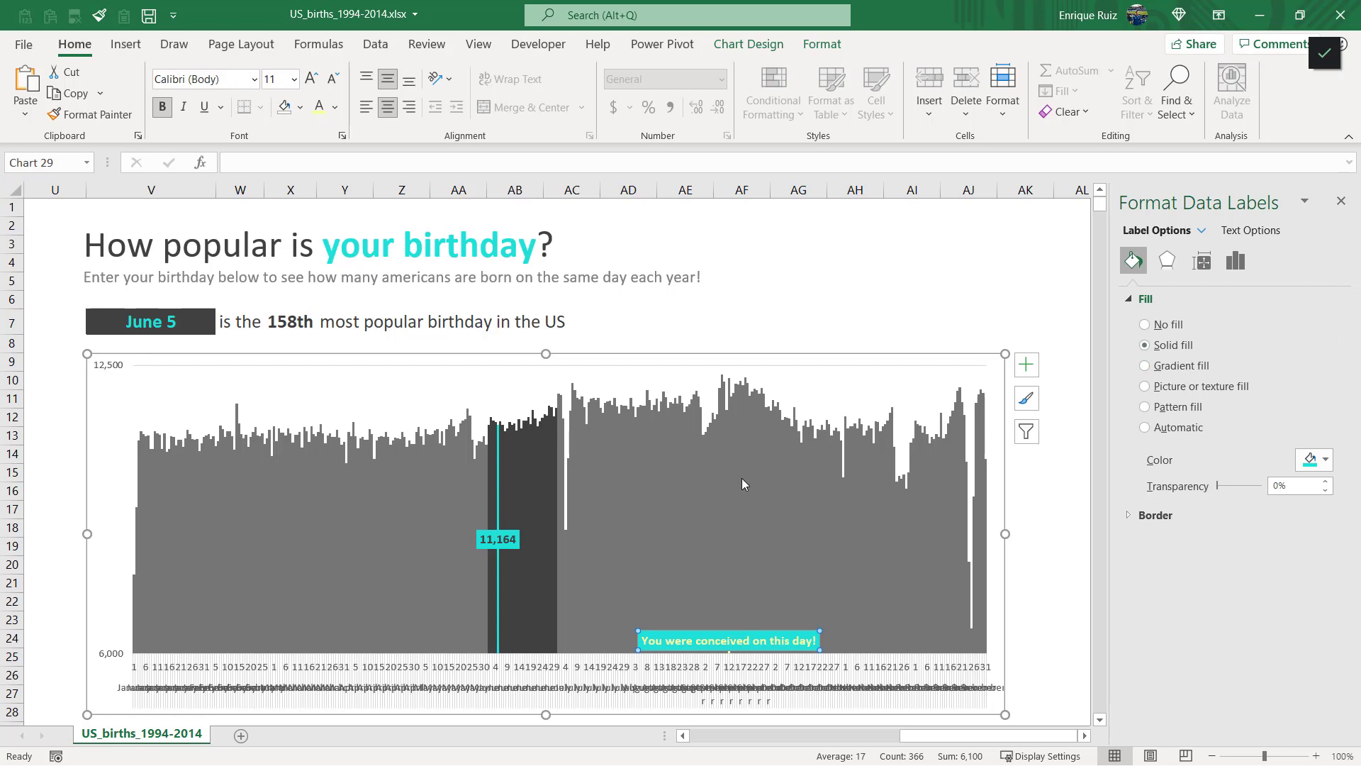
{"action": "left_click", "coordinate": [1316, 459]}
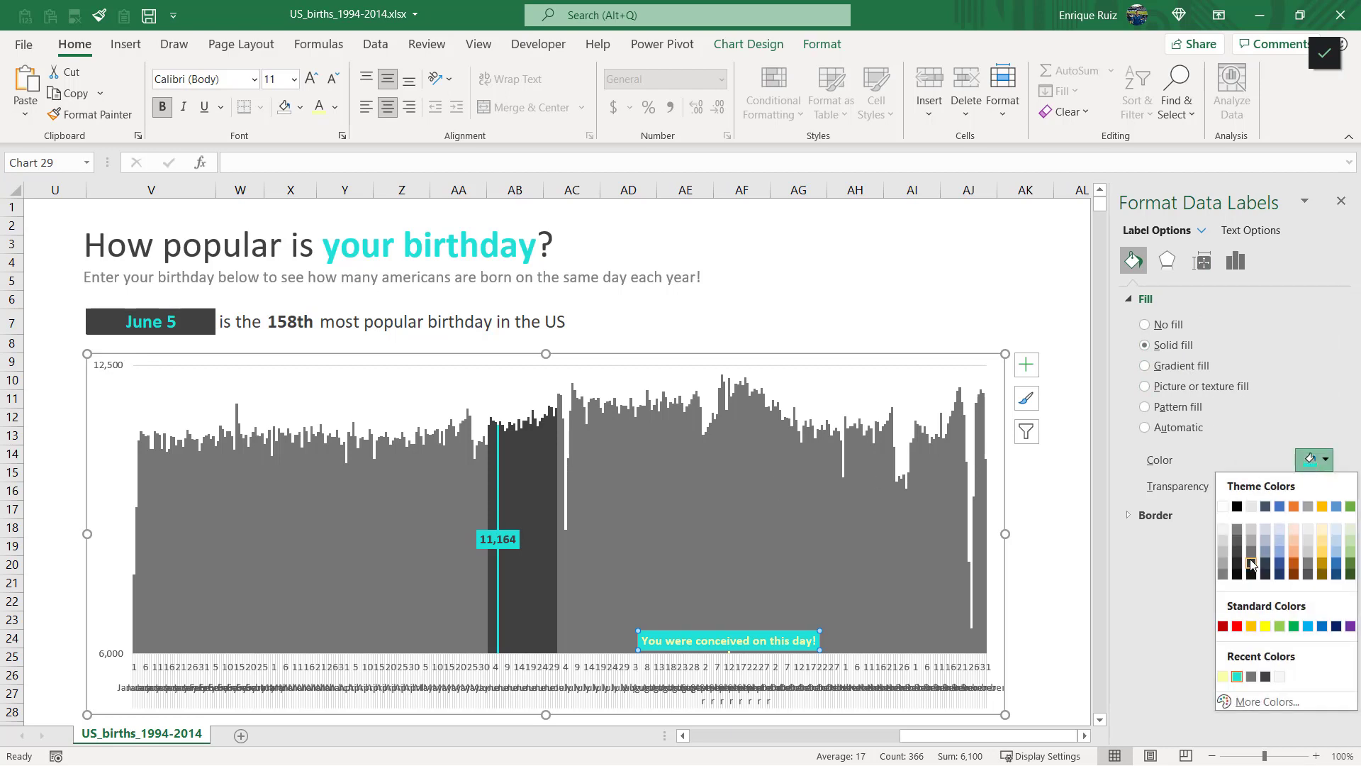
{"action": "left_click", "coordinate": [1251, 677]}
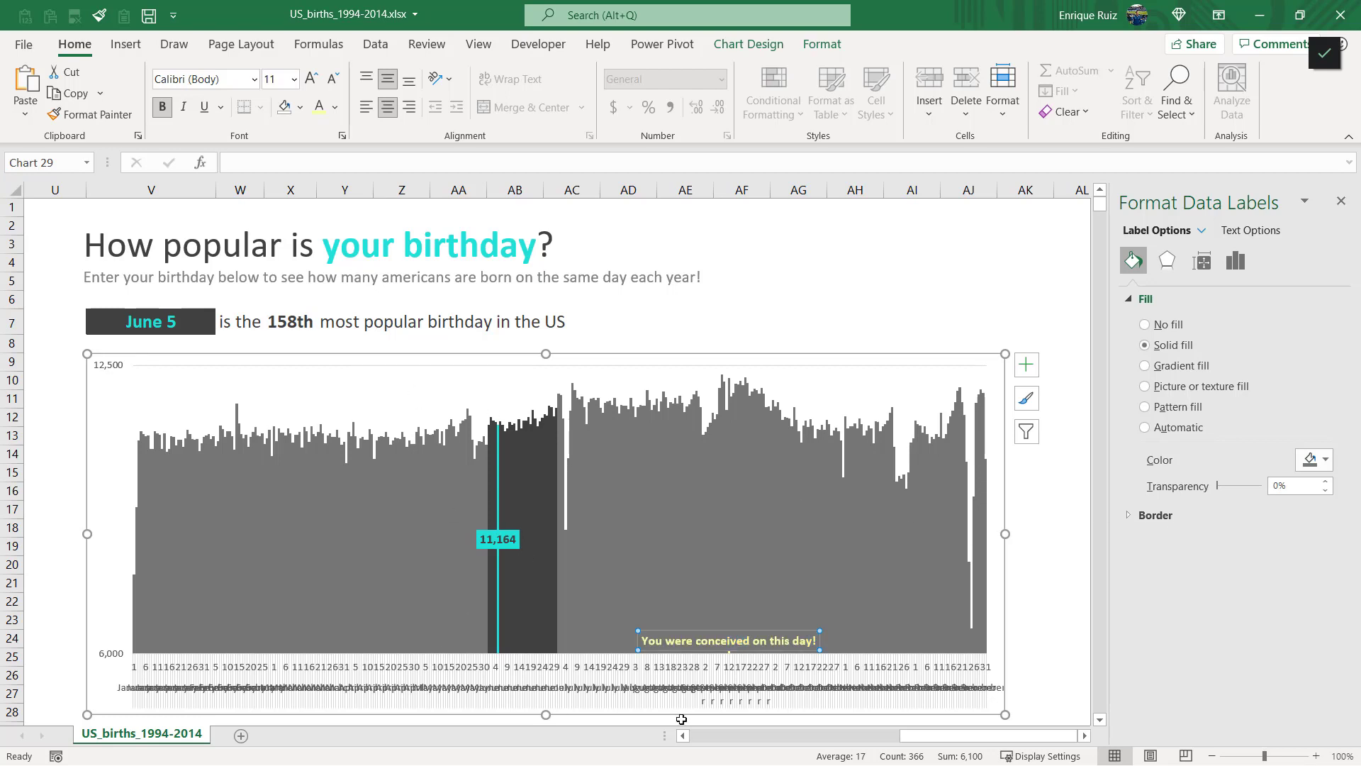
- Enter a different birth month and day in the birthday input cell V7
{"action": "left_click", "coordinate": [170, 324]}
{"action": "type", "text": "S"}
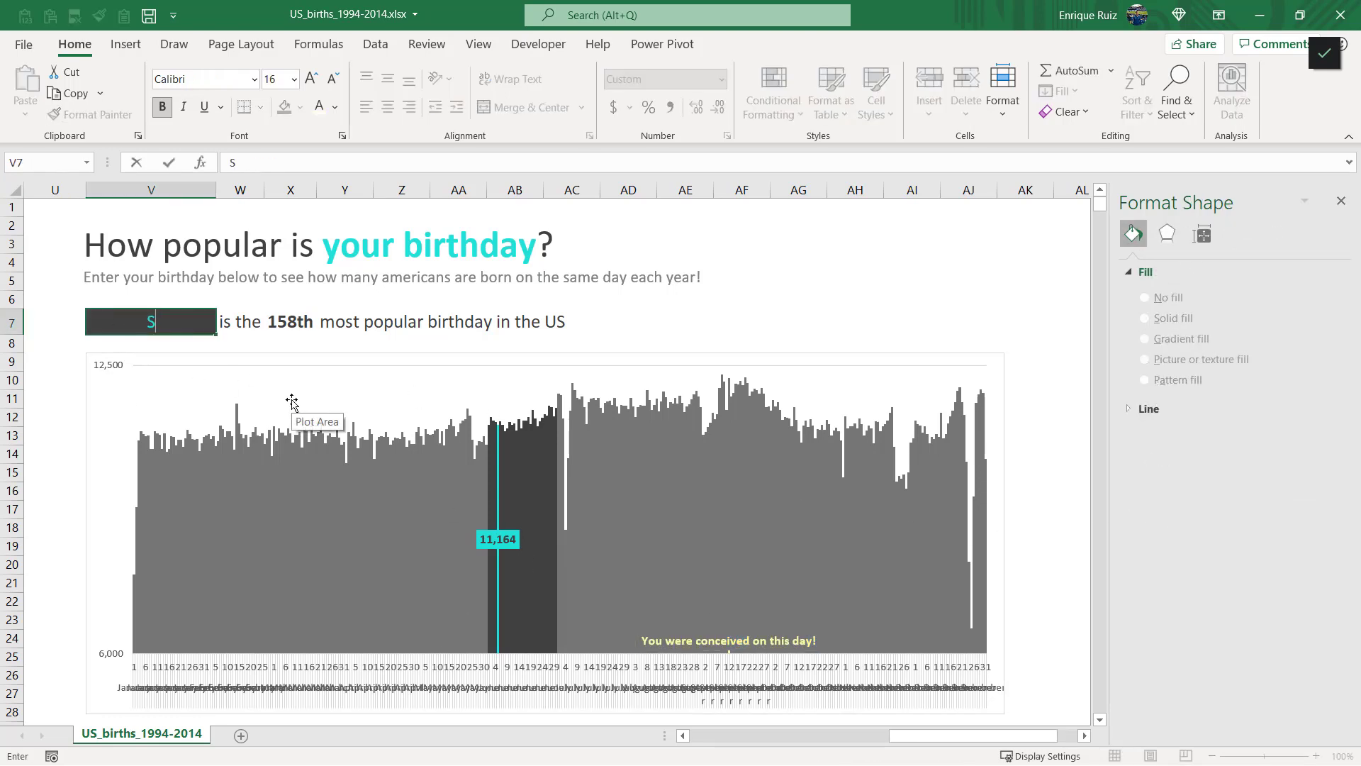
{"action": "type", "text": "eptember 12"}
{"action": "key", "text": "Return"}
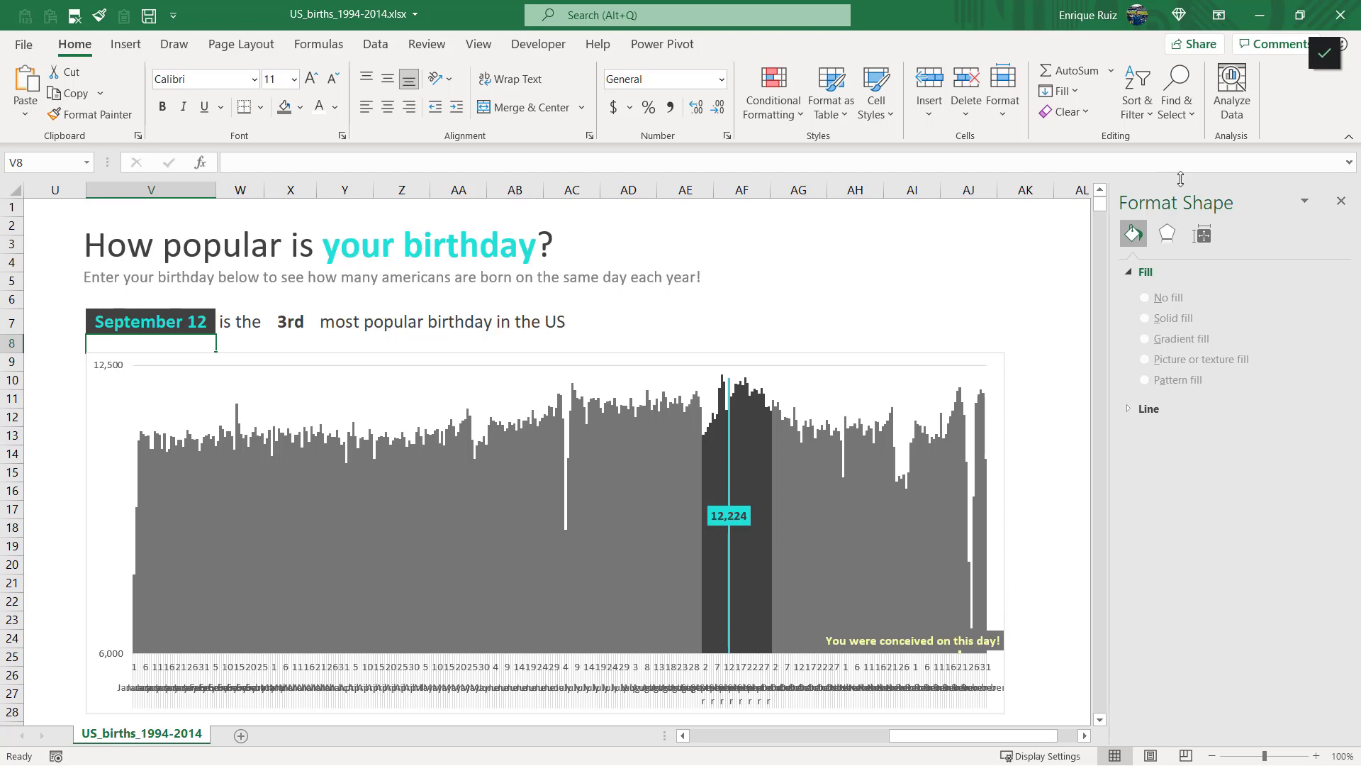
- Close the shape formatting pane and remove the outline around the chart
{"action": "left_click", "coordinate": [1340, 202]}
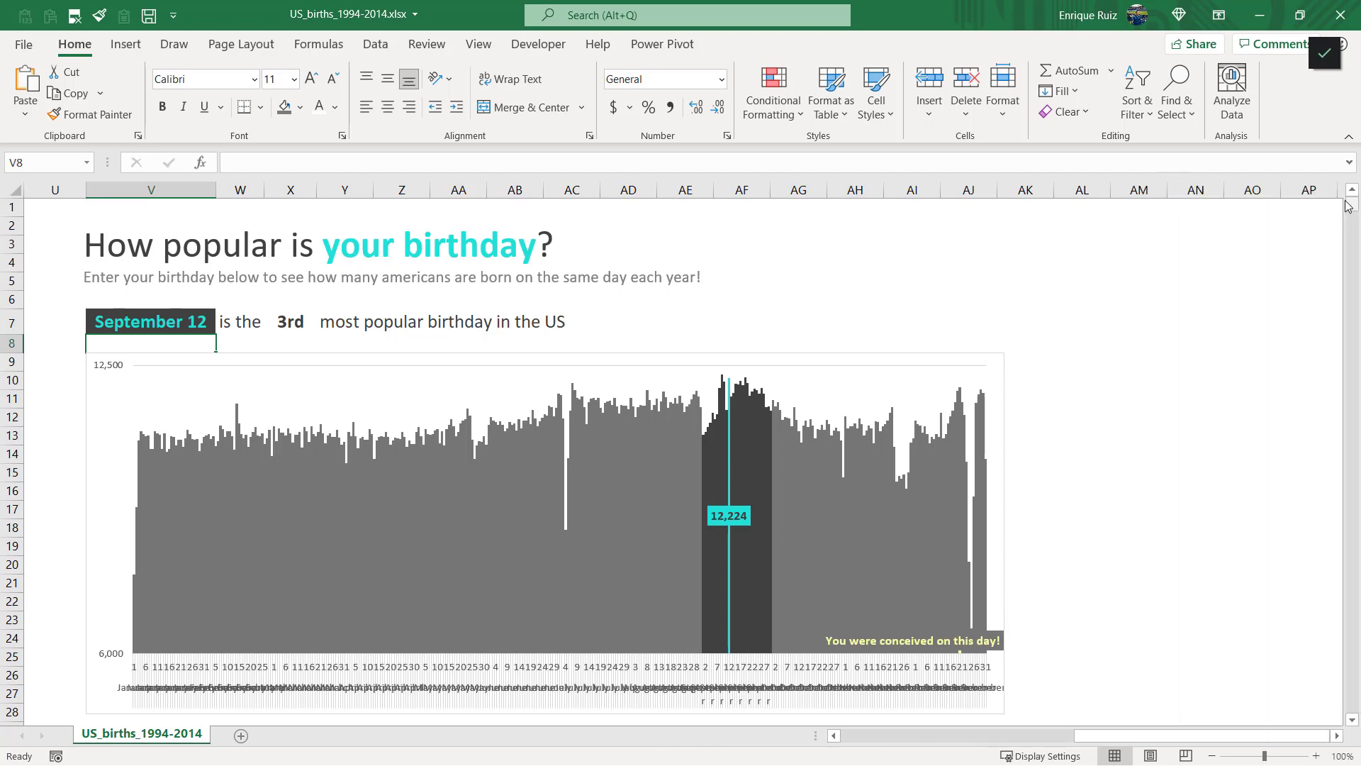
{"action": "left_click", "coordinate": [1006, 375]}
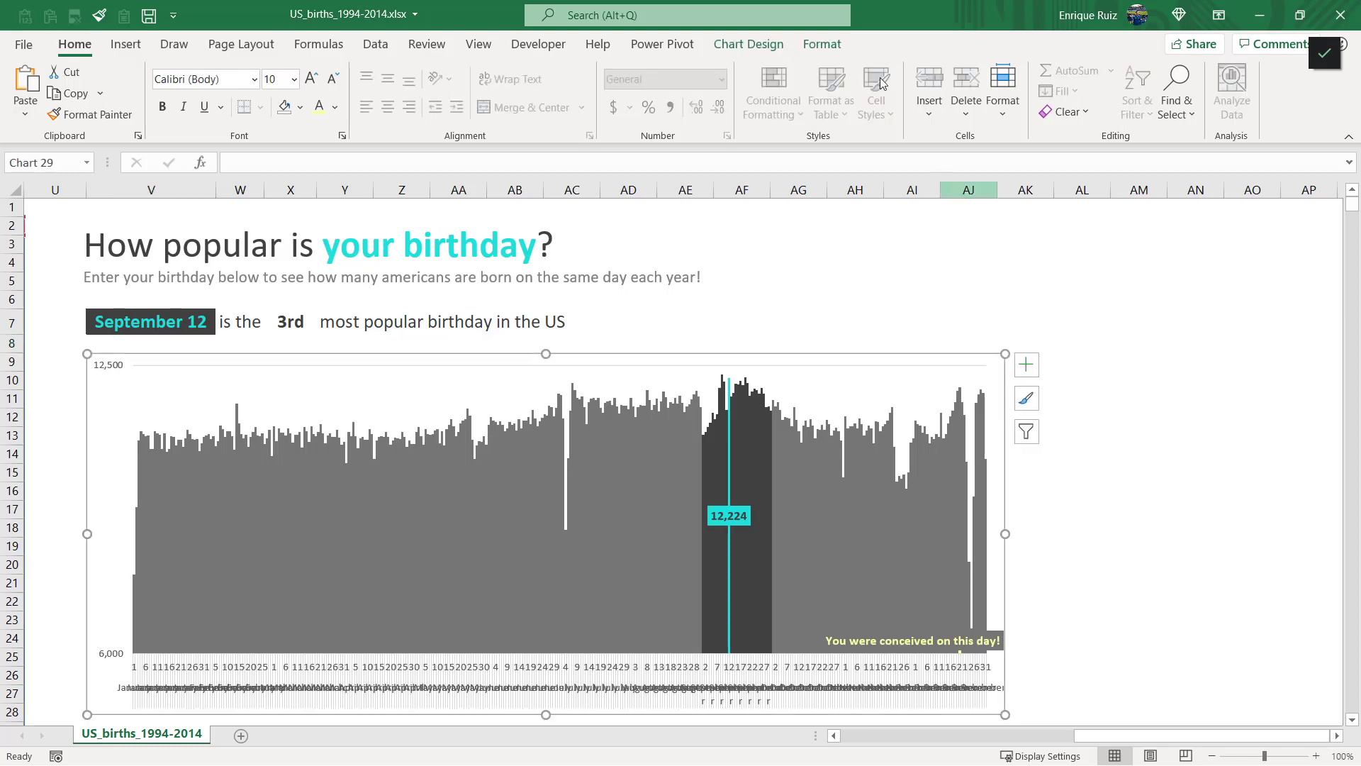
{"action": "left_click", "coordinate": [822, 44]}
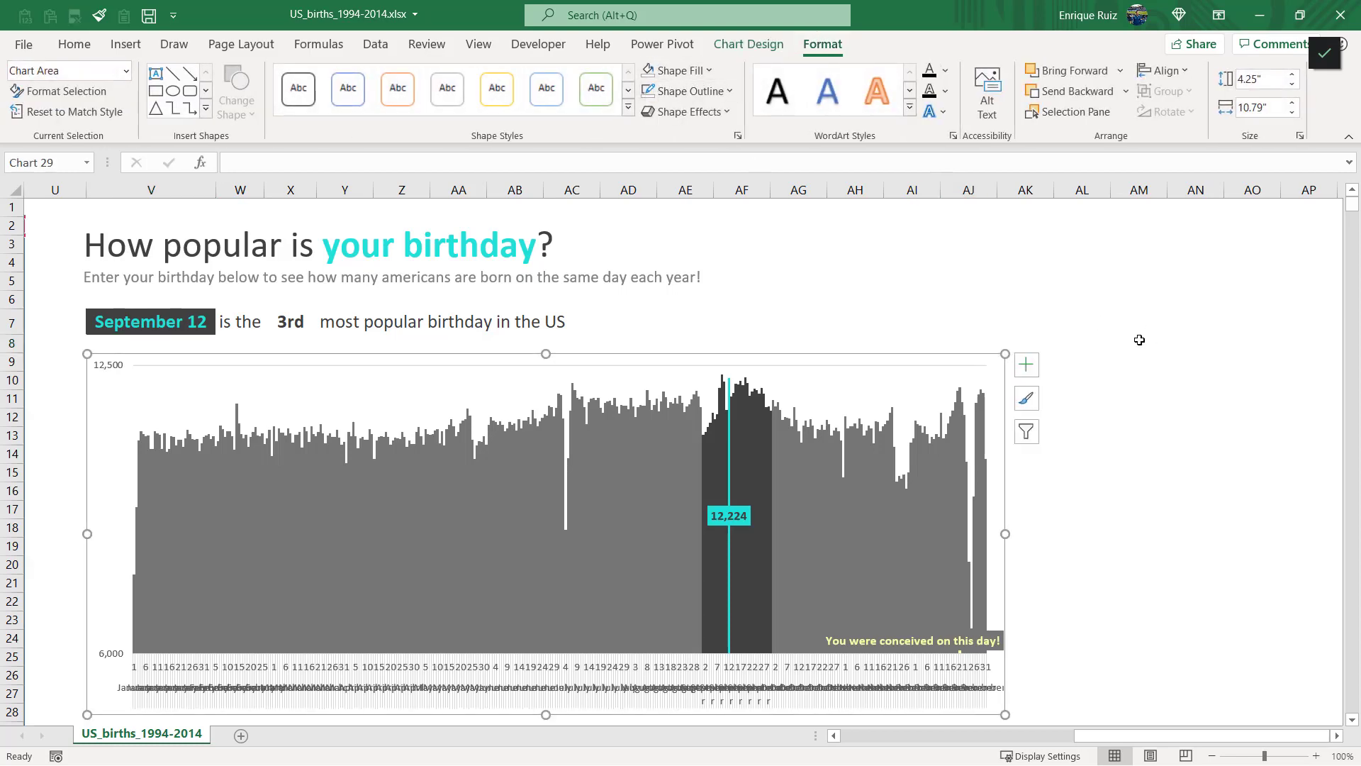
{"action": "left_click", "coordinate": [1138, 363]}
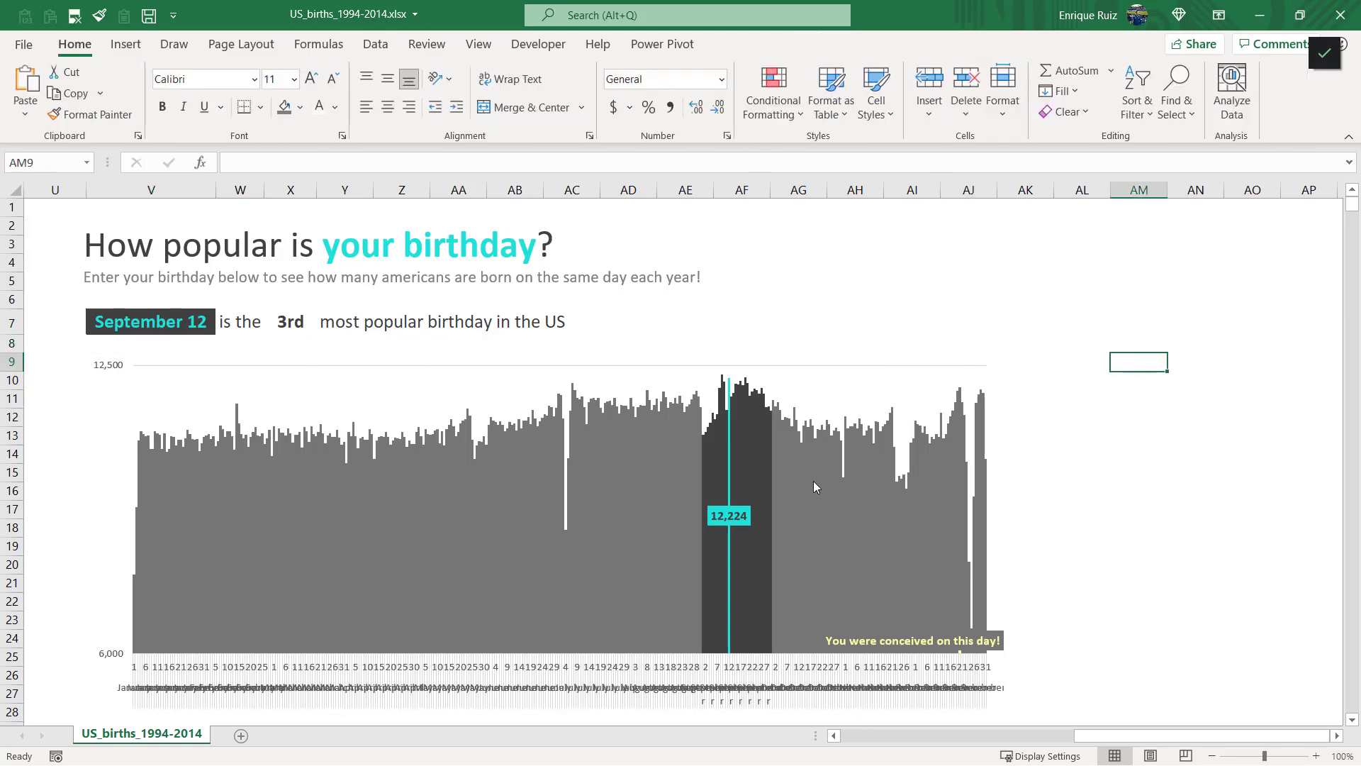
- Inspect the horizontal axis labels and the Chart Prep ranges that feed the Births (other) series
{"action": "mouse_move", "coordinate": [814, 481]}
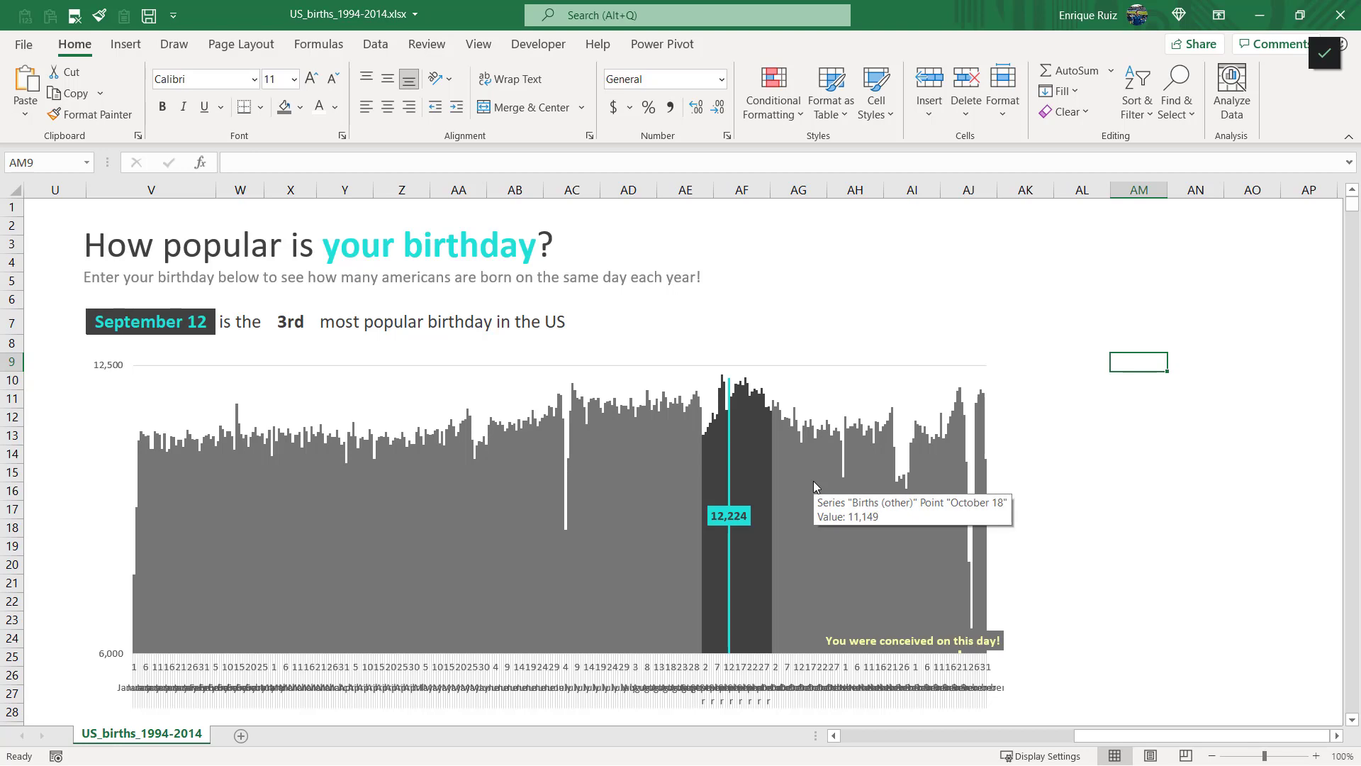
{"action": "left_click", "coordinate": [706, 688]}
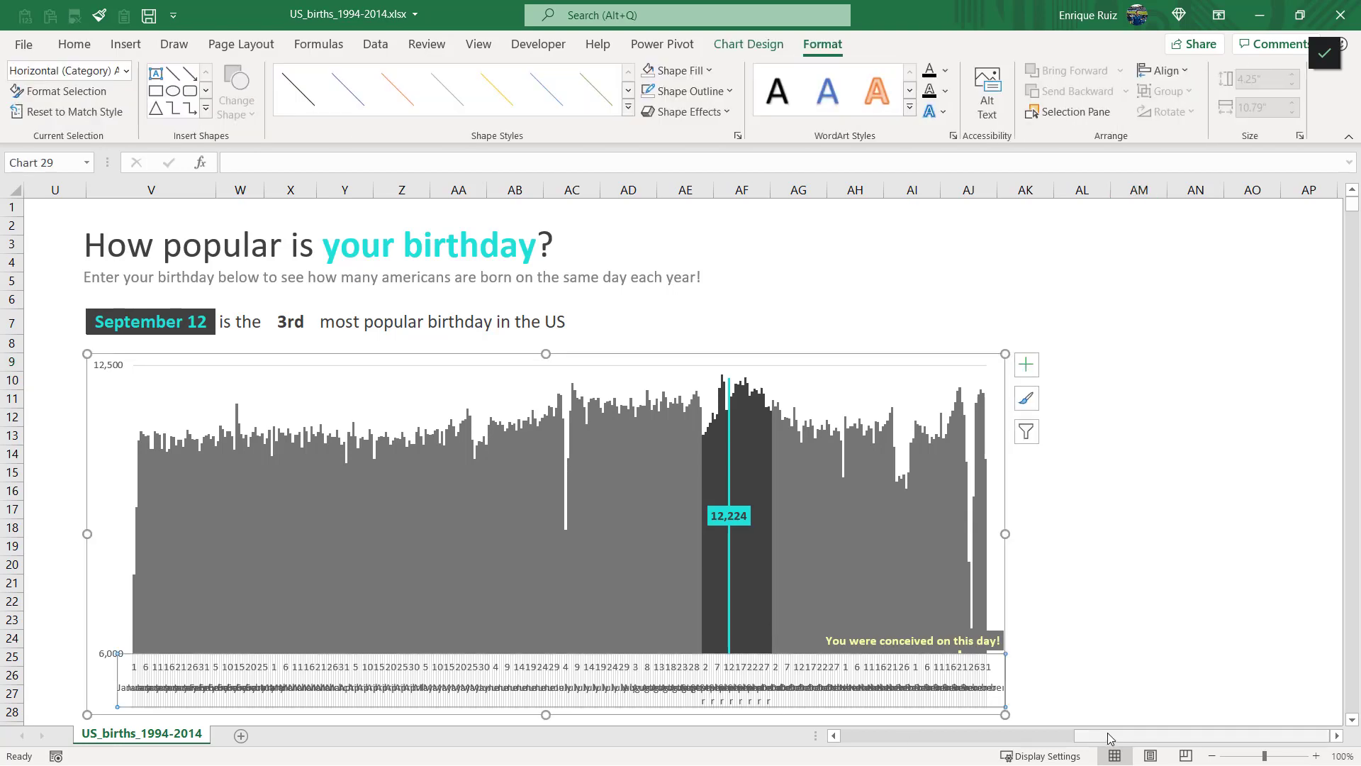
{"action": "left_click", "coordinate": [1001, 738]}
{"action": "left_click_drag", "start_coordinate": [1014, 749], "coordinate": [1015, 746]}
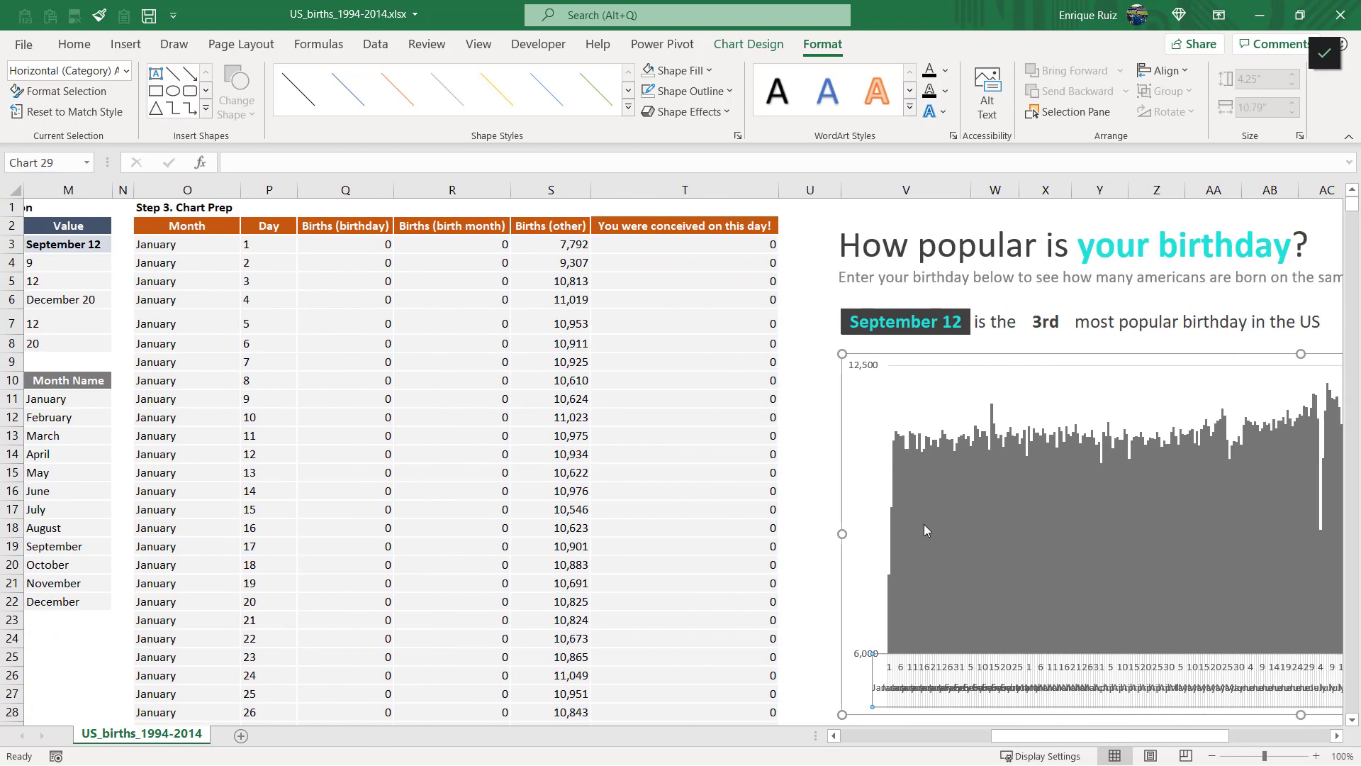
{"action": "left_click", "coordinate": [927, 529]}
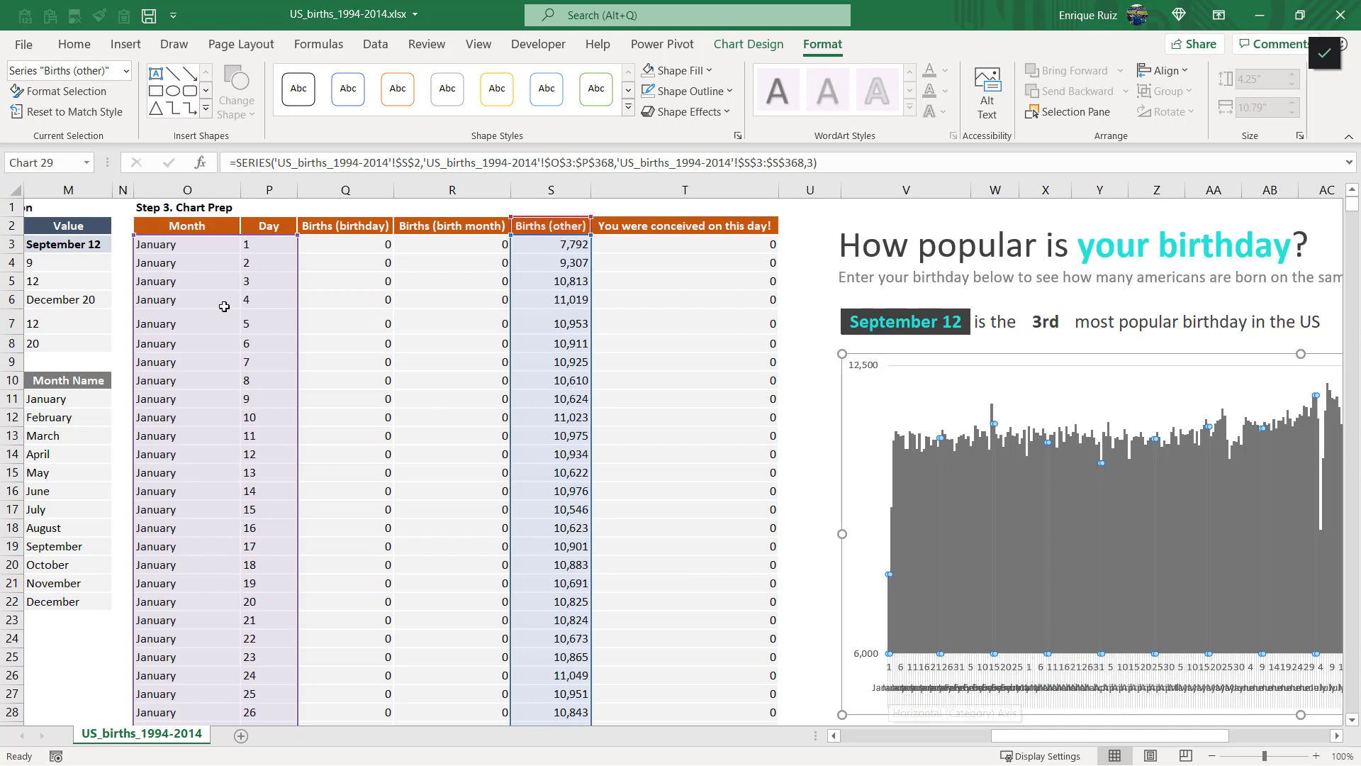
- Try clearing the repeated January entries in O4:O33 of the Month column, keeping only the first one in O3
{"action": "left_click", "coordinate": [182, 262]}
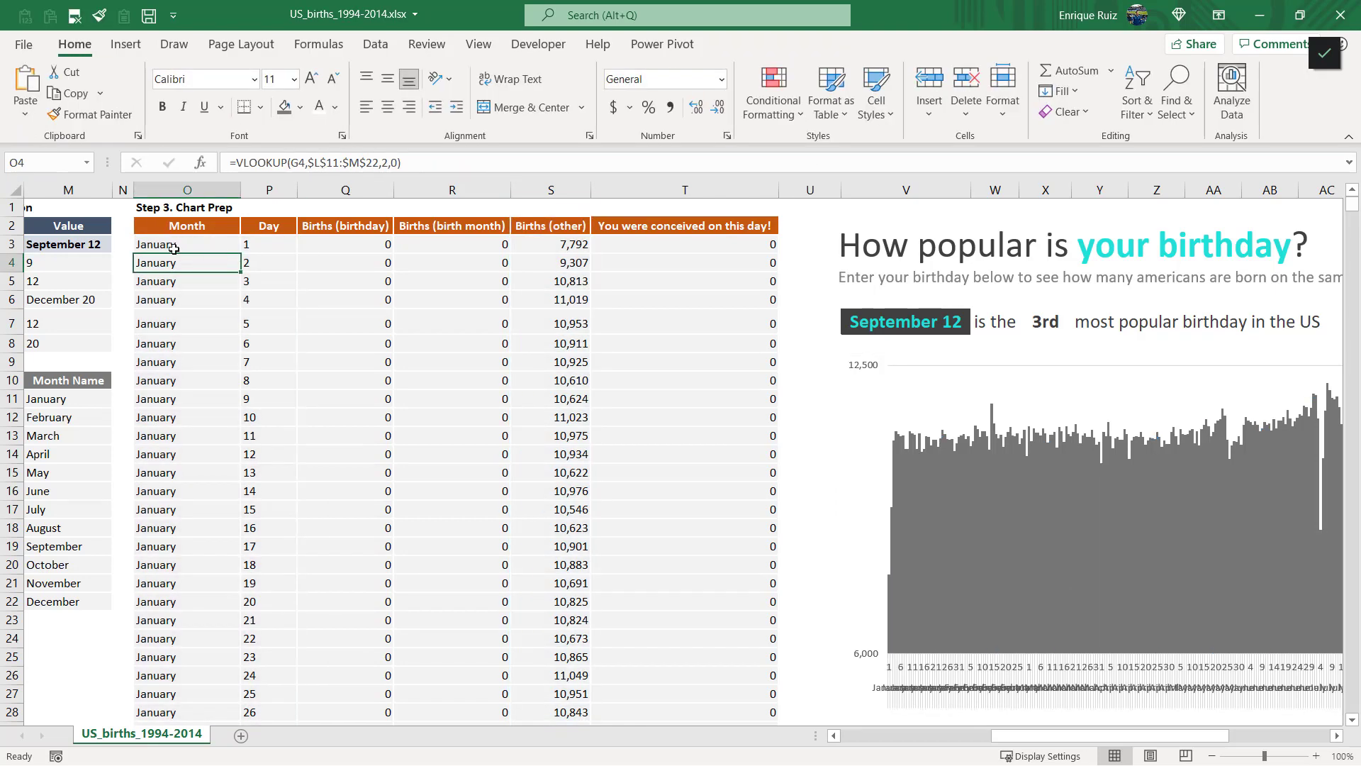
{"action": "scroll", "coordinate": [200, 369], "scroll_direction": "down", "scroll_amount": 5}
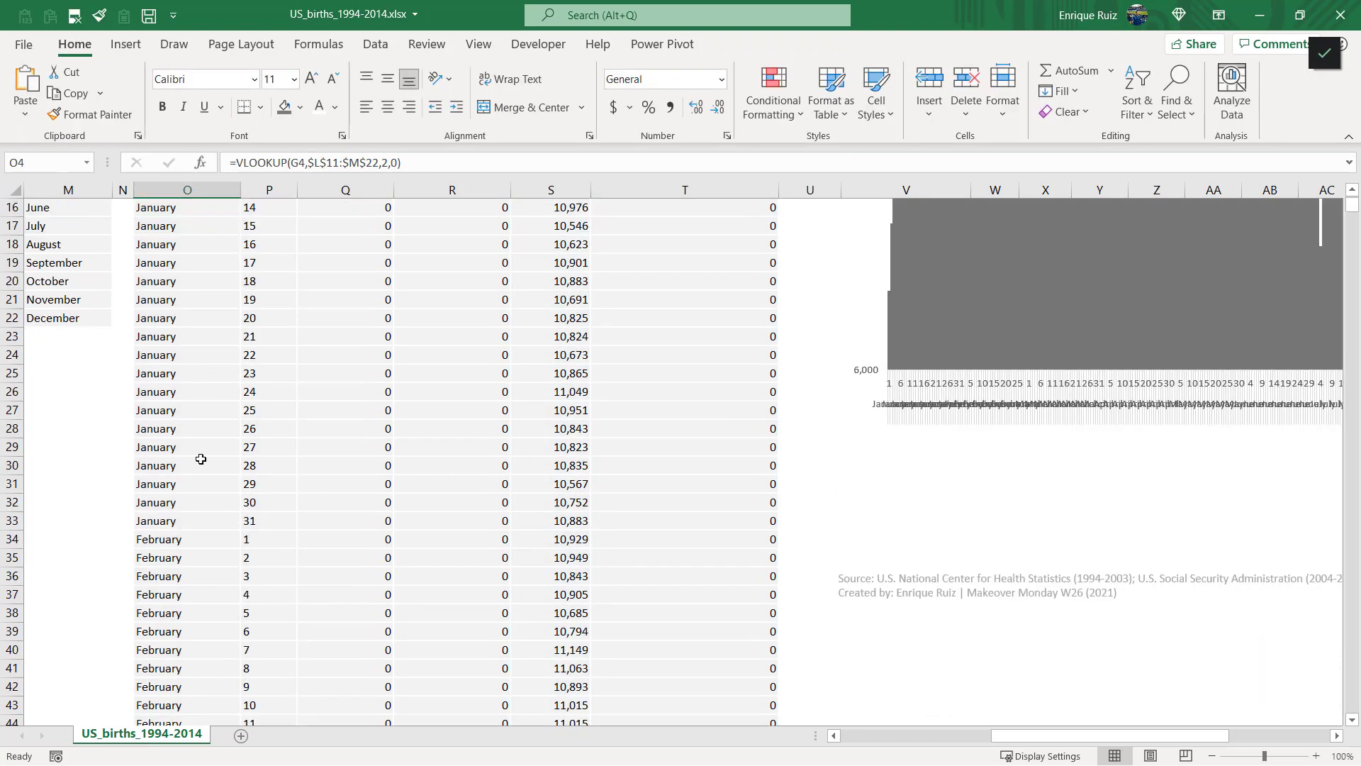
{"action": "left_click", "coordinate": [186, 520], "text": "shift"}
{"action": "scroll", "coordinate": [238, 477], "scroll_direction": "up", "scroll_amount": 5}
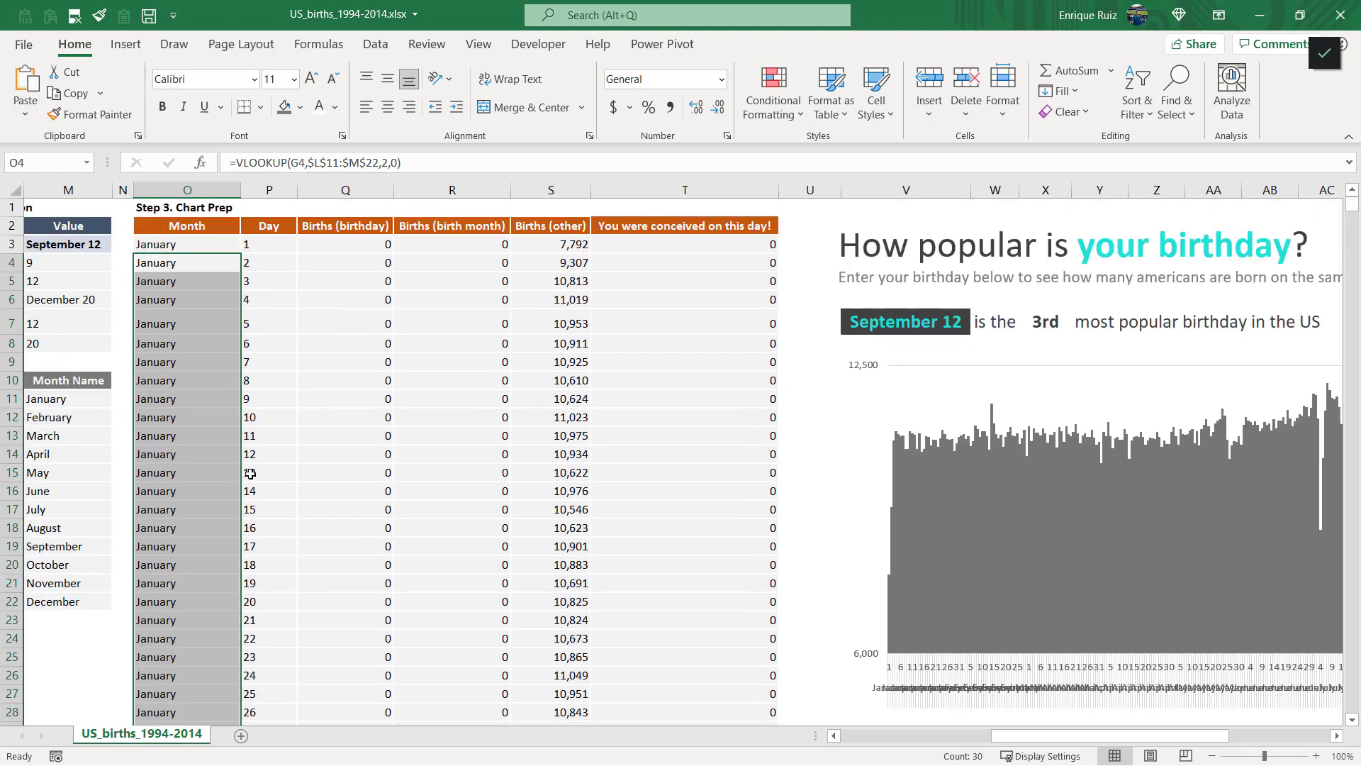
{"action": "key", "text": "Delete"}
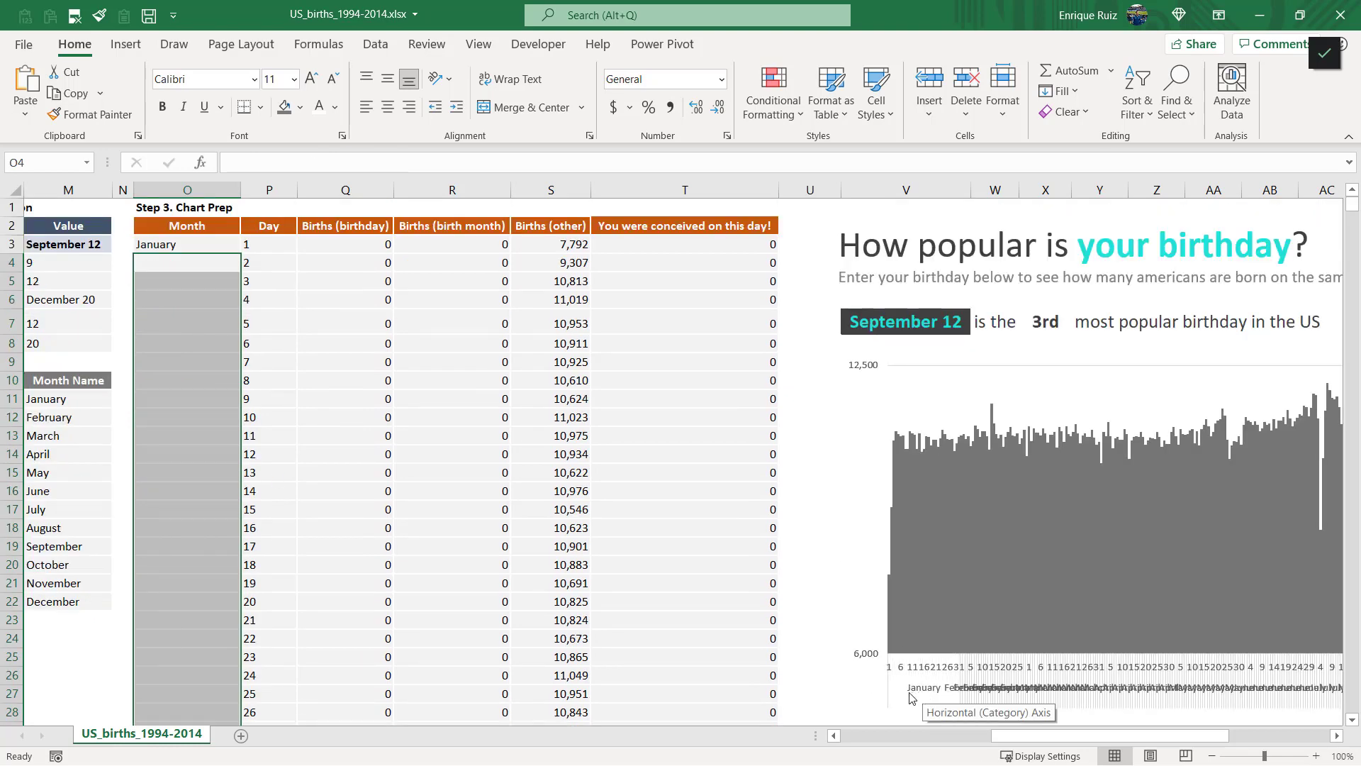
{"action": "scroll", "coordinate": [249, 264], "scroll_direction": "down", "scroll_amount": 1}
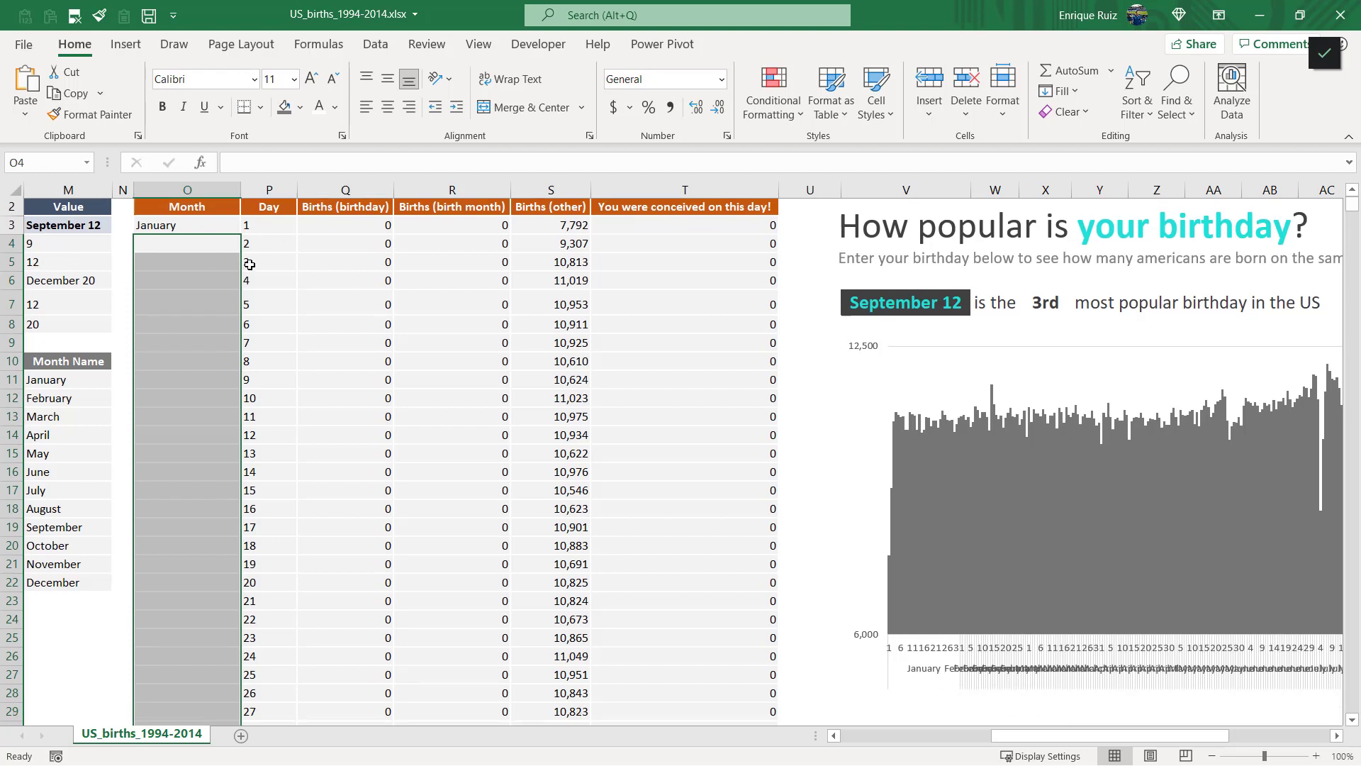
{"action": "scroll", "coordinate": [250, 263], "scroll_direction": "down", "scroll_amount": 5}
{"action": "scroll", "coordinate": [271, 487], "scroll_direction": "up", "scroll_amount": 5}
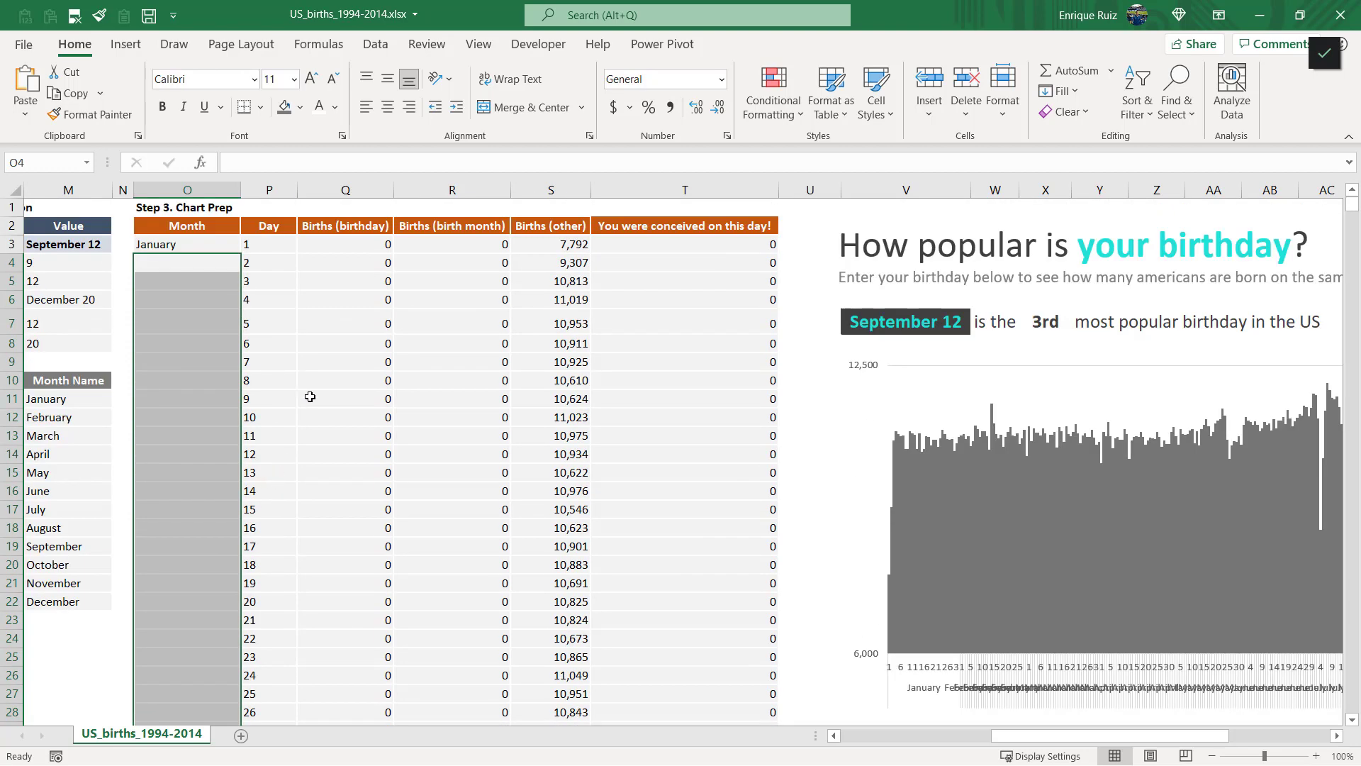
{"action": "scroll", "coordinate": [277, 389], "scroll_direction": "down", "scroll_amount": 20}
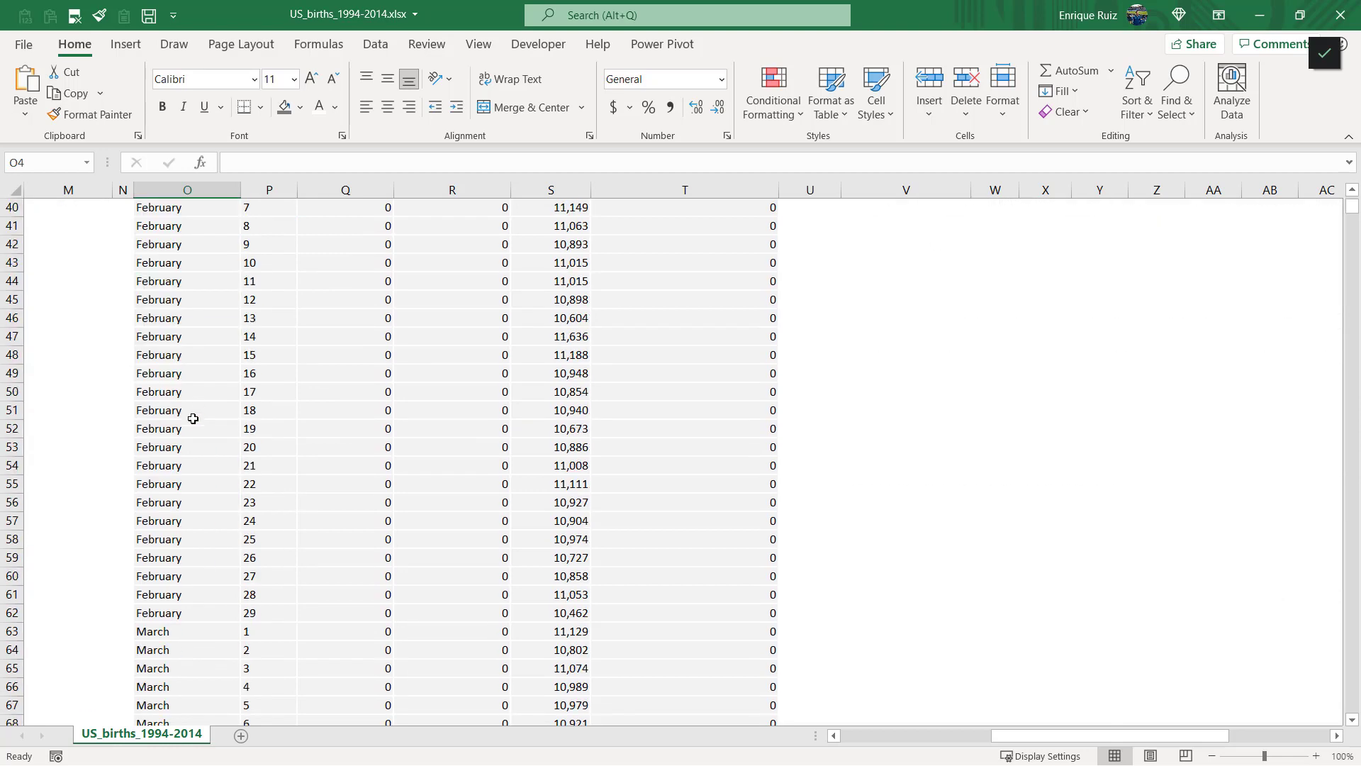
{"action": "scroll", "coordinate": [199, 428], "scroll_direction": "up", "scroll_amount": 20}
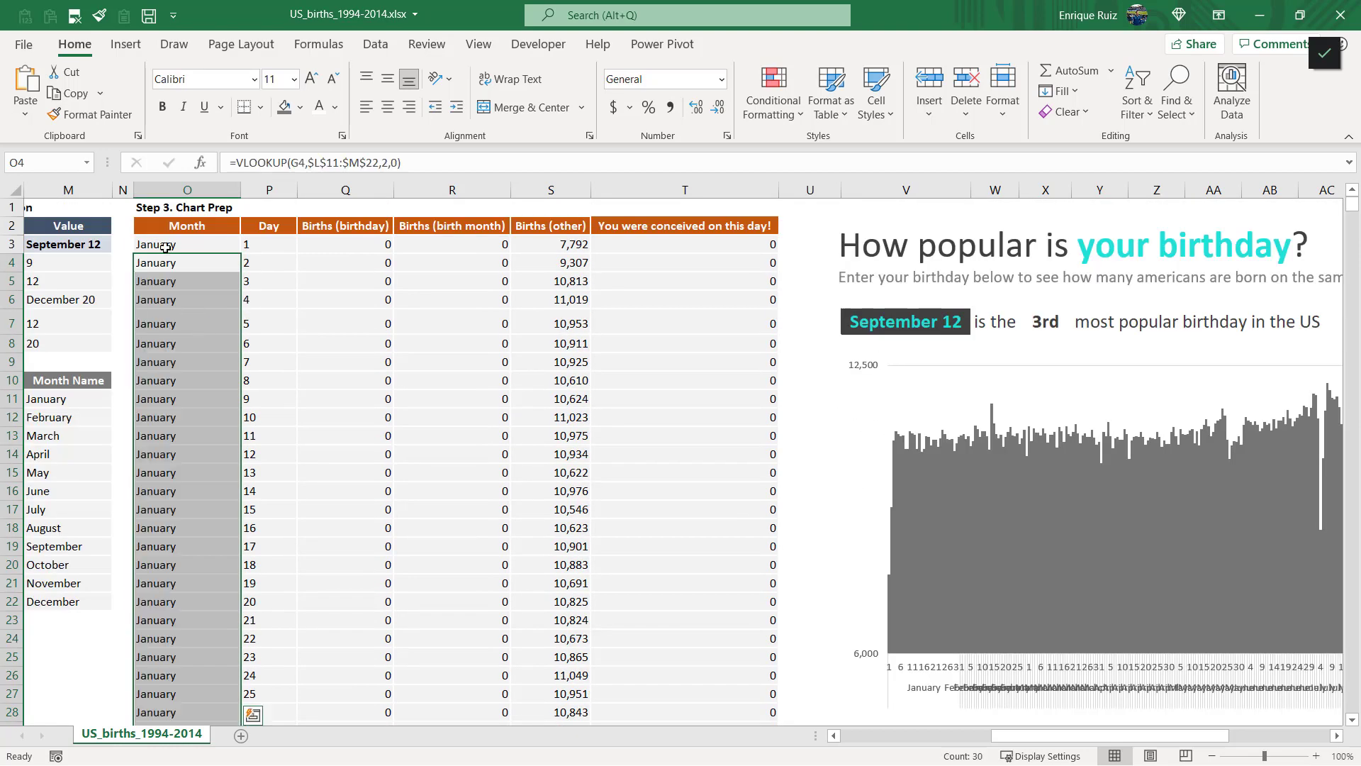
- Change the Month formula in O3 to =IF(H3=1,VLOOKUP(G3,$L$11:$M$22,2,0),"") so only the first day of each month is labelled
{"action": "left_click", "coordinate": [167, 245]}
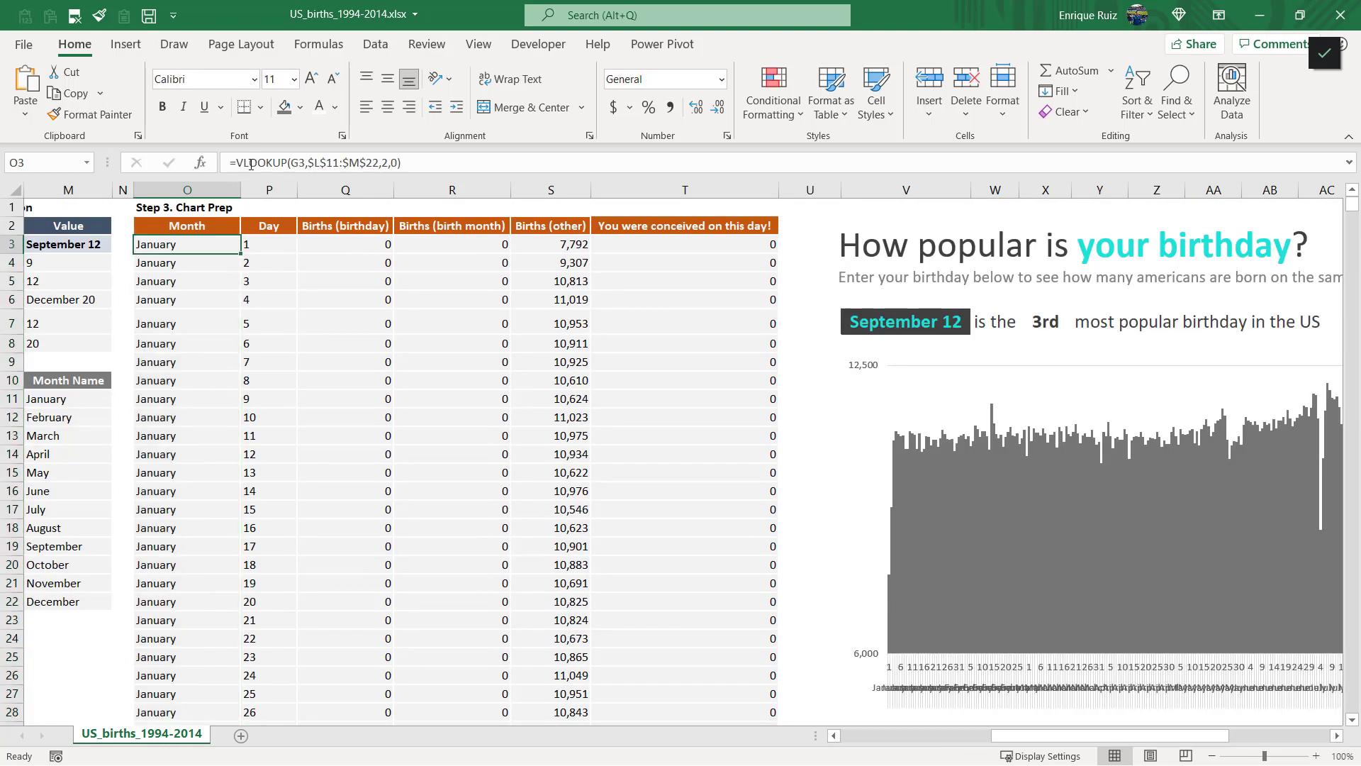
{"action": "left_click", "coordinate": [238, 164]}
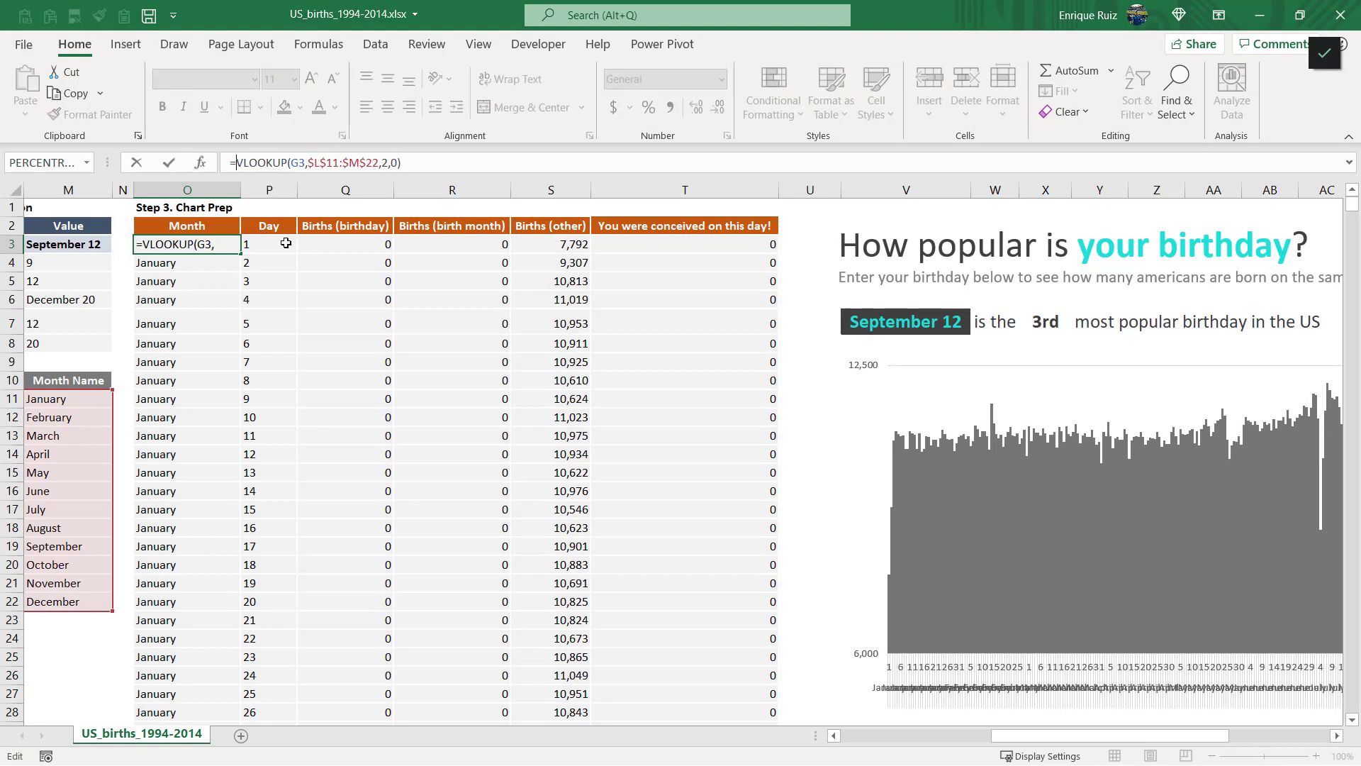
{"action": "type", "text": "if"}
{"action": "key", "text": "Tab"}
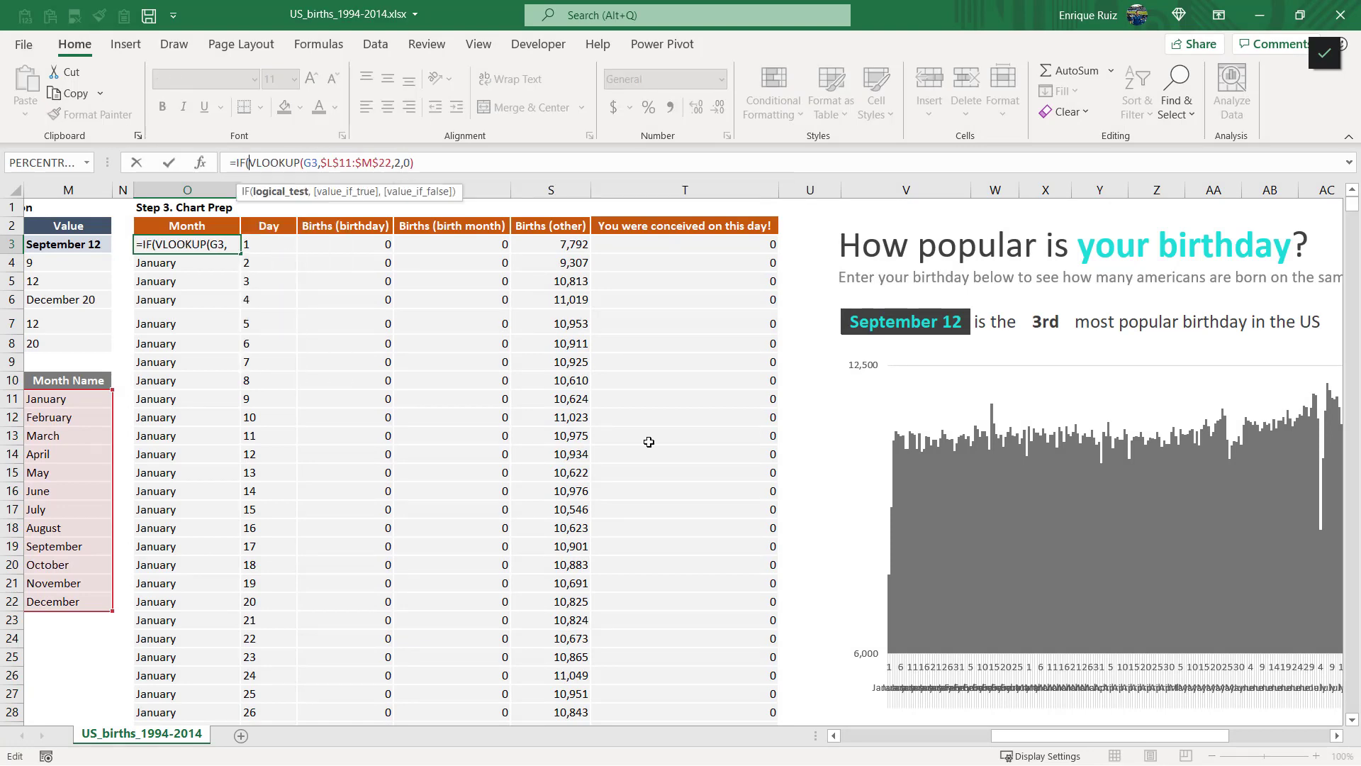
{"action": "scroll", "coordinate": [794, 588], "scroll_direction": "left", "scroll_amount": 5}
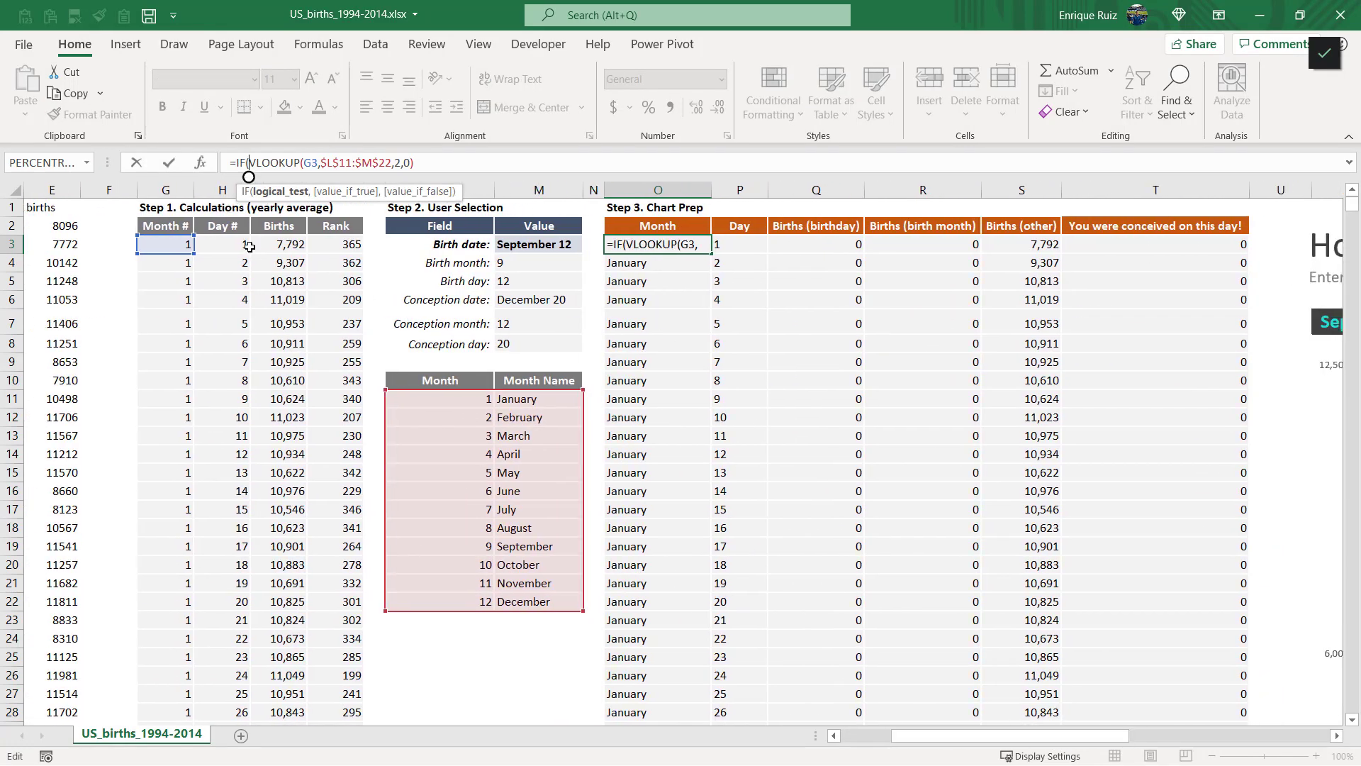
{"action": "left_click", "coordinate": [232, 242]}
{"action": "type", "text": "=1,"}
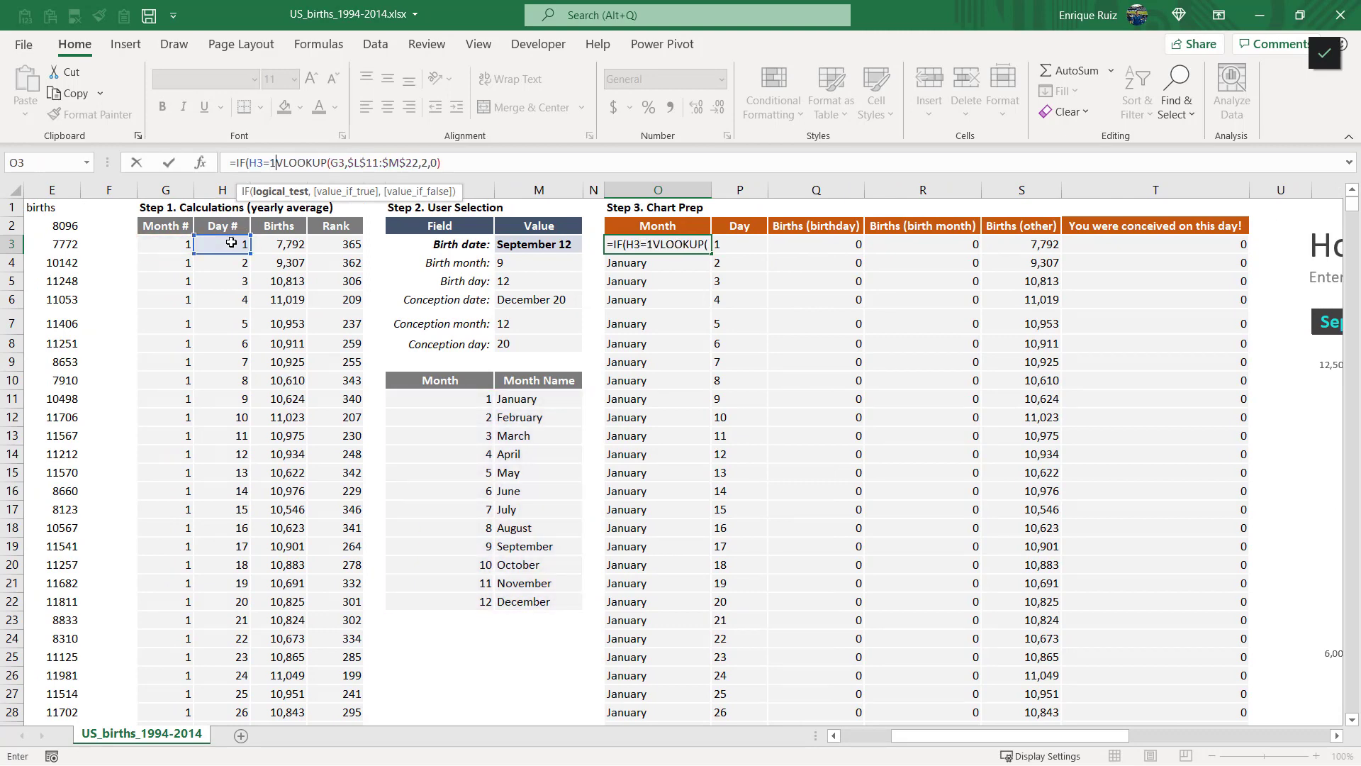
{"action": "left_click", "coordinate": [454, 160]}
{"action": "type", "text": ",\"\""}
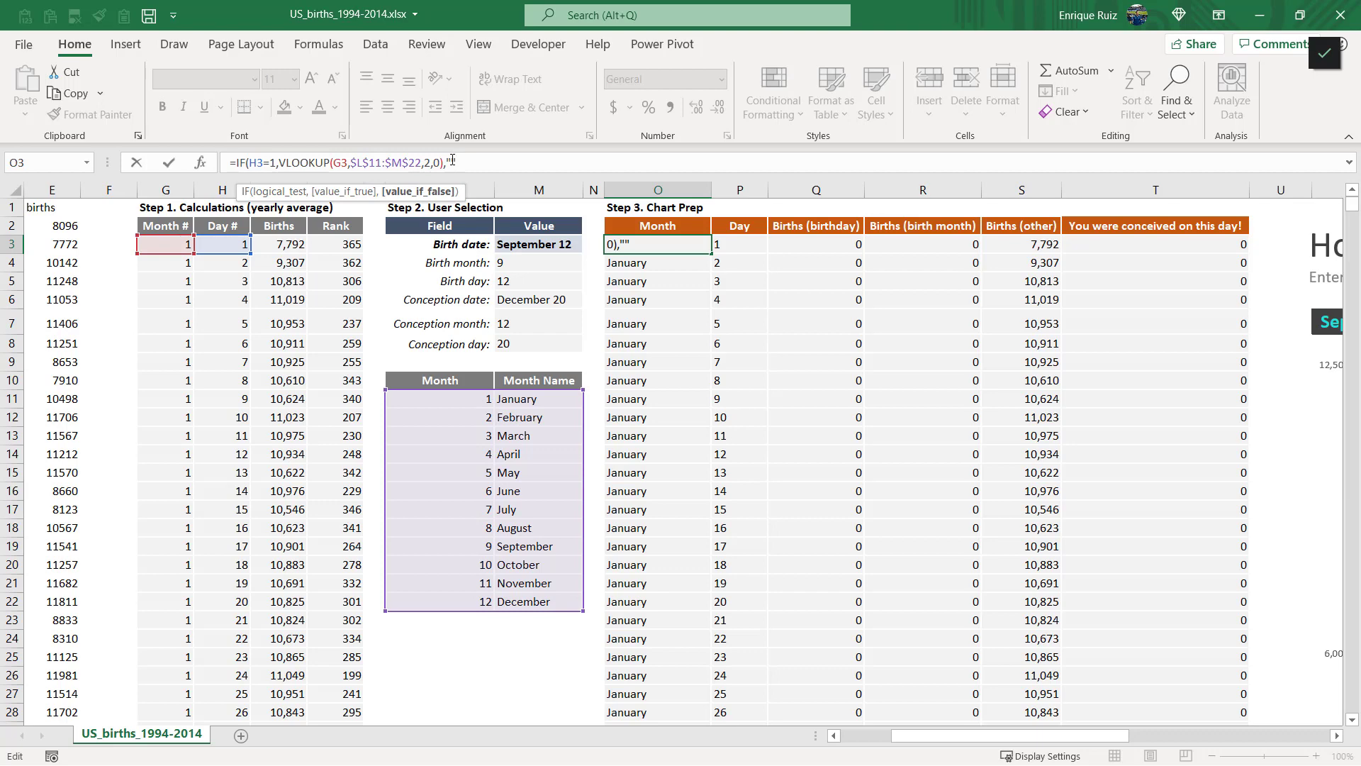
{"action": "type", "text": ")"}
{"action": "key", "text": "Return"}
- Fill the O3 formula down the whole Month column and check the month labels in the column and on the chart's axis
{"action": "left_click", "coordinate": [690, 245]}
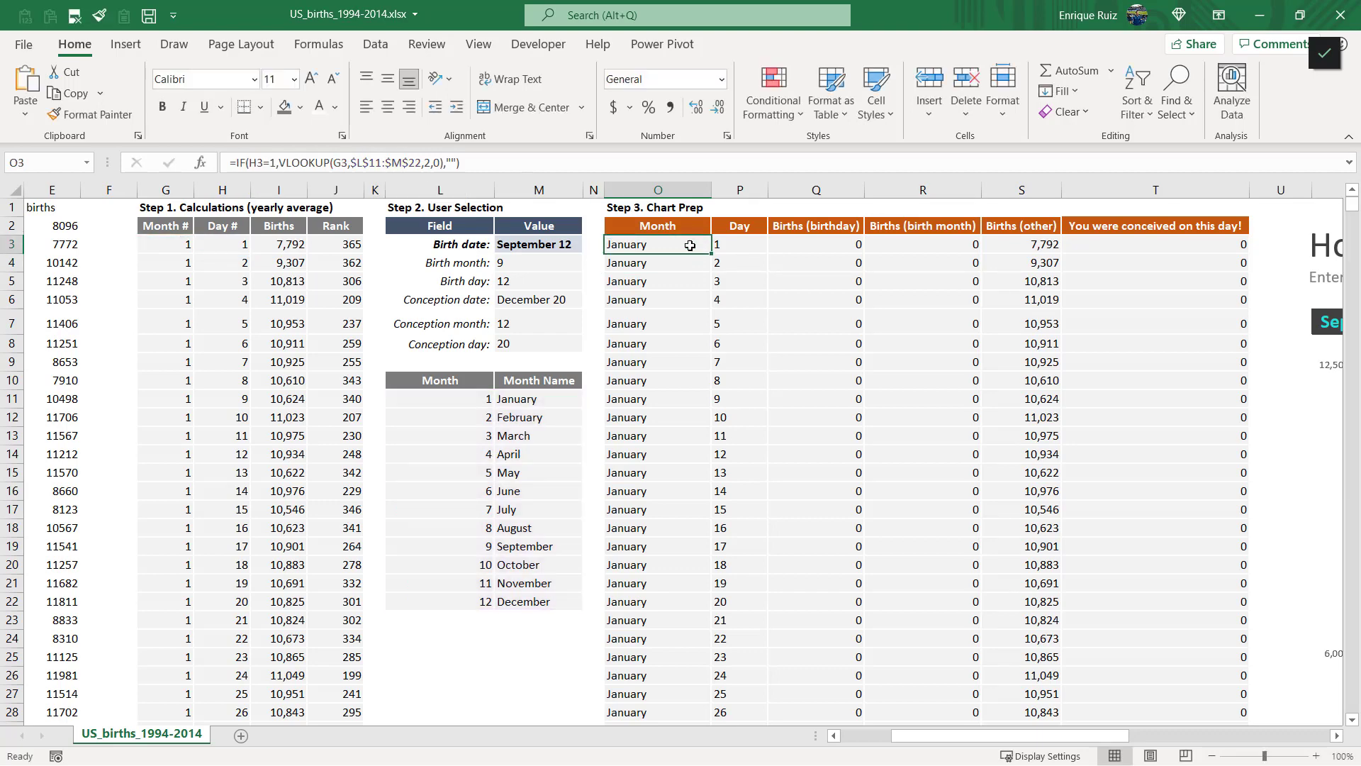
{"action": "double_click", "coordinate": [707, 252]}
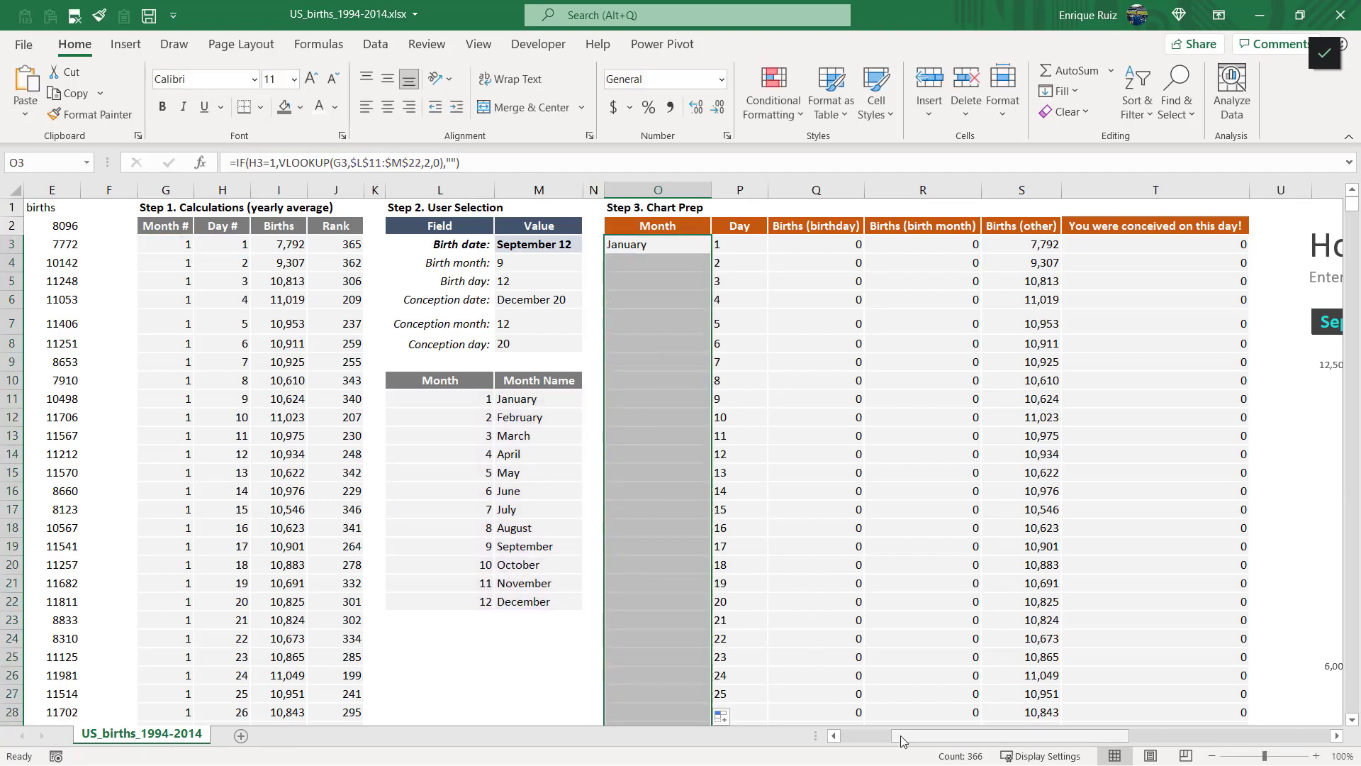
{"action": "scroll", "coordinate": [757, 587], "scroll_direction": "down", "scroll_amount": 5}
{"action": "scroll", "coordinate": [686, 395], "scroll_direction": "down", "scroll_amount": 3}
{"action": "scroll", "coordinate": [693, 407], "scroll_direction": "down", "scroll_amount": 7}
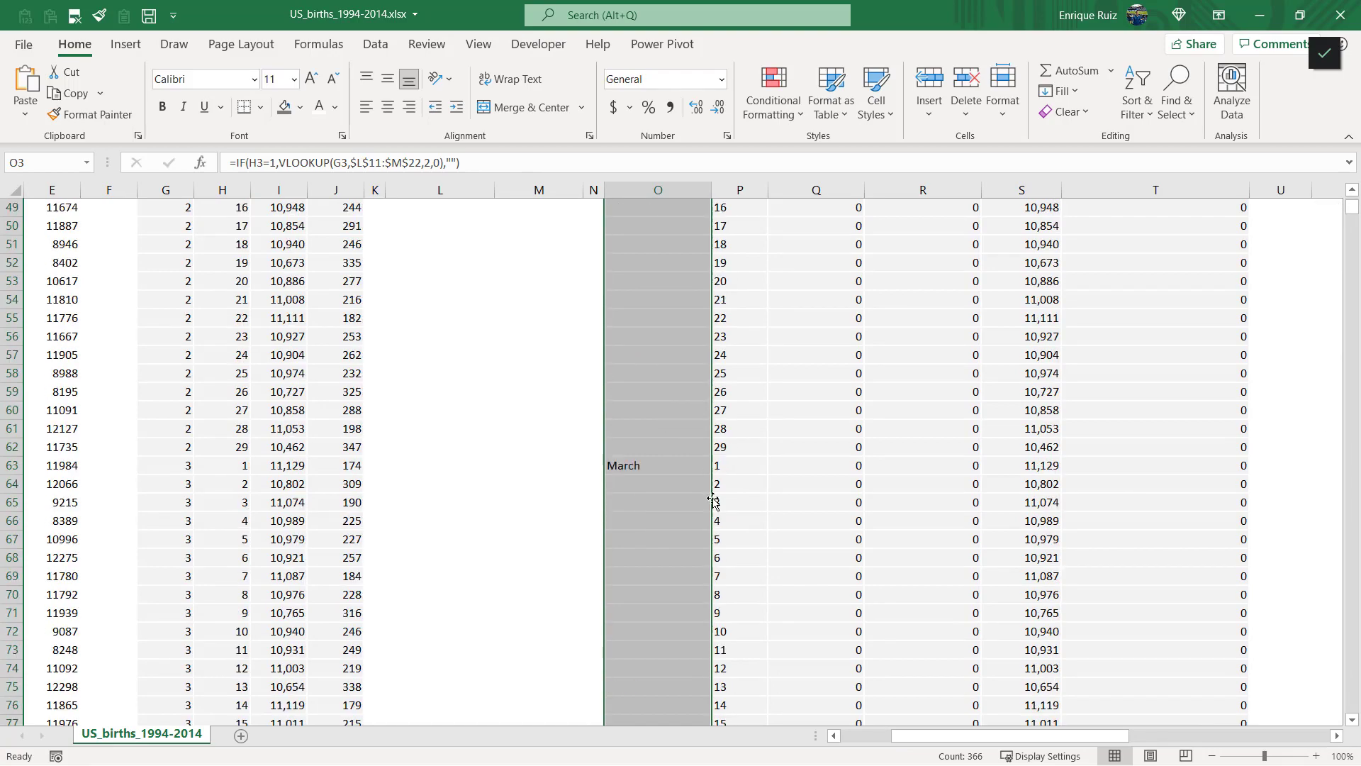
{"action": "scroll", "coordinate": [709, 478], "scroll_direction": "up", "scroll_amount": 13}
{"action": "scroll", "coordinate": [708, 477], "scroll_direction": "up", "scroll_amount": 1}
{"action": "left_click_drag", "start_coordinate": [1060, 737], "coordinate": [1227, 708]}
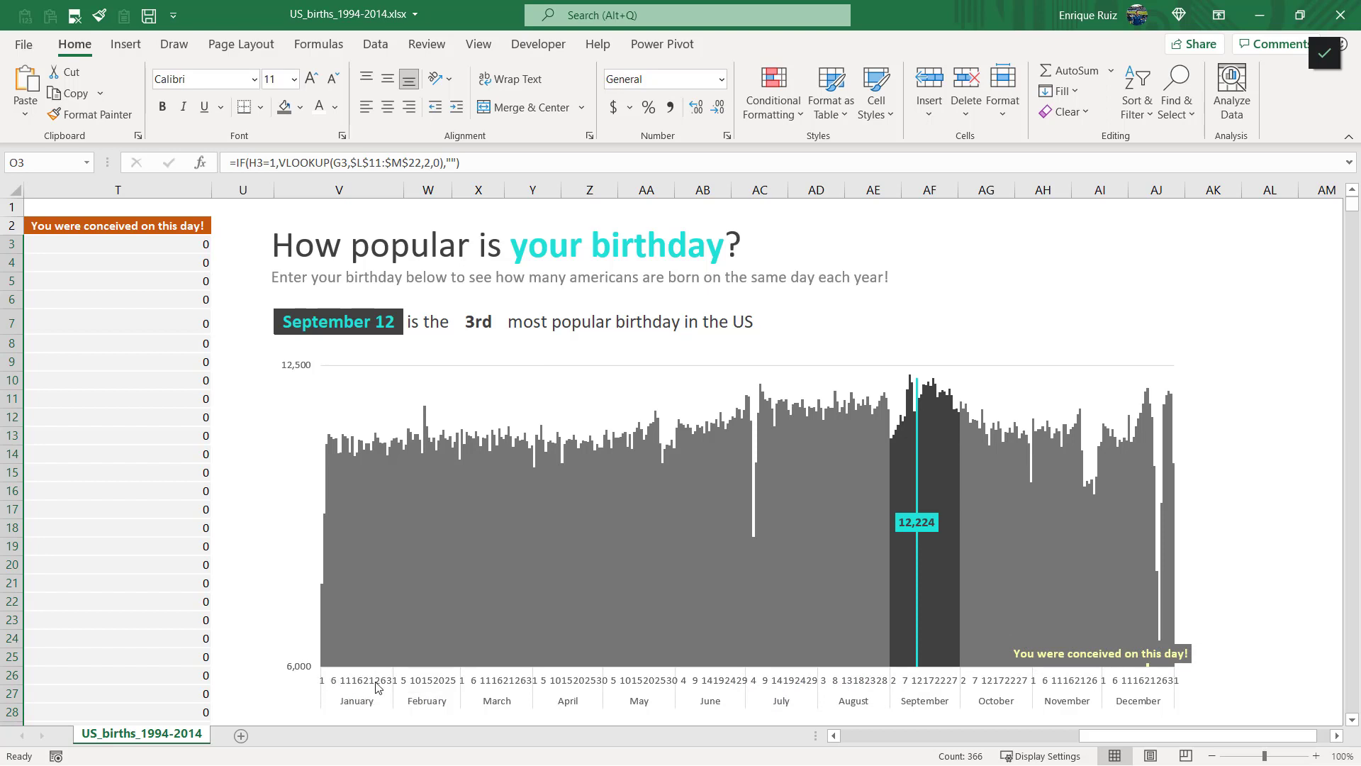
{"action": "mouse_move", "coordinate": [832, 667]}
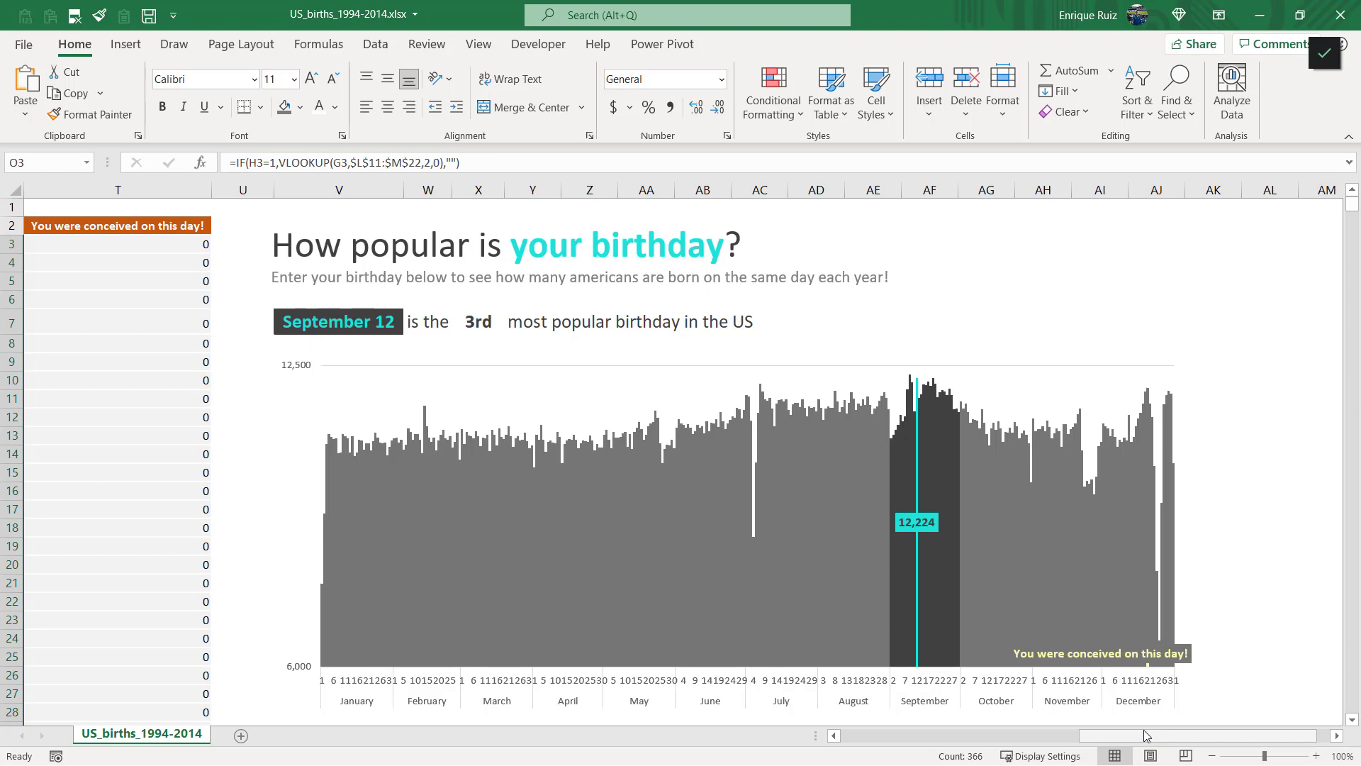
- Change the Day formula in P3 to =IF(OR(Q3>0,T3>0),TEXT(H3,"#"),"") so only birthday and conception days are labelled
{"action": "left_click_drag", "start_coordinate": [1141, 739], "coordinate": [973, 717]}
{"action": "left_click", "coordinate": [680, 241]}
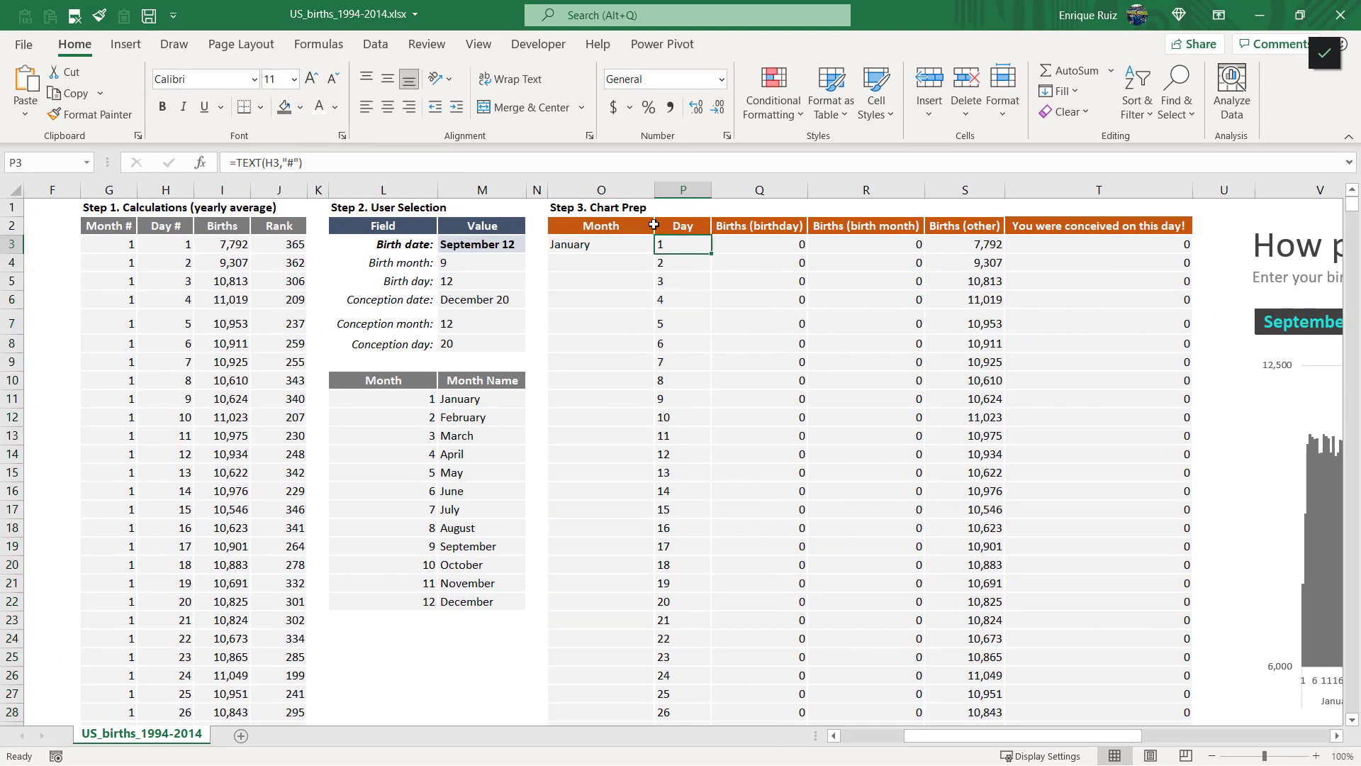
{"action": "left_click", "coordinate": [238, 163]}
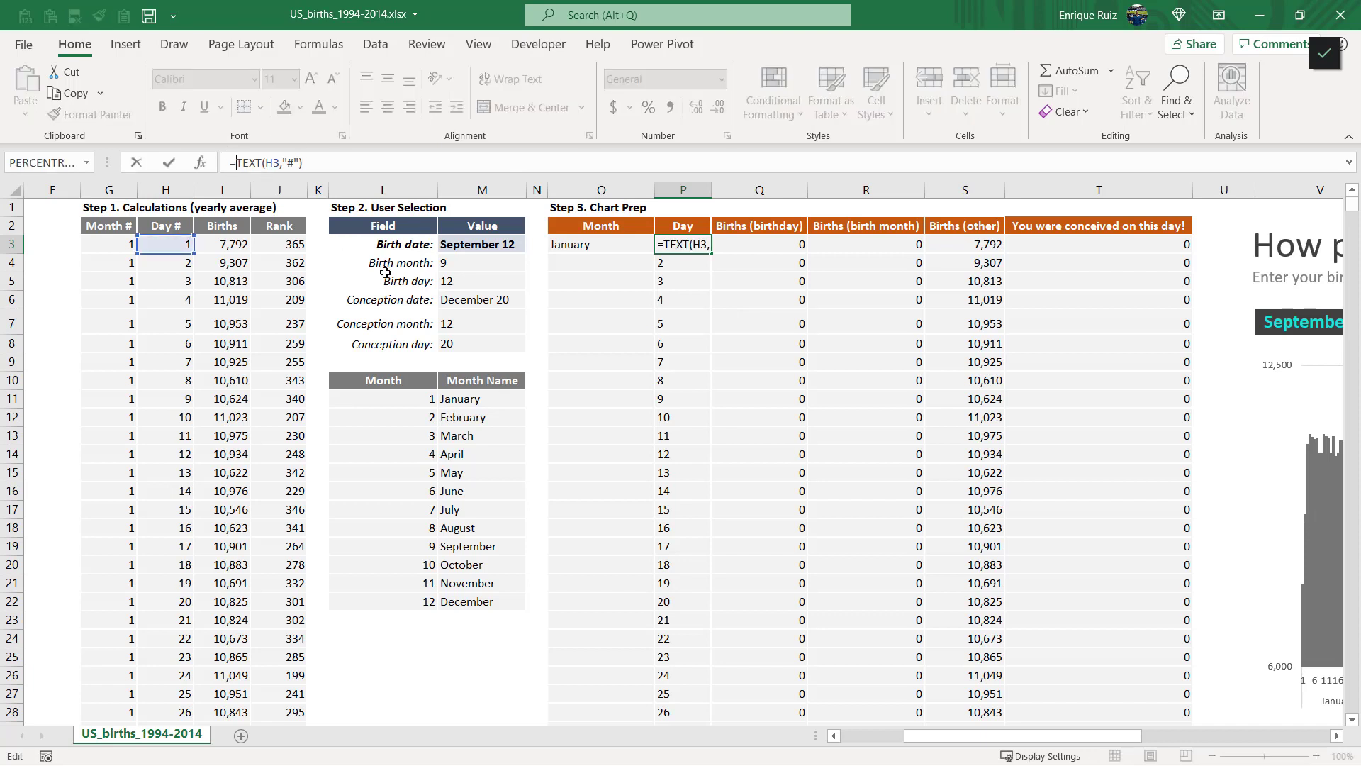
{"action": "type", "text": "IF("}
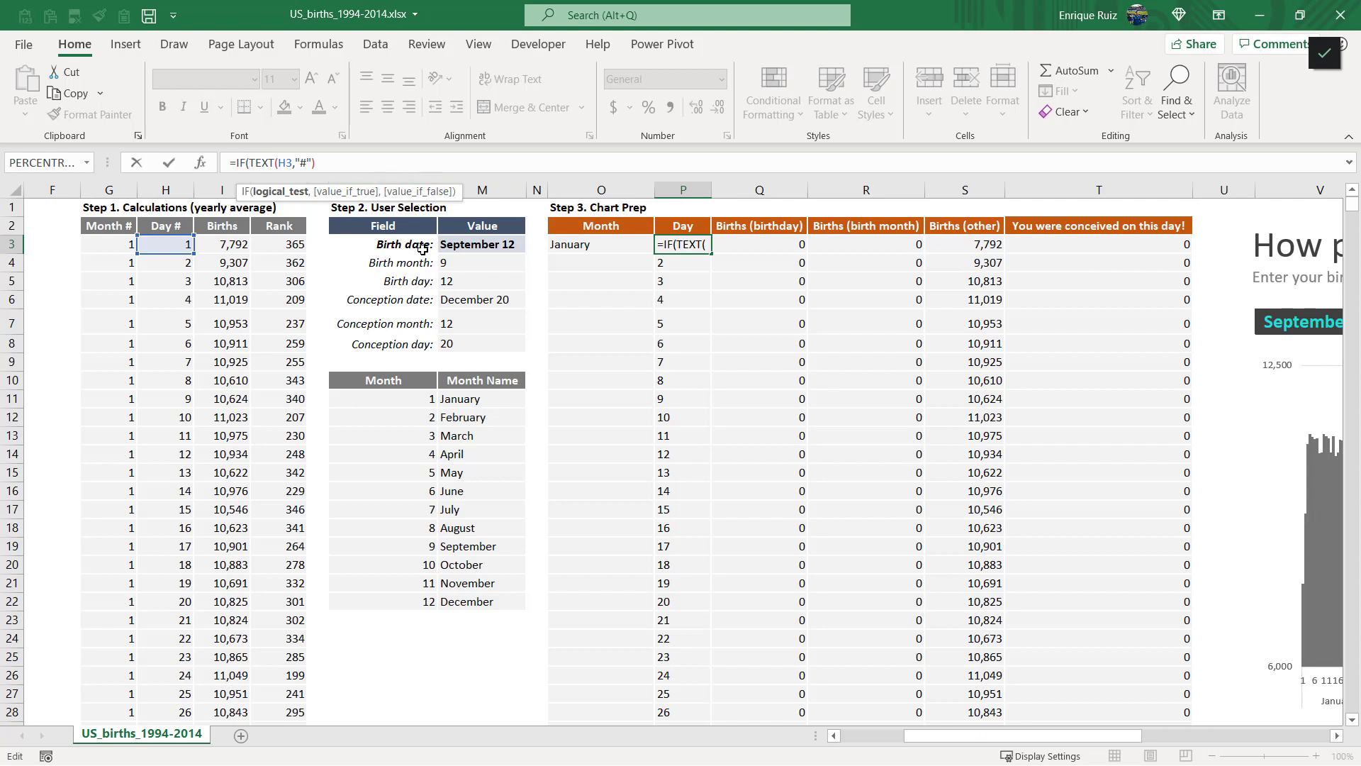
{"action": "left_click", "coordinate": [764, 242]}
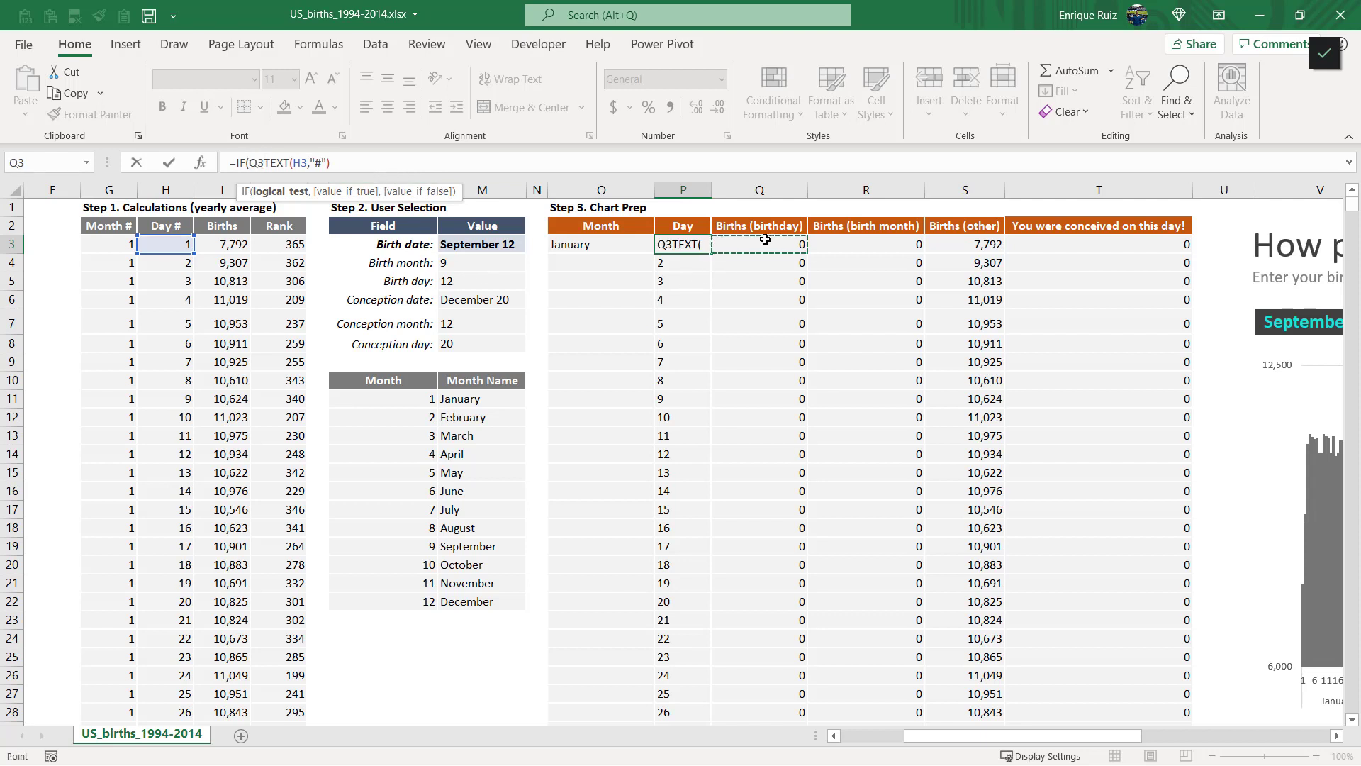
{"action": "type", "text": ">0"}
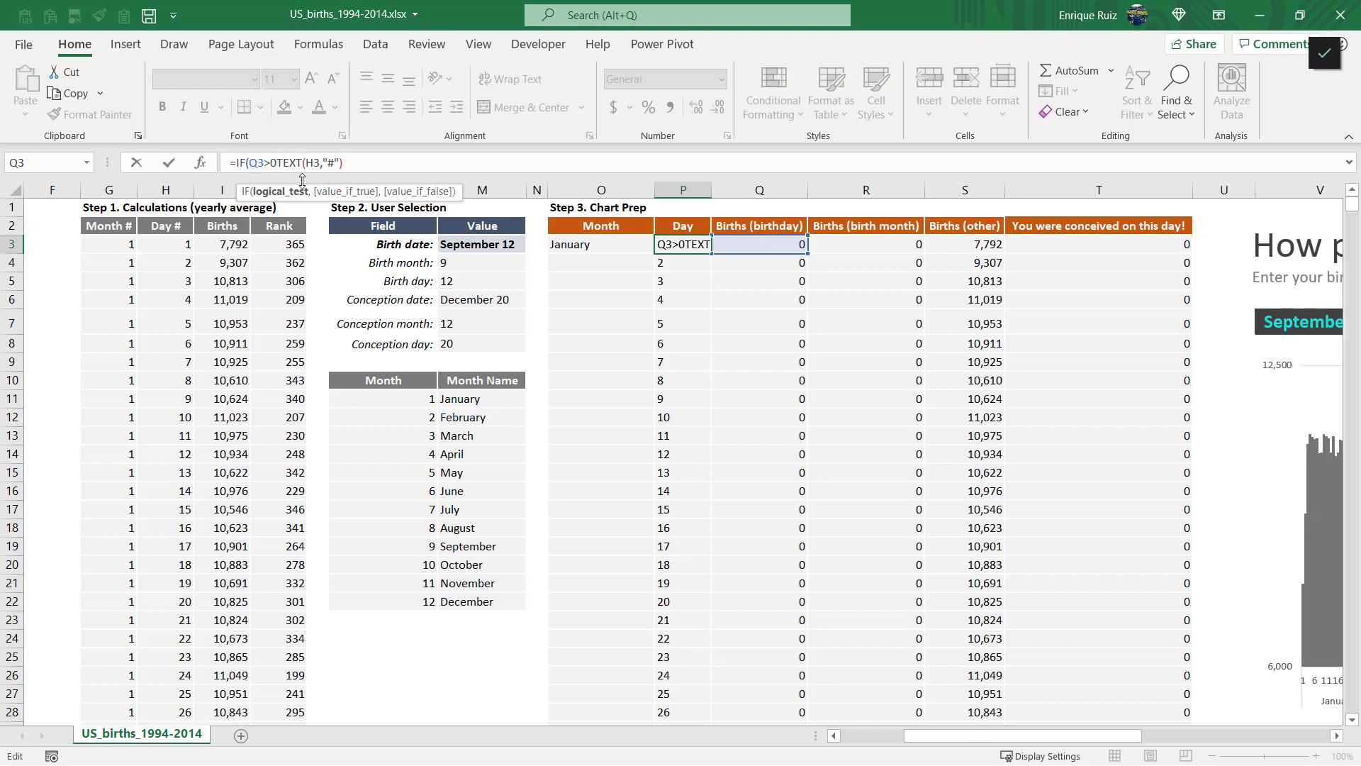
{"action": "type", "text": "OR("}
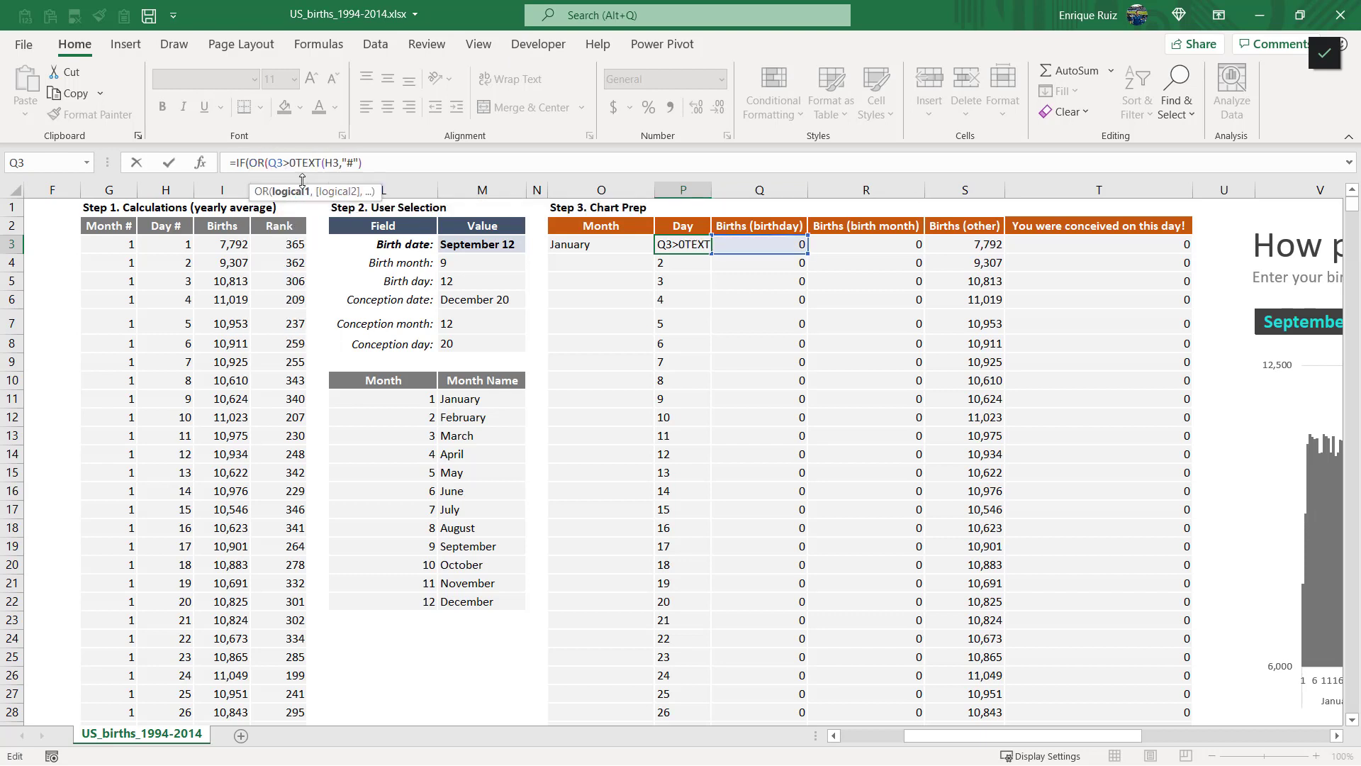
{"action": "type", "text": ","}
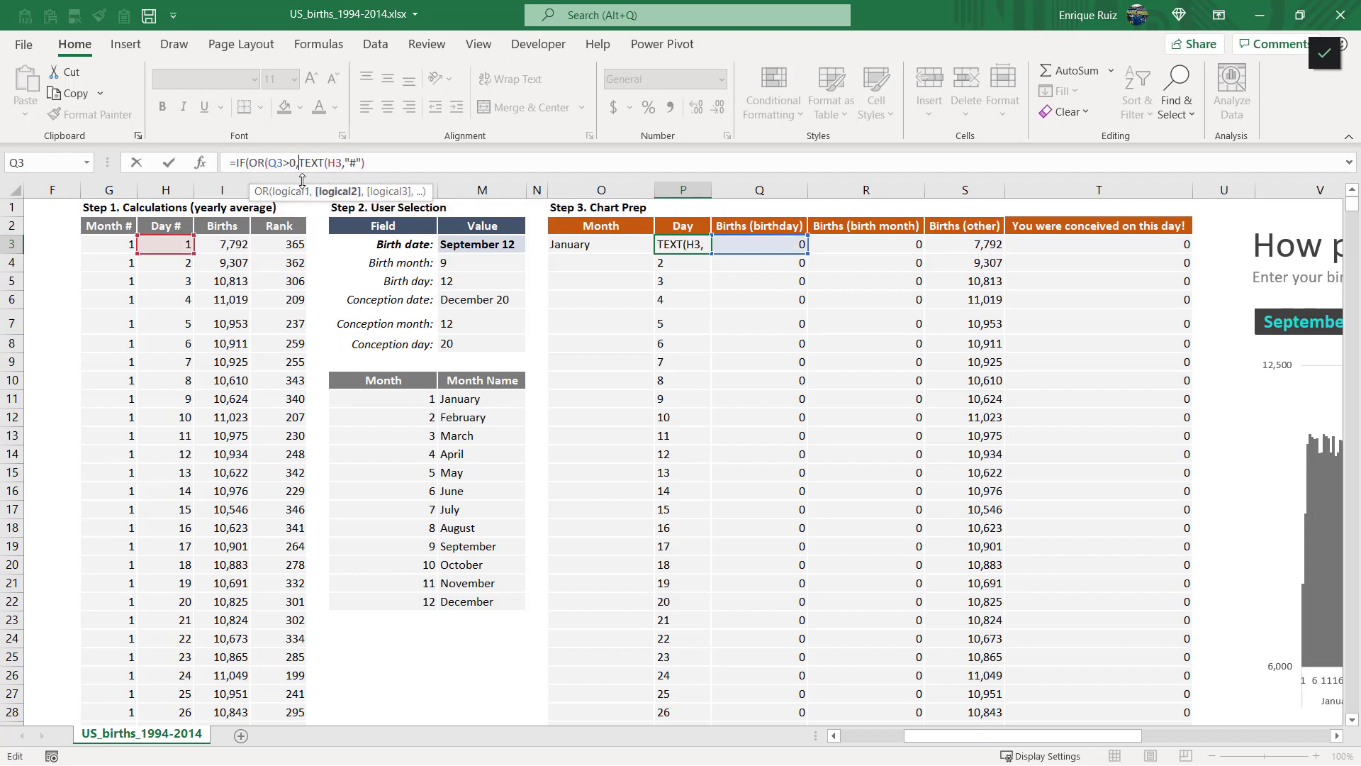
{"action": "left_click", "coordinate": [1022, 244]}
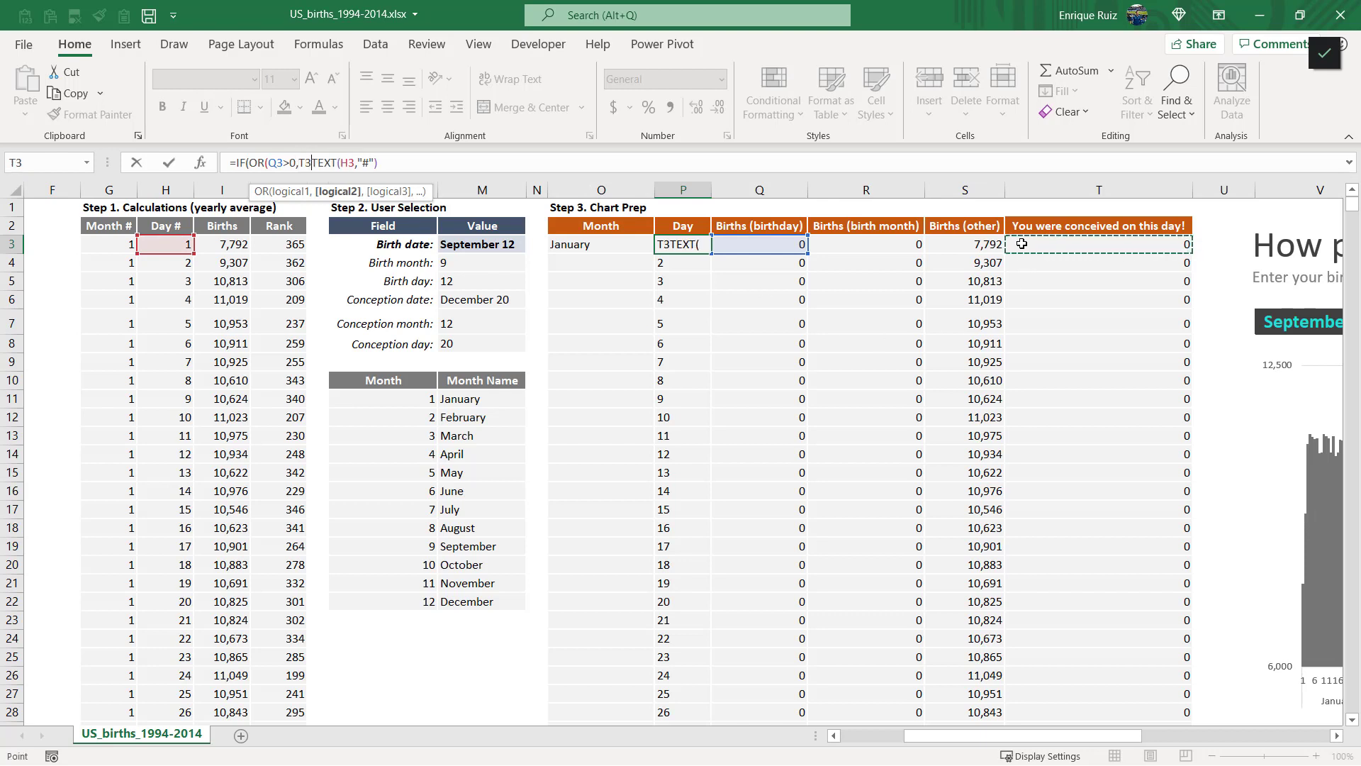
{"action": "type", "text": ">0"}
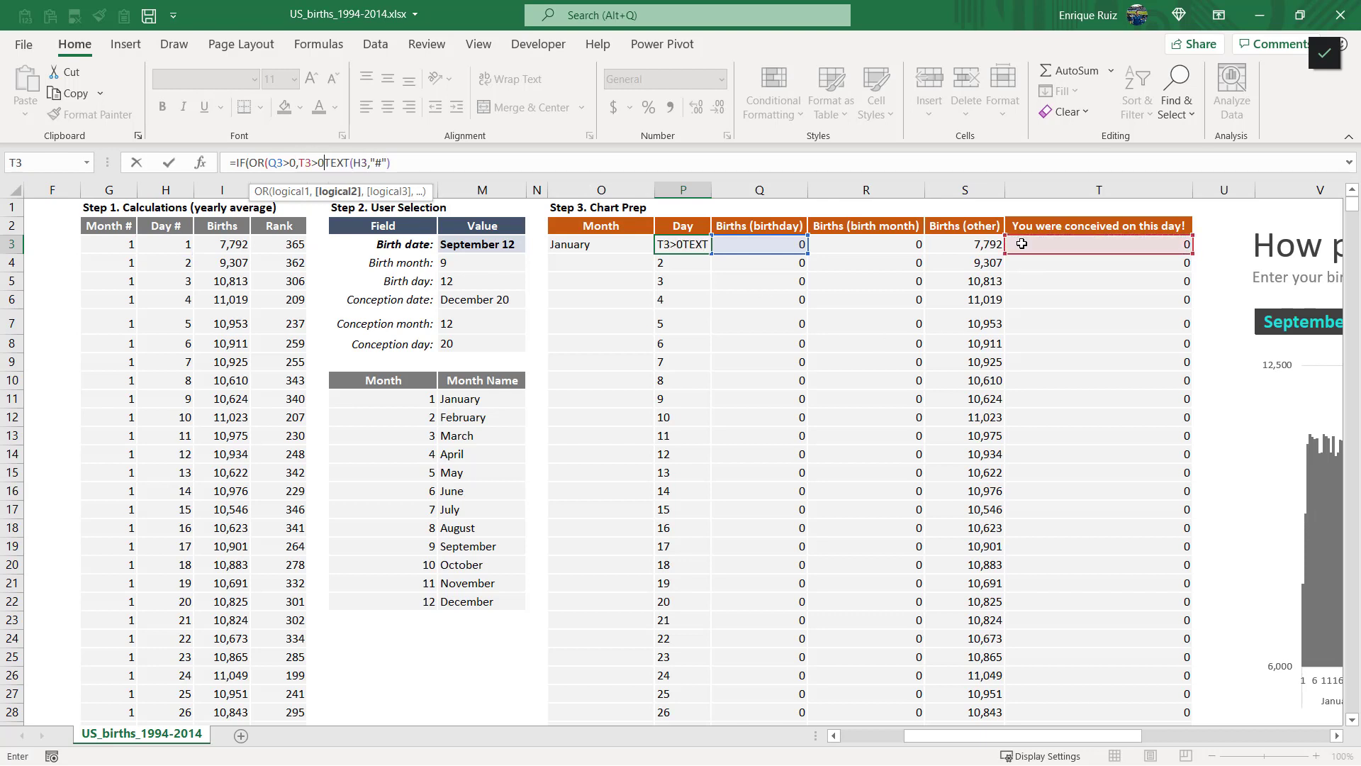
{"action": "type", "text": "),"}
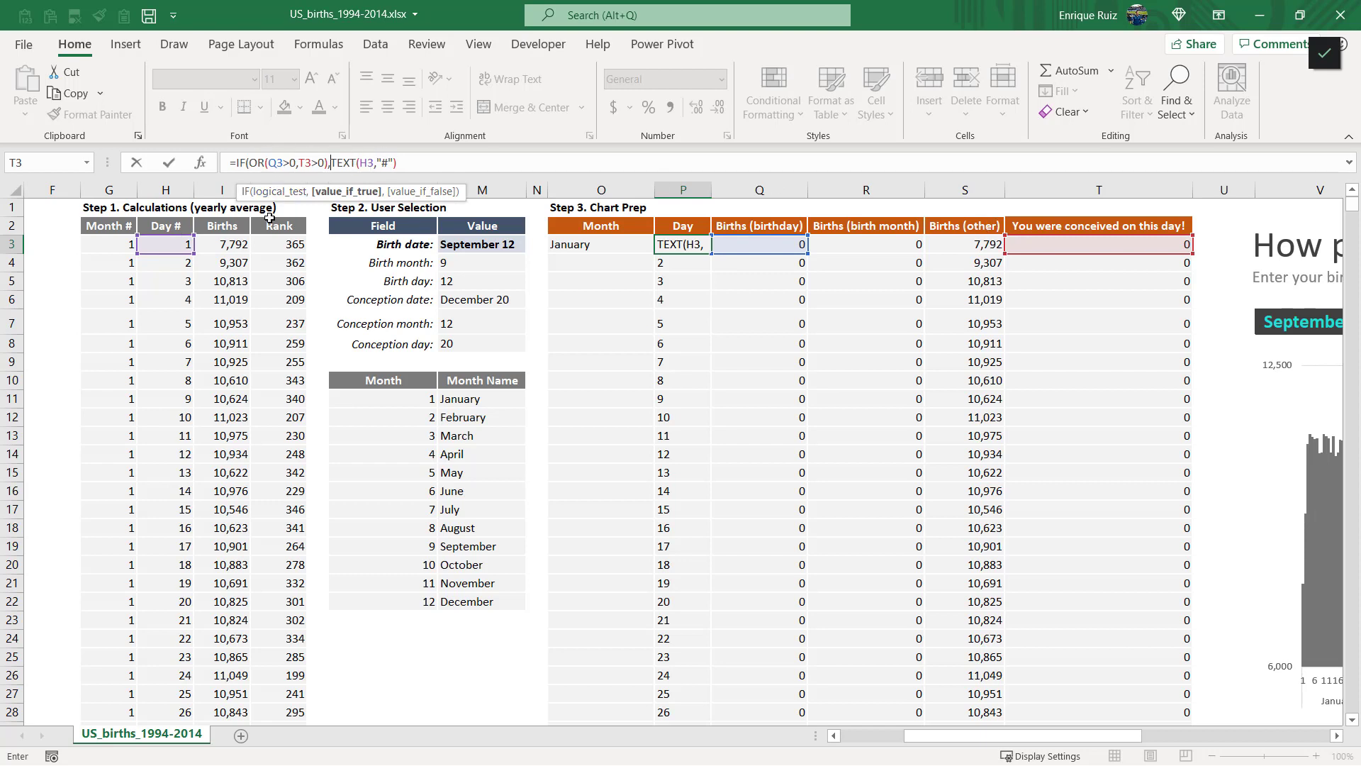
{"action": "type", "text": "TEXT(H3,\"#\"),"}
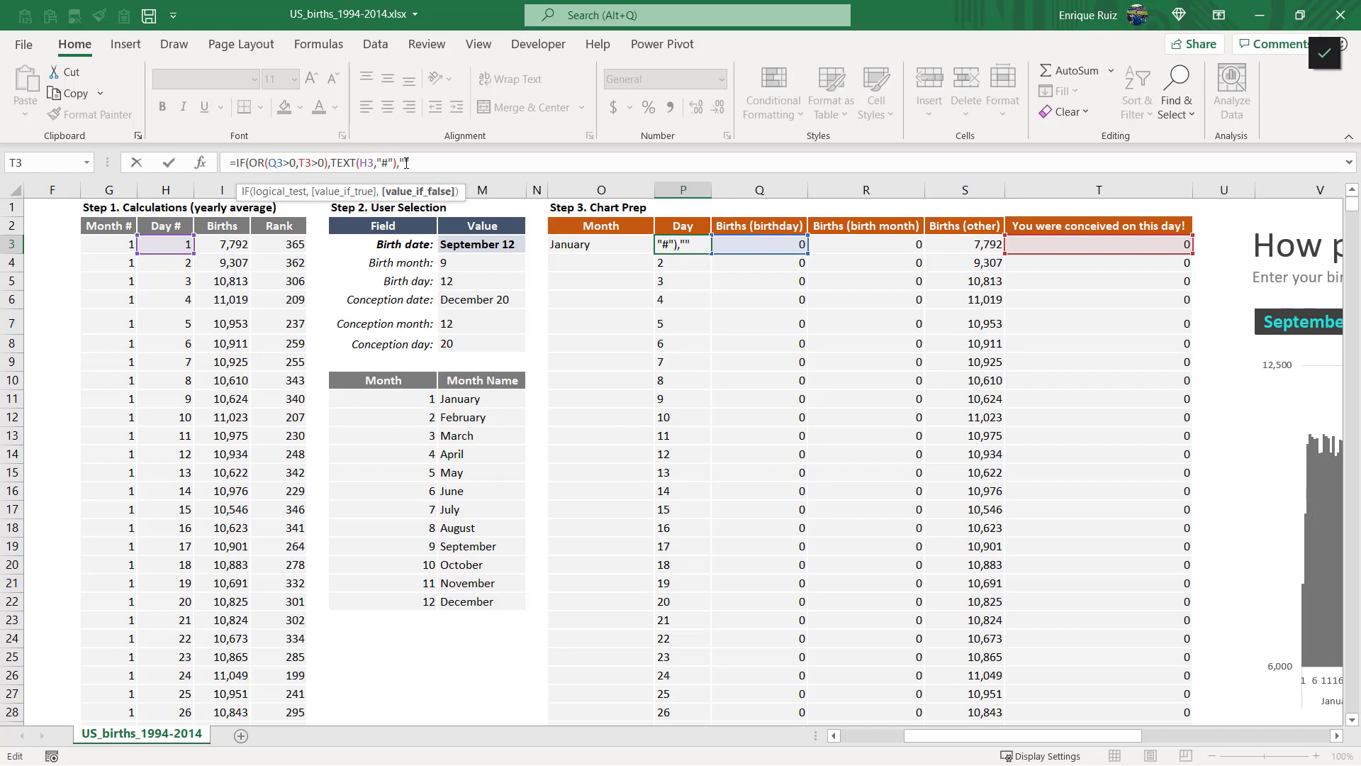
{"action": "type", "text": "\"\")"}
{"action": "key", "text": "Return"}
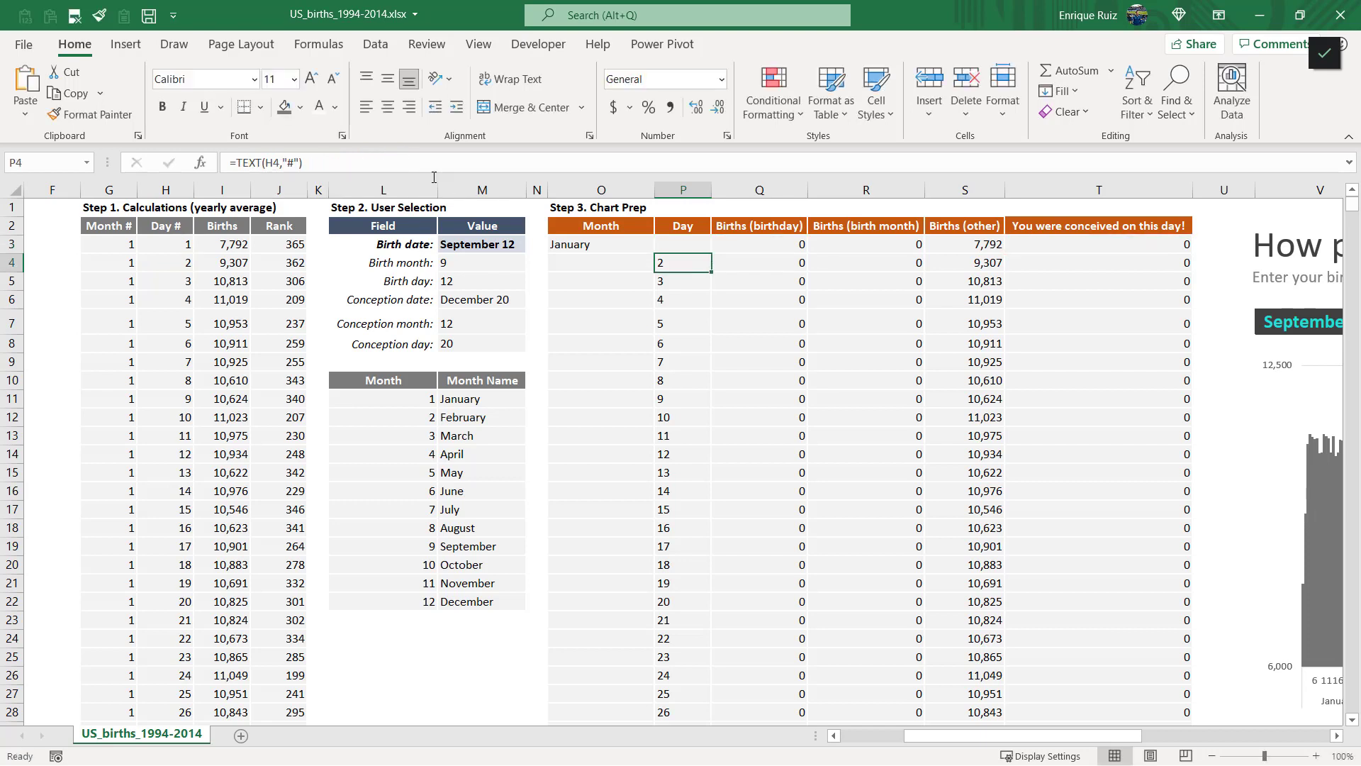
- Fill the P3 formula down the whole Day column and check the rows around the selected birthday
{"action": "left_click", "coordinate": [703, 252]}
{"action": "double_click", "coordinate": [710, 253]}
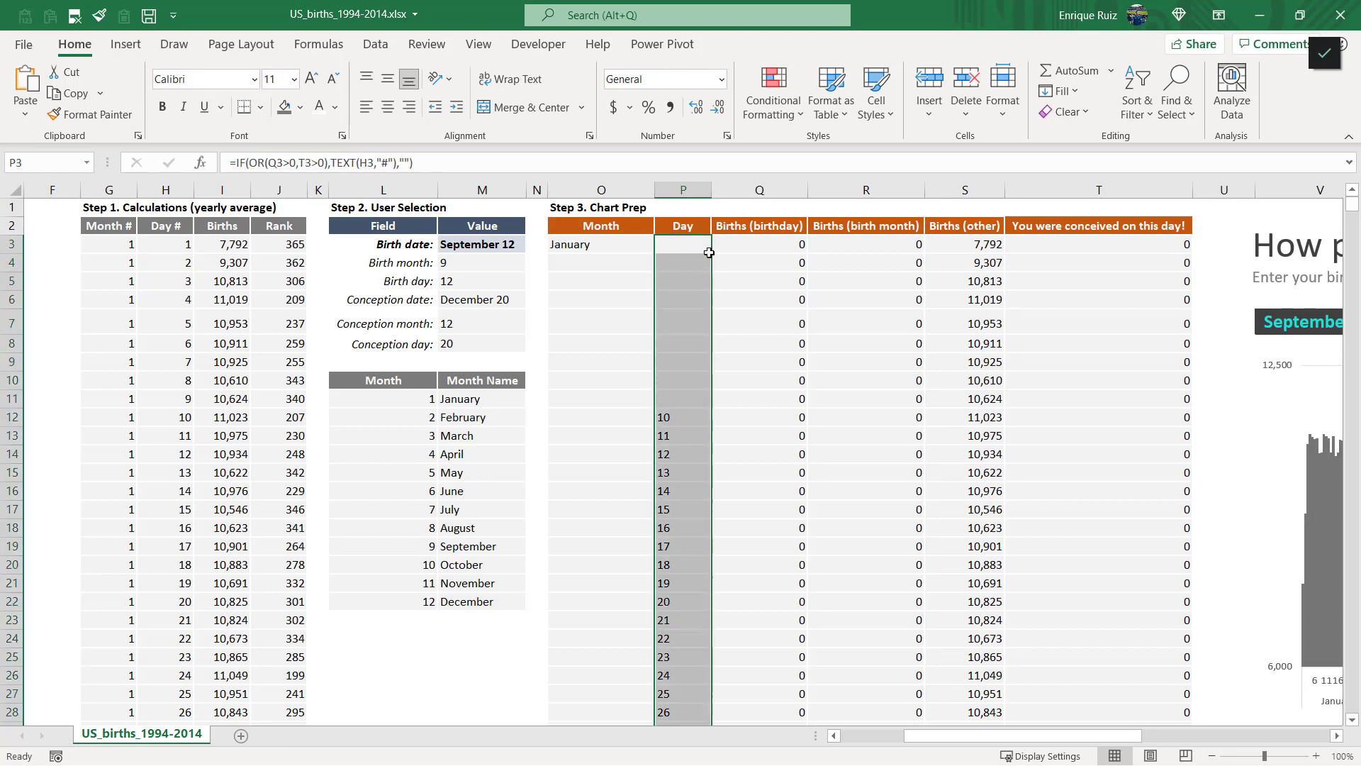
{"action": "scroll", "coordinate": [694, 267], "scroll_direction": "down", "scroll_amount": 20}
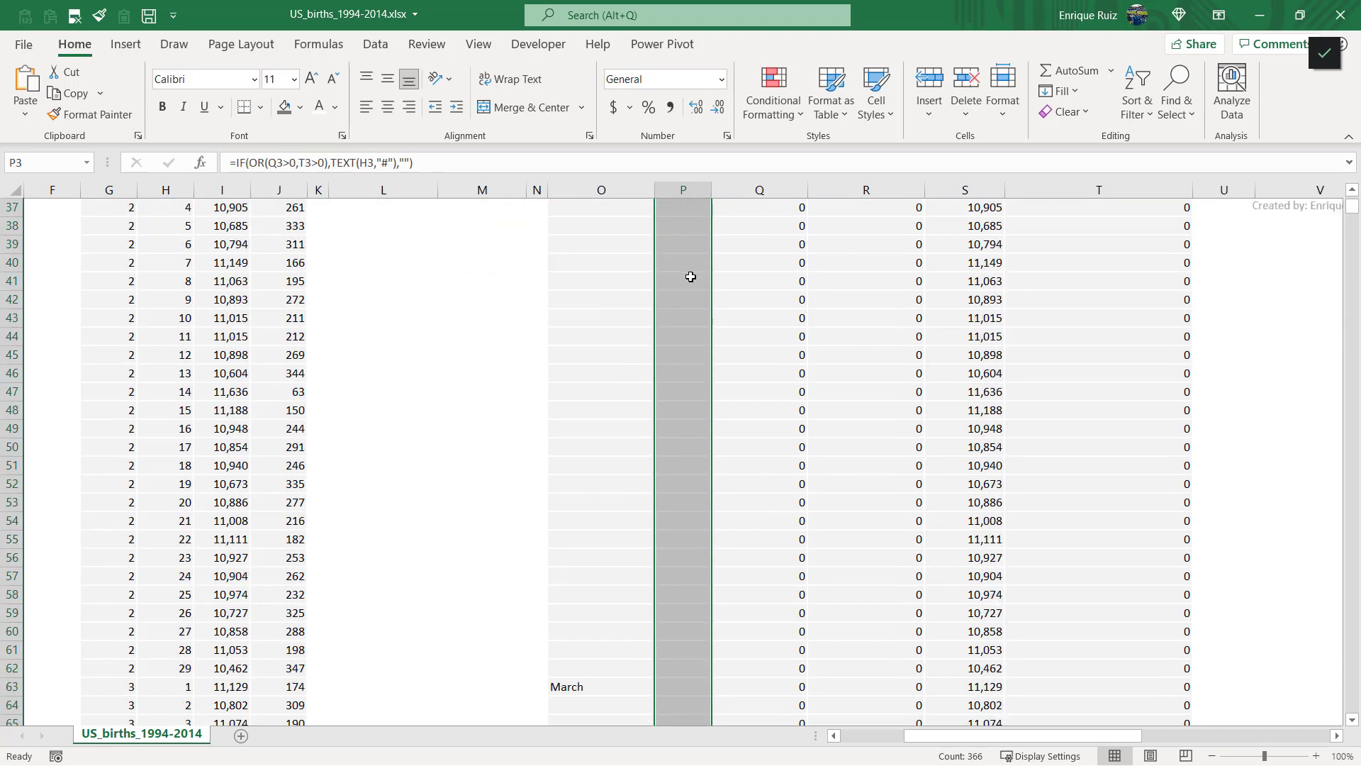
{"action": "scroll", "coordinate": [689, 283], "scroll_direction": "down", "scroll_amount": 20}
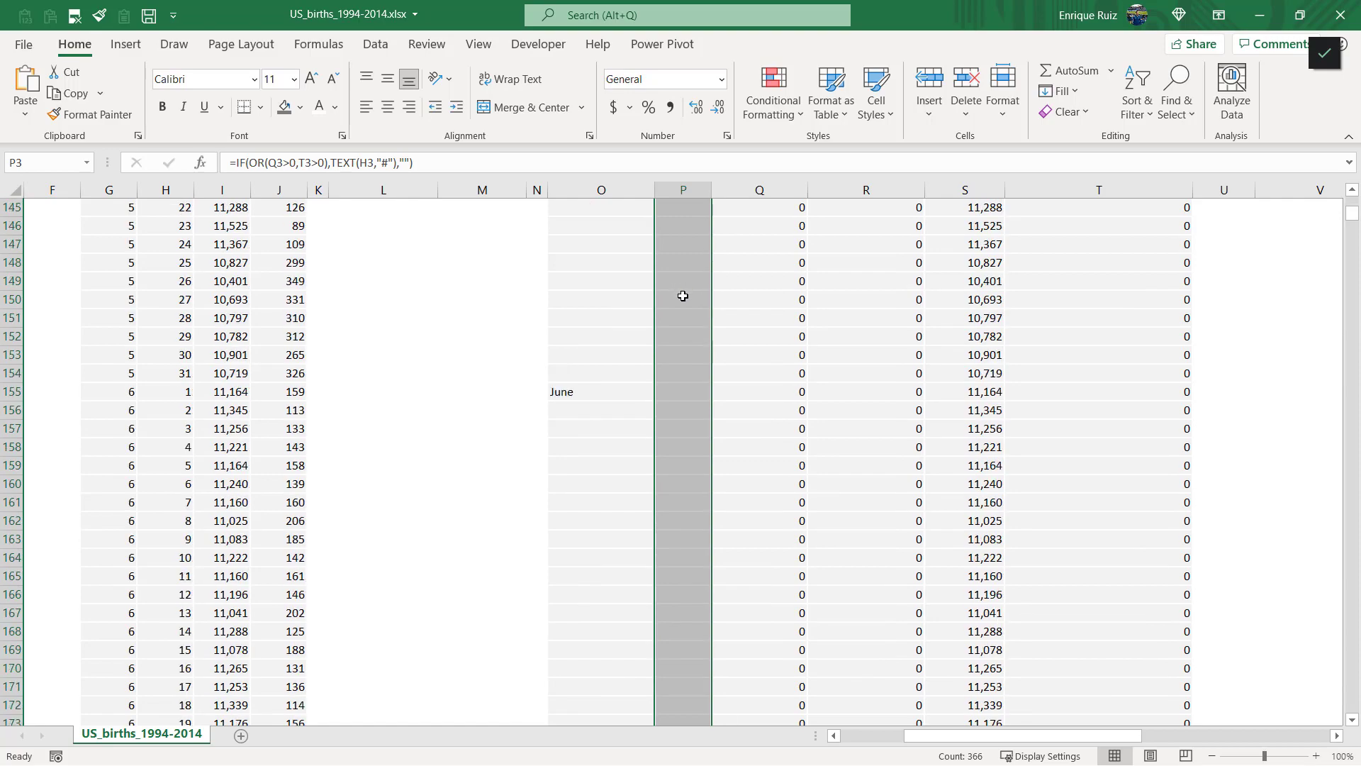
{"action": "scroll", "coordinate": [680, 306], "scroll_direction": "down", "scroll_amount": 17}
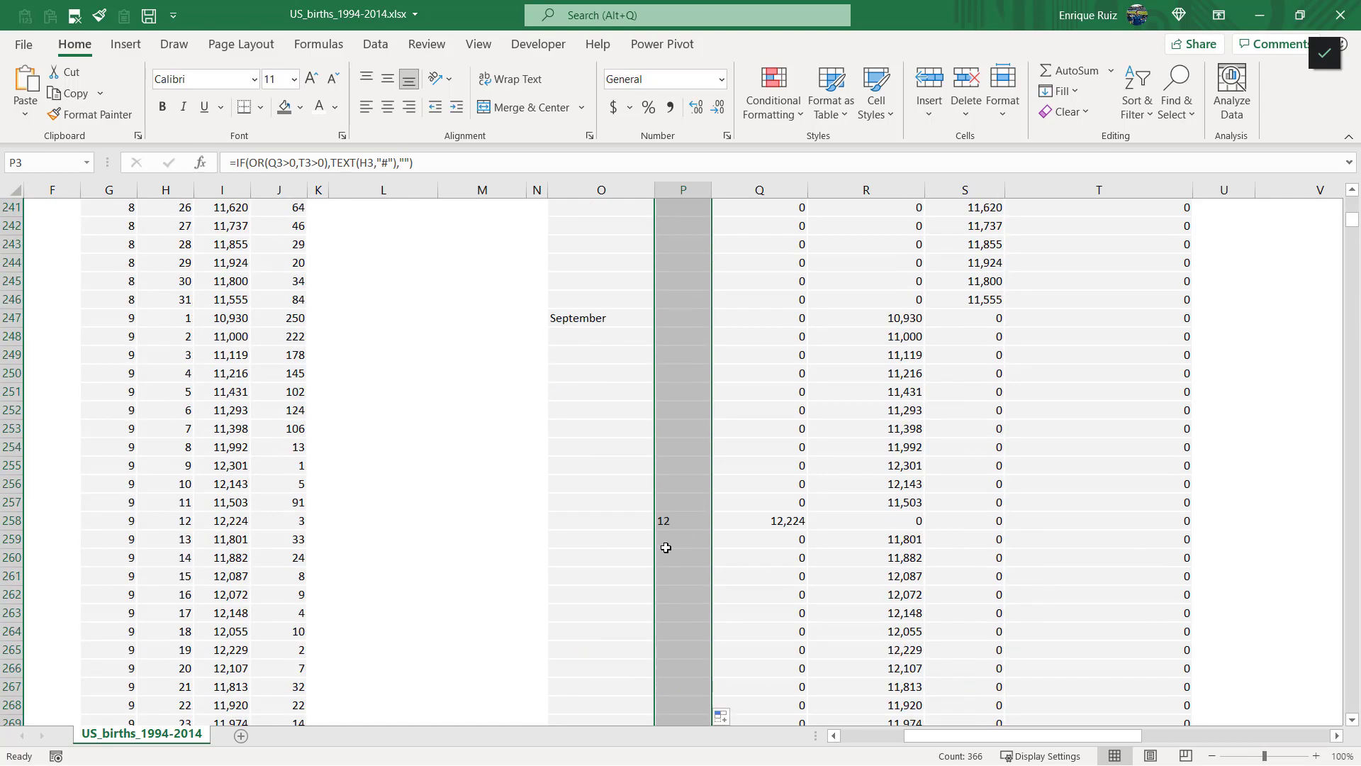
- Review the Day column's labels down to row 368 and compare them with the December end of the chart's category axis
{"action": "scroll", "coordinate": [668, 519], "scroll_direction": "up", "scroll_amount": 20}
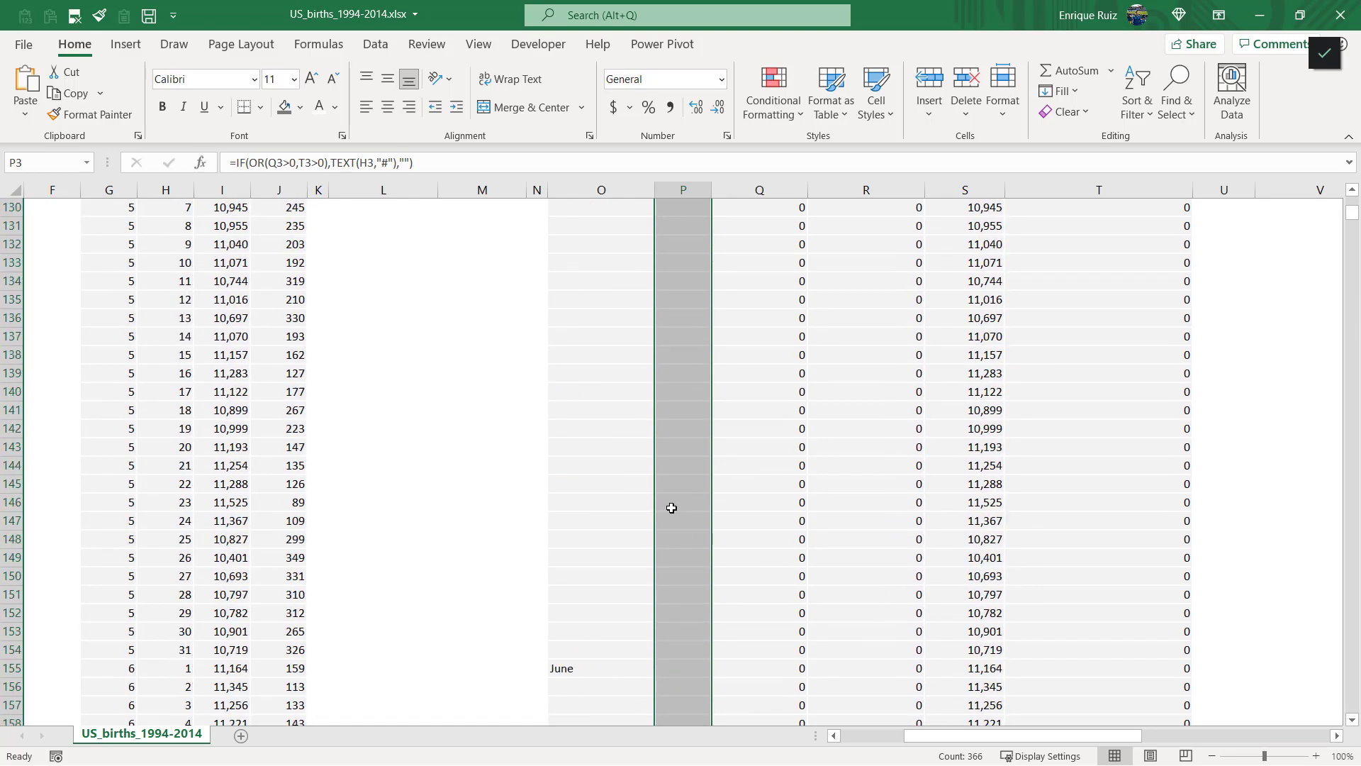
{"action": "scroll", "coordinate": [672, 508], "scroll_direction": "up", "scroll_amount": 7}
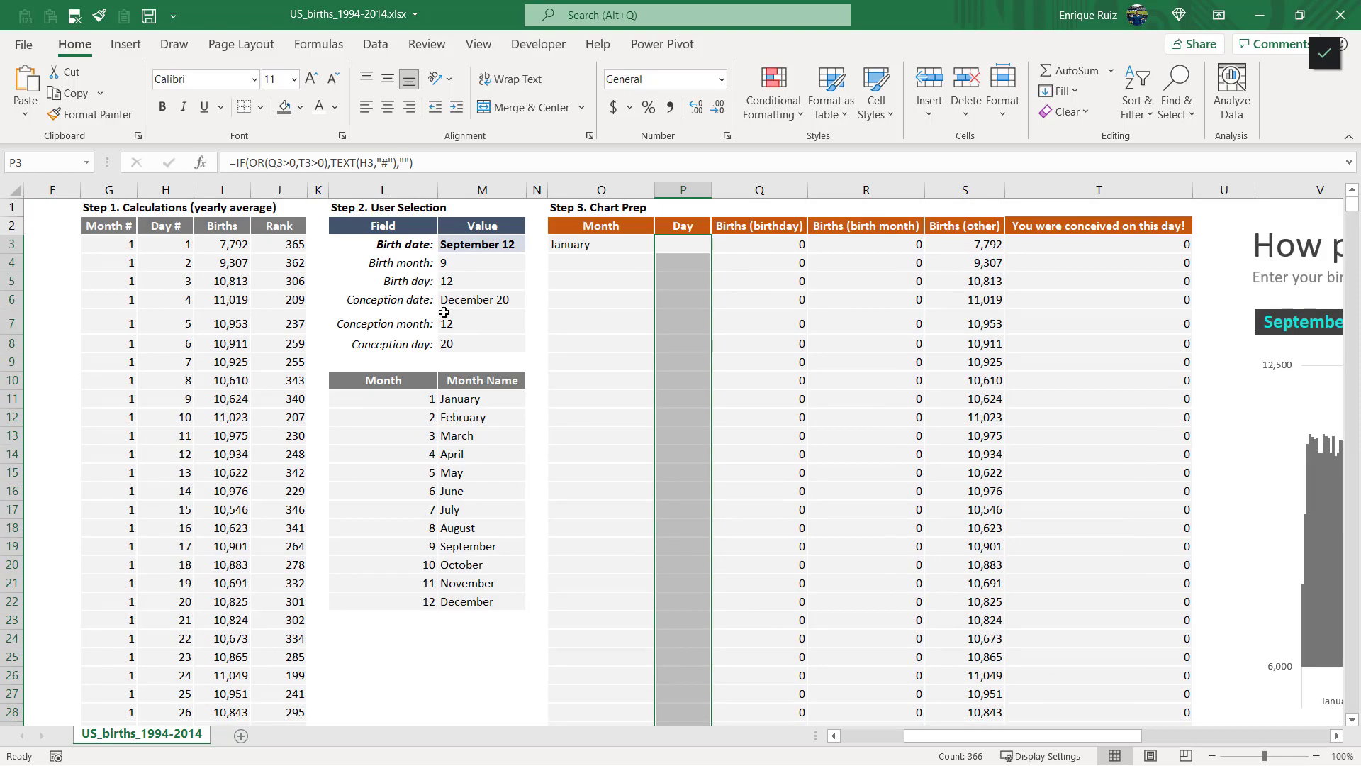
{"action": "scroll", "coordinate": [721, 512], "scroll_direction": "down", "scroll_amount": 20}
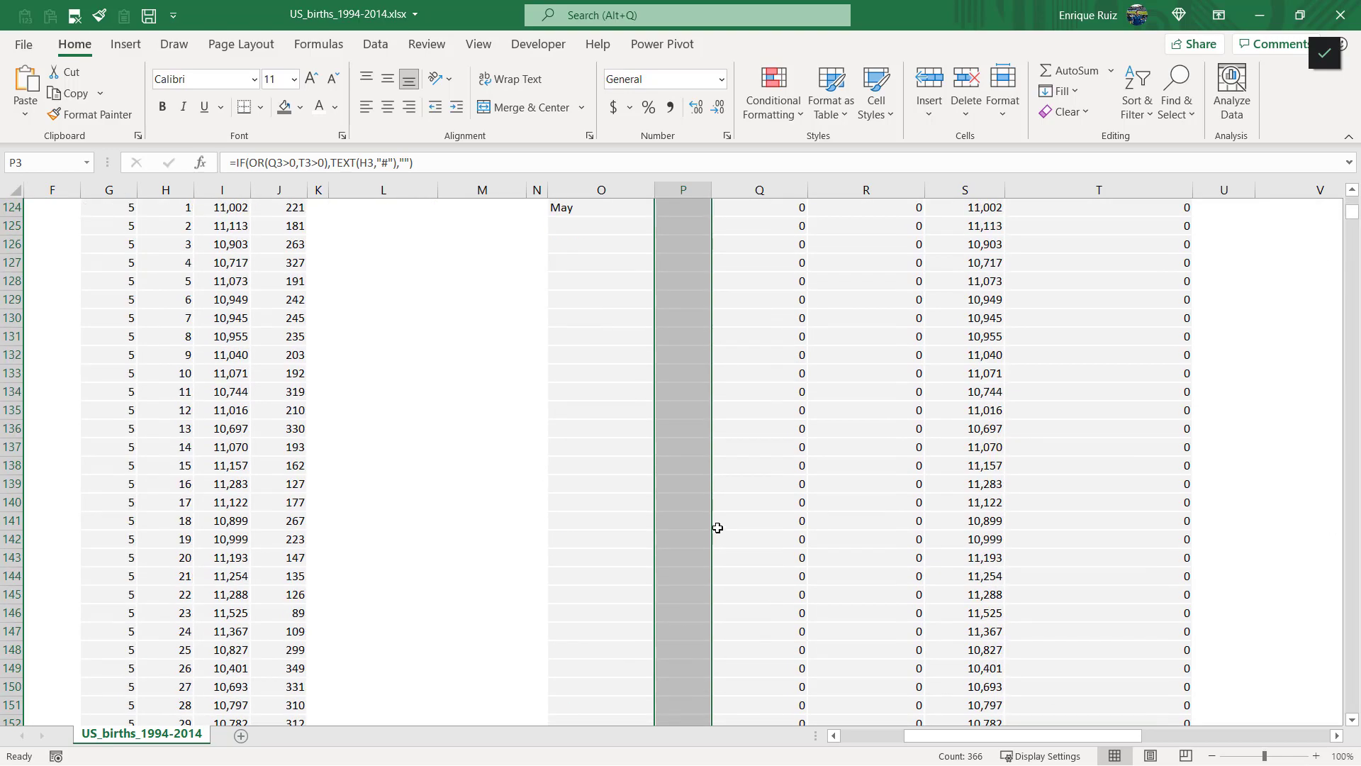
{"action": "scroll", "coordinate": [710, 531], "scroll_direction": "down", "scroll_amount": 20}
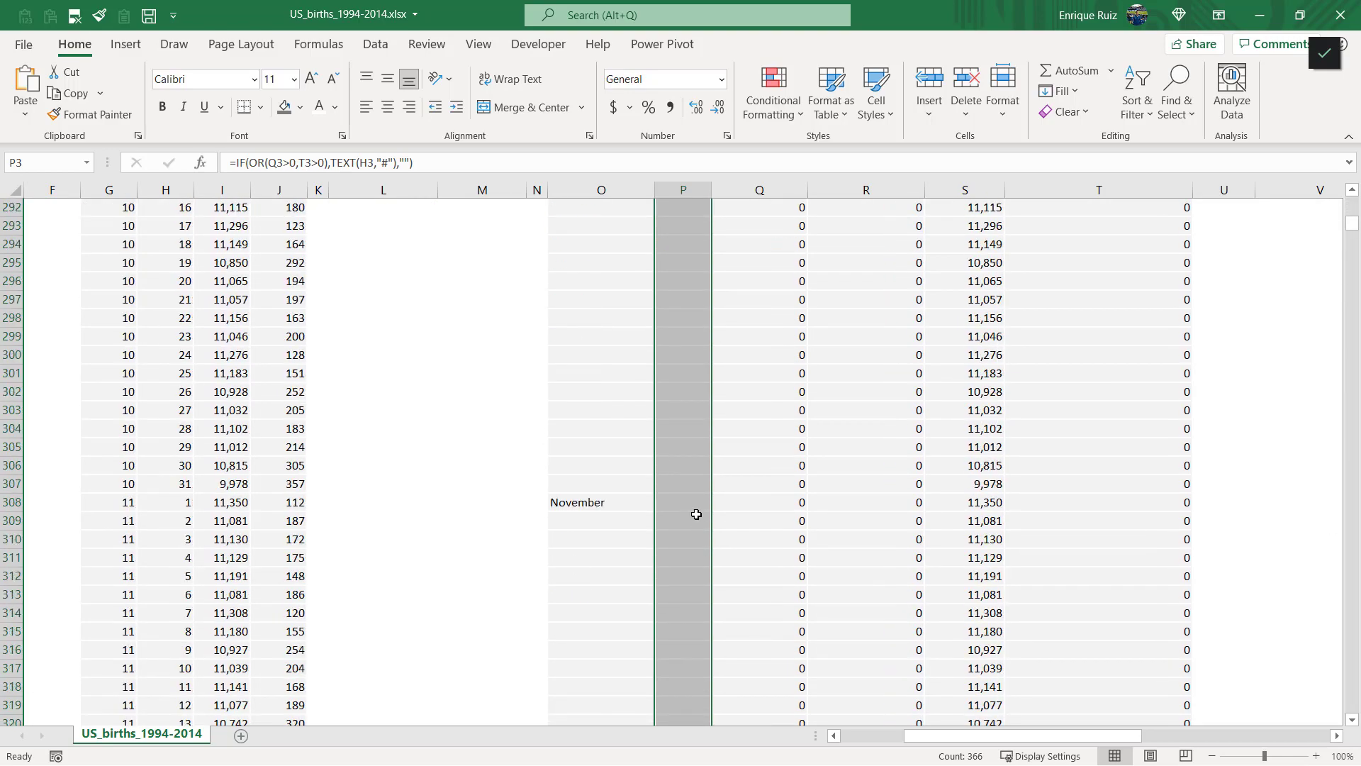
{"action": "scroll", "coordinate": [697, 514], "scroll_direction": "down", "scroll_amount": 10}
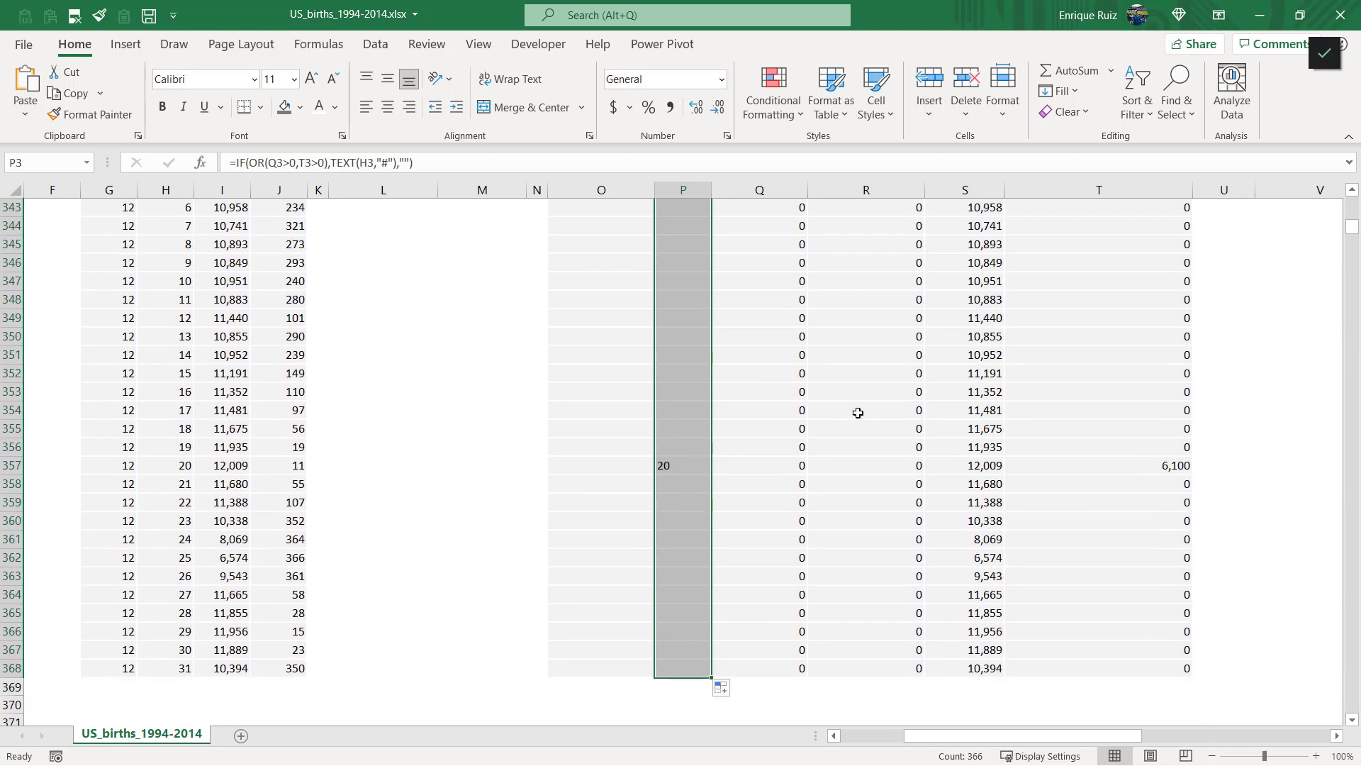
{"action": "left_click_drag", "start_coordinate": [1351, 228], "coordinate": [1350, 197]}
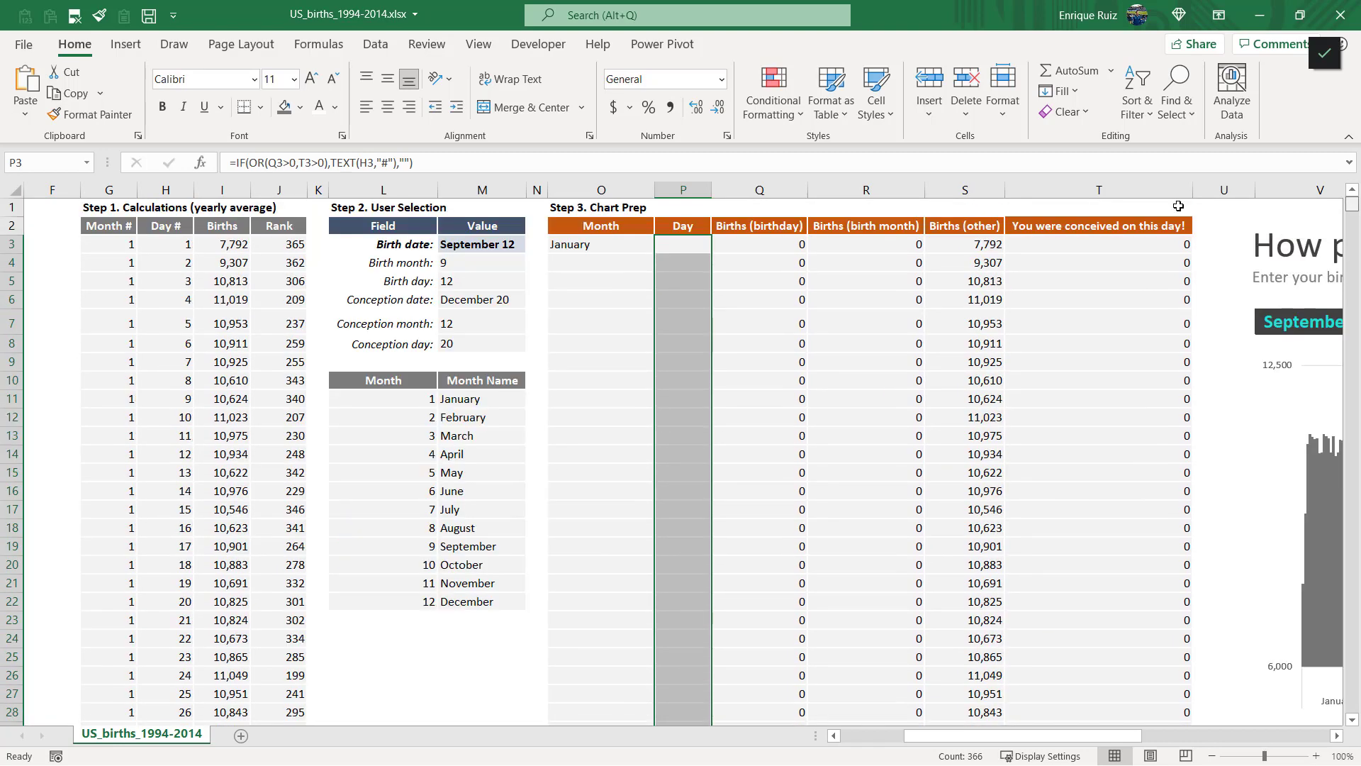
{"action": "left_click", "coordinate": [877, 245]}
{"action": "left_click_drag", "start_coordinate": [1029, 735], "coordinate": [1208, 685]}
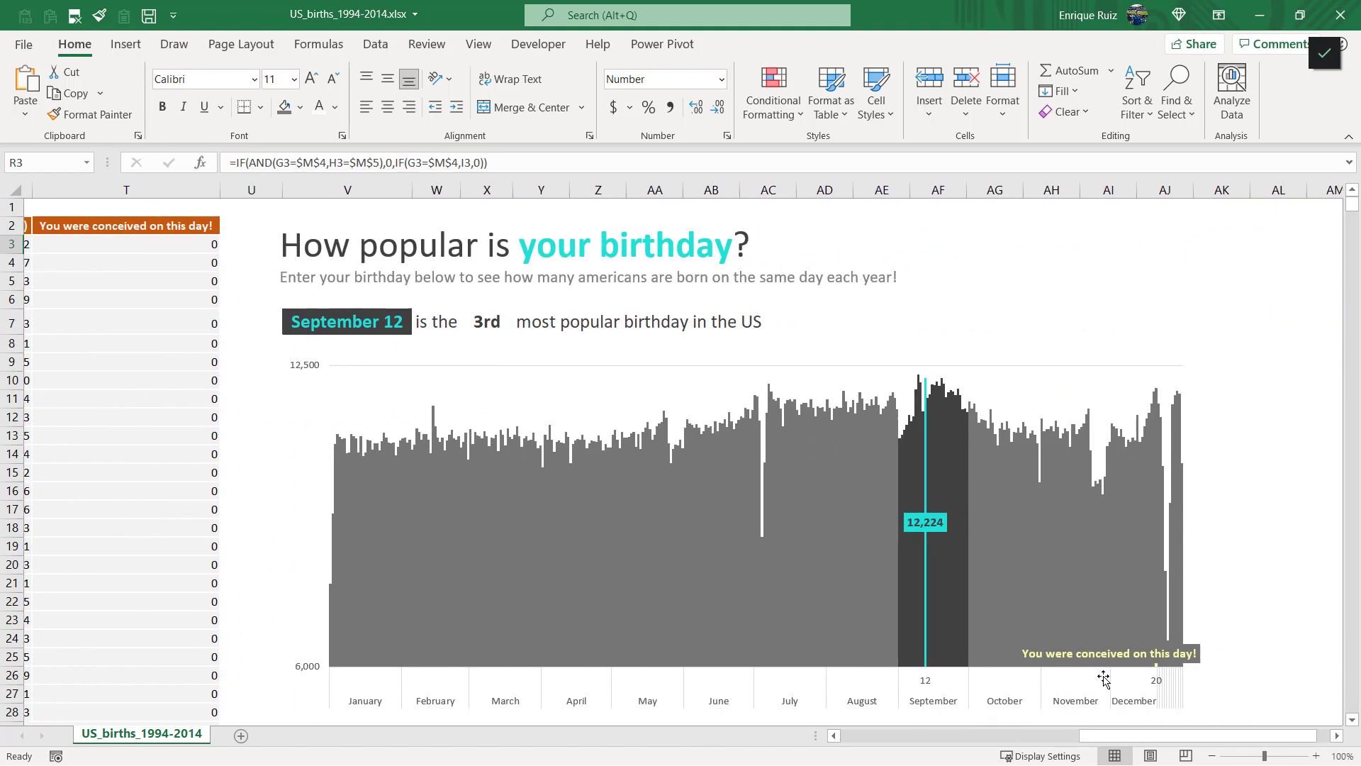
{"action": "scroll", "coordinate": [1061, 631], "scroll_direction": "down", "scroll_amount": 1}
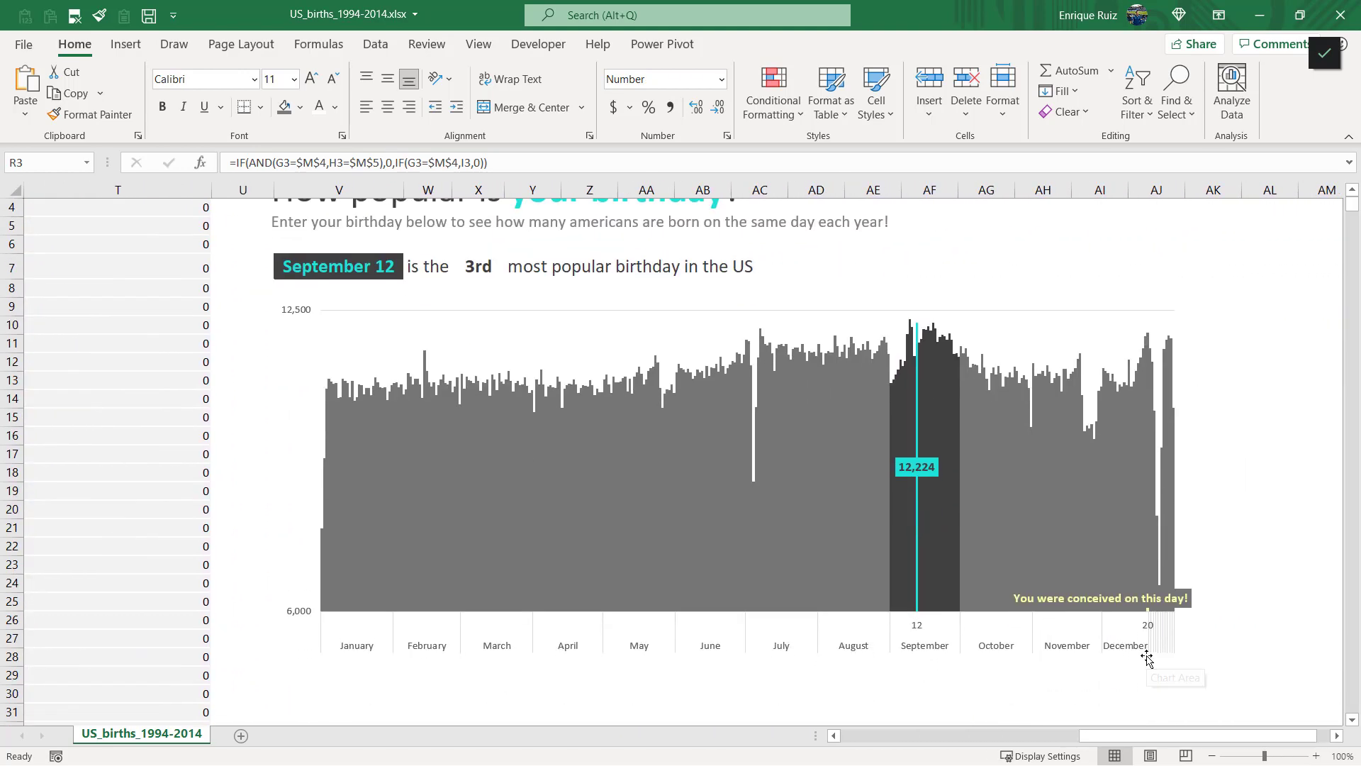
{"action": "scroll", "coordinate": [351, 277], "scroll_direction": "up", "scroll_amount": 1}
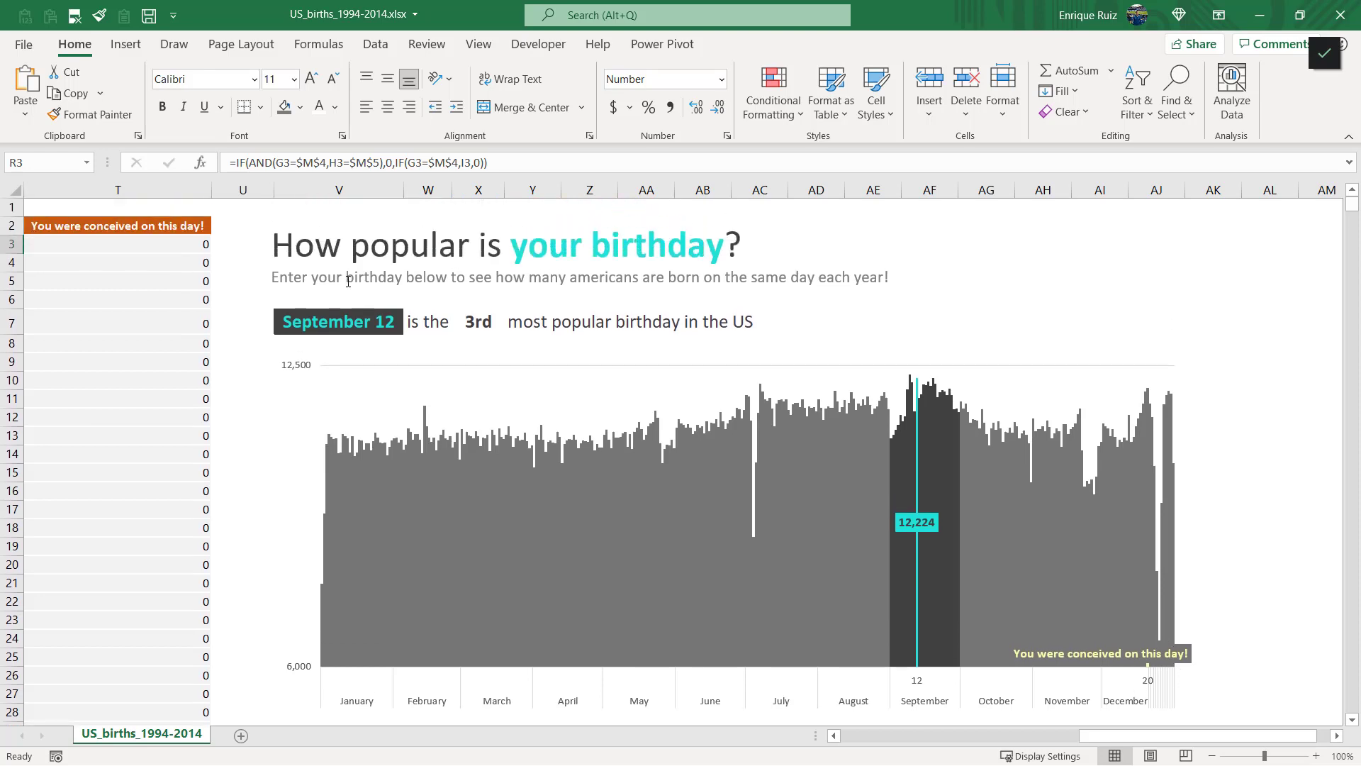
- Enter a mid-March test birthday in V7 to check the chart's month and day labels
{"action": "left_click", "coordinate": [361, 325]}
{"action": "type", "text": "March 12"}
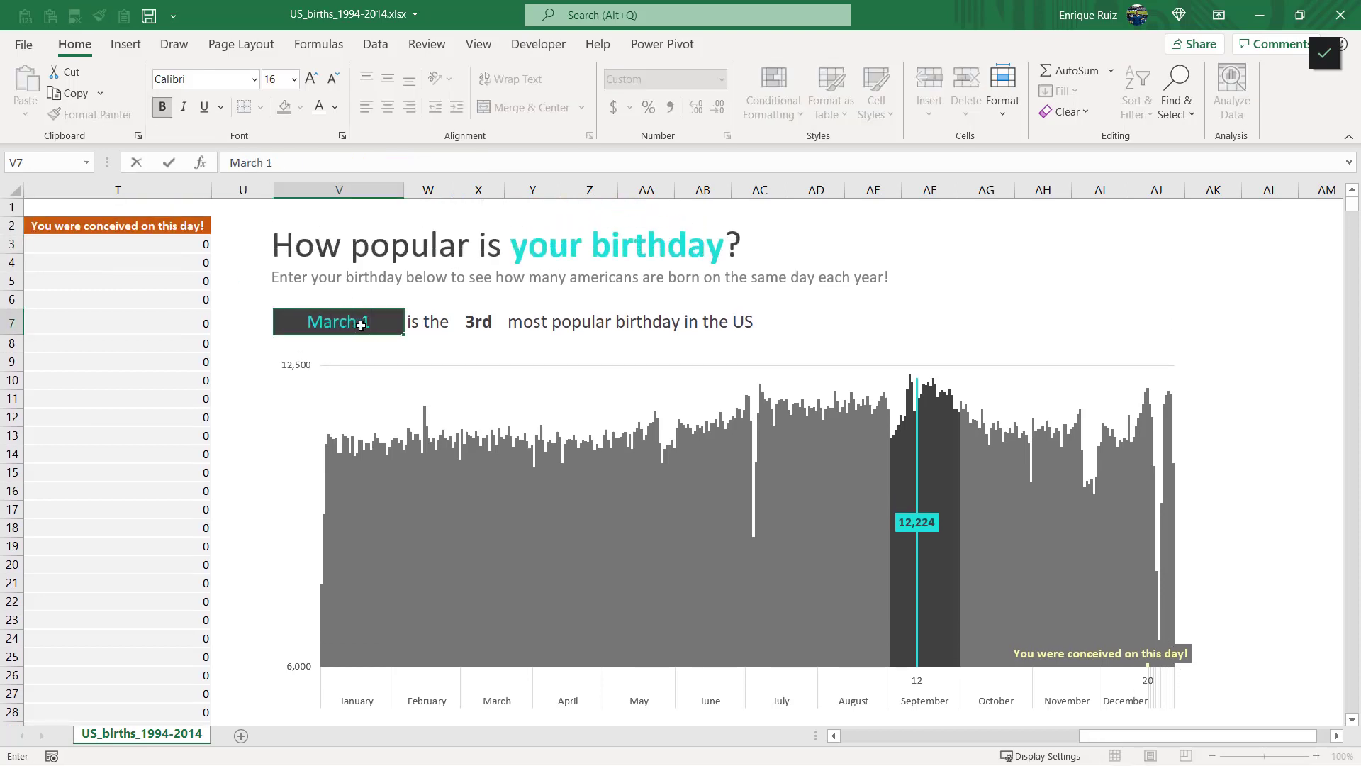
{"action": "key", "text": "Return"}
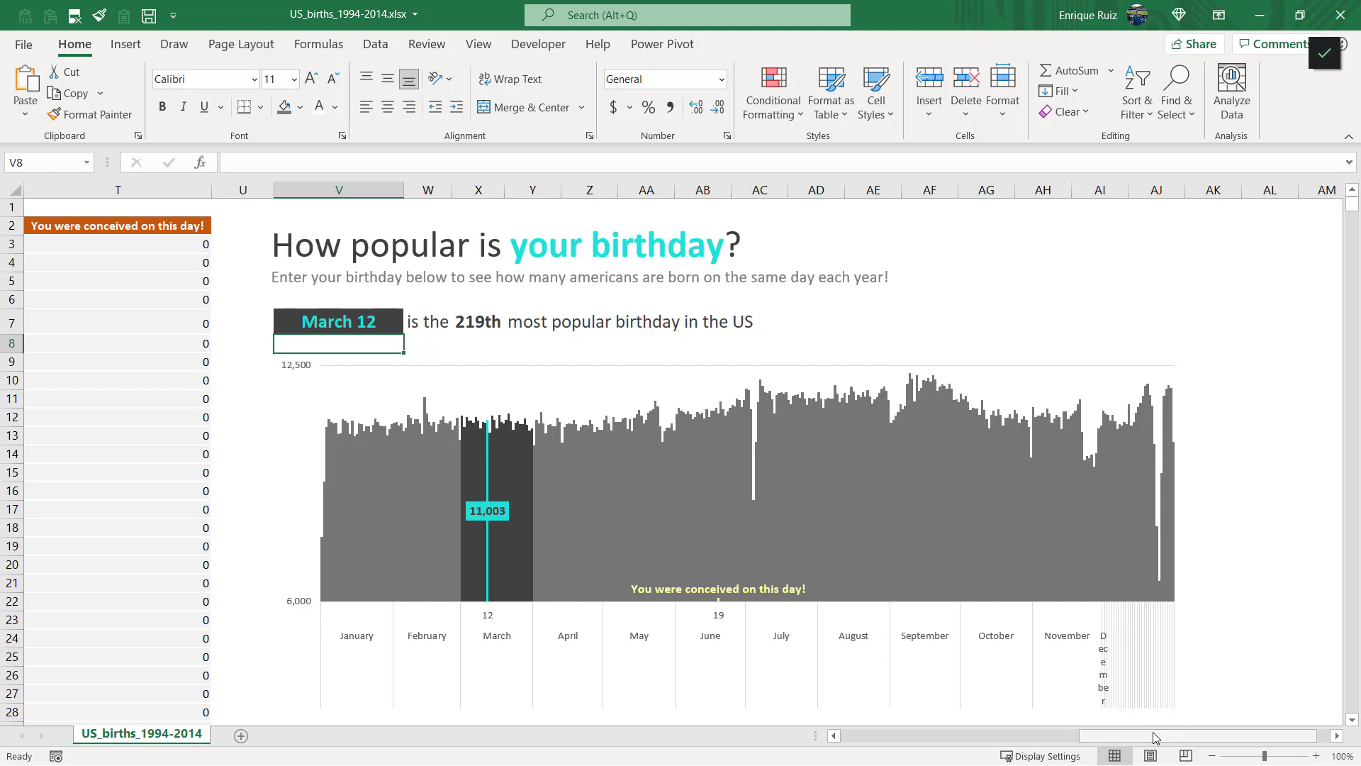
- Examine the Month column around the December label and the blank-looking formula cells below it down to row 368
{"action": "left_click_drag", "start_coordinate": [1166, 735], "coordinate": [1067, 735]}
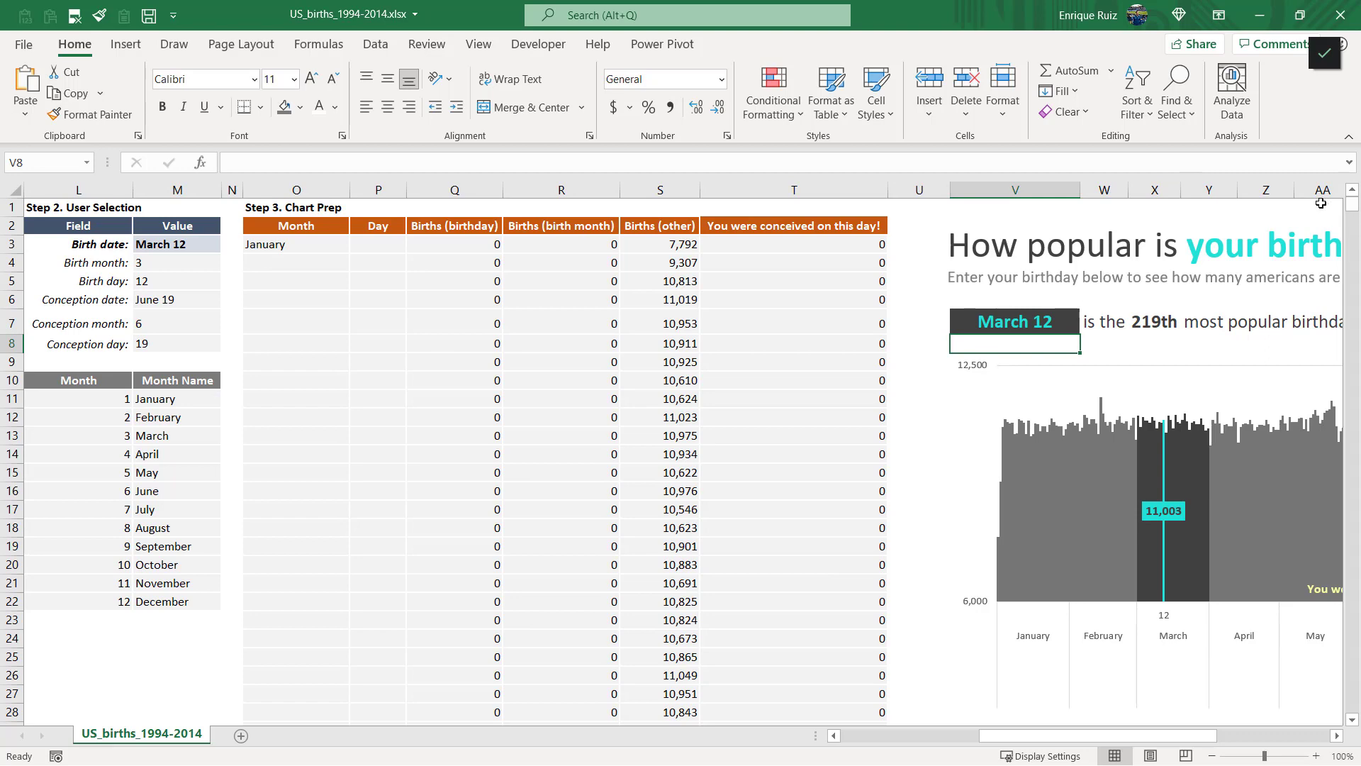
{"action": "mouse_move", "coordinate": [1347, 203]}
{"action": "left_mouse_down"}
{"action": "mouse_move", "coordinate": [1347, 241]}
{"action": "mouse_move", "coordinate": [1342, 203]}
{"action": "left_mouse_up"}
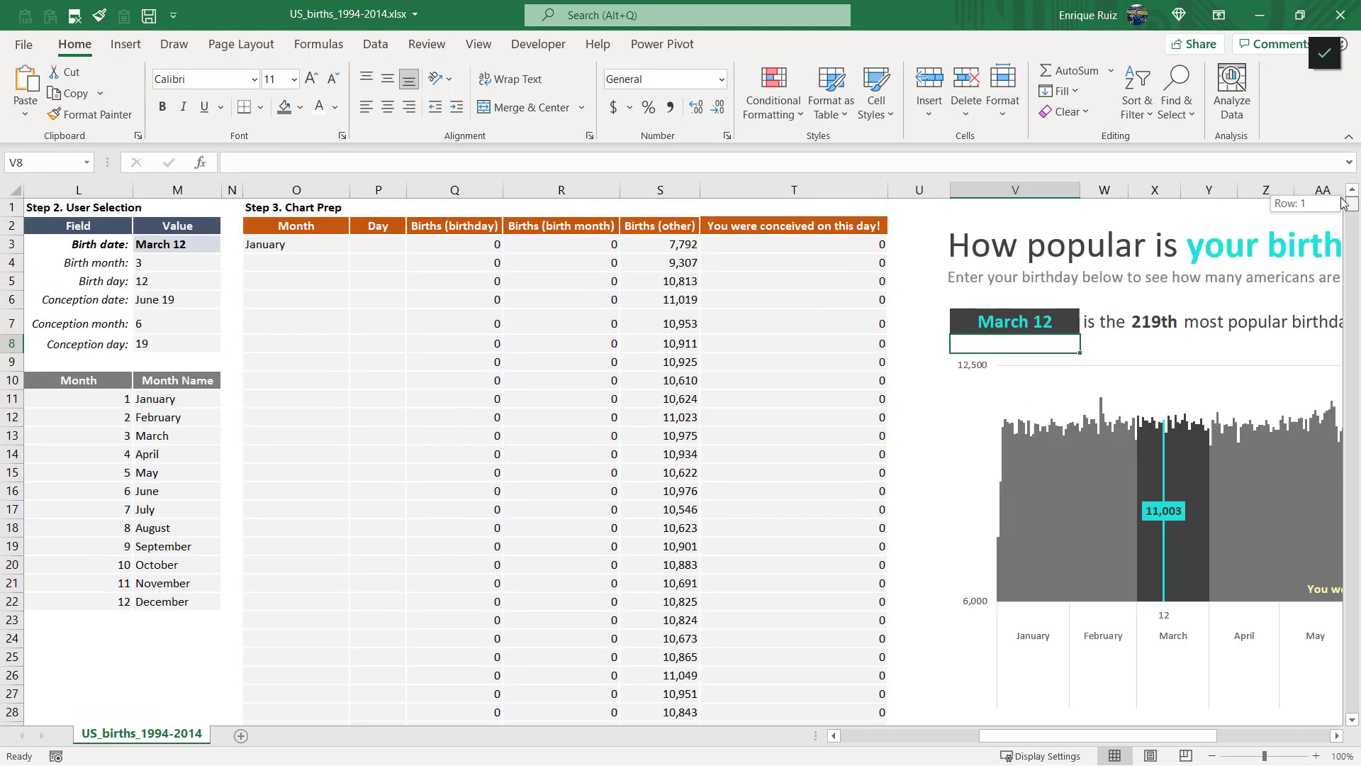
{"action": "scroll", "coordinate": [523, 359], "scroll_direction": "down", "scroll_amount": 20}
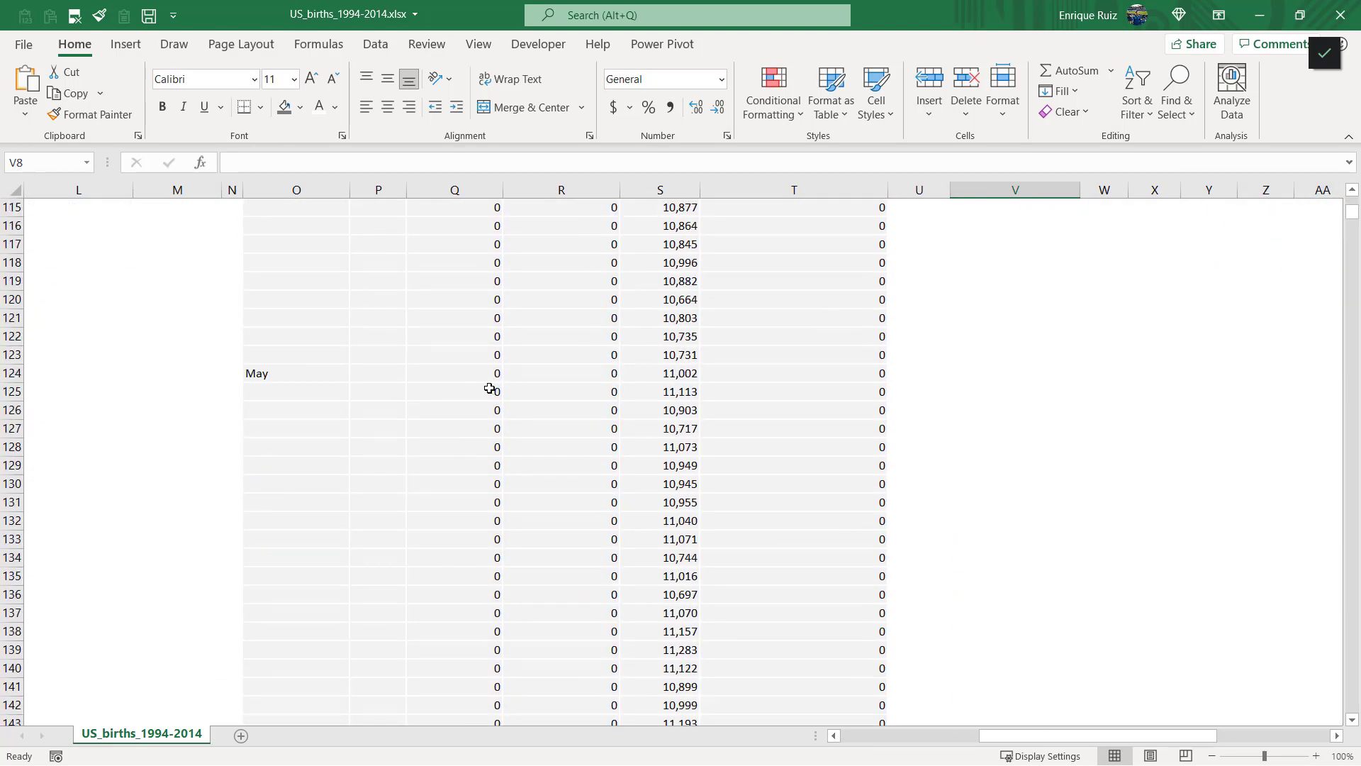
{"action": "scroll", "coordinate": [490, 389], "scroll_direction": "down", "scroll_amount": 20}
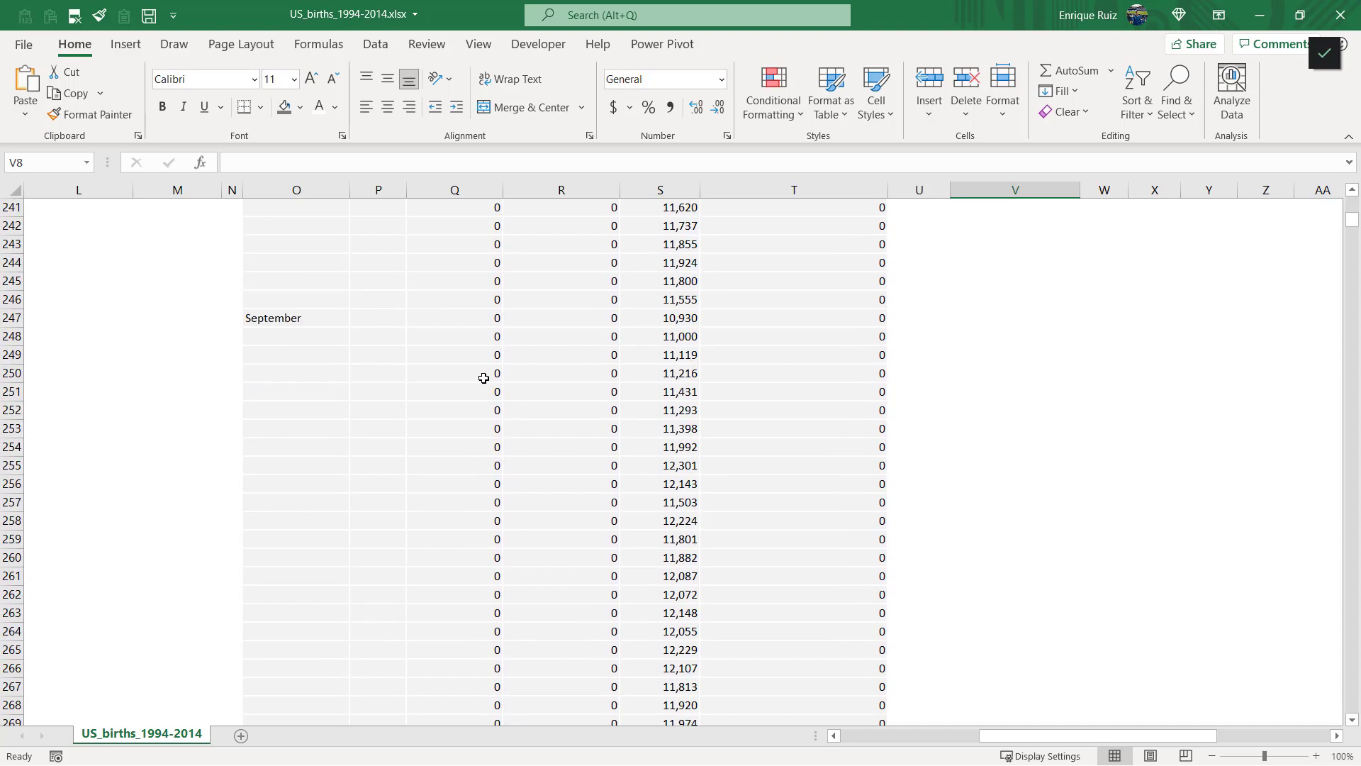
{"action": "scroll", "coordinate": [483, 378], "scroll_direction": "down", "scroll_amount": 20}
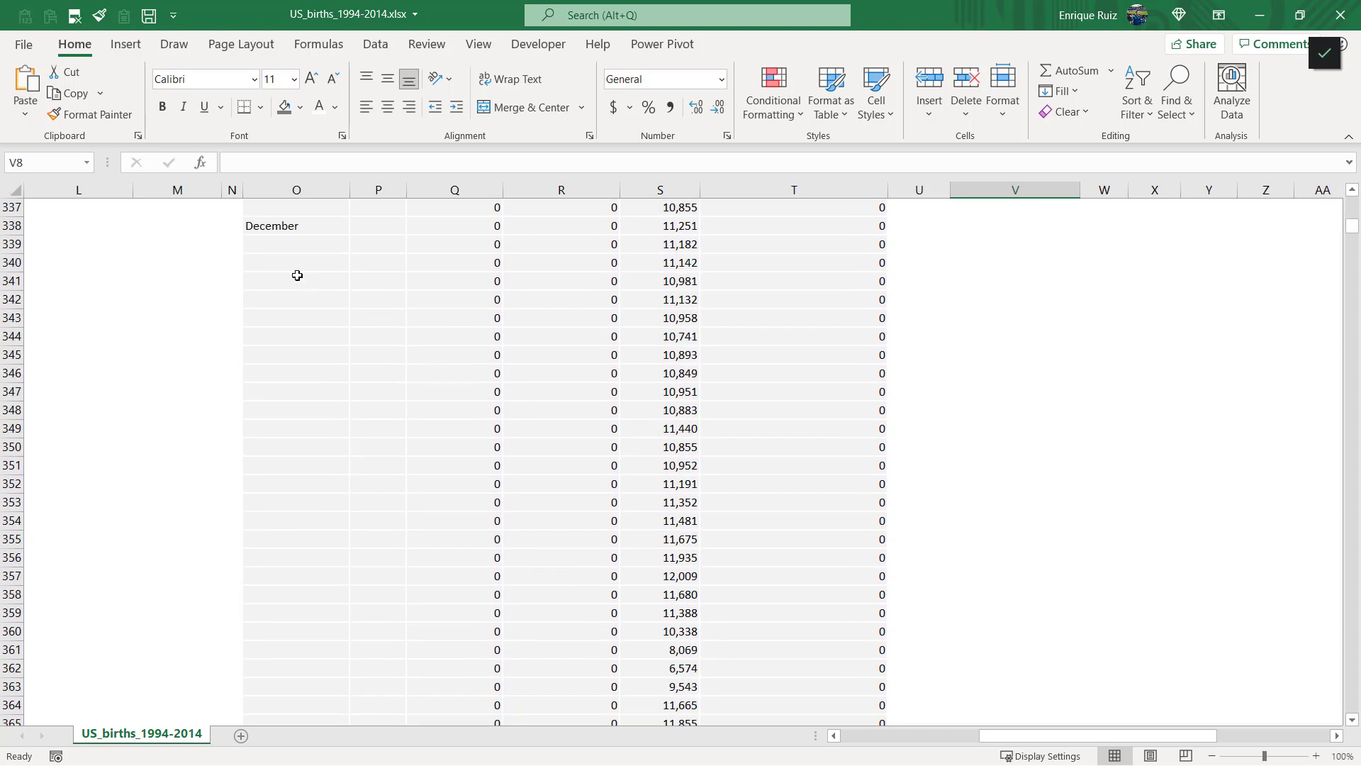
{"action": "left_click_drag", "start_coordinate": [303, 248], "coordinate": [269, 686]}
{"action": "scroll", "coordinate": [449, 418], "scroll_direction": "up", "scroll_amount": 5}
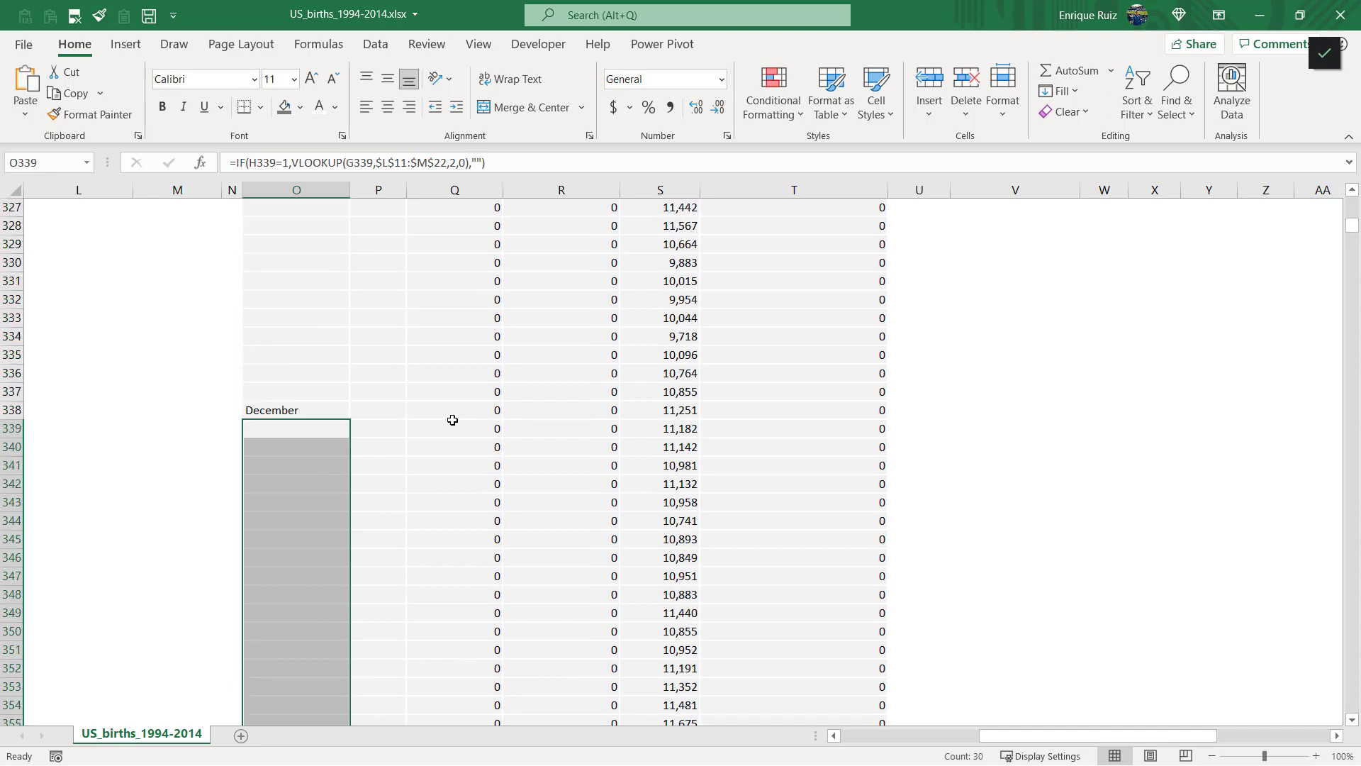
{"action": "scroll", "coordinate": [416, 416], "scroll_direction": "down", "scroll_amount": 6}
{"action": "scroll", "coordinate": [416, 415], "scroll_direction": "down", "scroll_amount": 5}
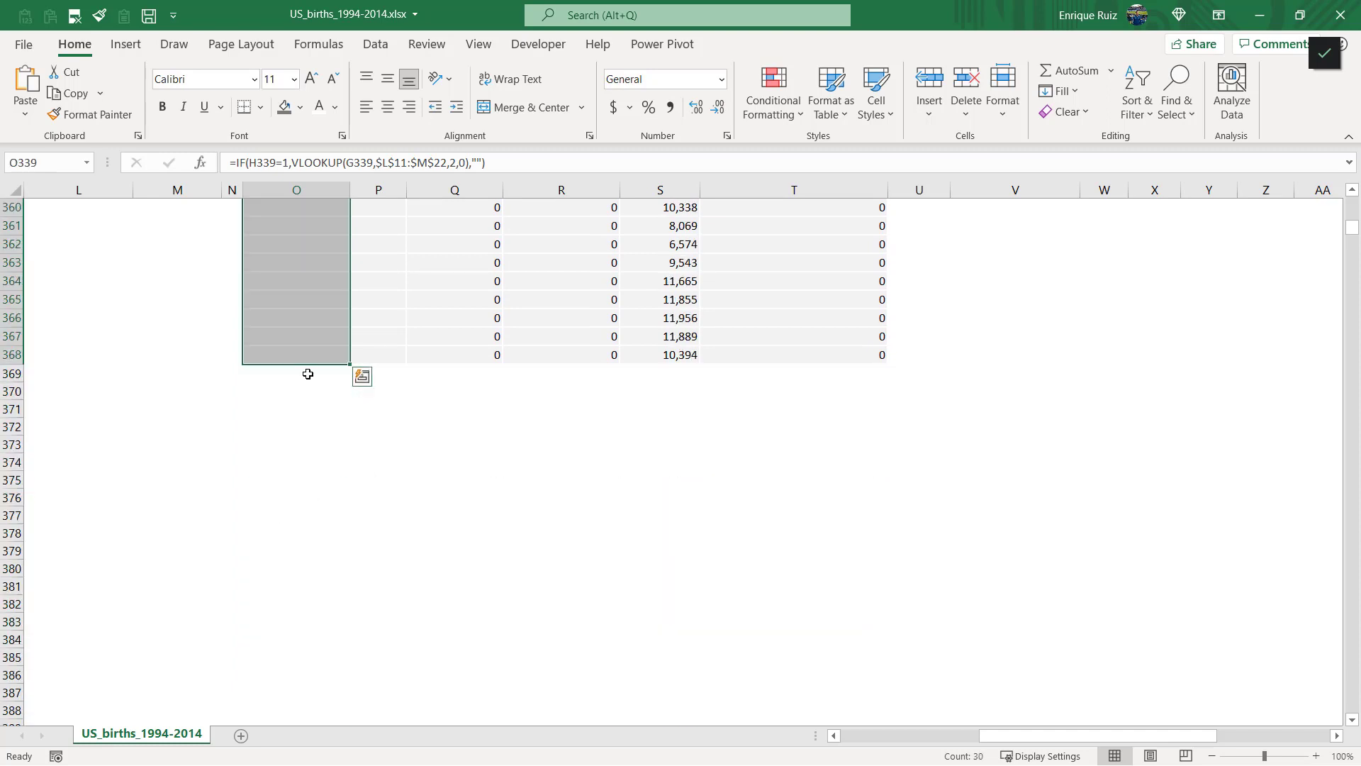
- Change the Day formula in P368 to =IF(OR(Q368>0,T368>0),TEXT(H368,"#")," ") and check the December label on the chart's axis
{"action": "left_click", "coordinate": [387, 356]}
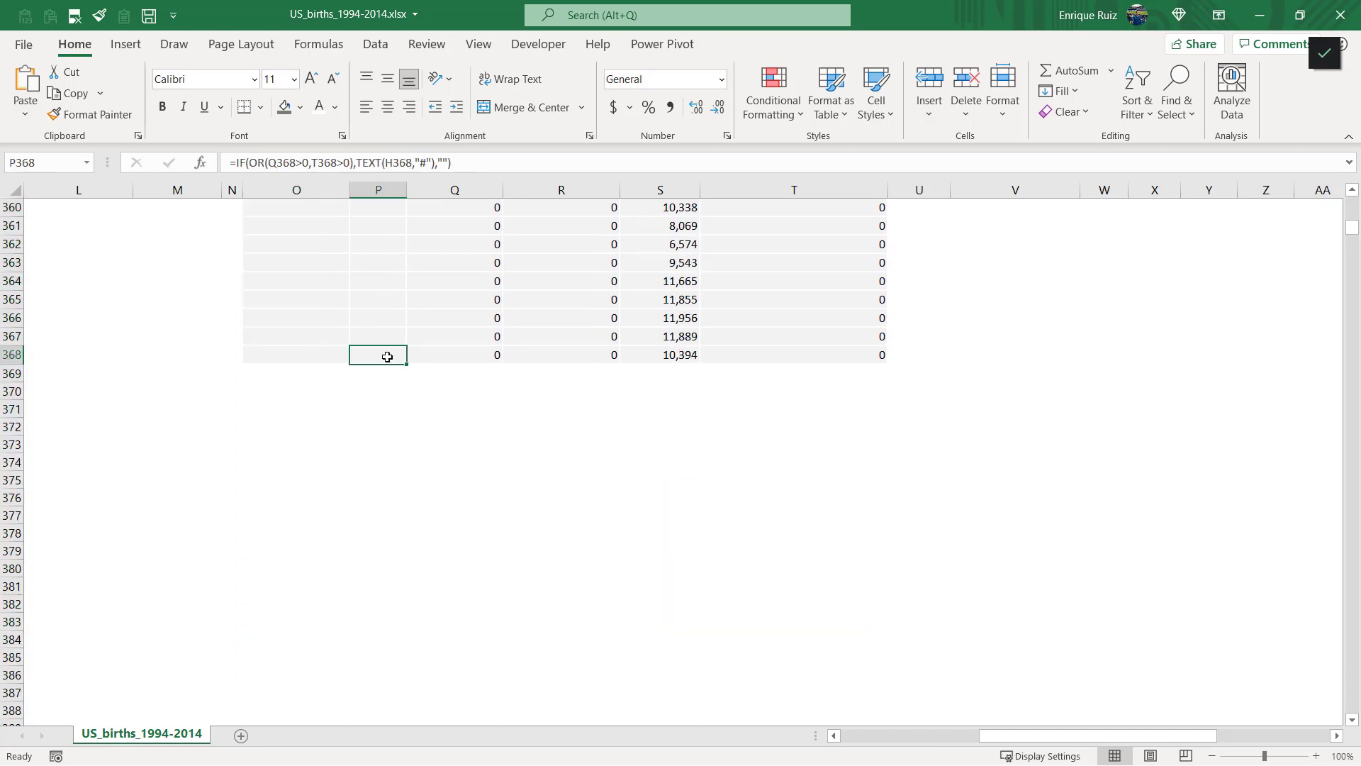
{"action": "left_click", "coordinate": [448, 162]}
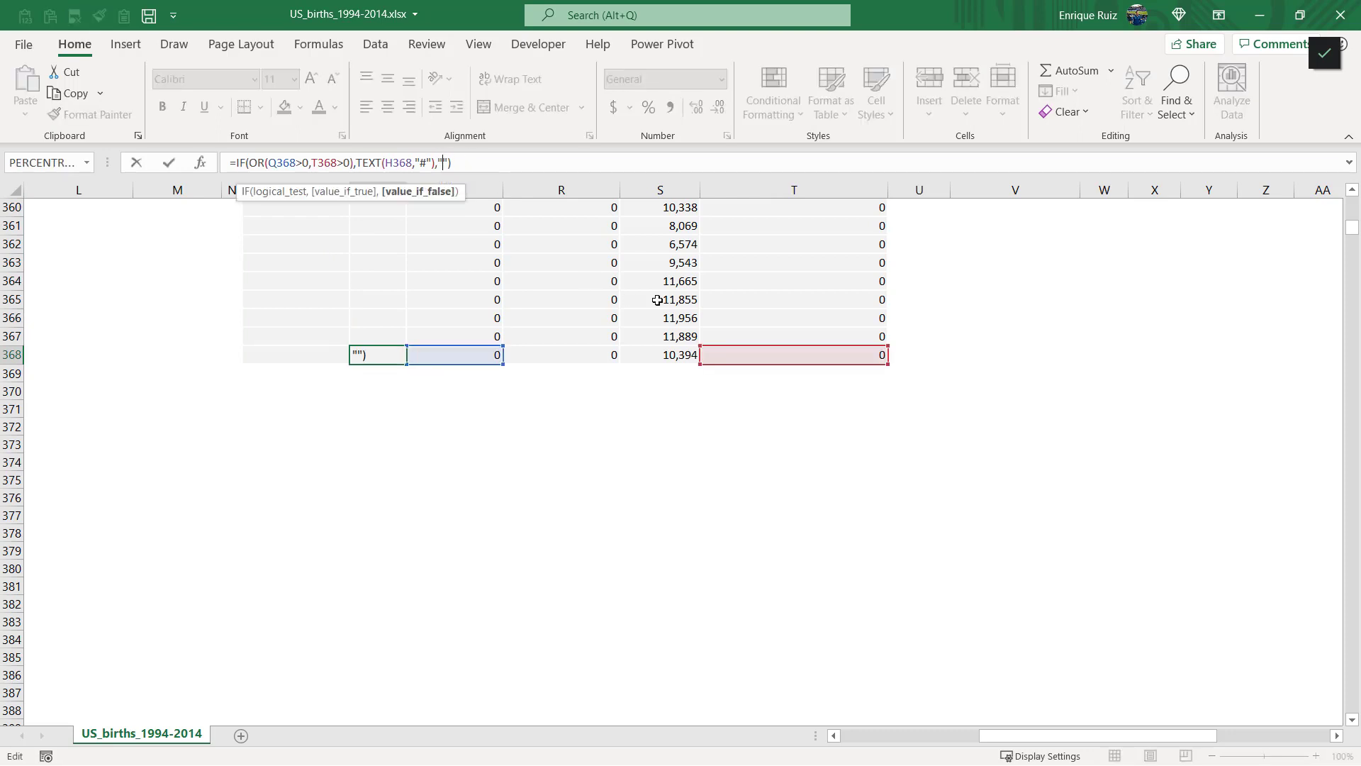
{"action": "key", "text": "ctrl+Return"}
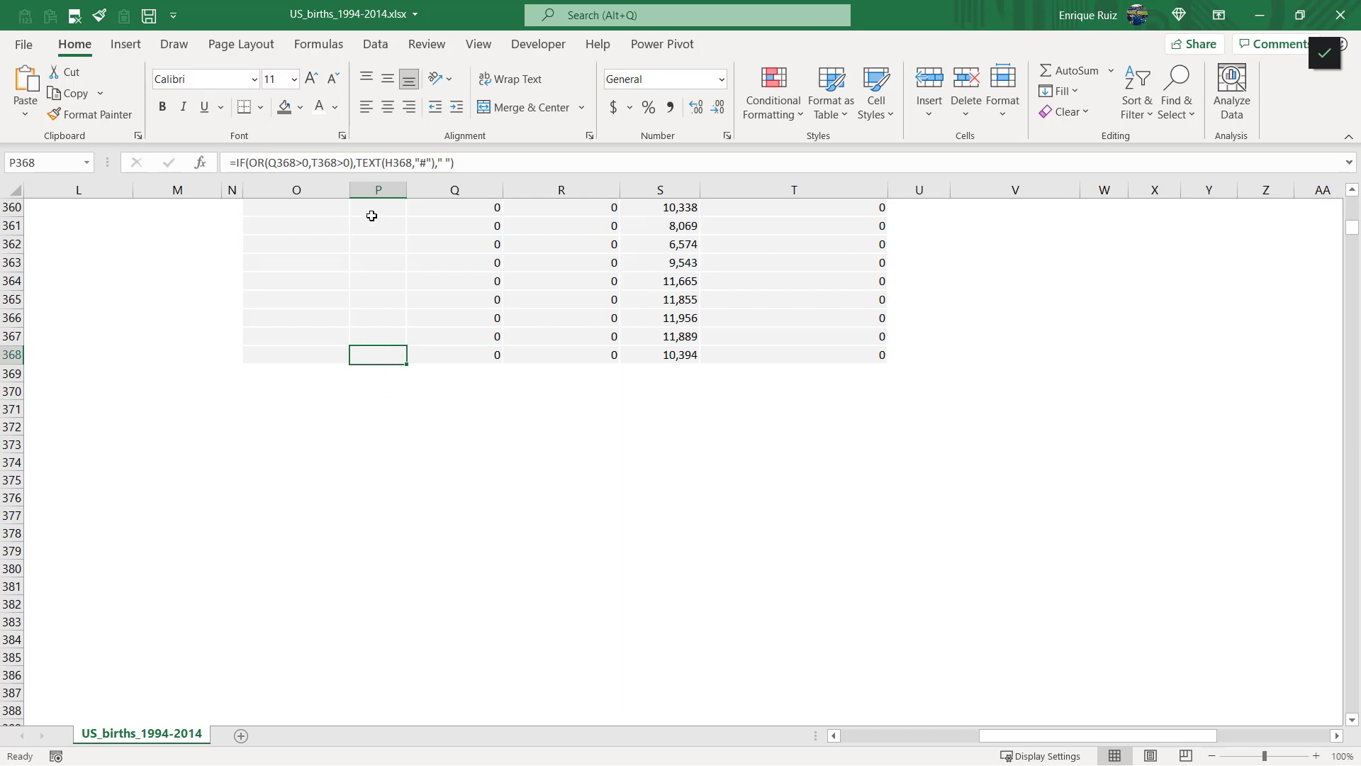
{"action": "left_click_drag", "start_coordinate": [1350, 238], "coordinate": [1349, 205]}
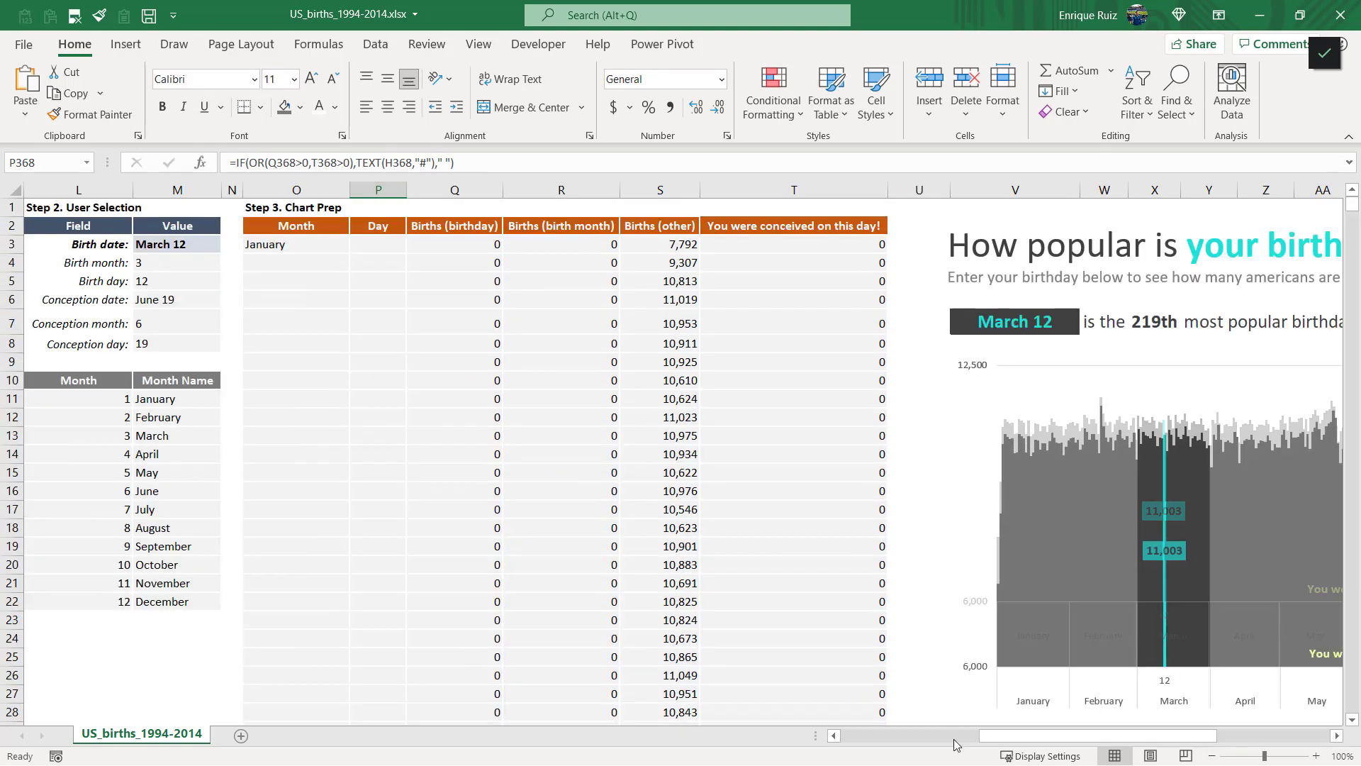
{"action": "left_click_drag", "start_coordinate": [1021, 738], "coordinate": [1123, 722]}
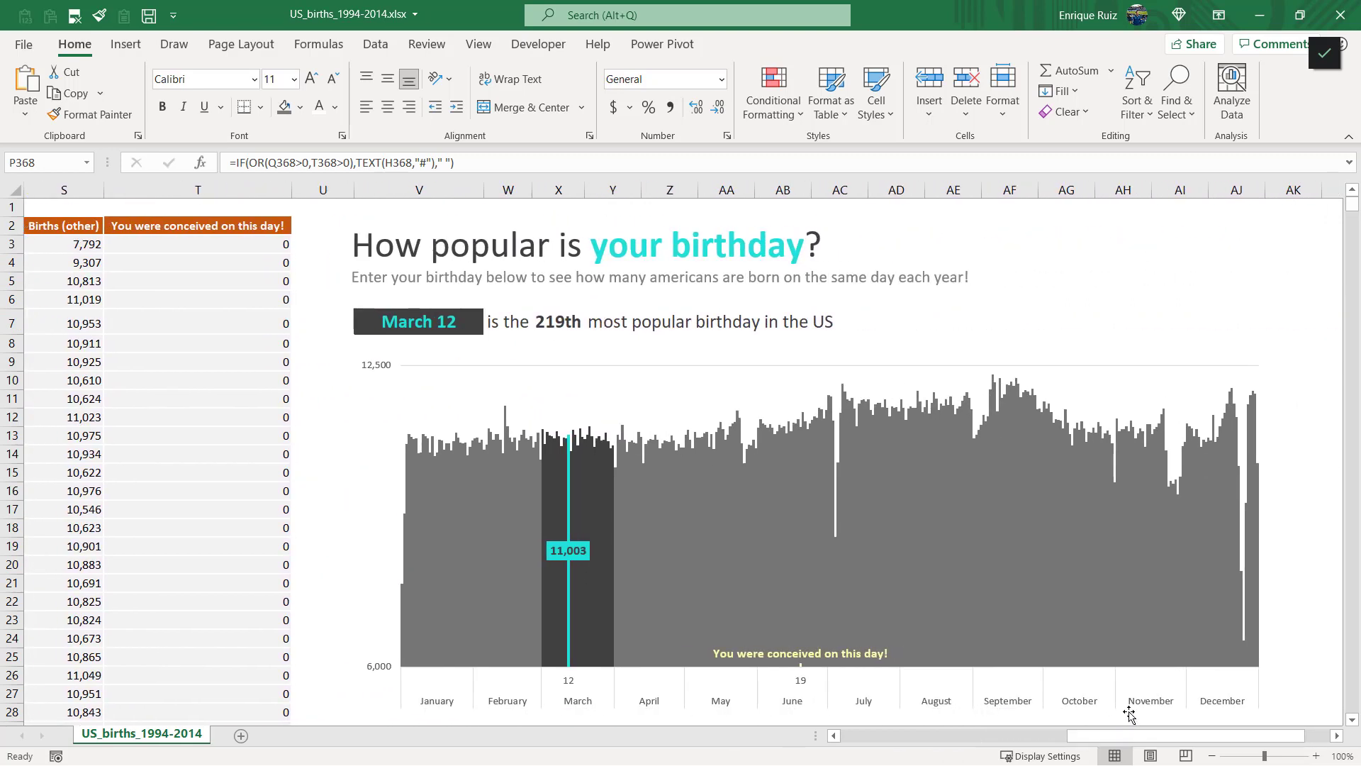
- Enter a test birthday at the very end of December in V7 to check the chart's last axis label
{"action": "left_click", "coordinate": [434, 320]}
{"action": "type", "text": "December 31"}
{"action": "key", "text": "Return"}
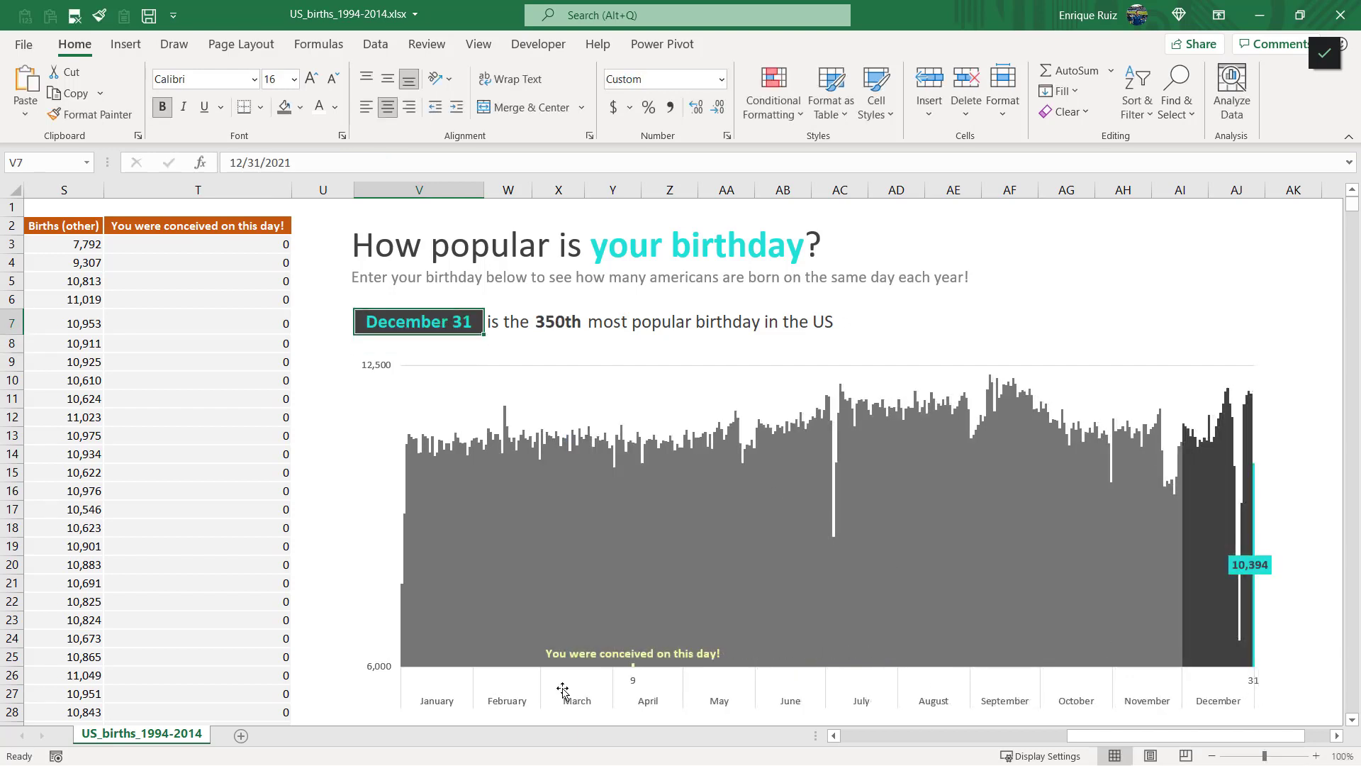
- Set the birthday in V7 back to the original September date
{"action": "type", "text": "Sep"}
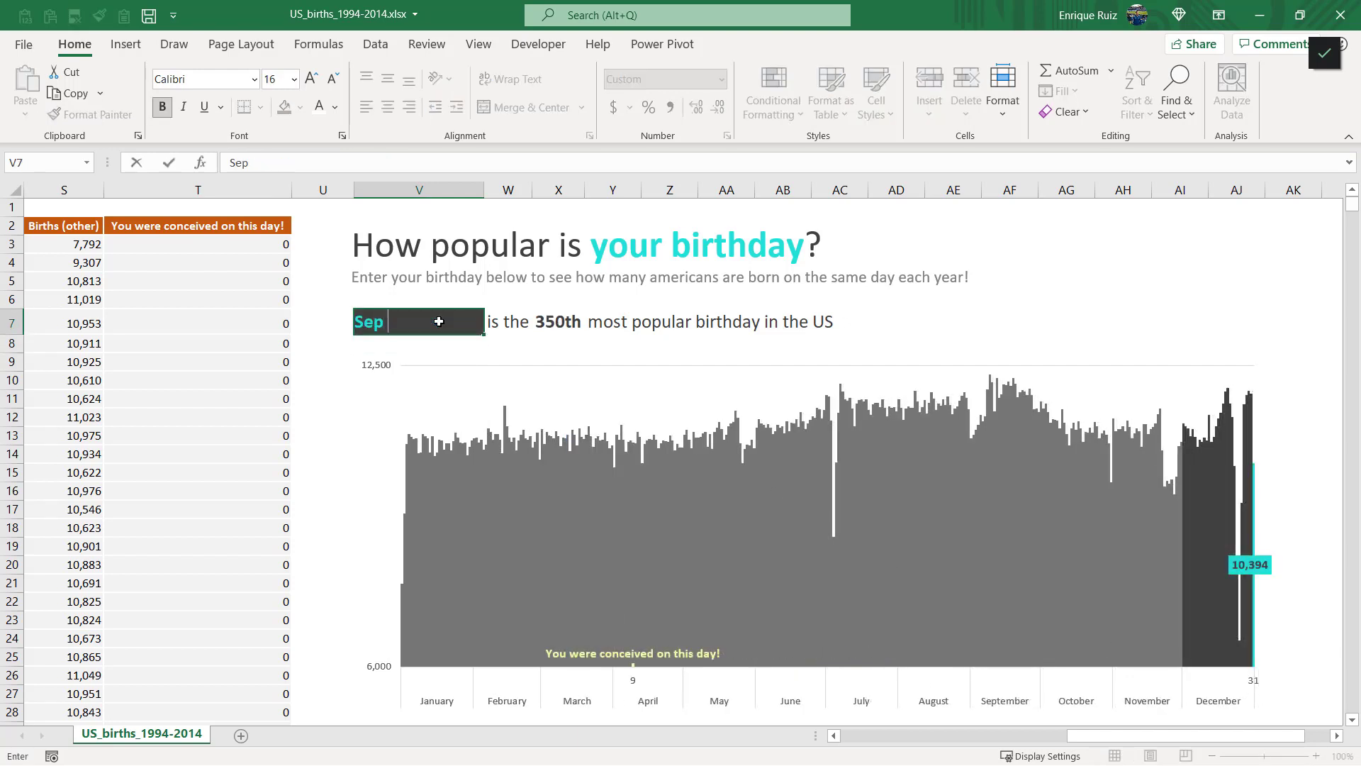
{"action": "type", "text": "tember 12"}
{"action": "key", "text": "Return"}
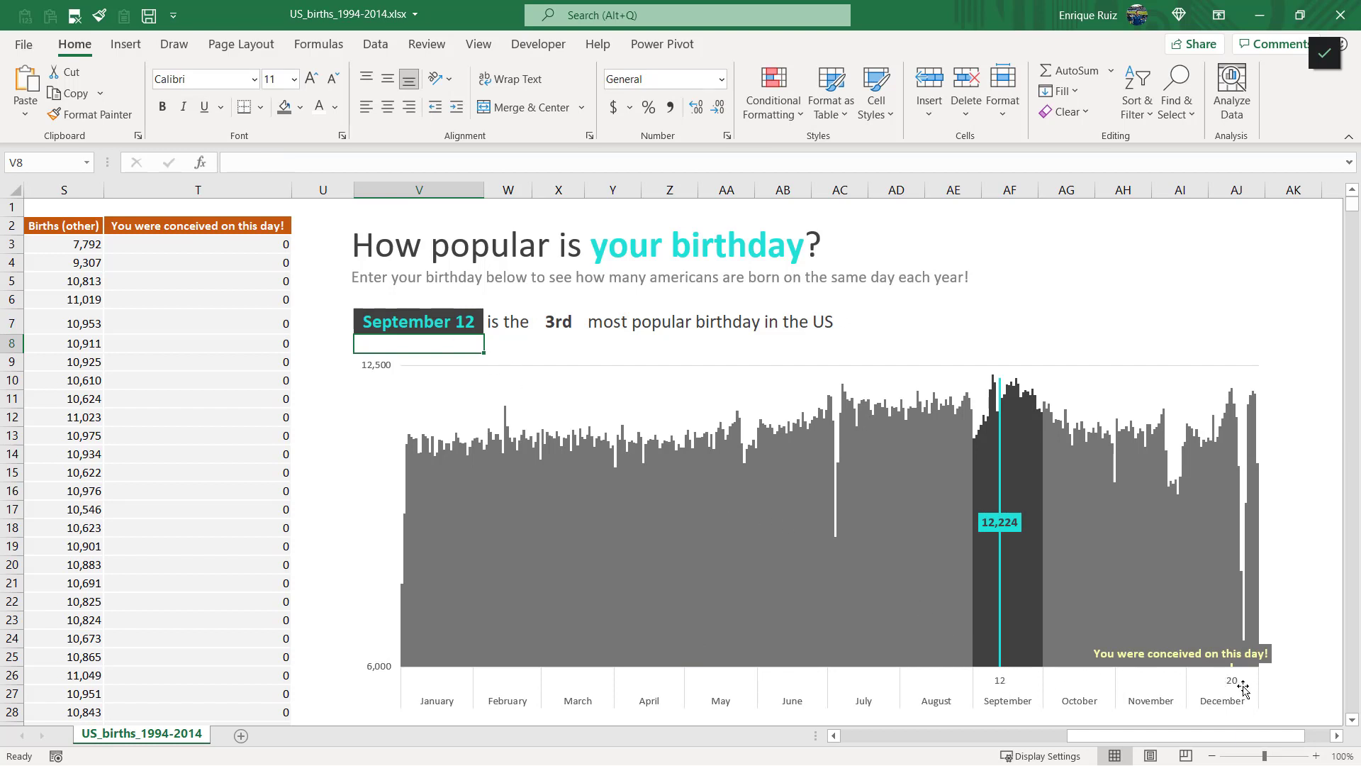
- Set the category axis labels' distance from the axis to 0 and increase their font size to 10
{"action": "right_click", "coordinate": [987, 691]}
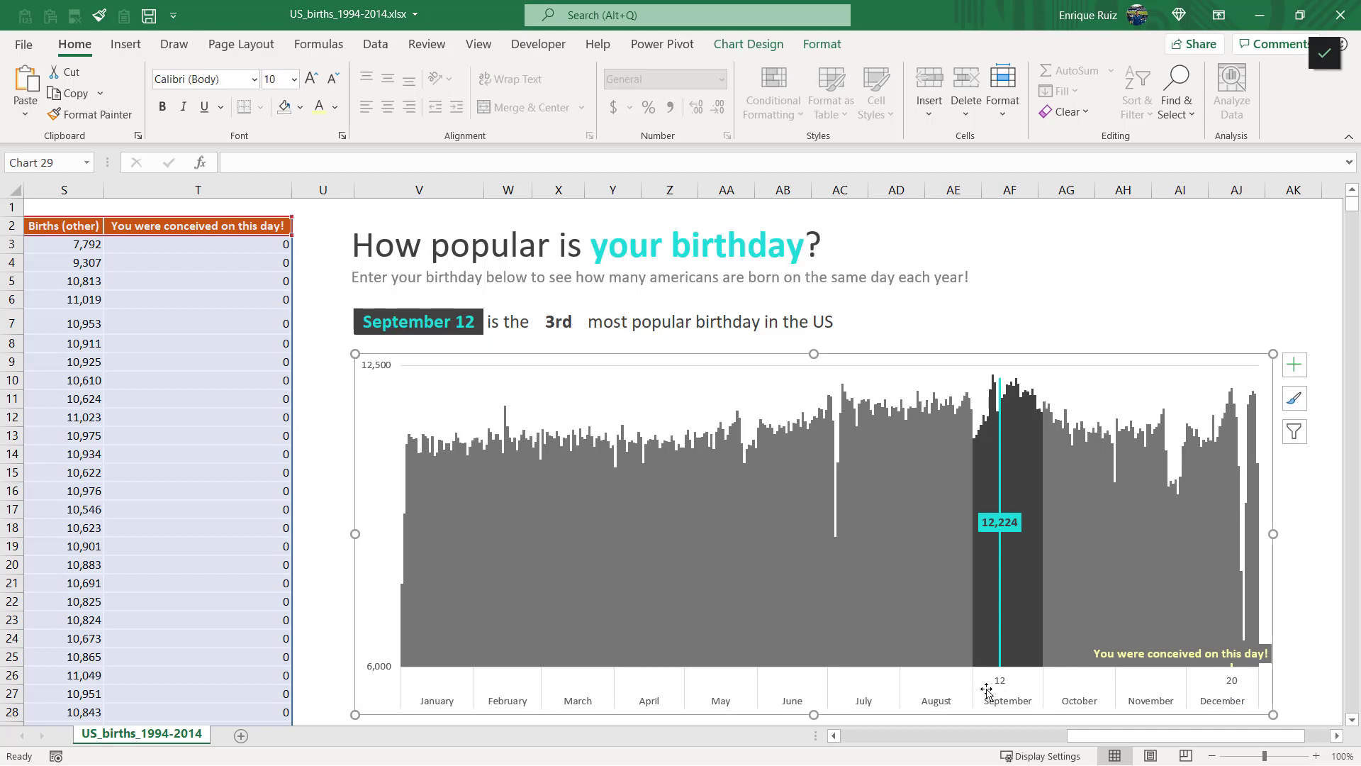
{"action": "left_click", "coordinate": [946, 699]}
{"action": "right_click", "coordinate": [939, 699]}
{"action": "left_click", "coordinate": [969, 687]}
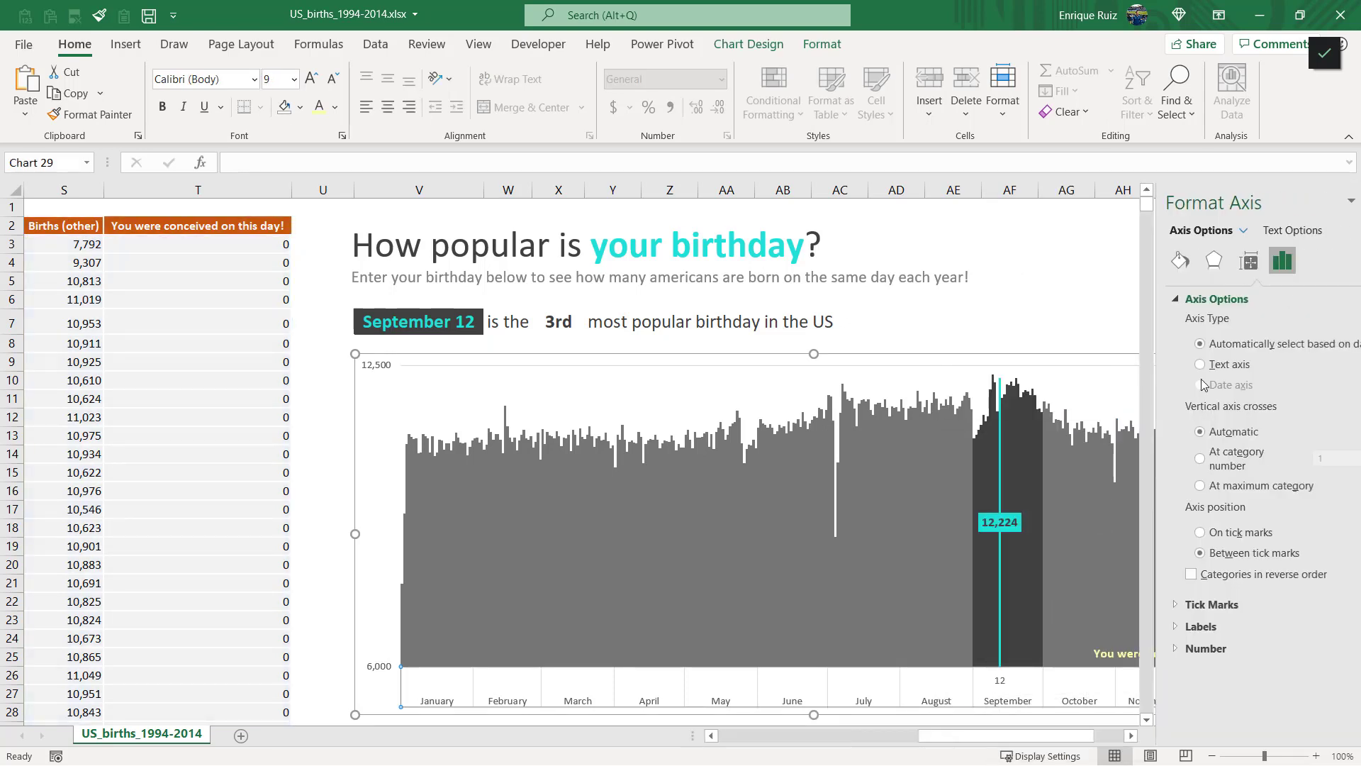
{"action": "left_click", "coordinate": [1153, 627]}
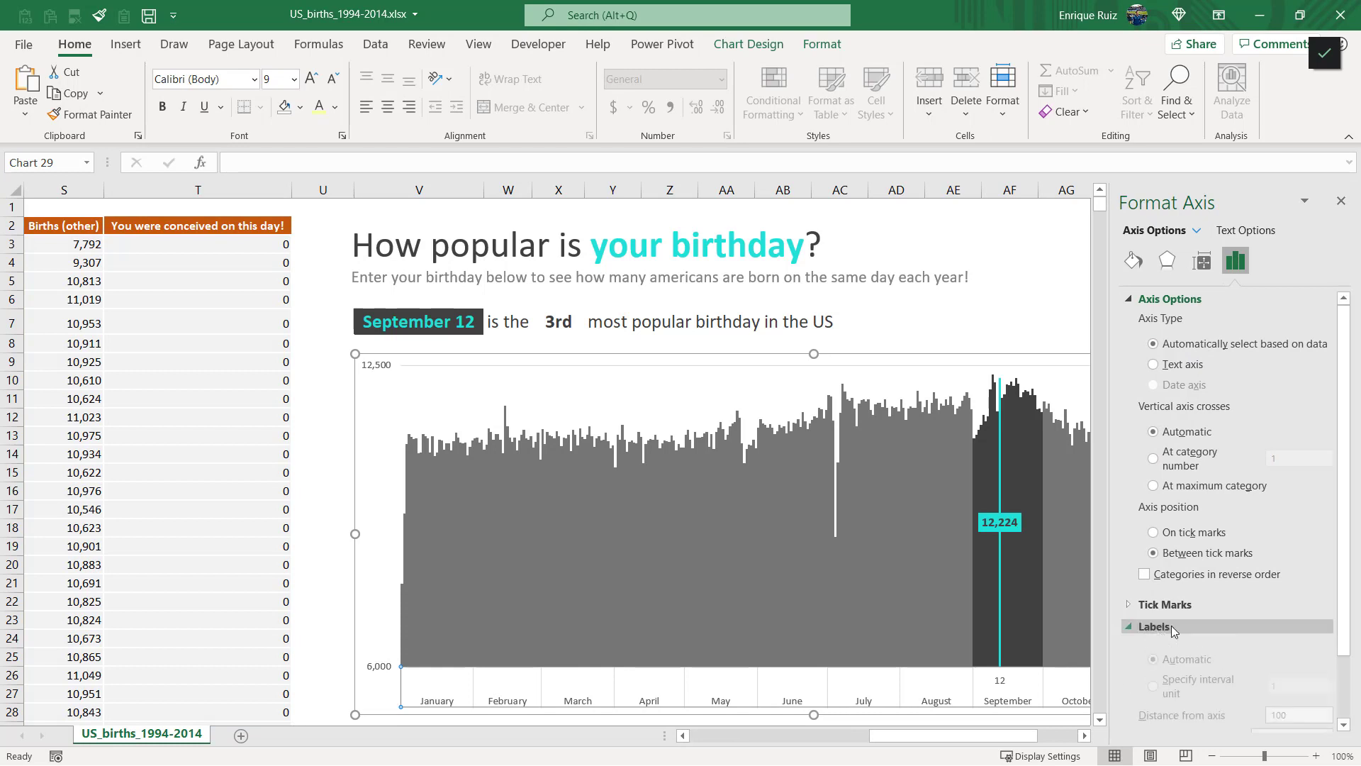
{"action": "left_click", "coordinate": [1305, 652]}
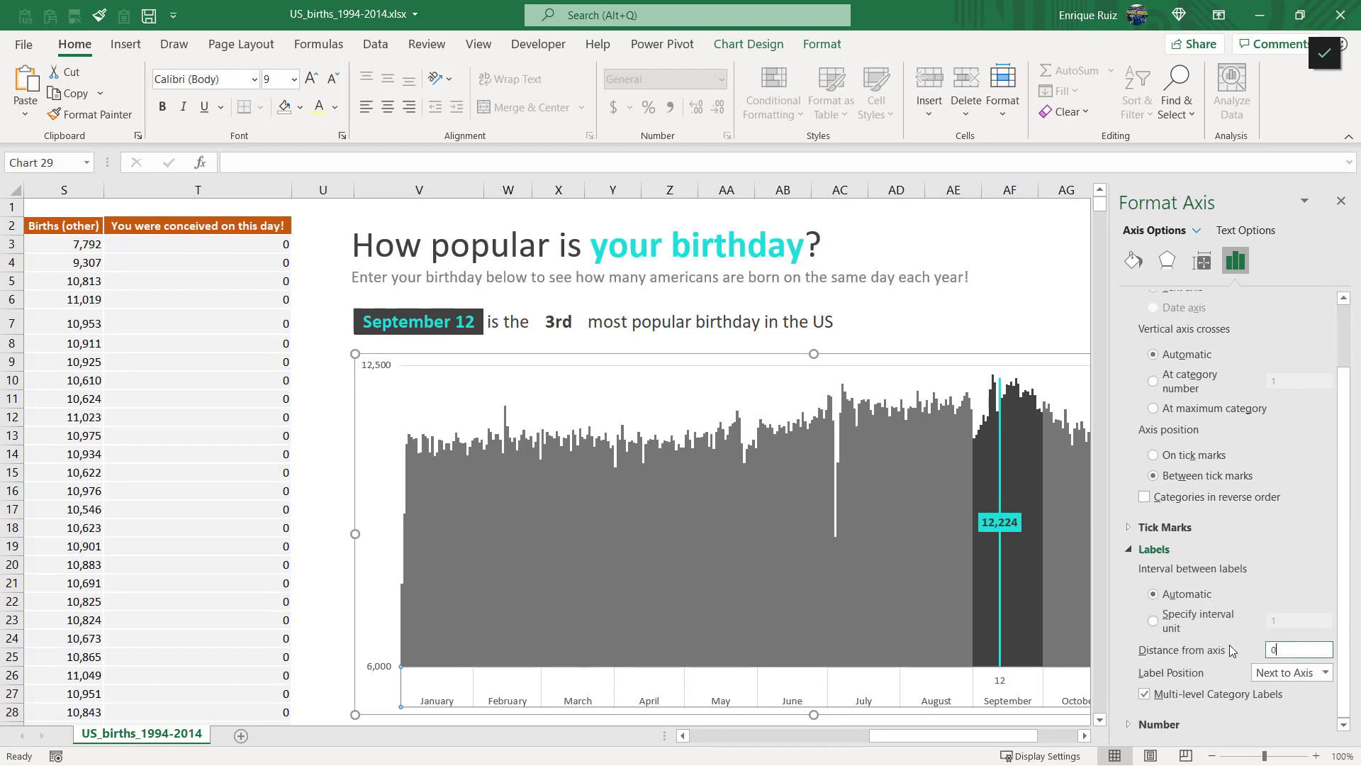
{"action": "key", "text": "Tab"}
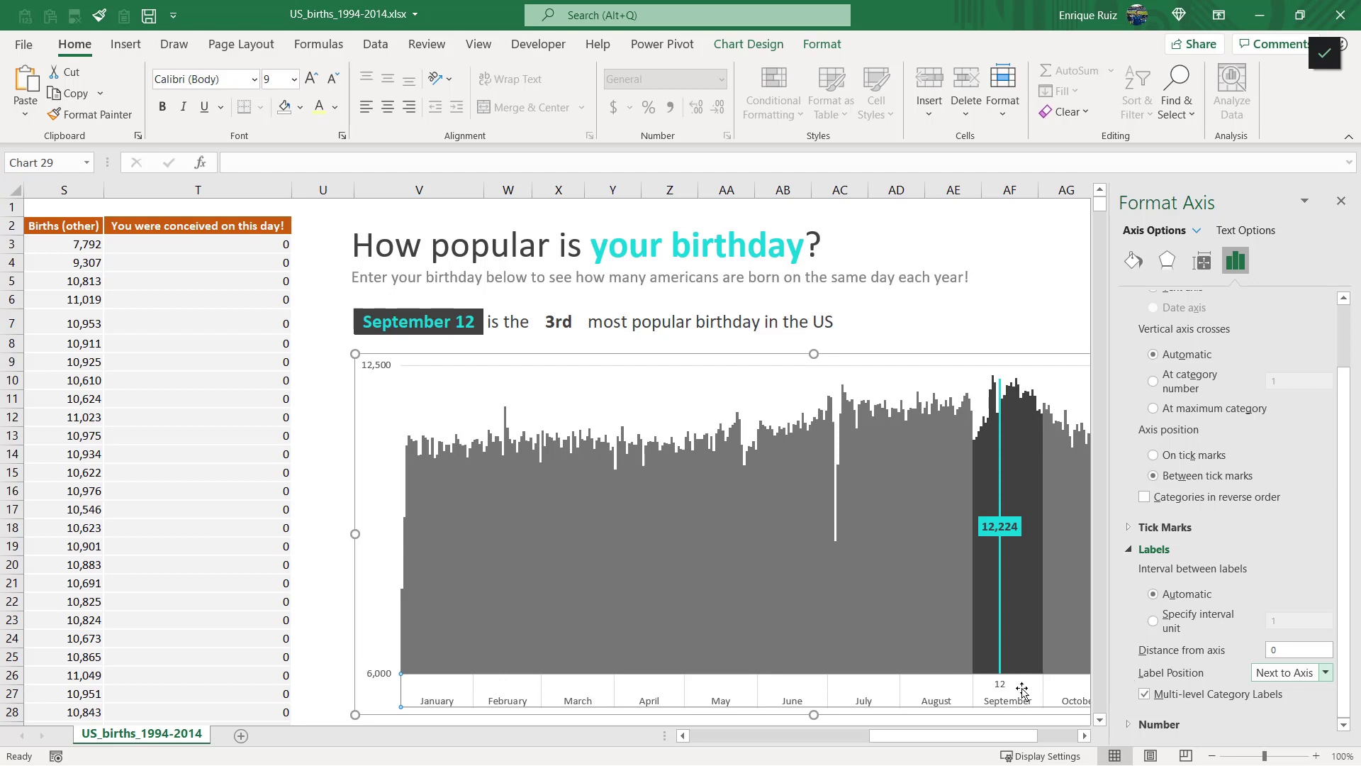
{"action": "scroll", "coordinate": [1198, 399], "scroll_direction": "up", "scroll_amount": 3}
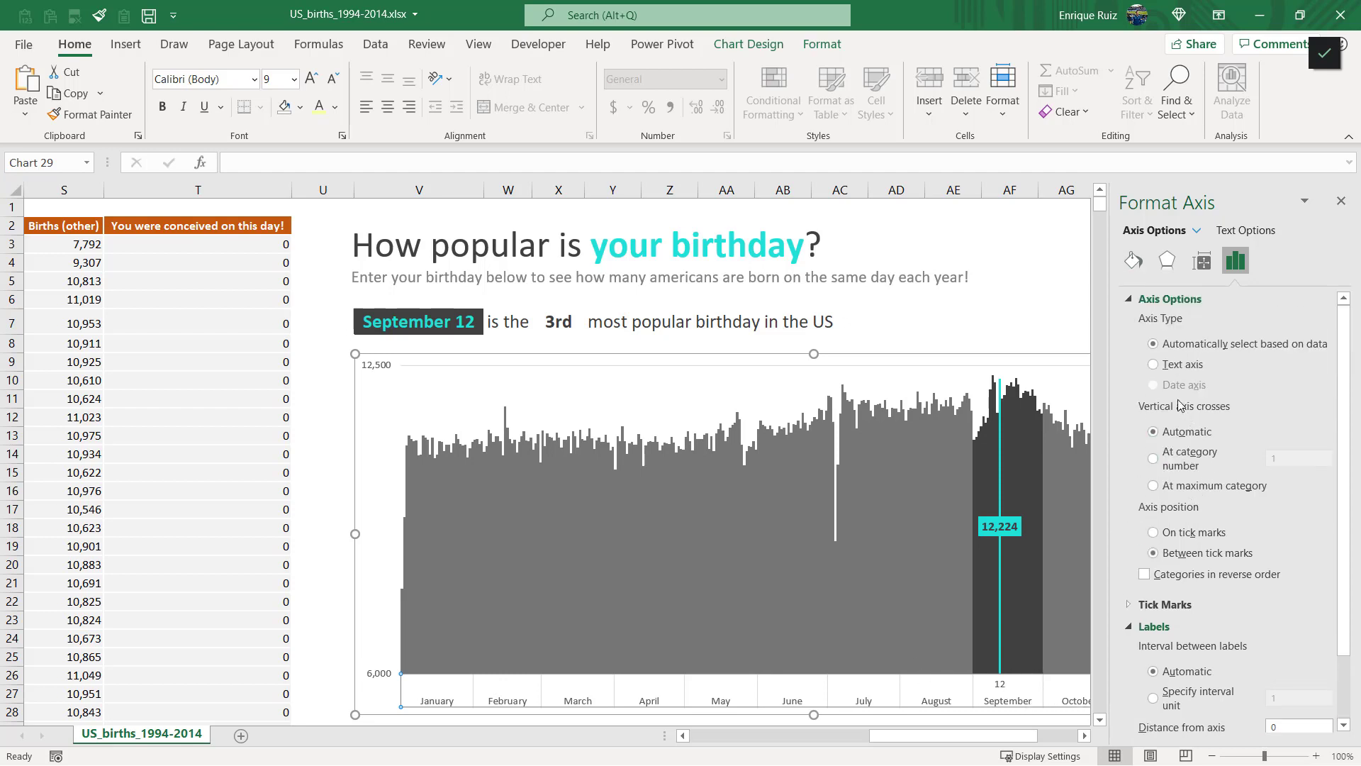
{"action": "left_click", "coordinate": [1341, 203]}
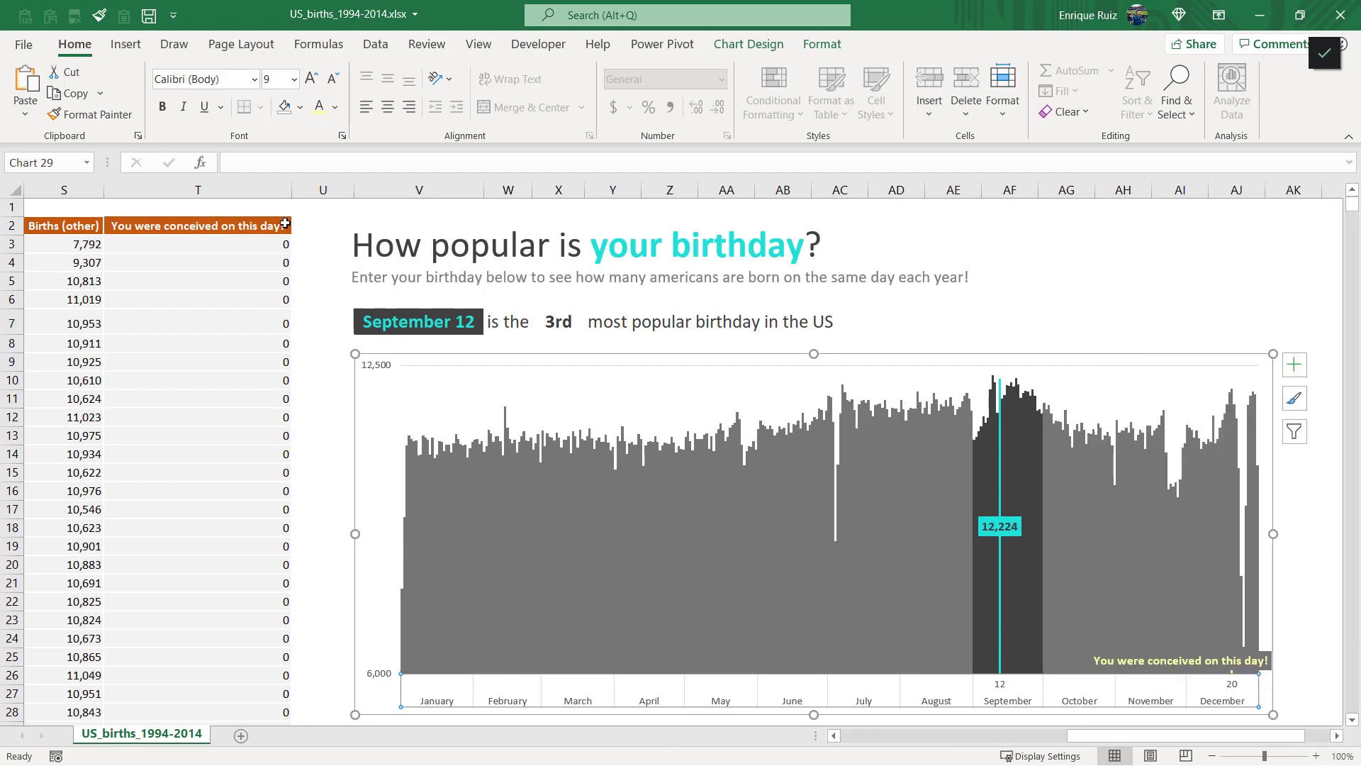
{"action": "left_click", "coordinate": [310, 79]}
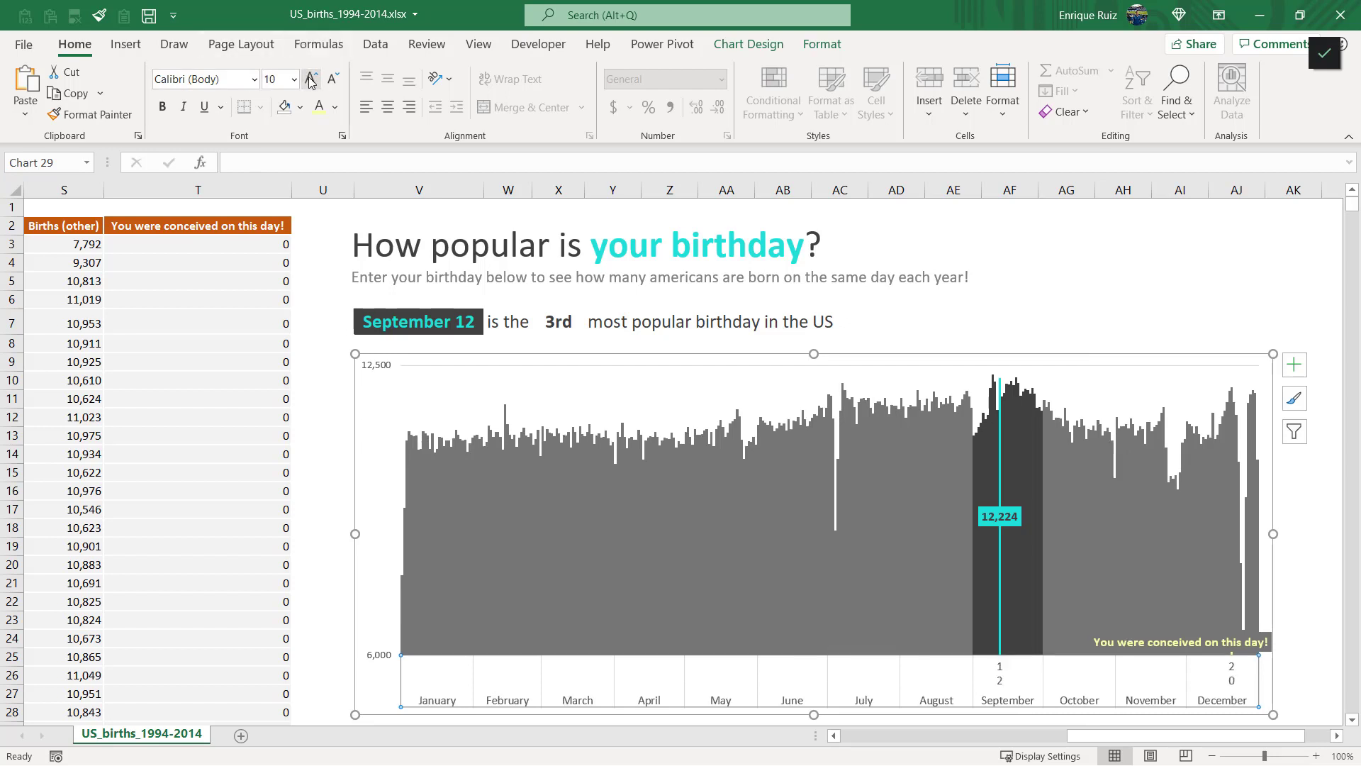
{"action": "left_click", "coordinate": [1279, 535]}
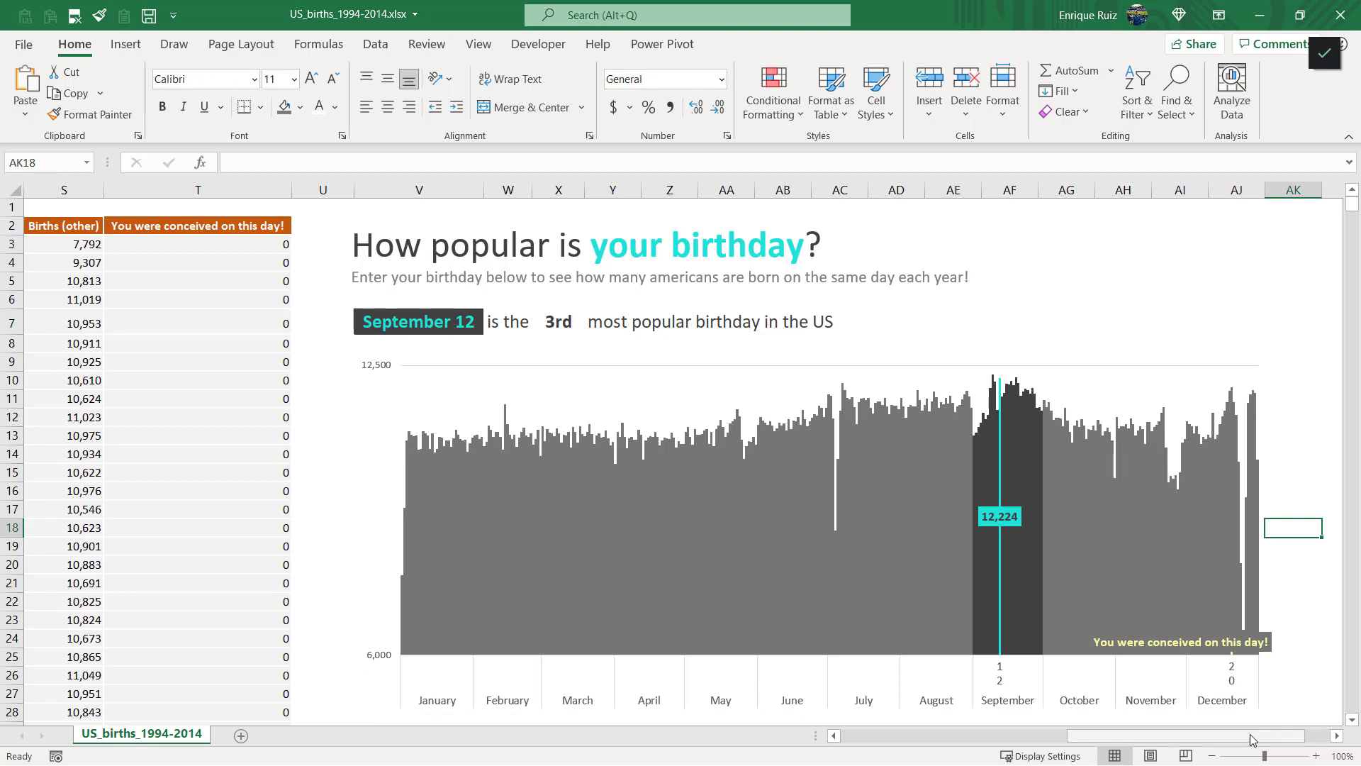
- Widen the birthday chart to the end of column AK so the day labels fit on one line
{"action": "scroll", "coordinate": [1252, 740], "scroll_direction": "right", "scroll_amount": 3}
{"action": "left_click", "coordinate": [995, 454]}
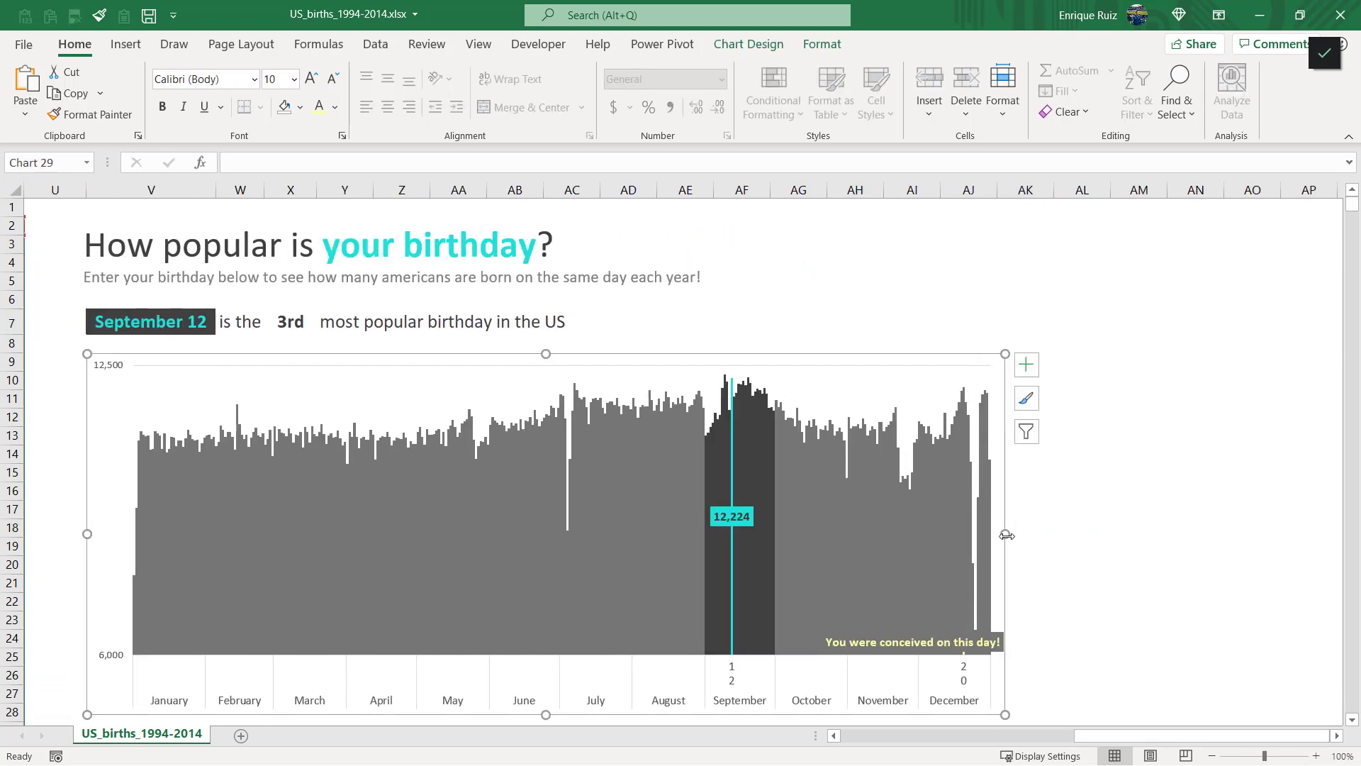
{"action": "left_click_drag", "start_coordinate": [1007, 535], "coordinate": [1051, 534]}
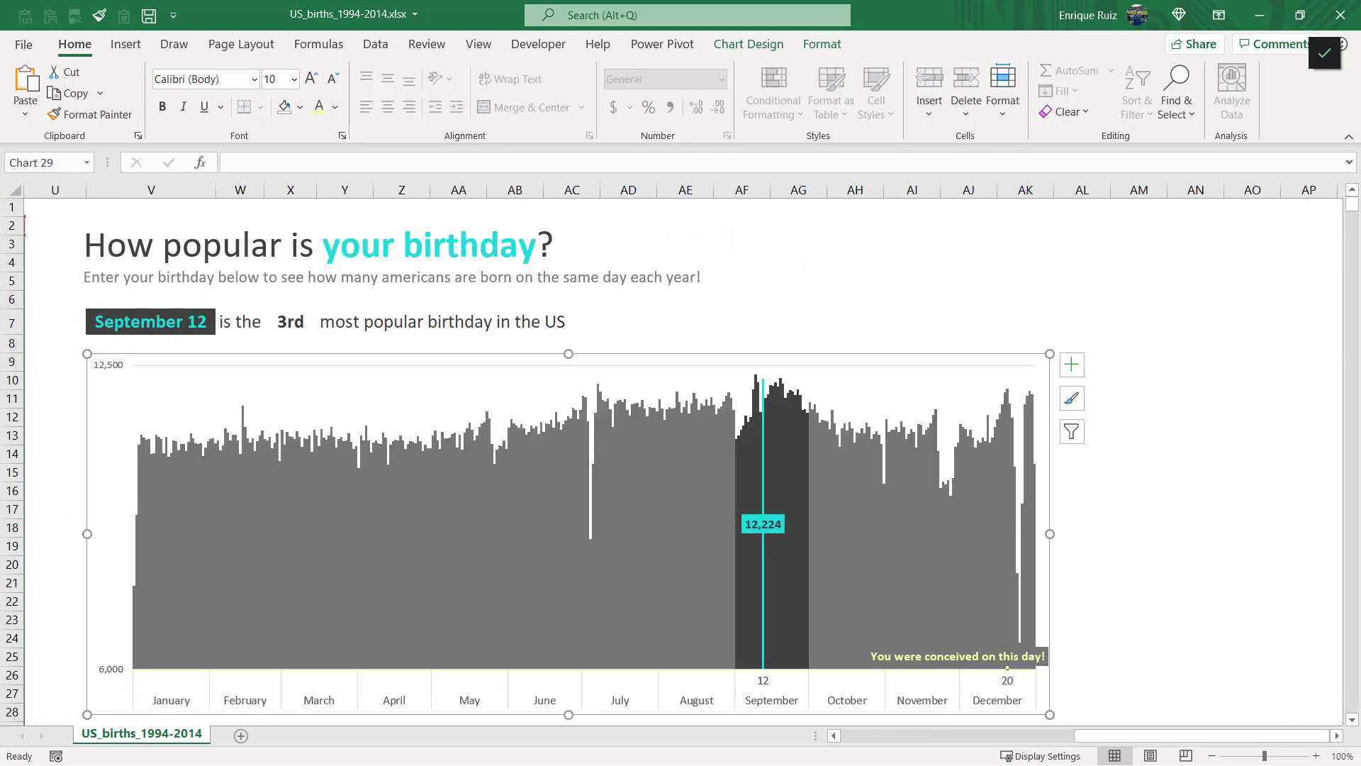
- Add a primary vertical axis title to the chart reading "Average number of americans born per year"
{"action": "scroll", "coordinate": [1044, 744], "scroll_direction": "left", "scroll_amount": 5}
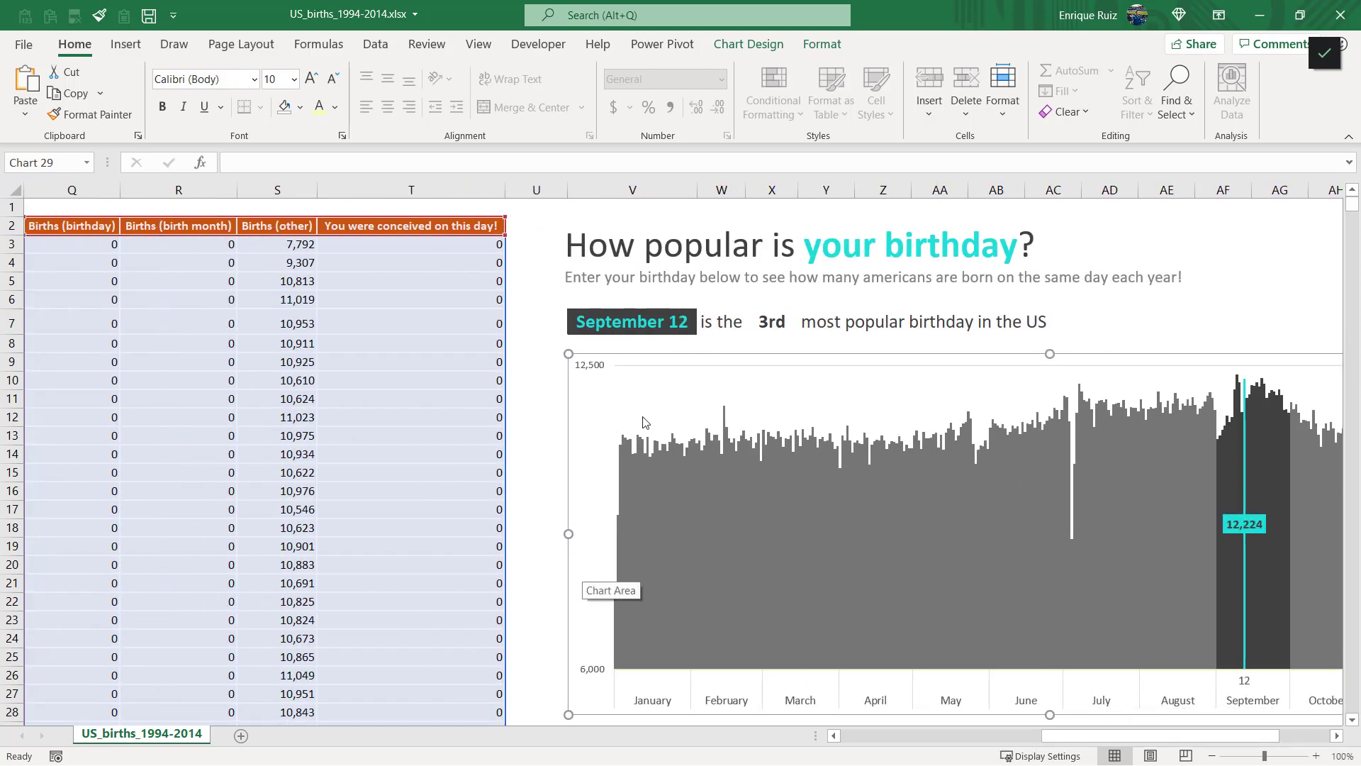
{"action": "left_click", "coordinate": [749, 44]}
{"action": "left_click", "coordinate": [44, 117]}
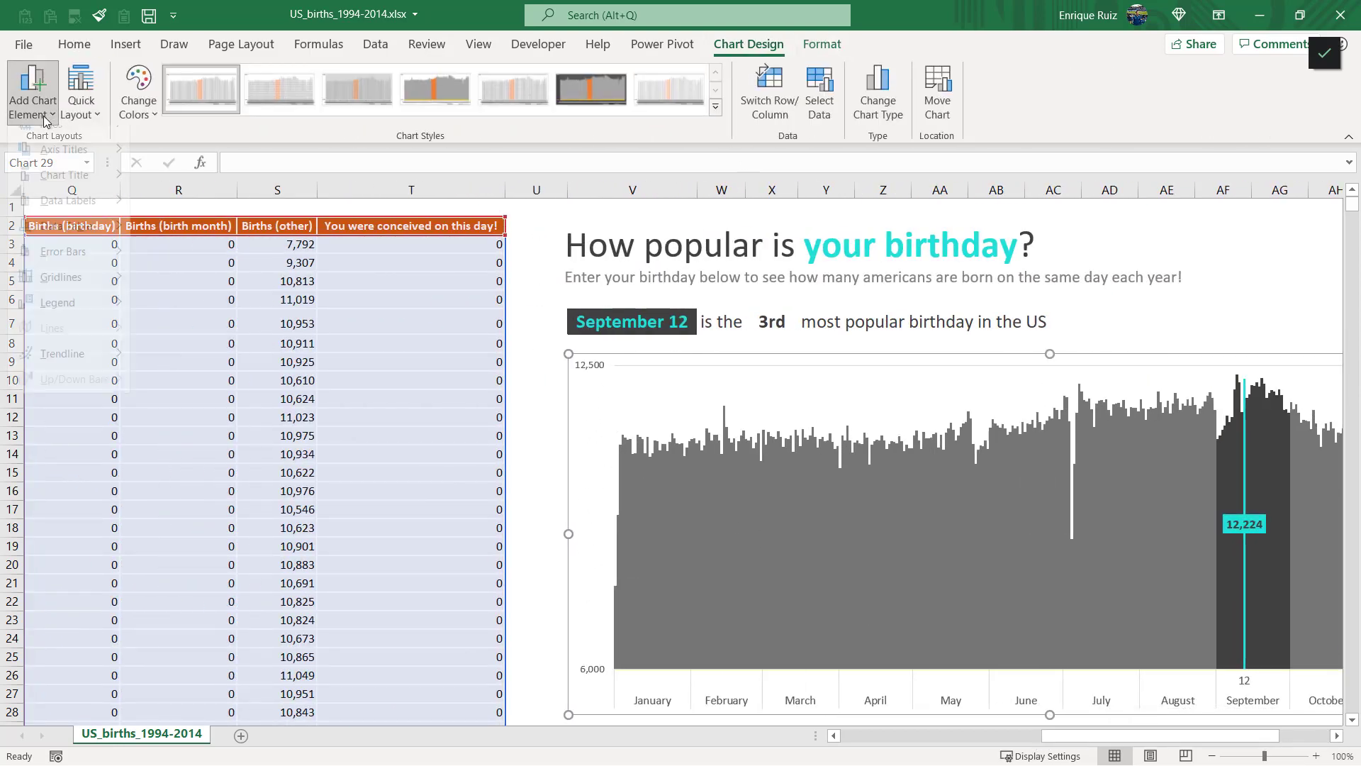
{"action": "mouse_move", "coordinate": [110, 168]}
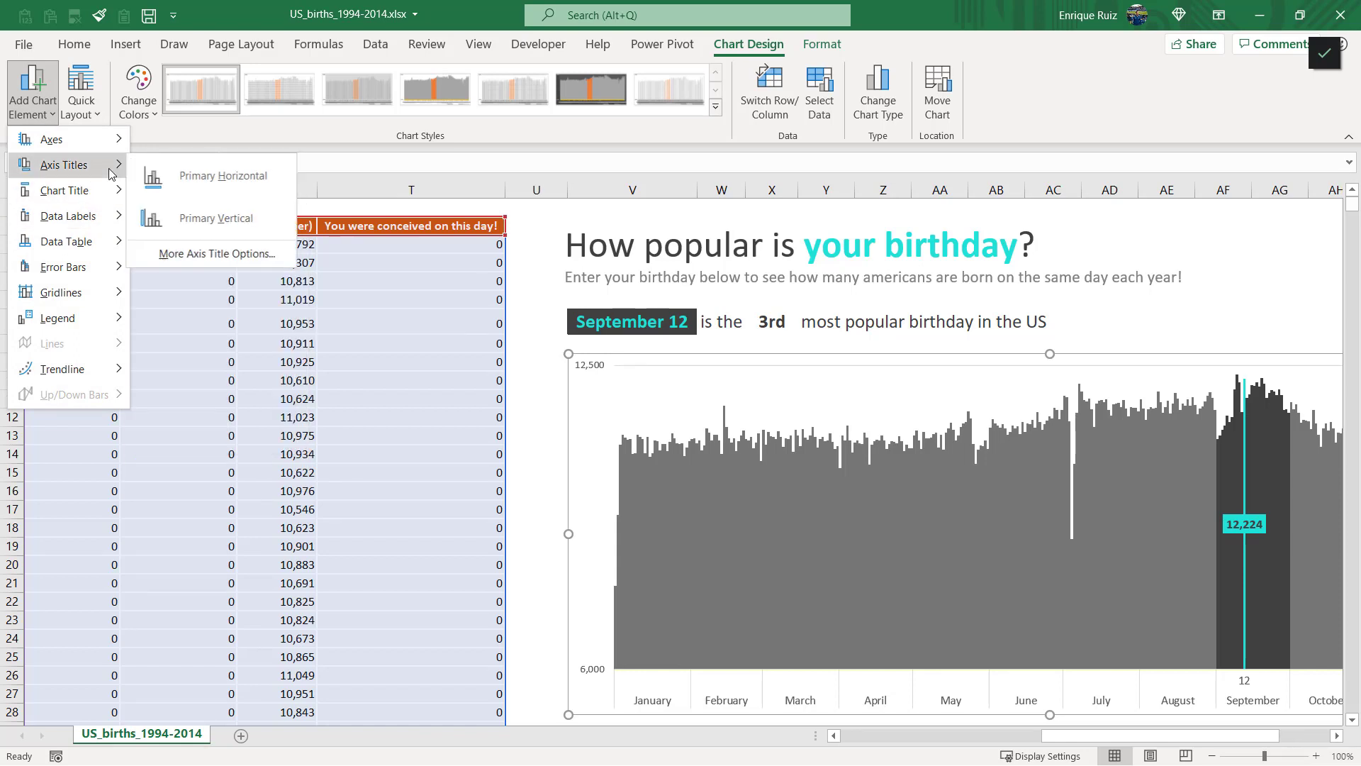
{"action": "left_click", "coordinate": [212, 217]}
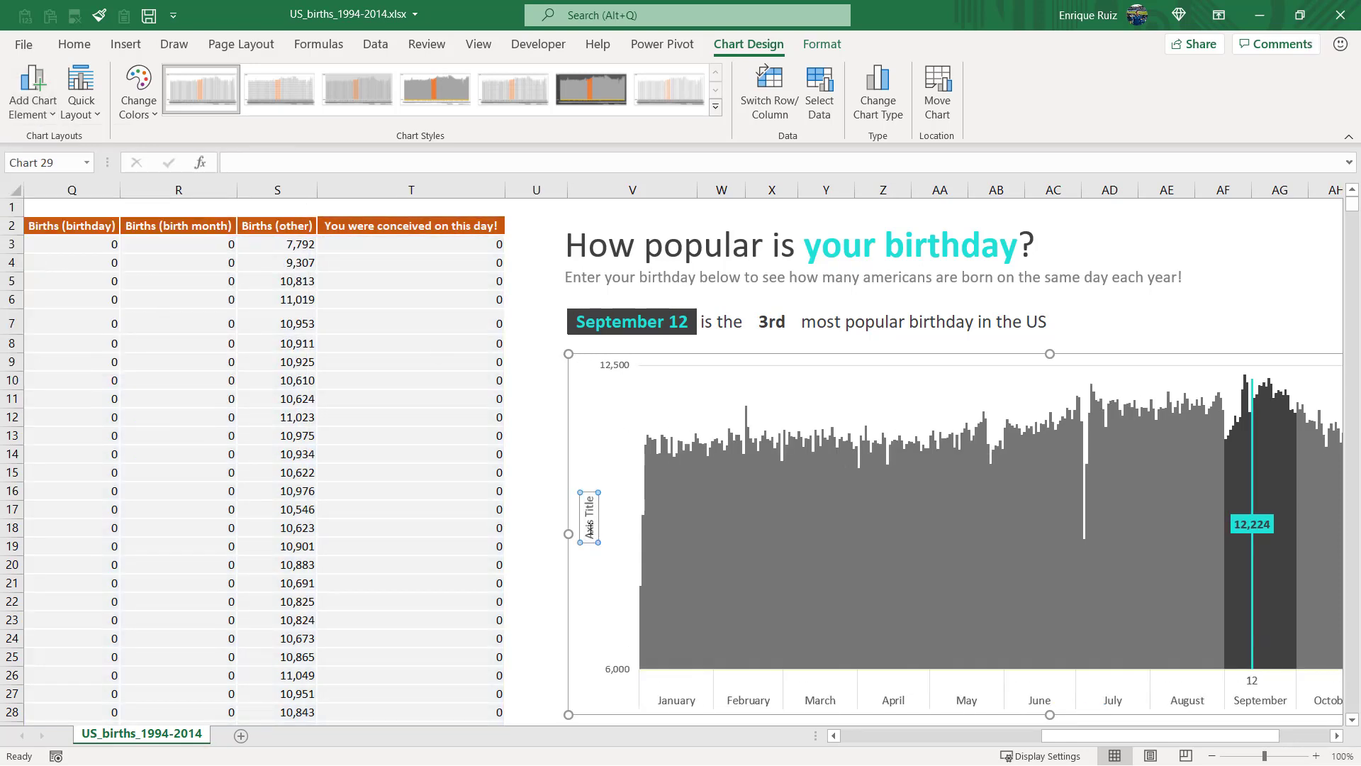
{"action": "double_click", "coordinate": [590, 526]}
{"action": "mouse_move", "coordinate": [686, 607]}
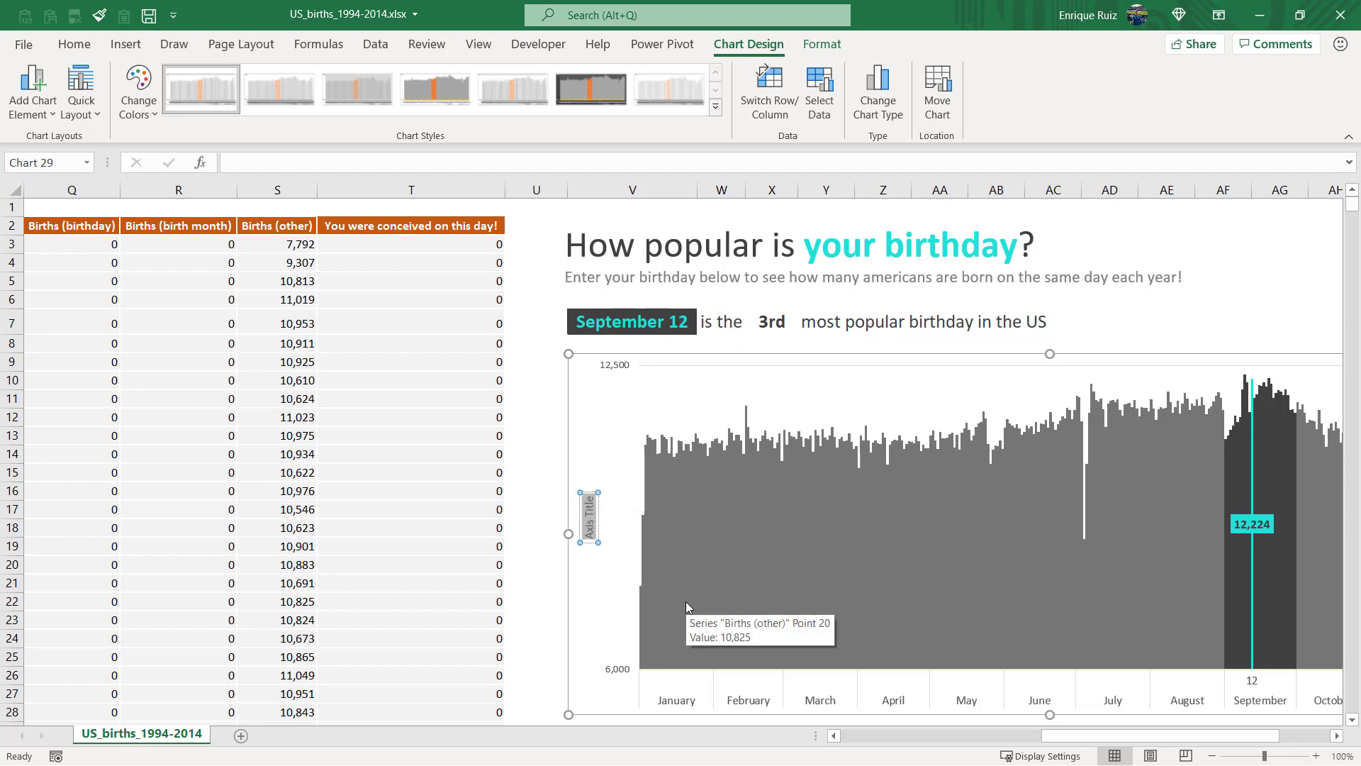
{"action": "type", "text": "Average number of americans"}
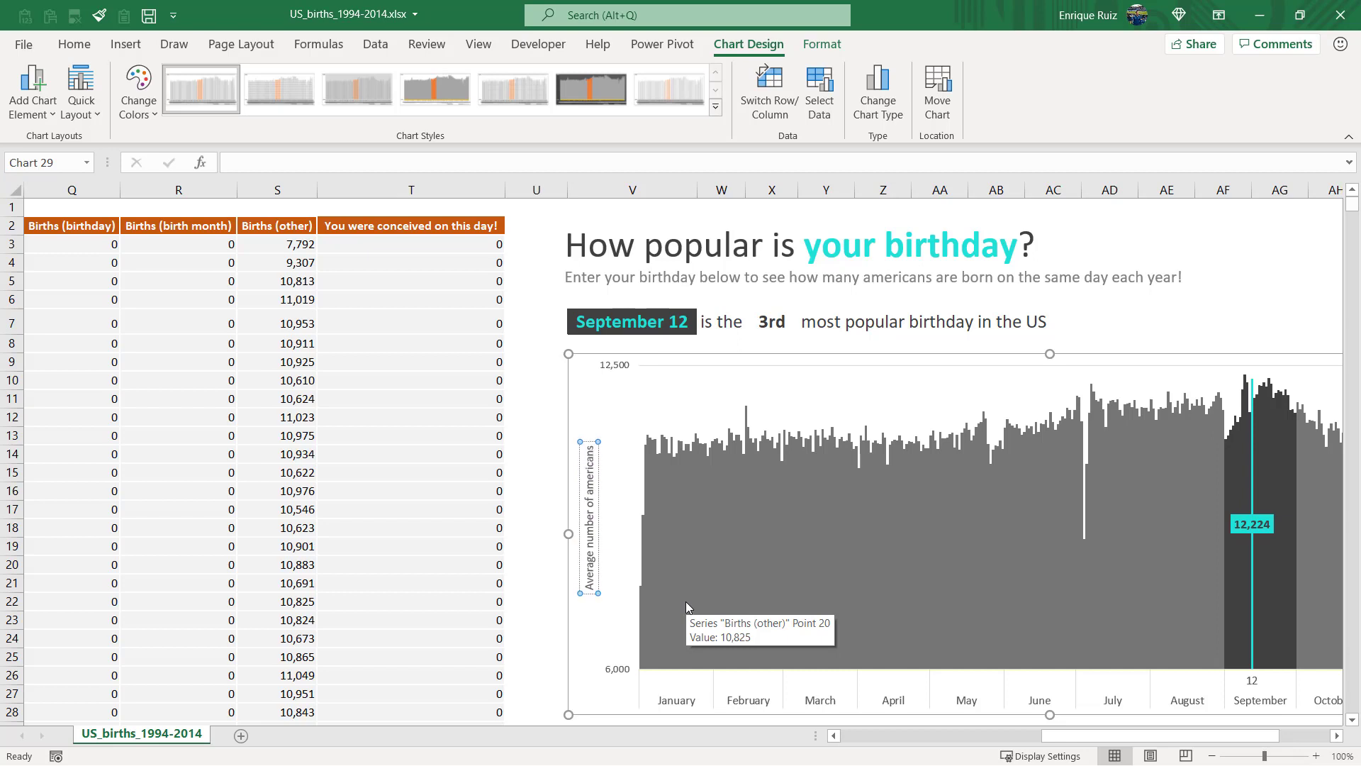
{"action": "type", "text": " born per year"}
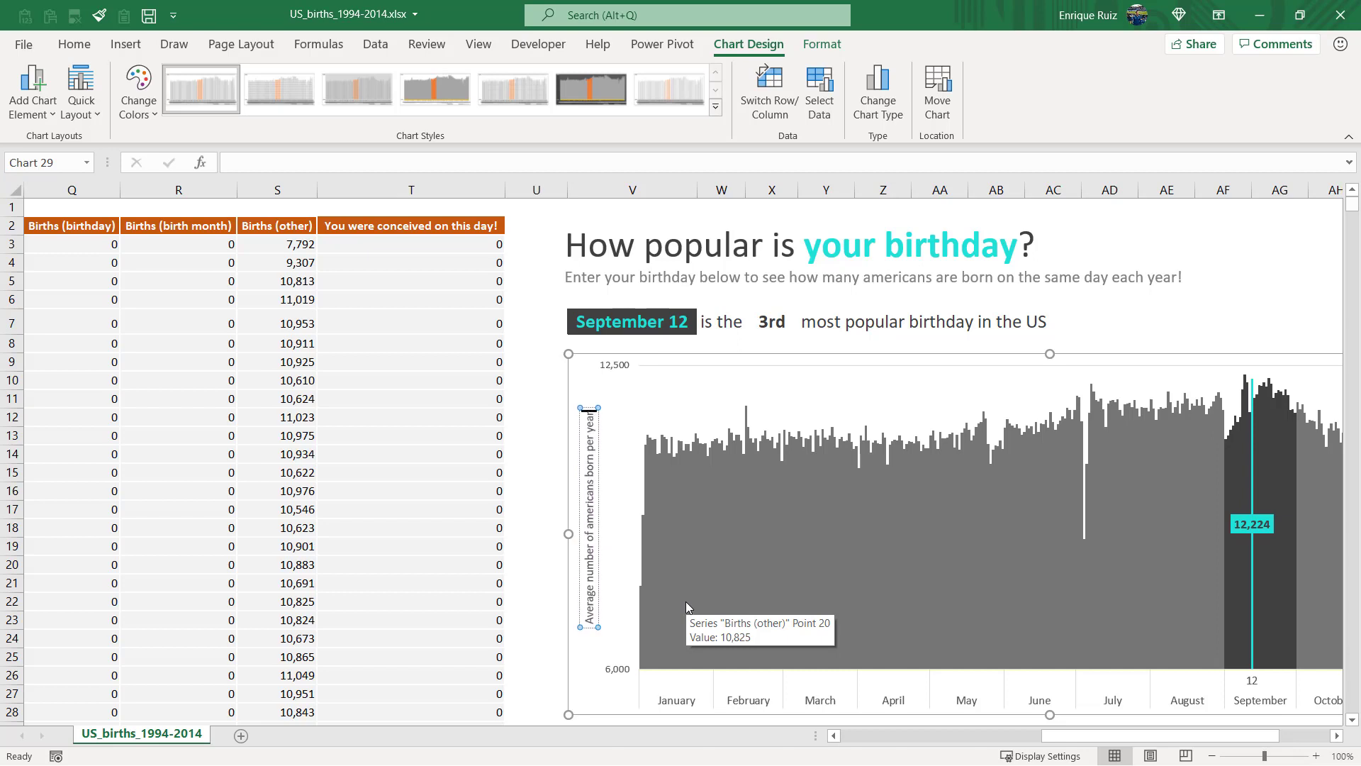
{"action": "left_click", "coordinate": [1248, 528]}
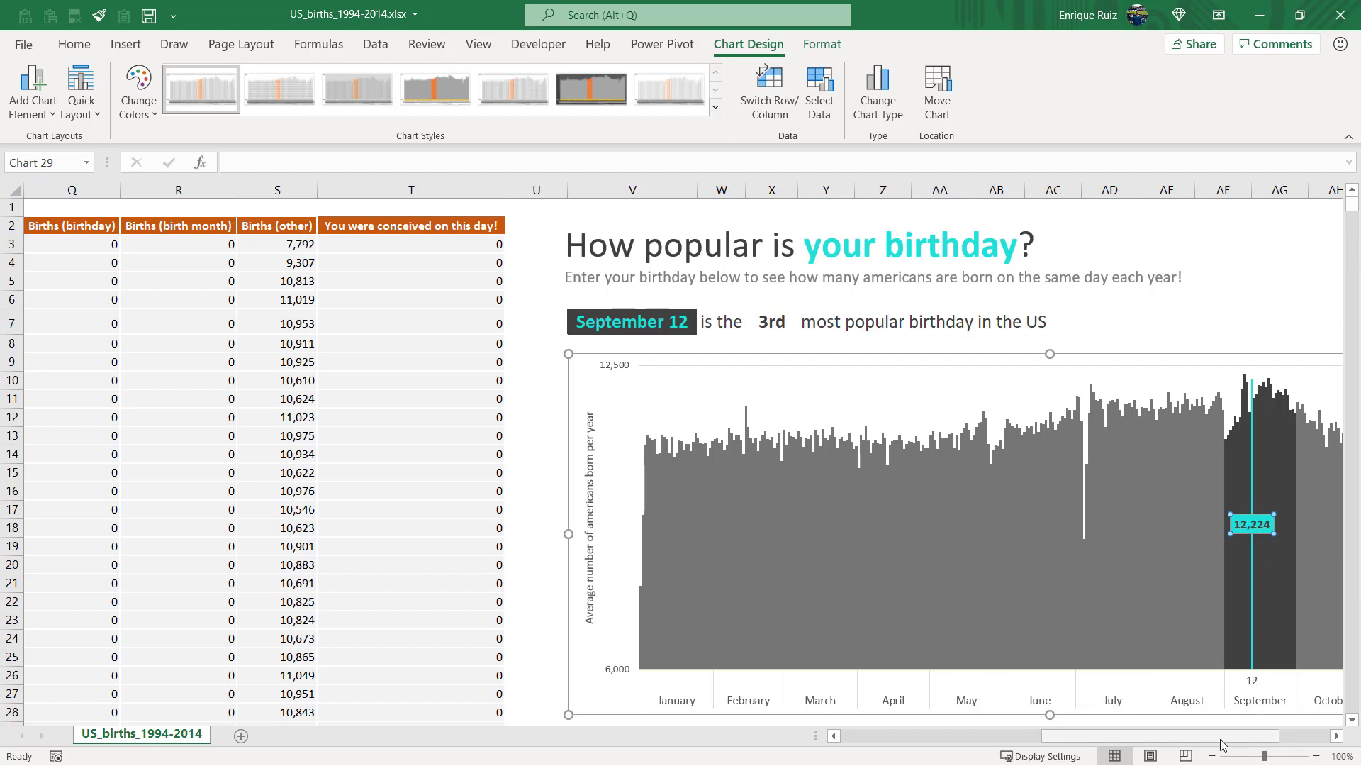
- Enlarge the chart by extending it down to just above the source note and widening it to column AN
{"action": "left_click_drag", "start_coordinate": [1221, 738], "coordinate": [1258, 734]}
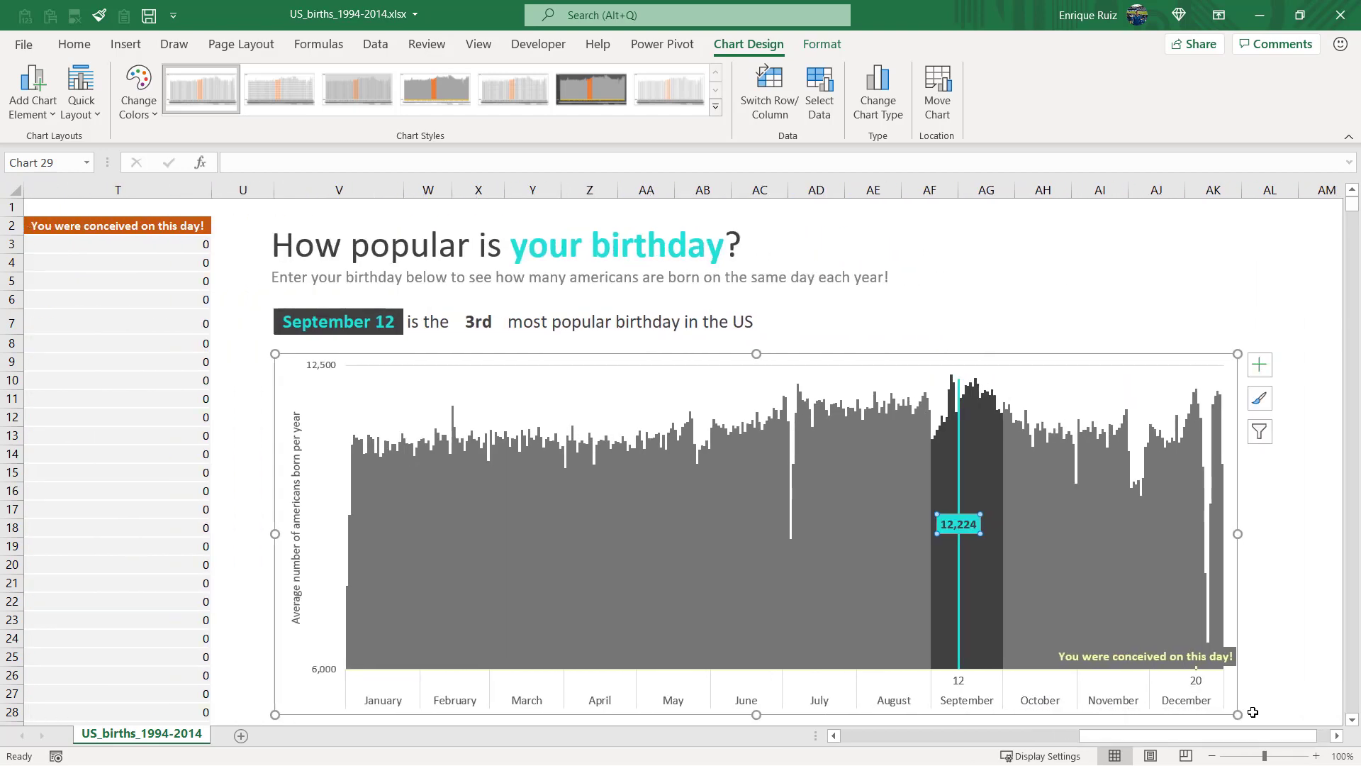
{"action": "left_click", "coordinate": [500, 332]}
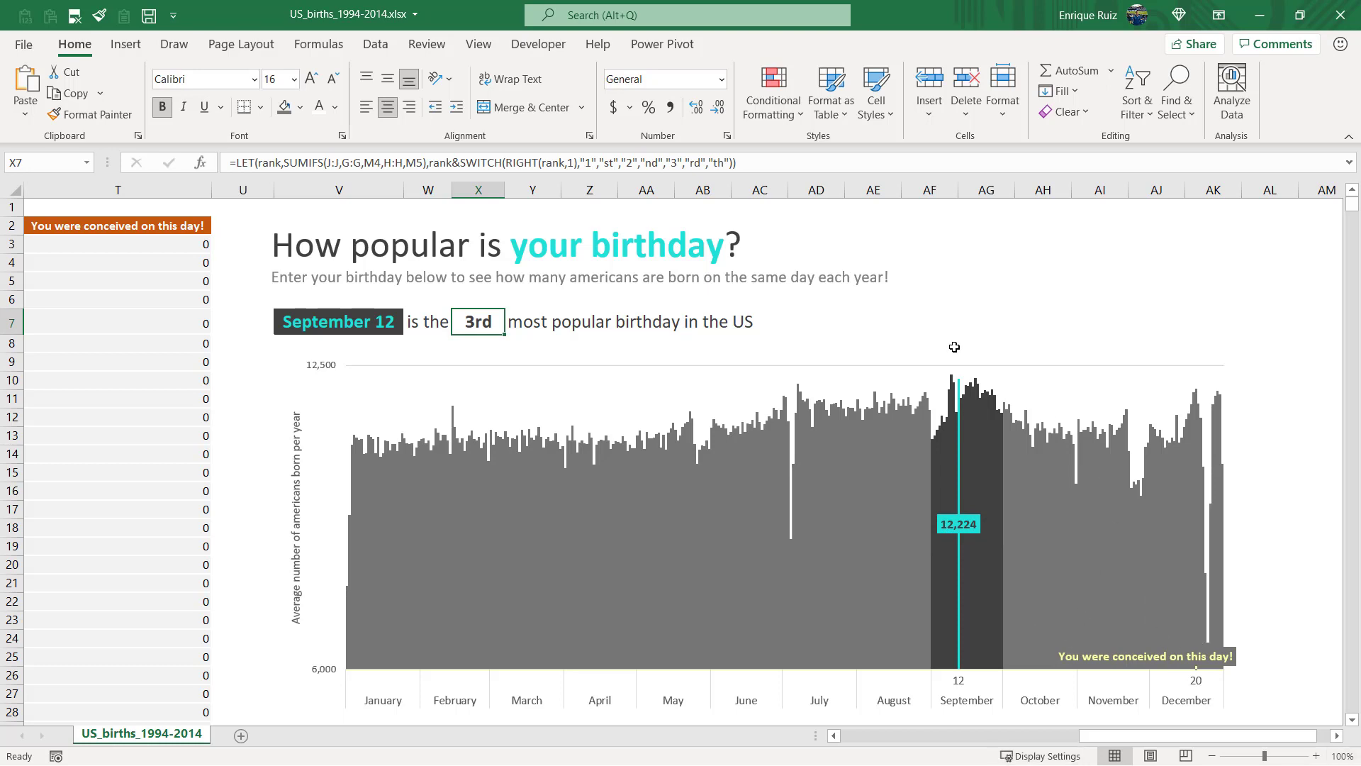
{"action": "left_click", "coordinate": [933, 354]}
{"action": "scroll", "coordinate": [796, 477], "scroll_direction": "down", "scroll_amount": 4}
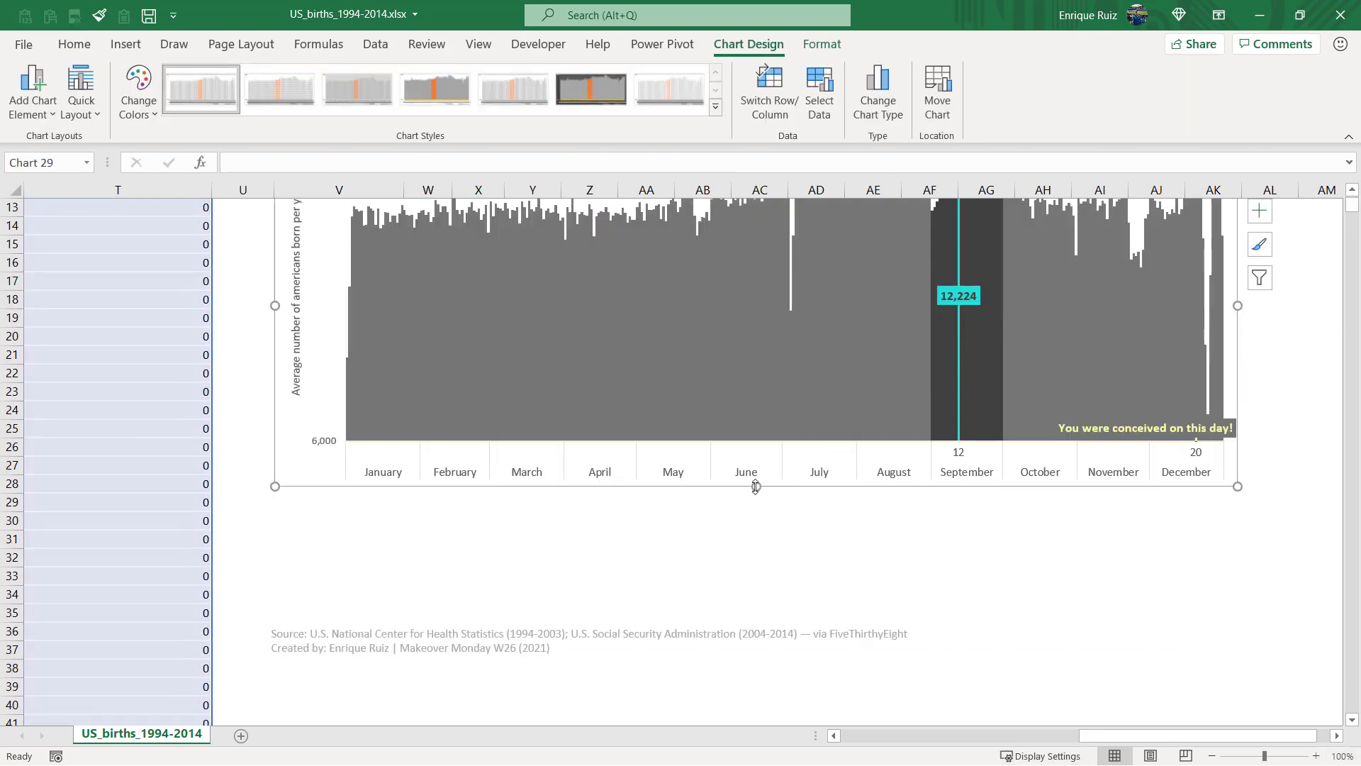
{"action": "left_click_drag", "start_coordinate": [756, 486], "coordinate": [744, 611]}
{"action": "scroll", "coordinate": [1258, 552], "scroll_direction": "up", "scroll_amount": 3}
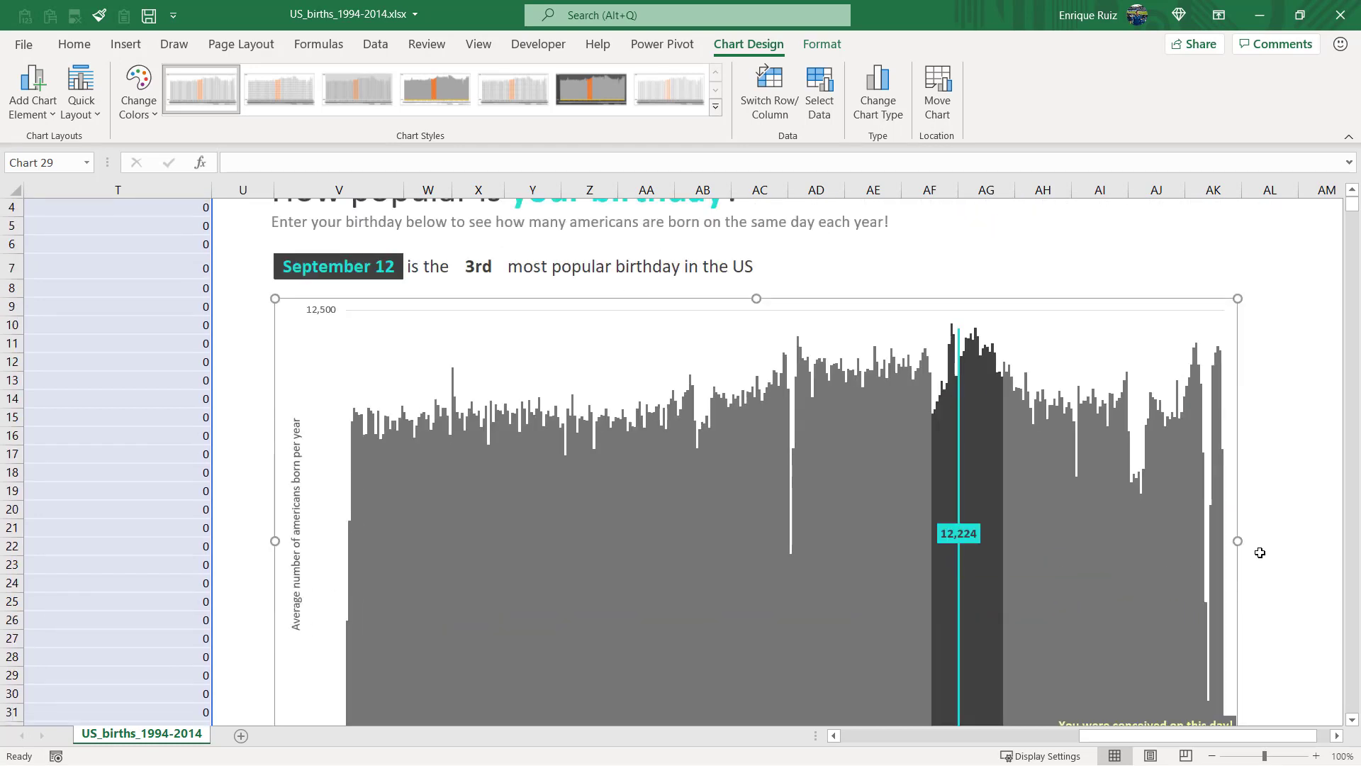
{"action": "mouse_move", "coordinate": [1237, 540]}
{"action": "left_mouse_down"}
{"action": "mouse_move", "coordinate": [1297, 541]}
{"action": "mouse_move", "coordinate": [1213, 532]}
{"action": "mouse_move", "coordinate": [1221, 541]}
{"action": "left_mouse_up"}
{"action": "scroll", "coordinate": [802, 471], "scroll_direction": "up", "scroll_amount": 1}
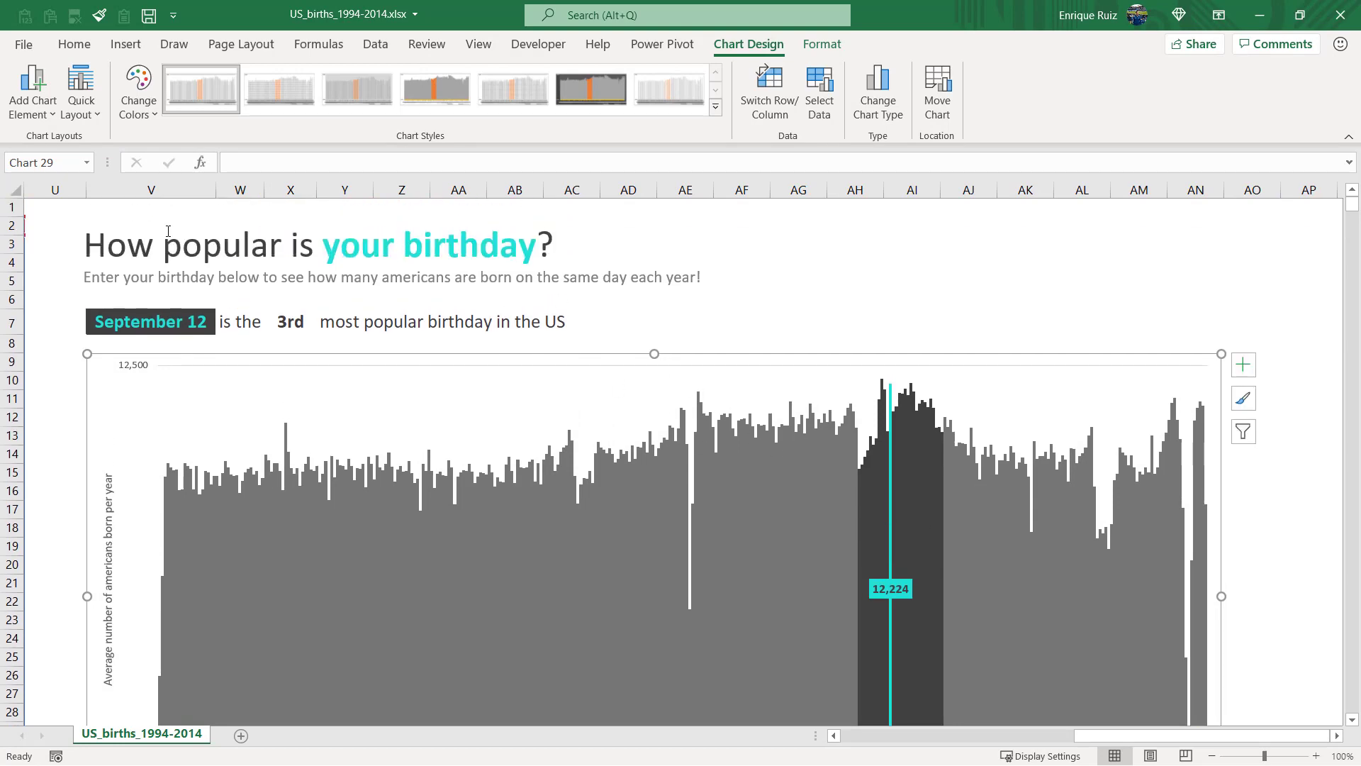
{"action": "scroll", "coordinate": [458, 303], "scroll_direction": "down", "scroll_amount": 8}
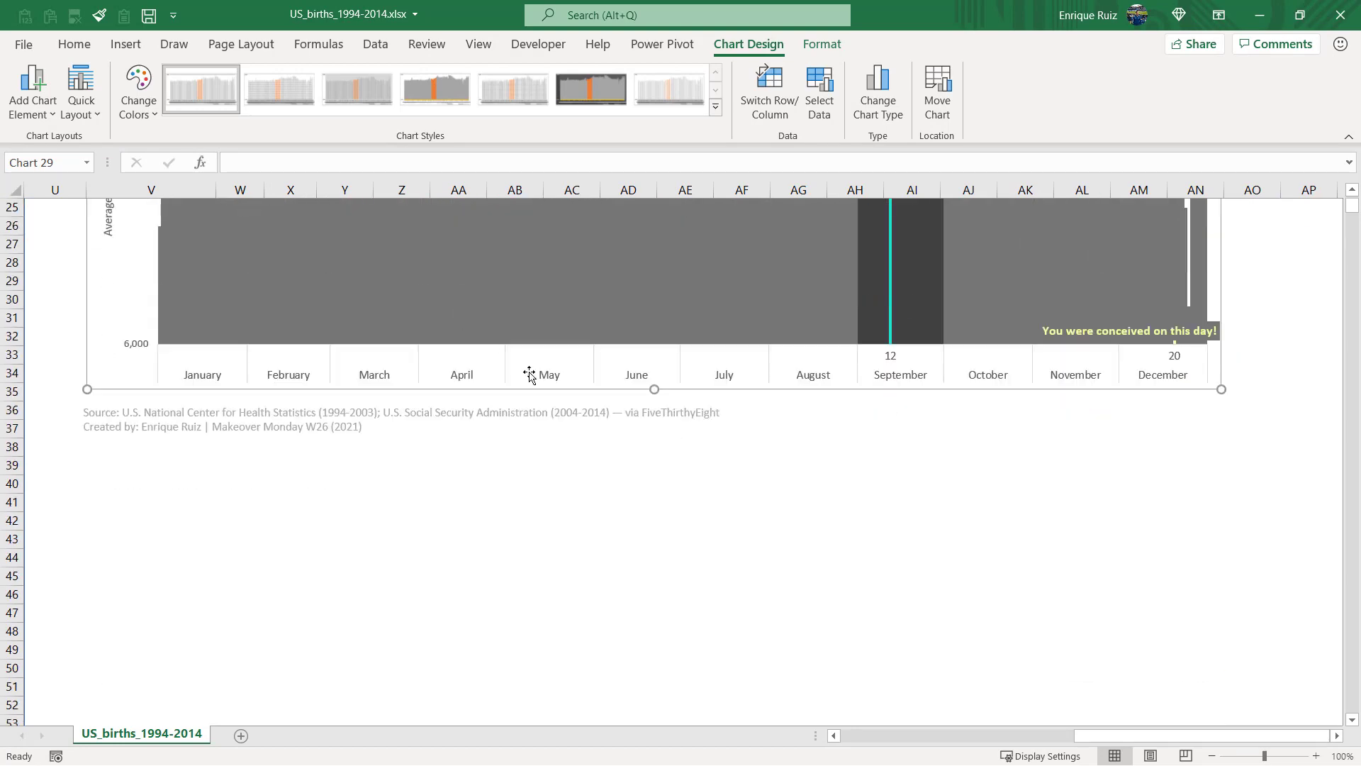
{"action": "scroll", "coordinate": [635, 499], "scroll_direction": "up", "scroll_amount": 4}
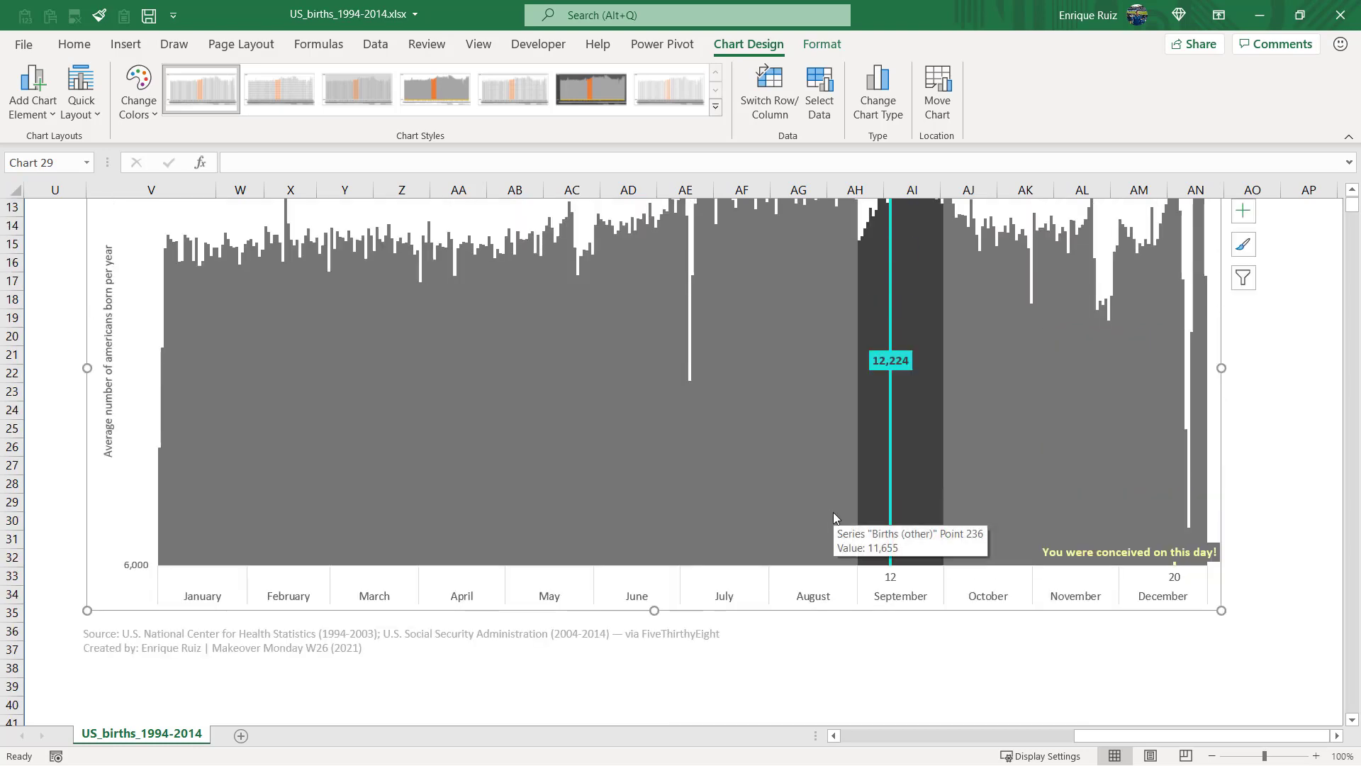
{"action": "scroll", "coordinate": [504, 429], "scroll_direction": "up", "scroll_amount": 4}
{"action": "left_click", "coordinate": [1309, 621]}
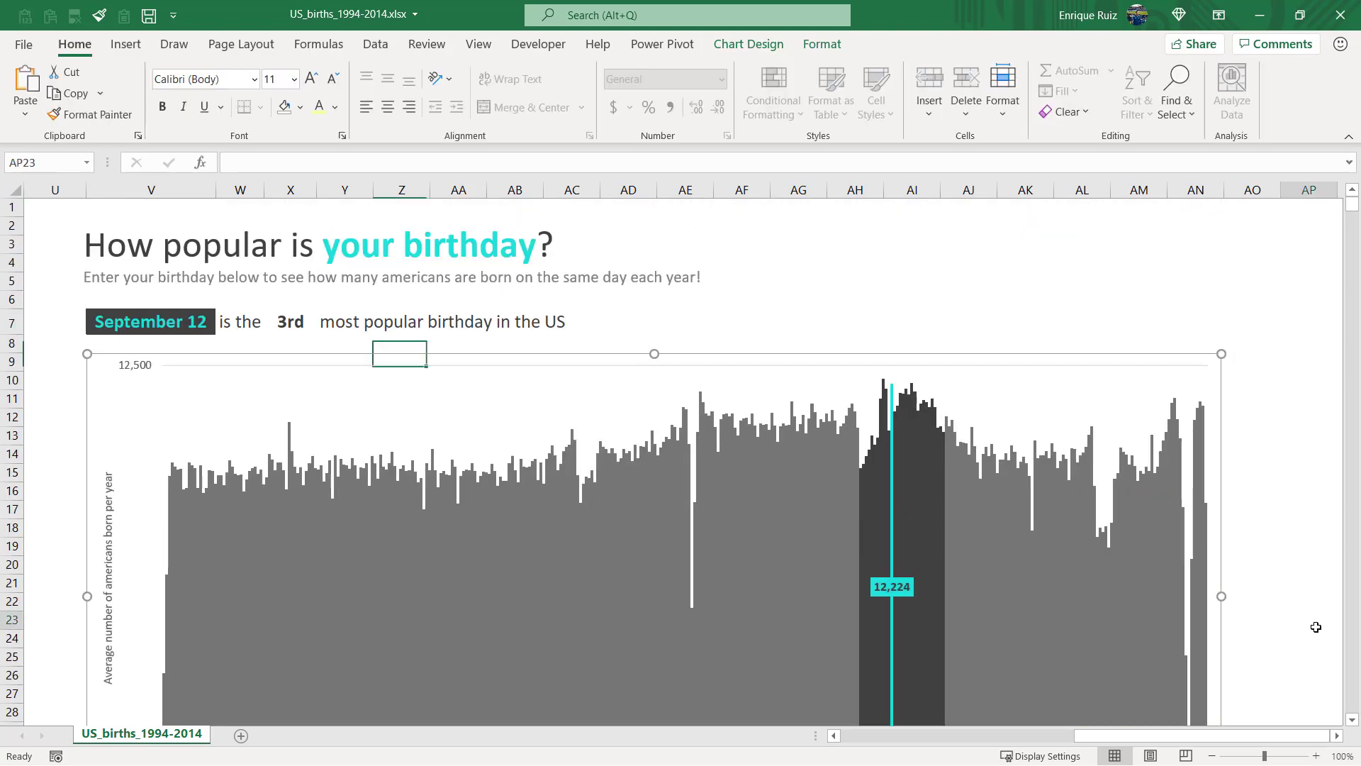
- Enter a test birthday in March in V7 with the whole dashboard in view at 70% zoom
{"action": "left_click", "coordinate": [186, 326]}
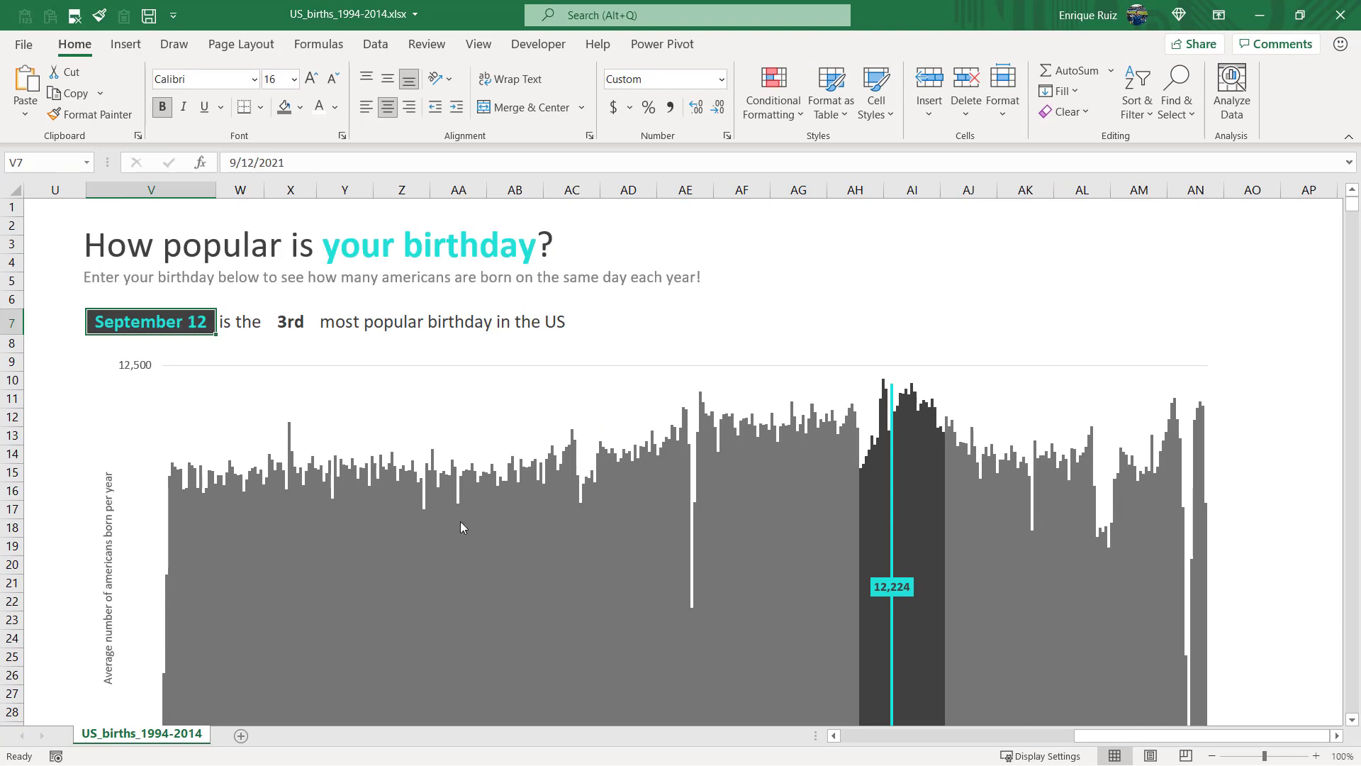
{"action": "scroll", "coordinate": [1183, 747], "scroll_direction": "down", "scroll_amount": 2, "text": "ctrl"}
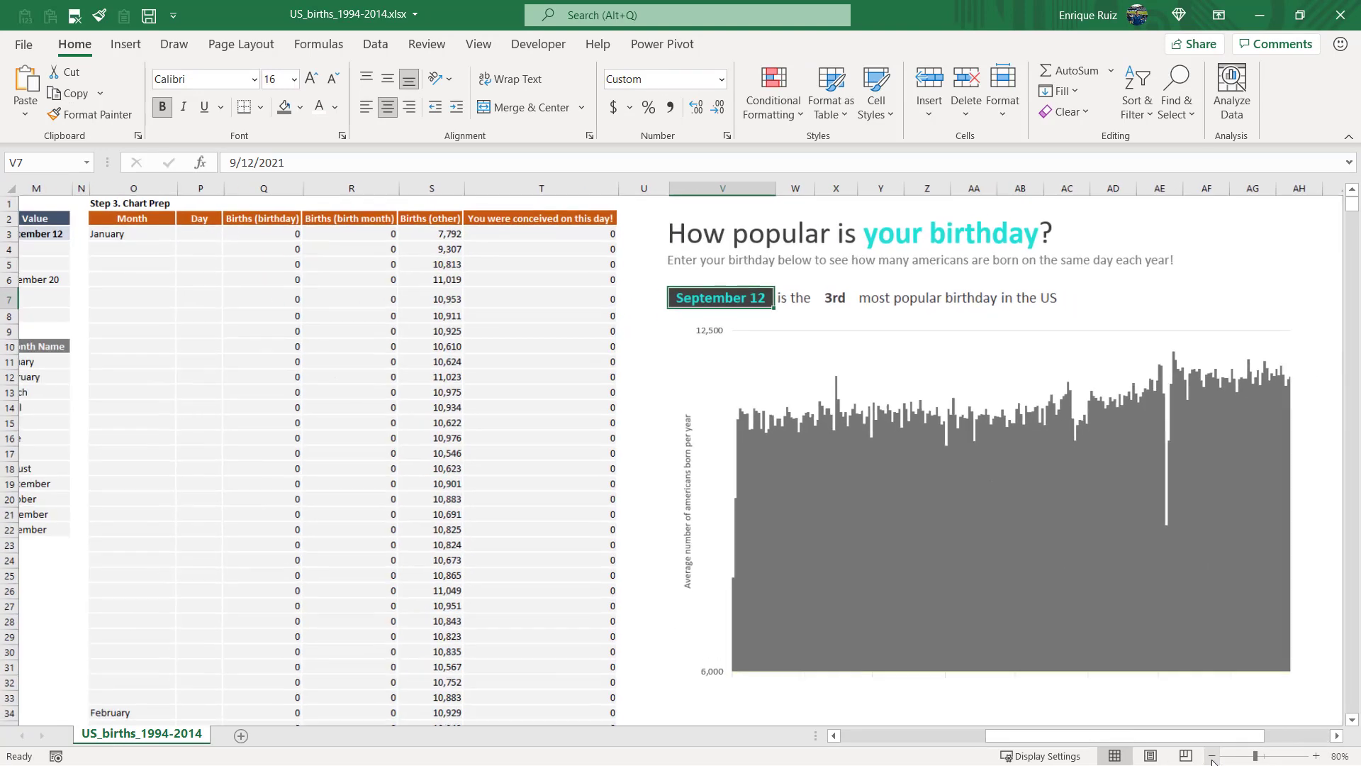
{"action": "left_click_drag", "start_coordinate": [1130, 735], "coordinate": [1224, 735]}
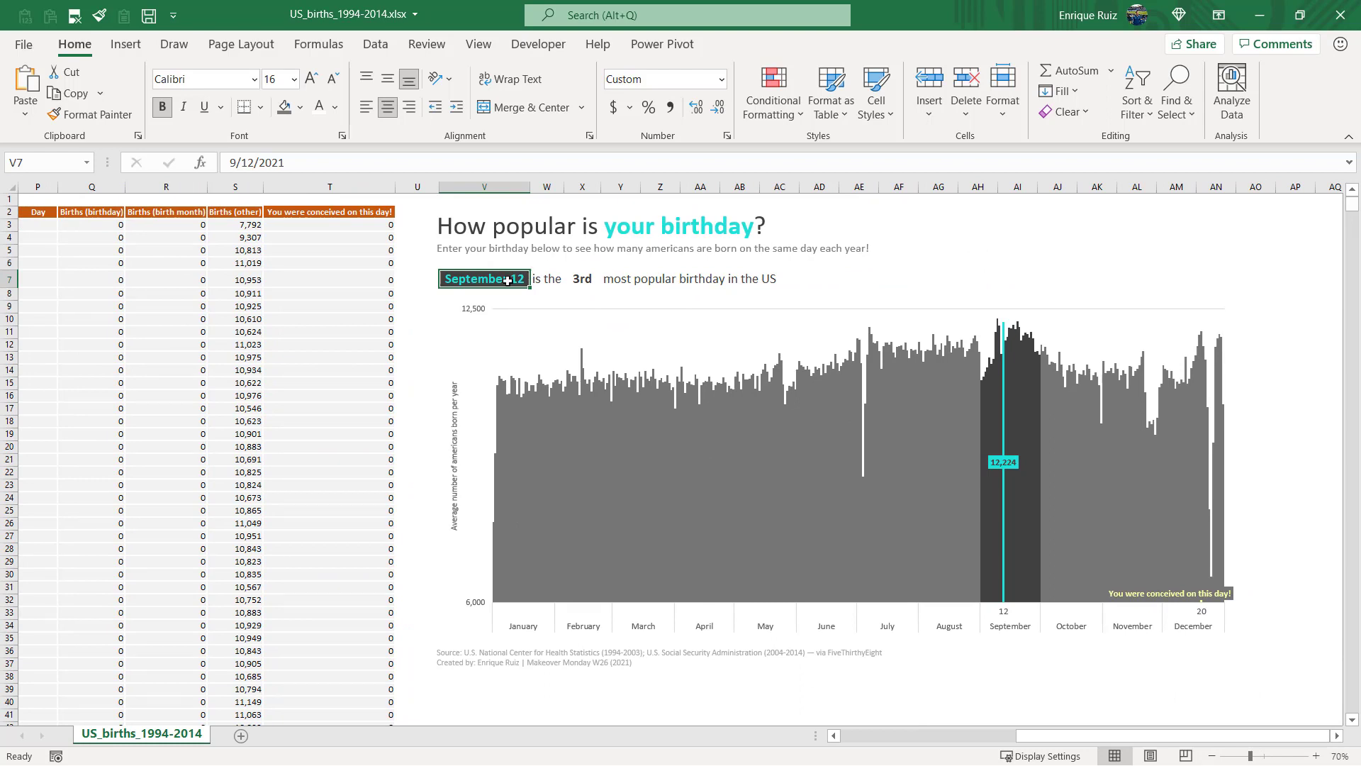
{"action": "type", "text": "March 12"}
{"action": "key", "text": "Return"}
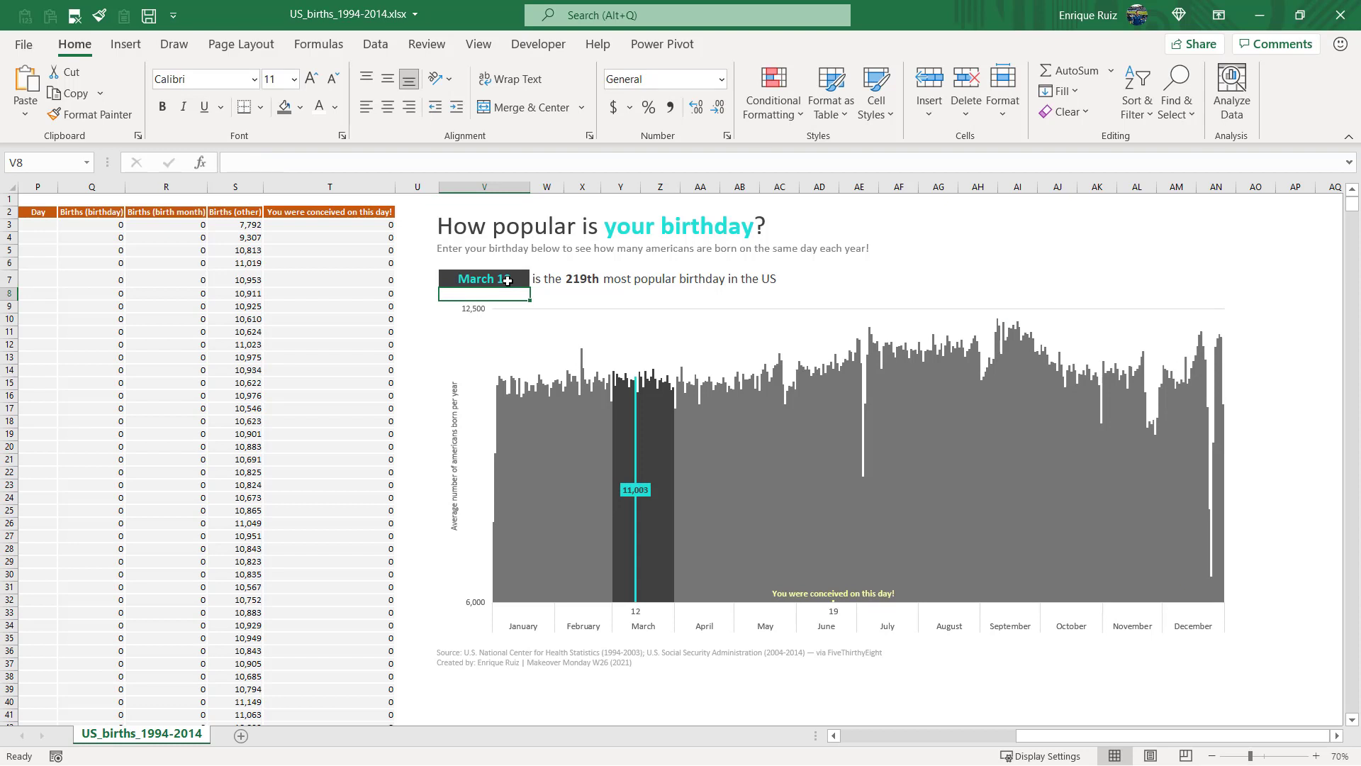
{"action": "left_click", "coordinate": [508, 281]}
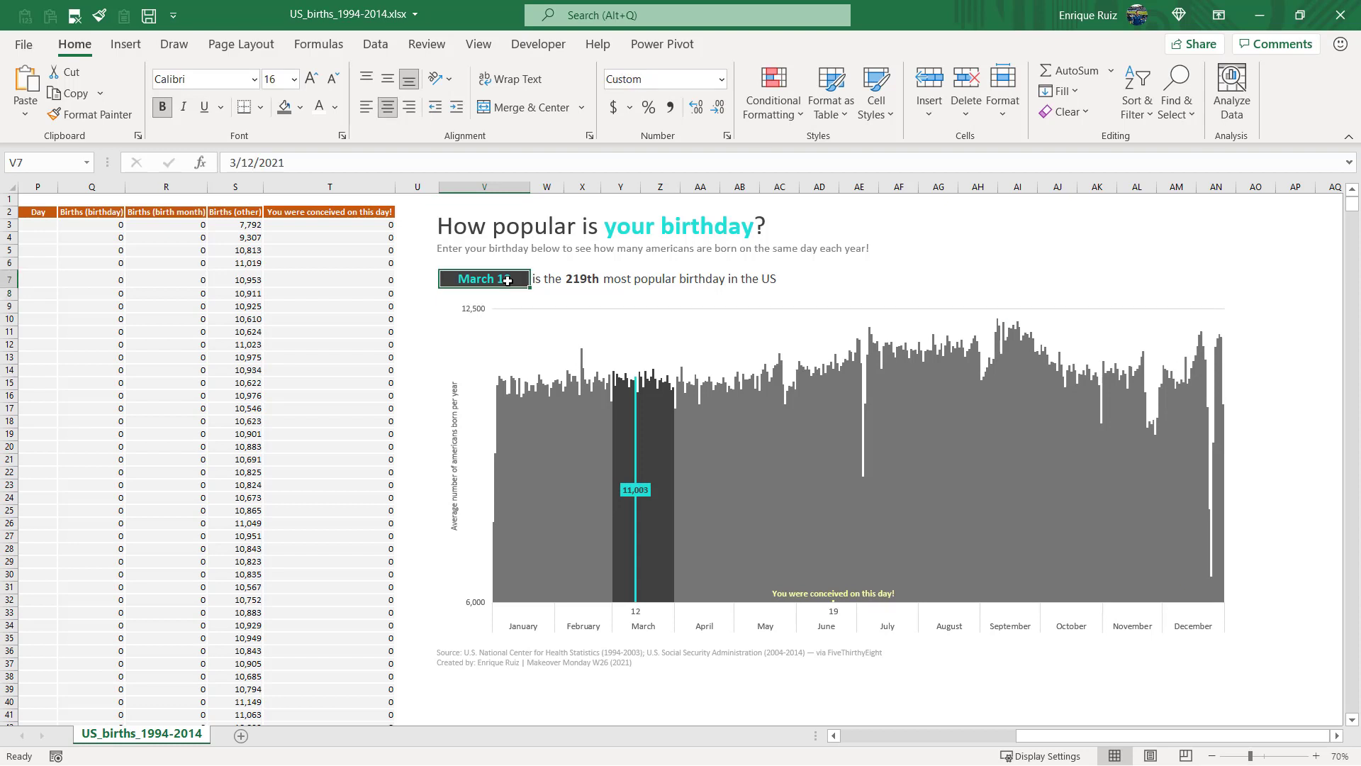